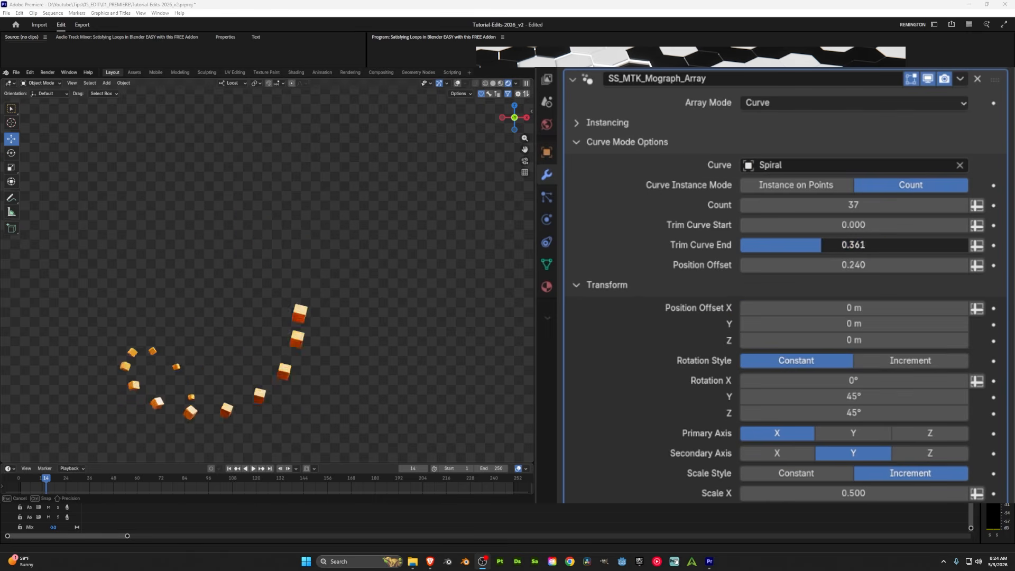
Adjust the Mograph Array's Trim Curve End in Curve mode and its Count in Line mode.
left_click_drag(823, 245, 952, 245)
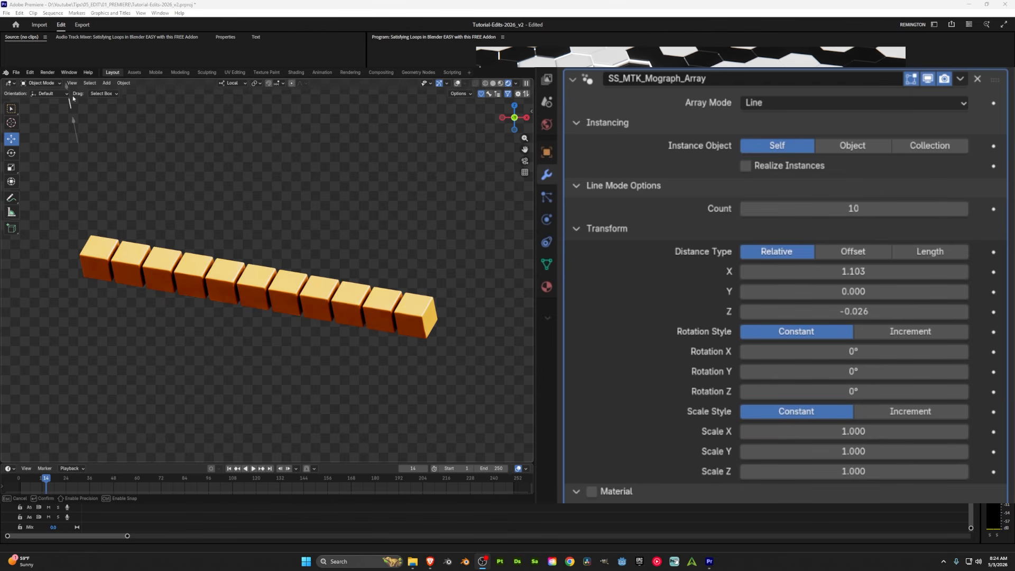
left_click_drag(868, 208, 830, 208)
left_click_drag(78, 152, 78, 153)
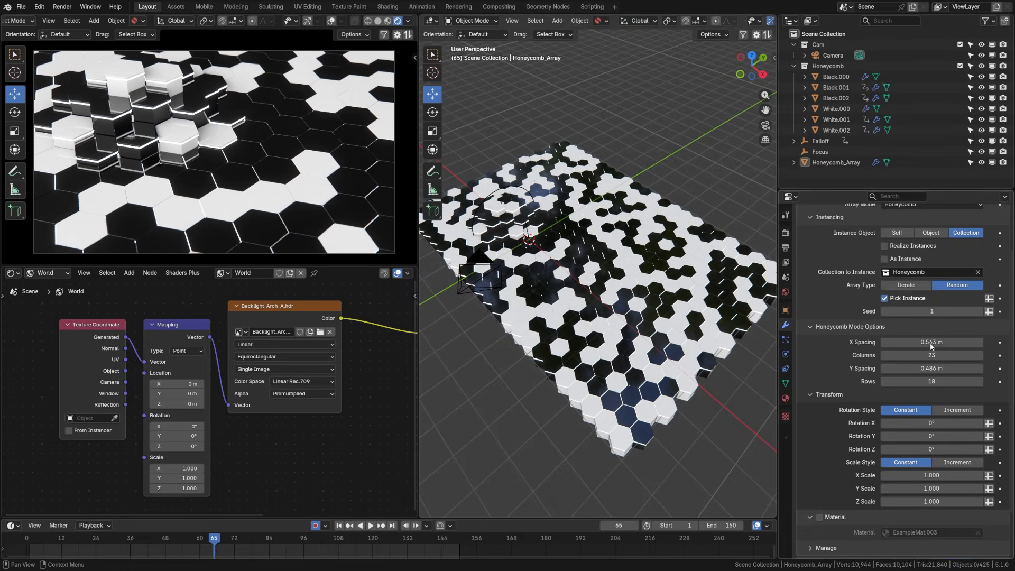
Set the honeycomb array's Array Type to Iterate.
left_click(907, 285)
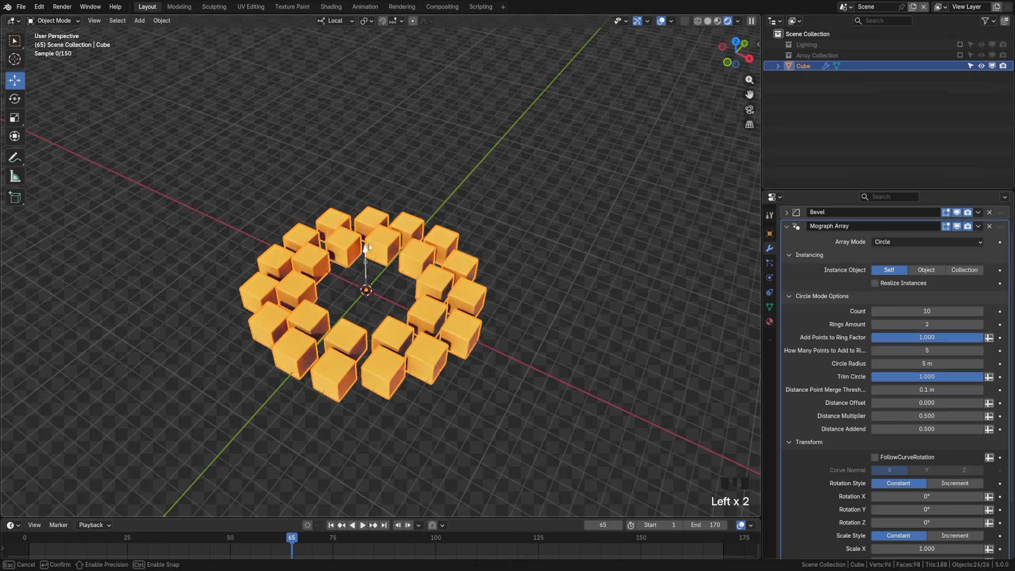
Move the circular cube array along its vertical axis and increase its Trim Circle value.
left_click_drag(364, 249, 373, 201)
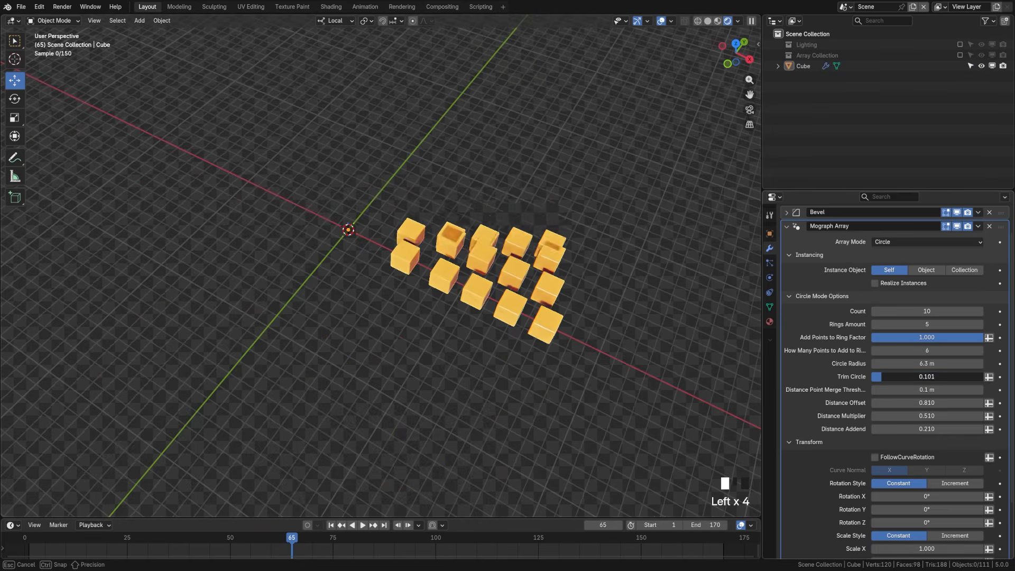
left_click_drag(899, 377, 978, 377)
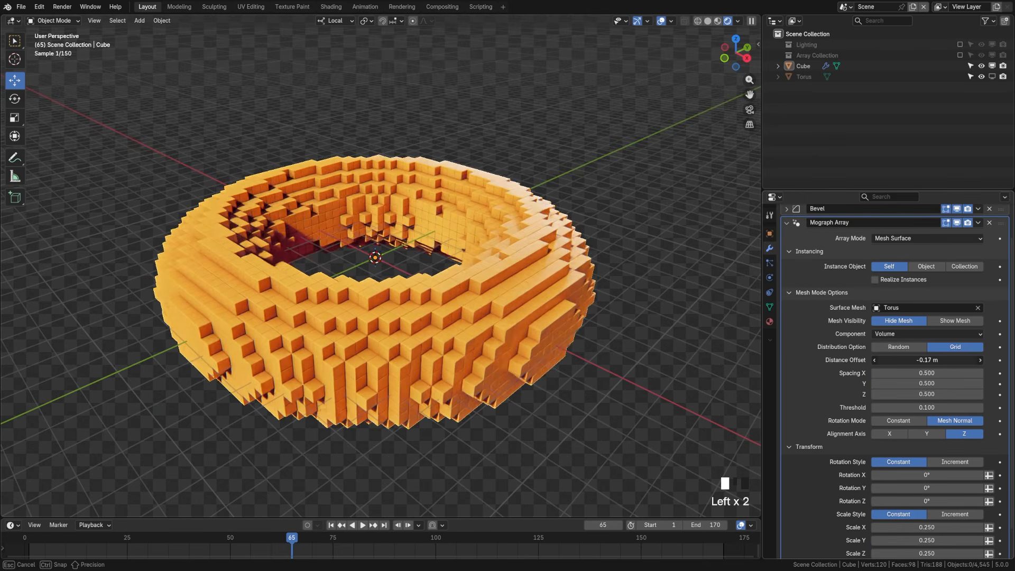
Adjust the Distance Offset of the cube array filling the torus volume.
mouse_move(920, 360)
left_mouse_down()
mouse_move(930, 360)
mouse_move(919, 362)
left_mouse_up()
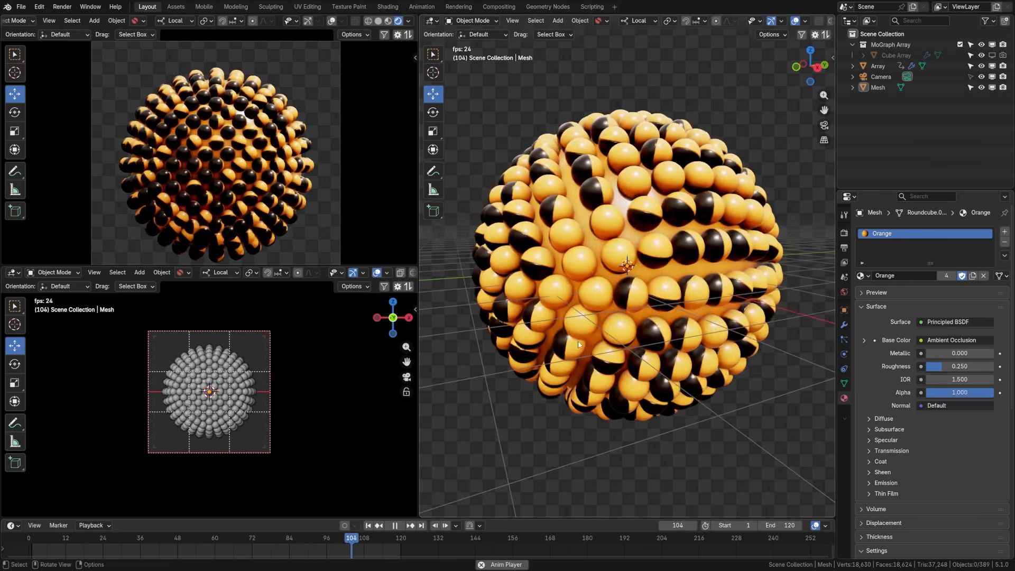
middle_click_drag(578, 340, 656, 317)
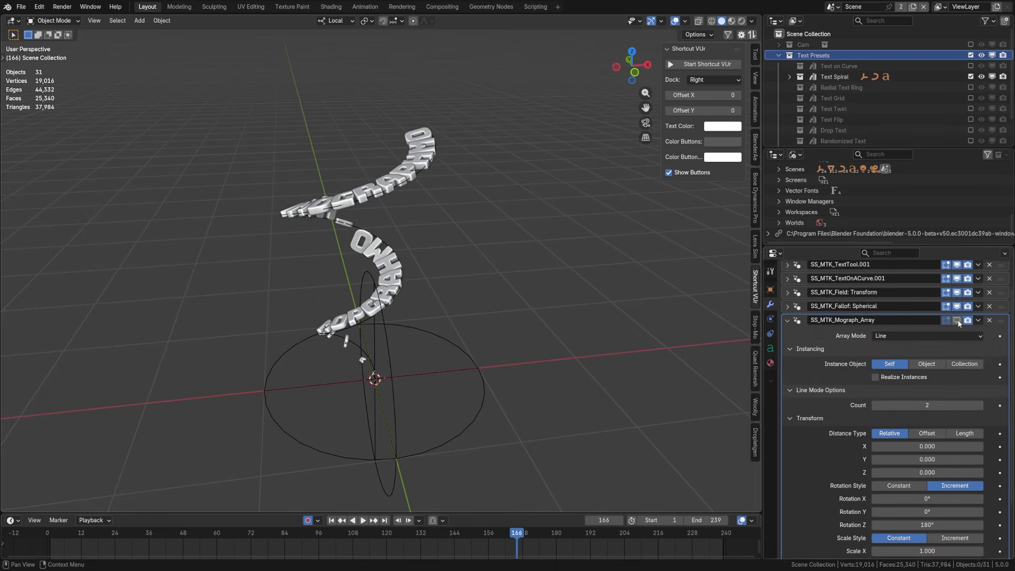
Show the SS_MTK_Mograph_Array modifier of the Text Spiral in the viewport.
key("space")
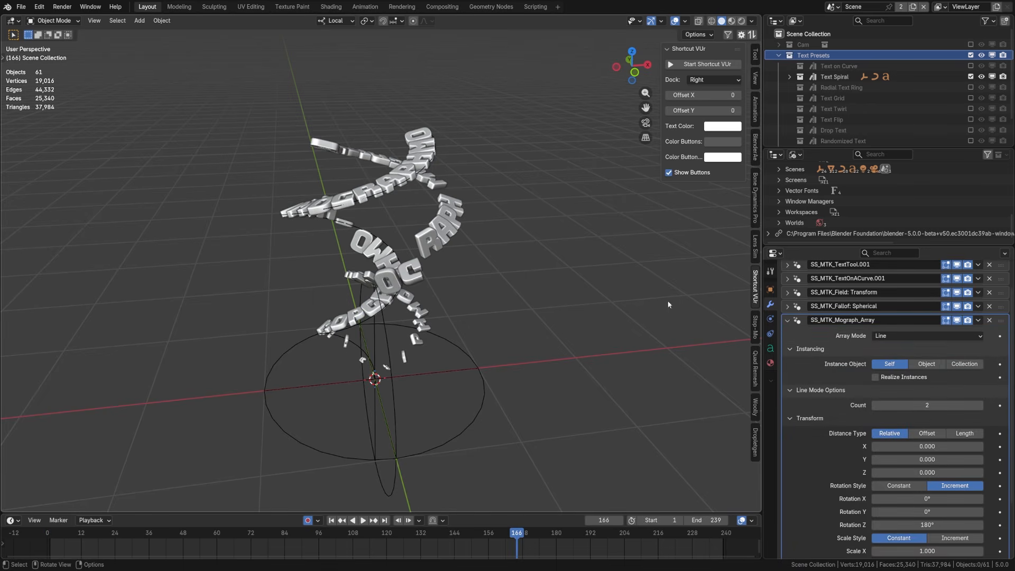
key("space")
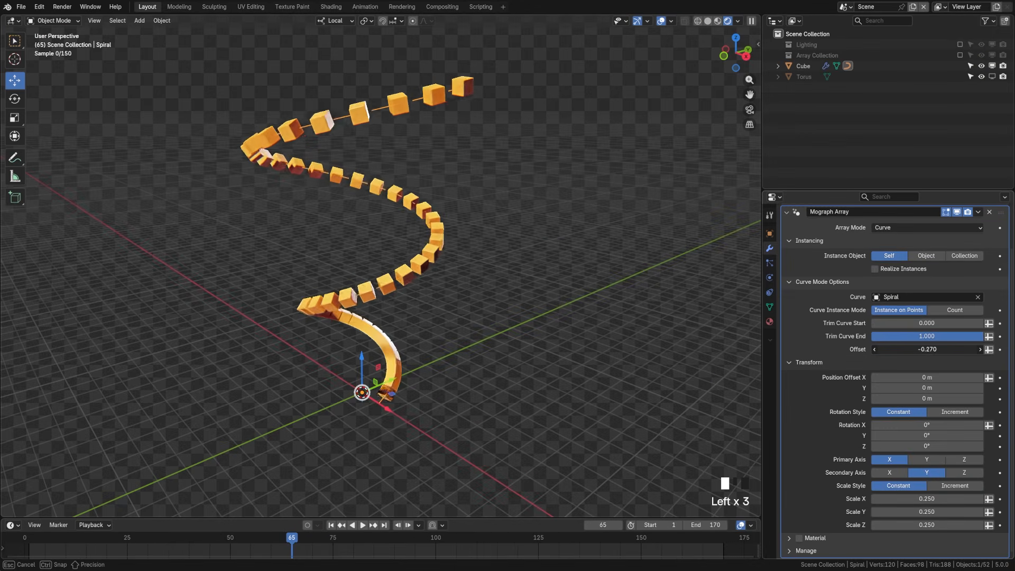
Adjust the Offset and Trim Curve End of the cube array along the Spiral curve.
mouse_move(927, 349)
left_mouse_down()
mouse_move(899, 350)
mouse_move(908, 336)
mouse_move(889, 336)
mouse_move(923, 336)
left_mouse_up()
left_click(917, 352)
left_click(927, 336)
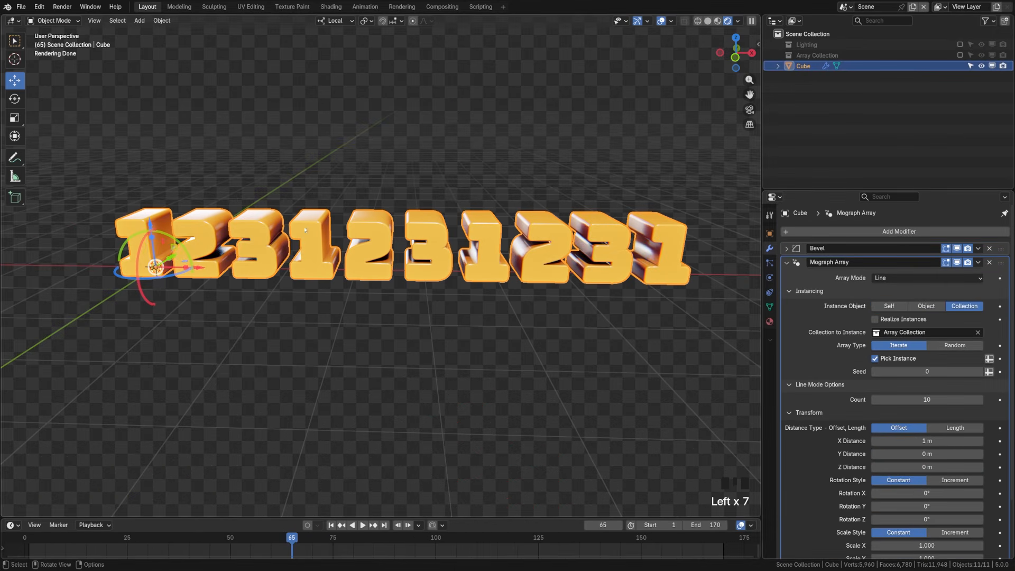
Set the Array Type of the number collection's line array to Random.
left_click(955, 346)
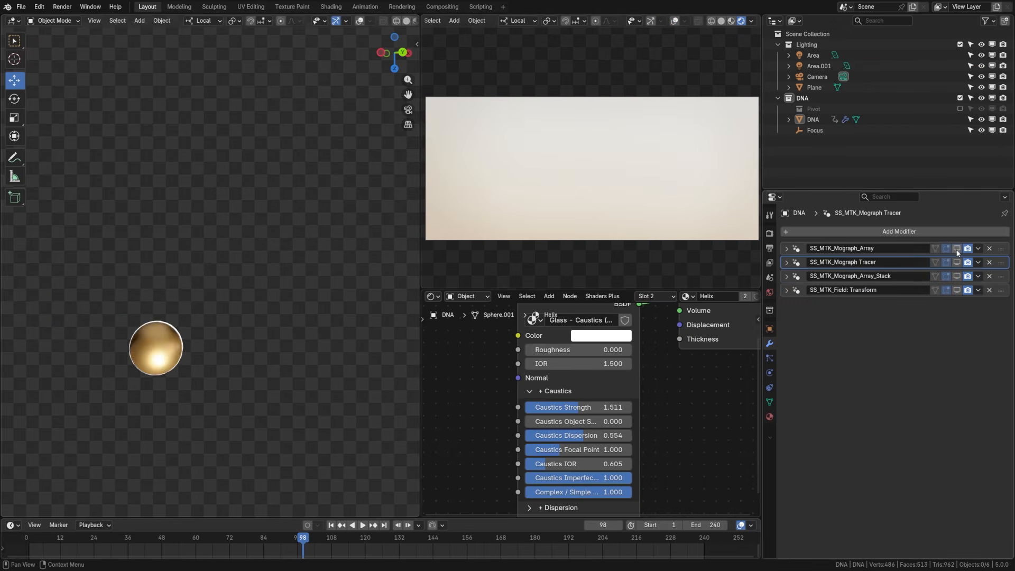
Show the DNA object's Mograph Array, Mograph Tracer, Array Stack and Field: Transform modifiers in the viewport.
left_click(956, 248)
scroll(286, 272, "down", 3)
left_click(956, 262)
left_click(956, 276)
left_click(956, 290)
scroll(285, 275, "down", 4)
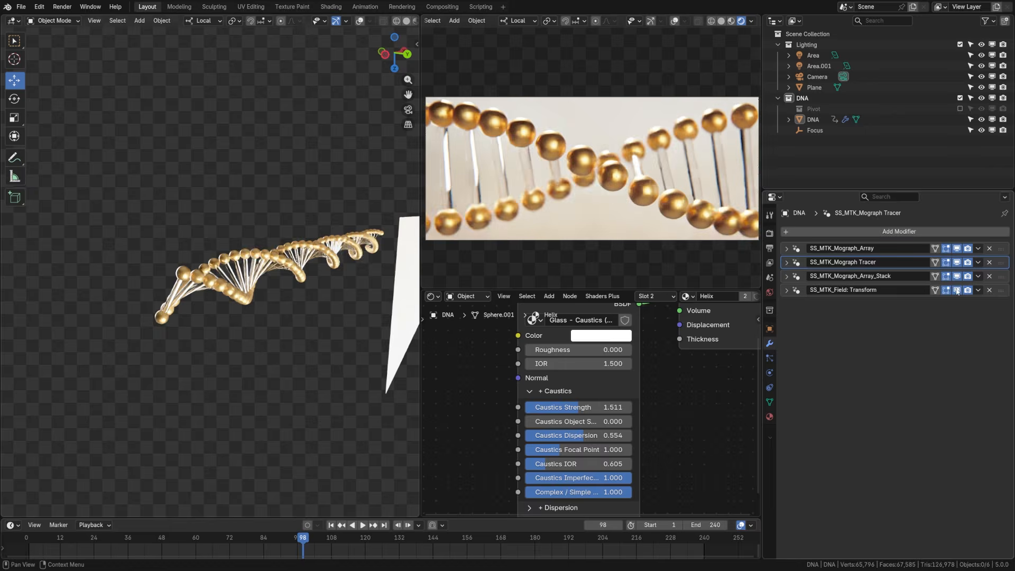
middle_click_drag(283, 279, 341, 283)
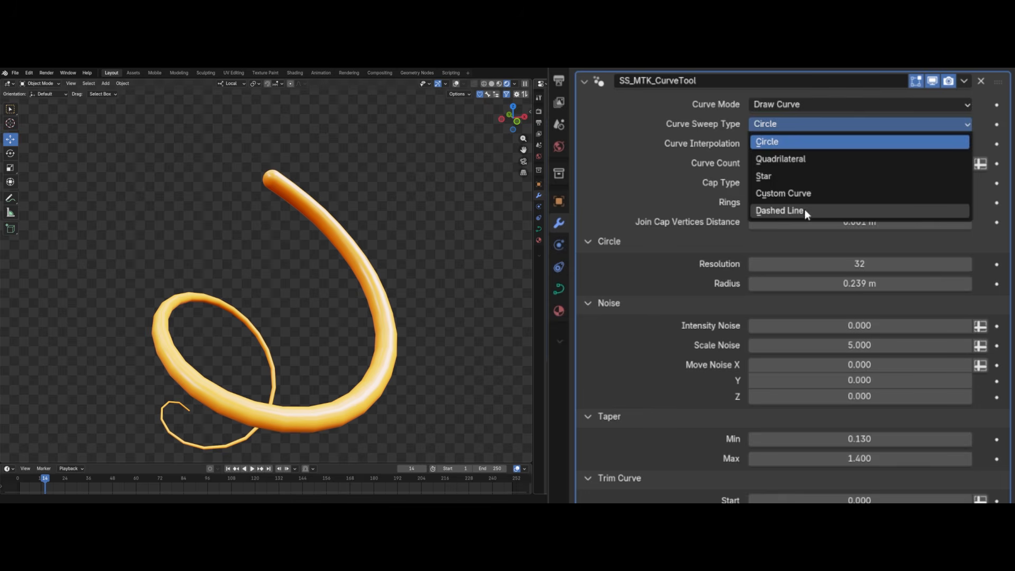
Set the Curve Sweep Type of the SS_MTK_CurveTool modifier to Dashed Line.
left_click(805, 209)
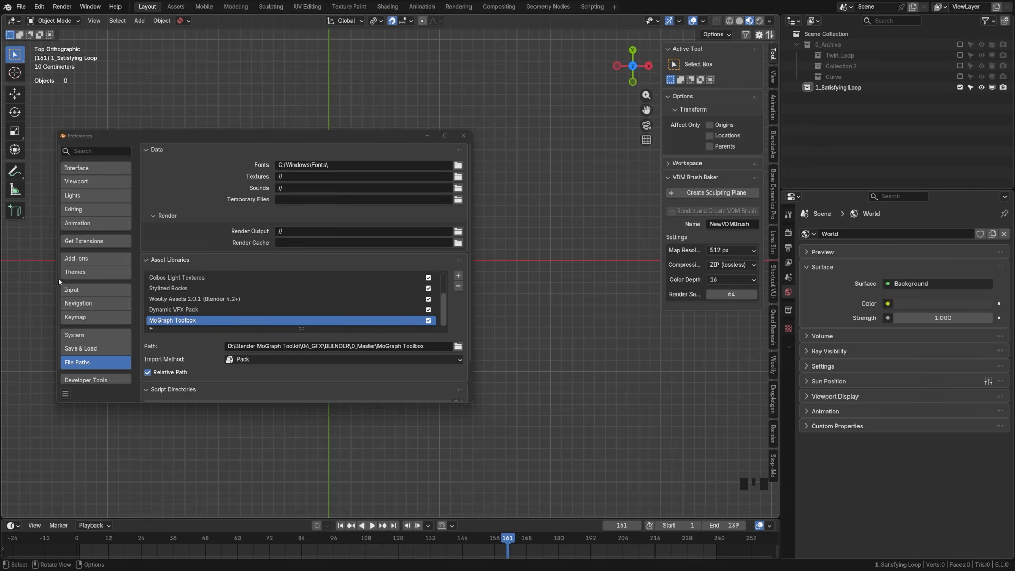
Search the available extensions in the preferences for "extra".
left_click(99, 241)
type("extra")
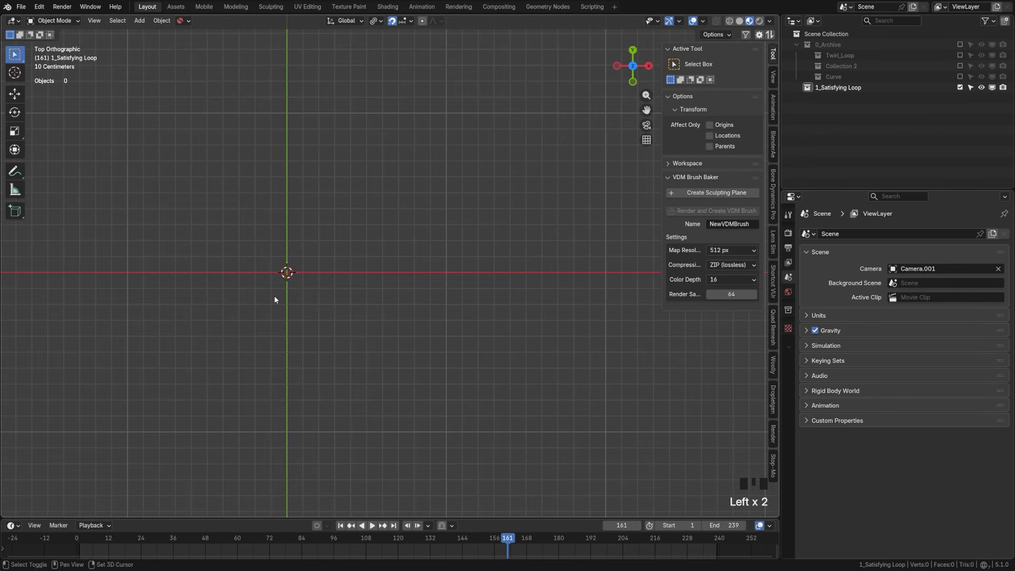
Add a Bézier curve at the world origin in the 1_Satisfying Loop collection.
key("shift+a")
mouse_move(257, 297)
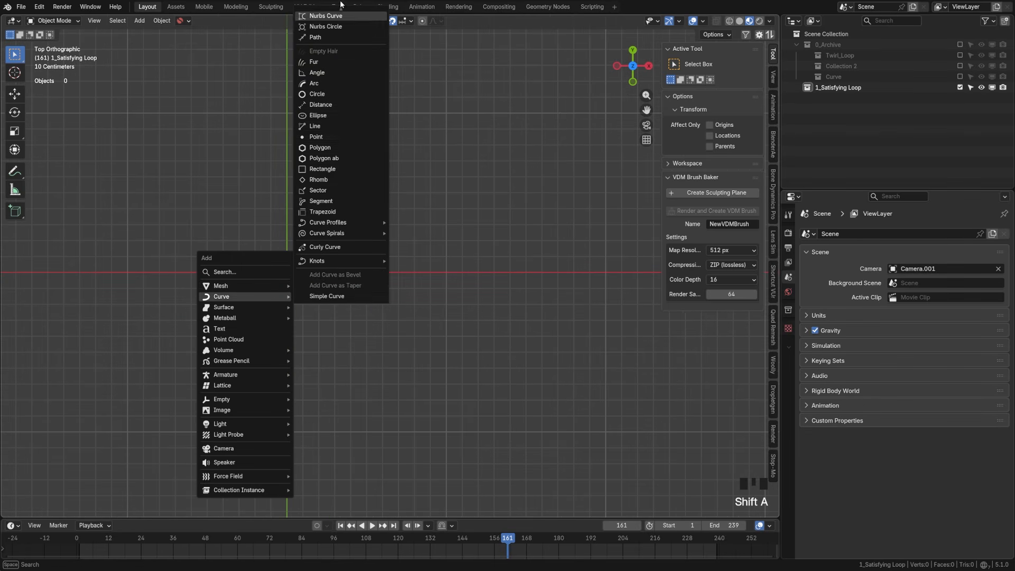
scroll(339, 10, "up", 2)
left_click(332, 16)
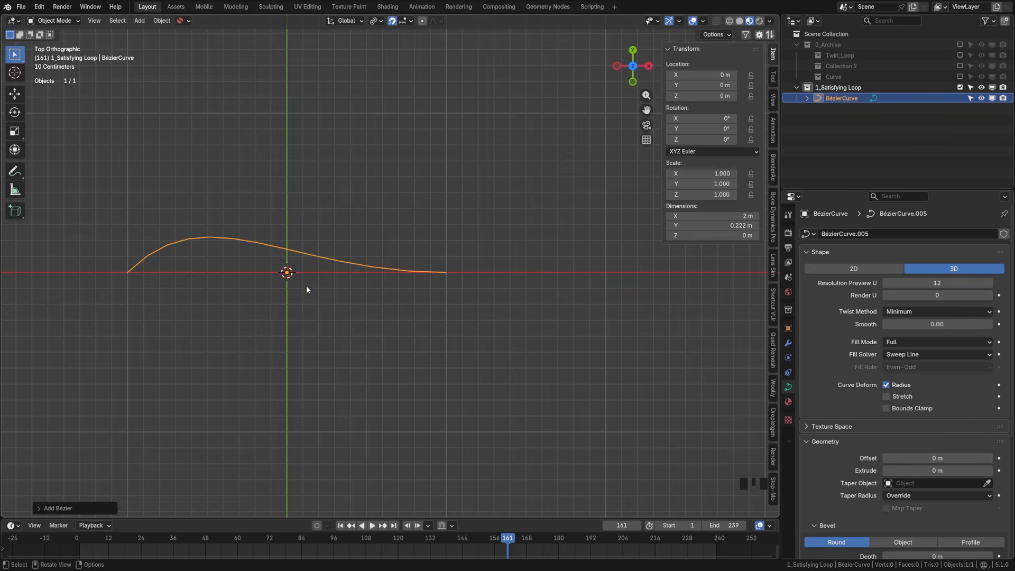
Enter Edit Mode on the Bézier curve and set the handle type of all its control points to Automatic.
middle_click_drag(307, 290, 333, 294, "shift")
key("Tab")
key("a")
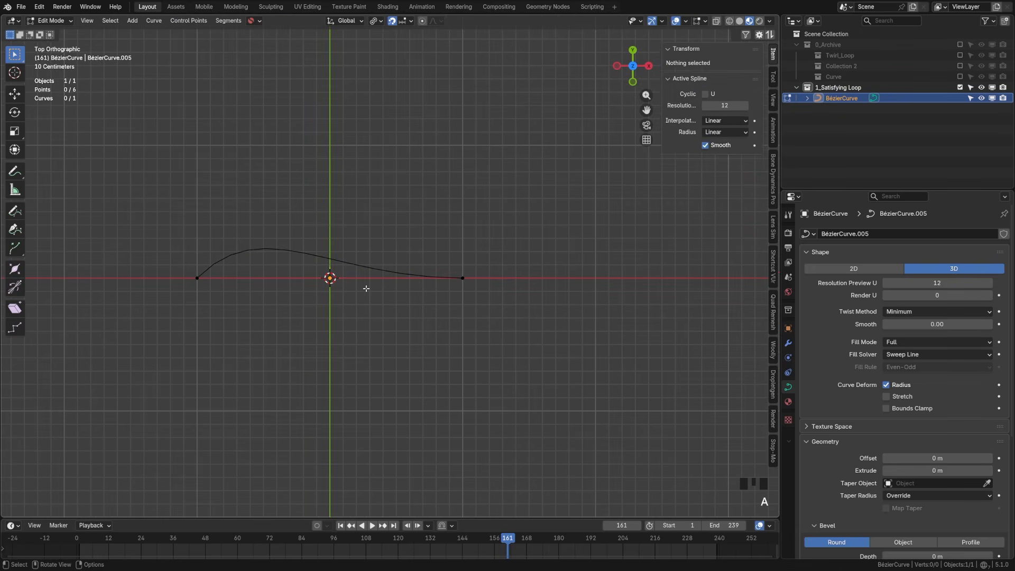
key("a")
left_click(180, 22)
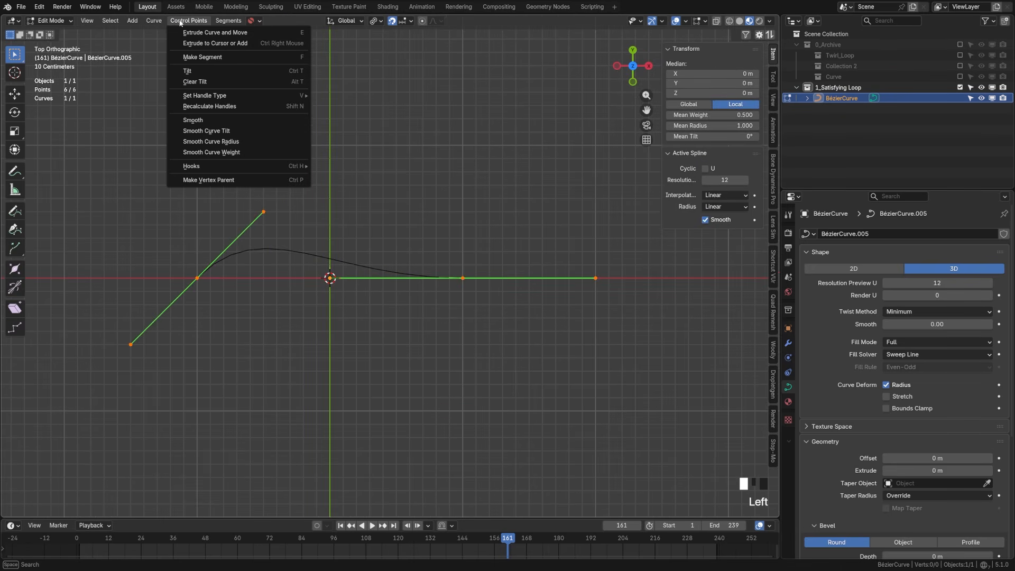
mouse_move(211, 96)
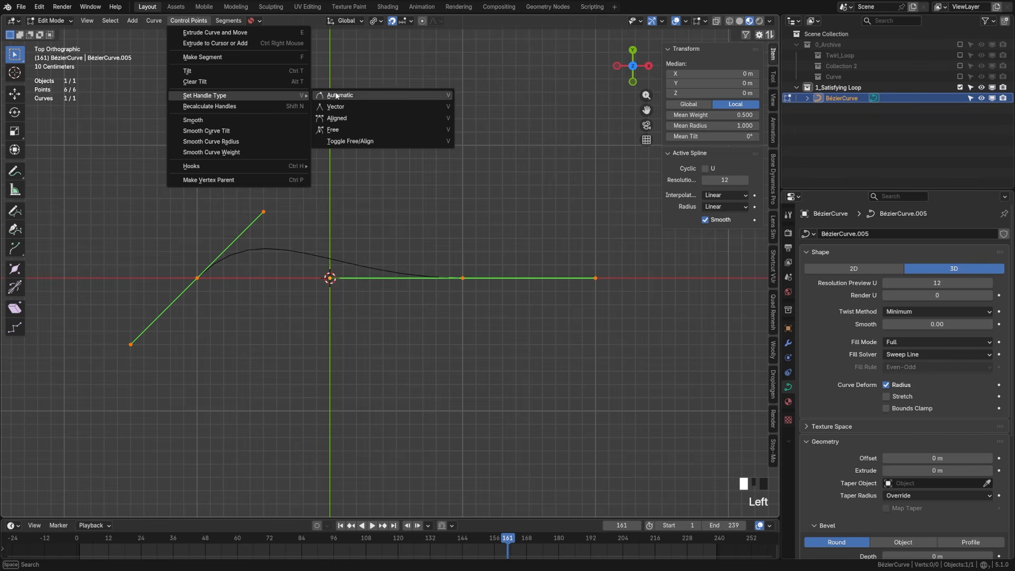
left_click(354, 97)
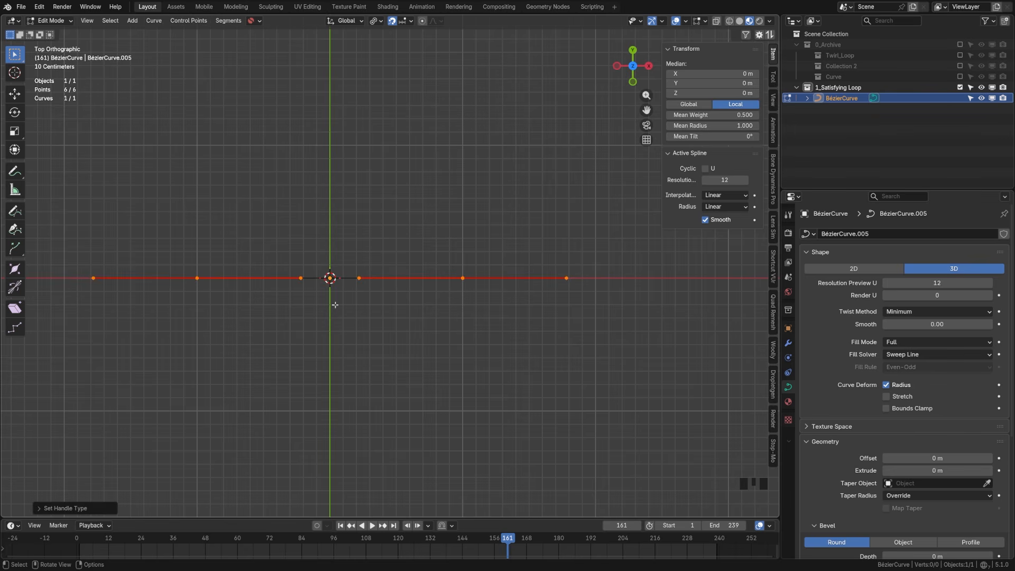
Move the control point at X -1 m along the X axis to the origin with the Move tool.
left_click(251, 320)
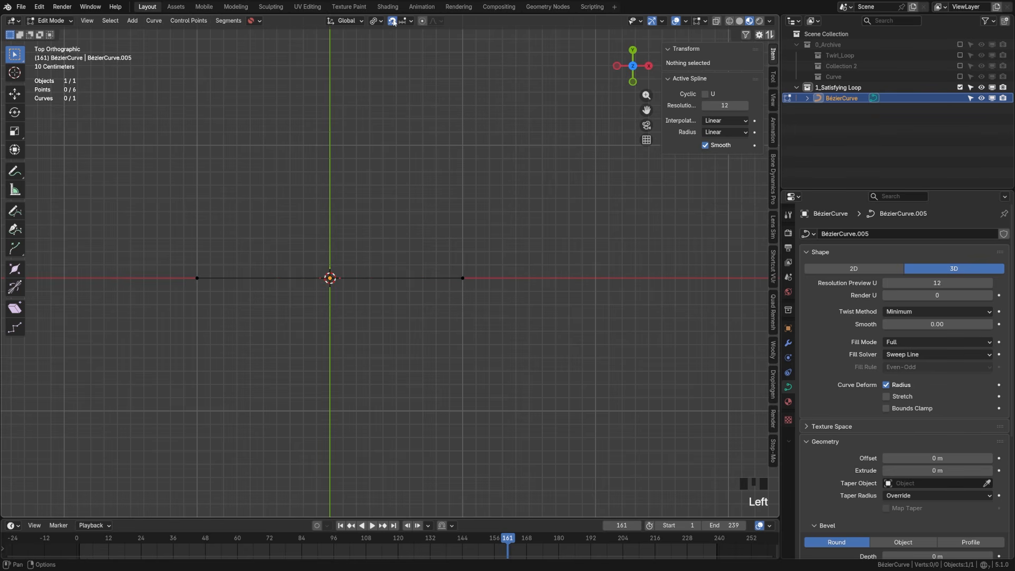
left_click_drag(176, 245, 220, 301)
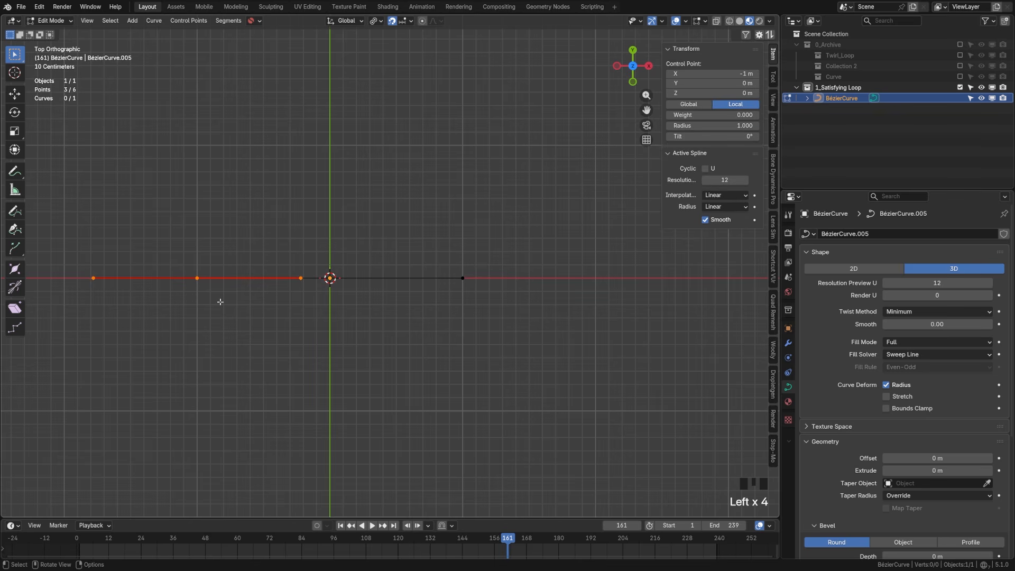
left_click(14, 94)
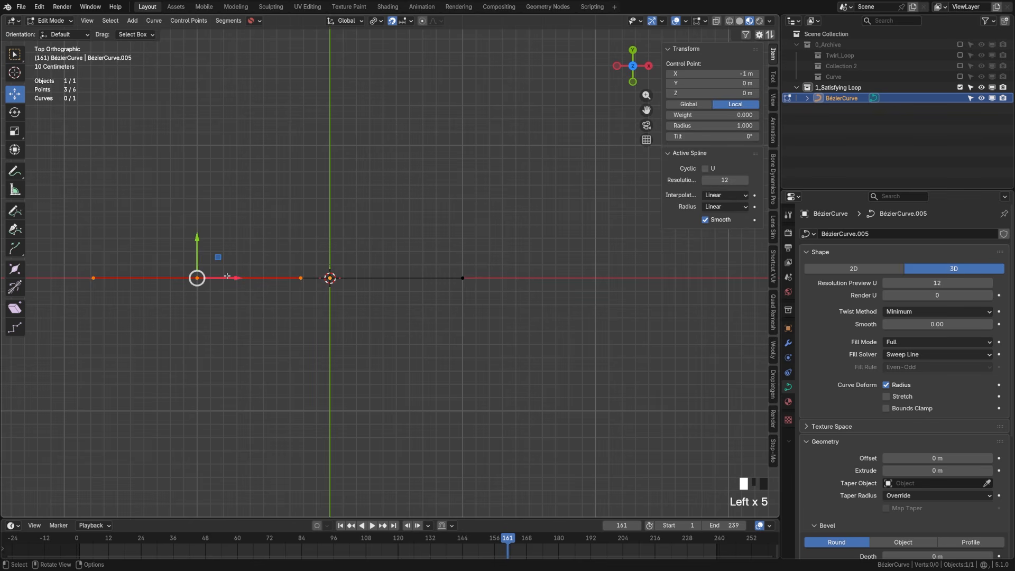
left_click_drag(232, 277, 363, 280)
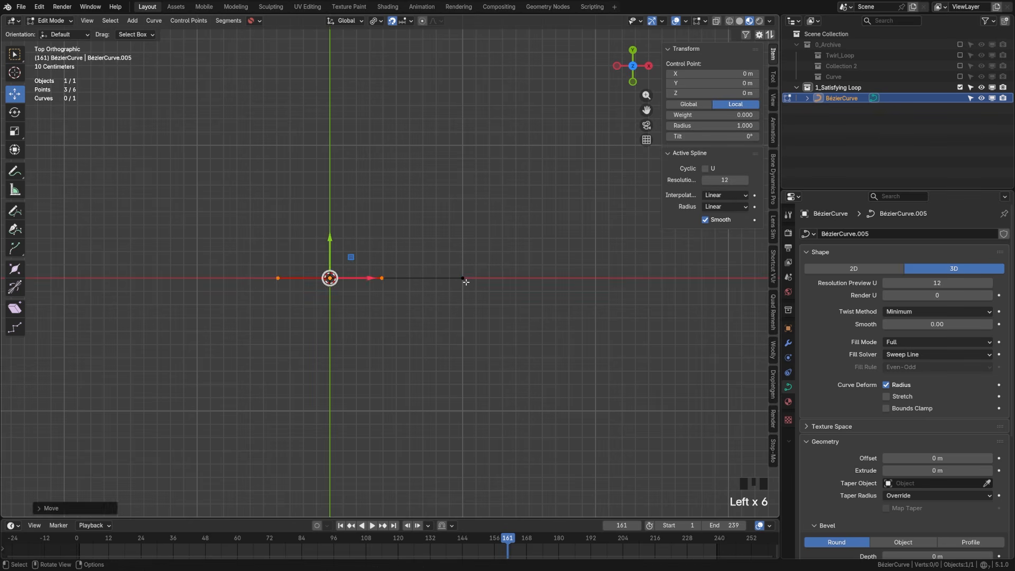
Rotate the control point at the origin by 90°.
left_click(461, 275)
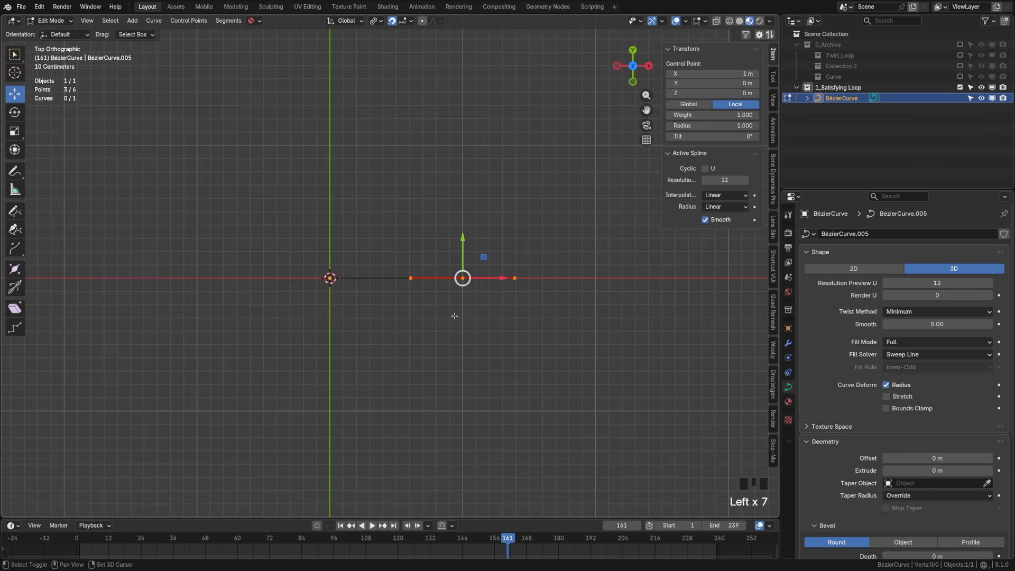
middle_click_drag(454, 316, 443, 326, "shift")
left_click(318, 289)
middle_click_drag(317, 288, 302, 297, "shift")
scroll(310, 346, "up", 2)
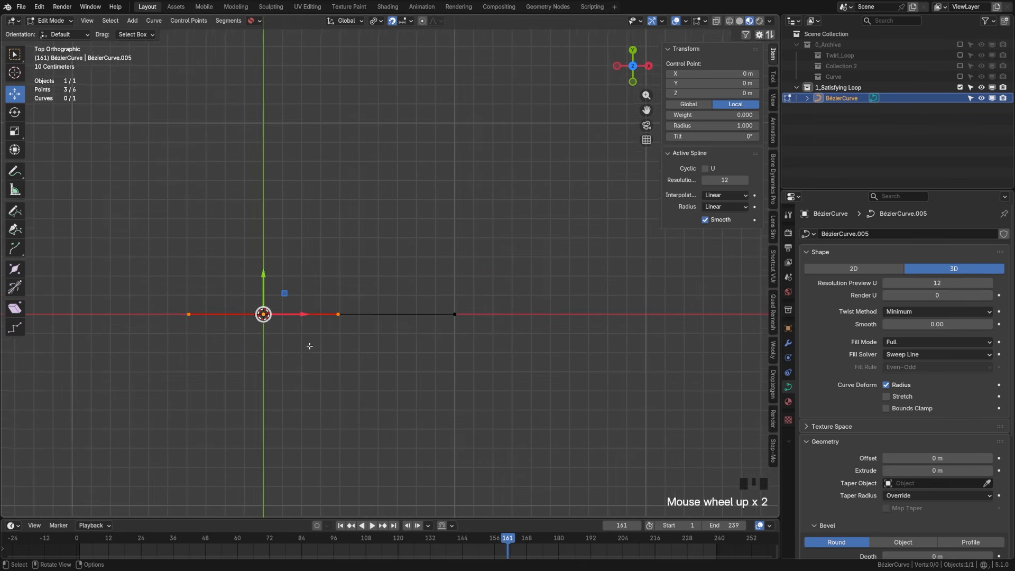
middle_click_drag(309, 345, 298, 324, "shift")
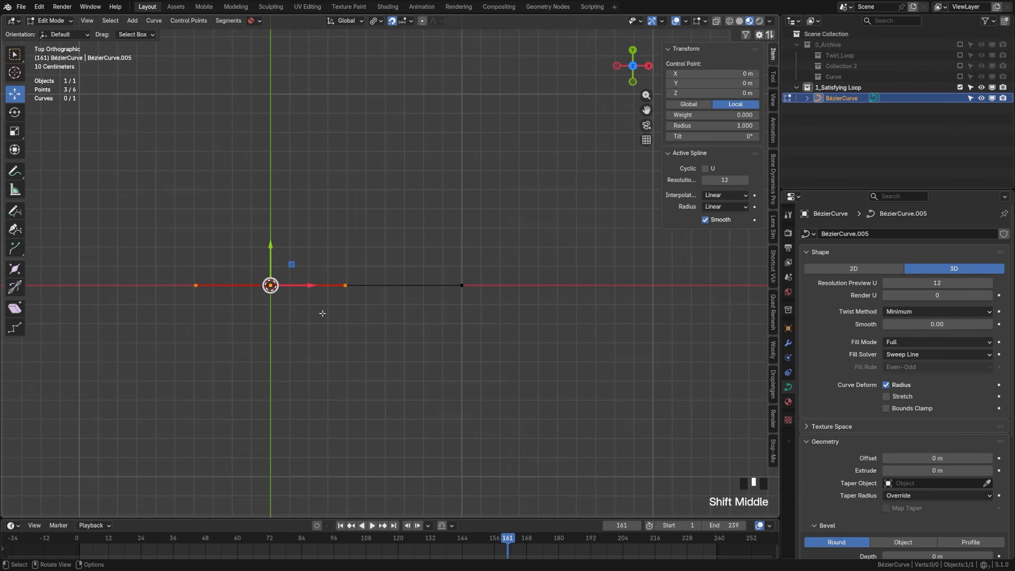
type("r90")
key("Return")
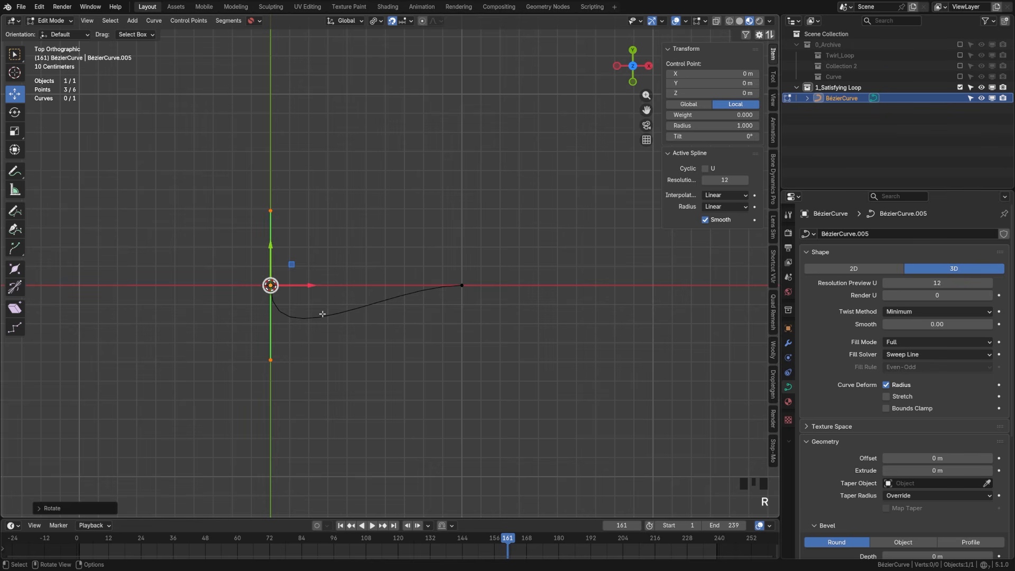
Rotate the control point at X 1 m by -90° to shape the curve into an arc.
left_click(461, 285)
key("r")
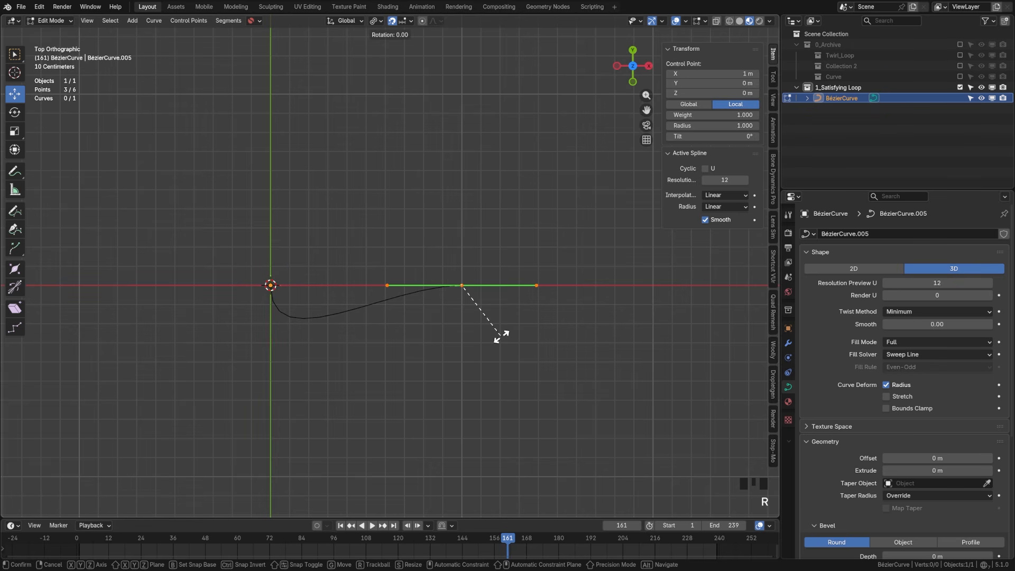
type("-90")
key("Return")
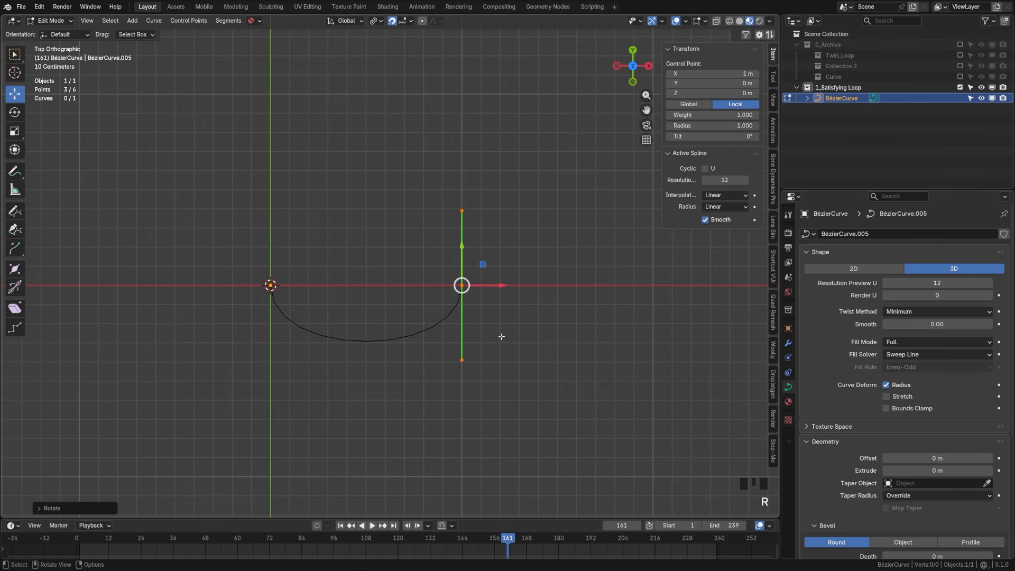
Return to Object Mode and set the Bézier curve's Y dimension to 0.5 m.
key("Tab")
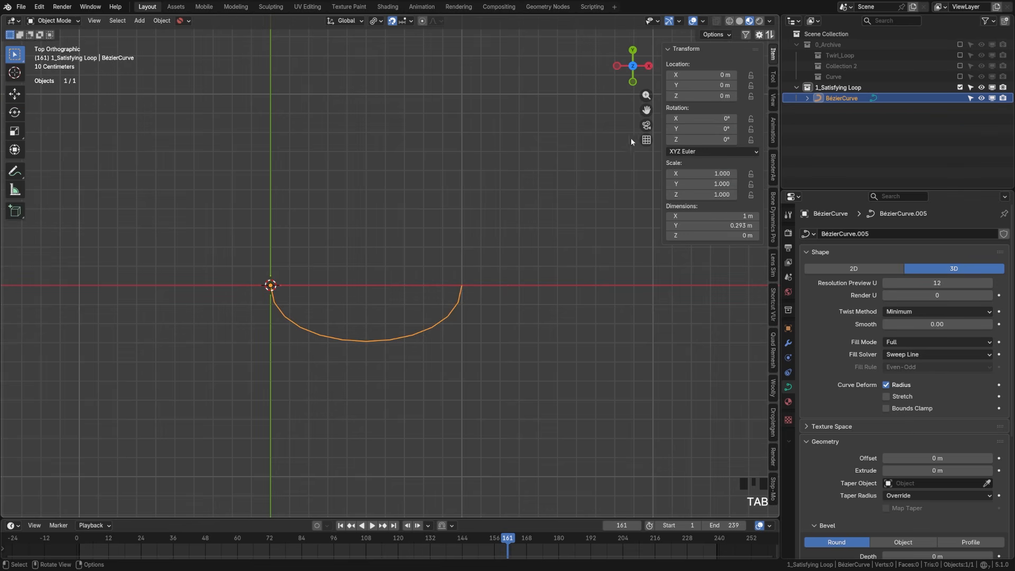
left_click(737, 226)
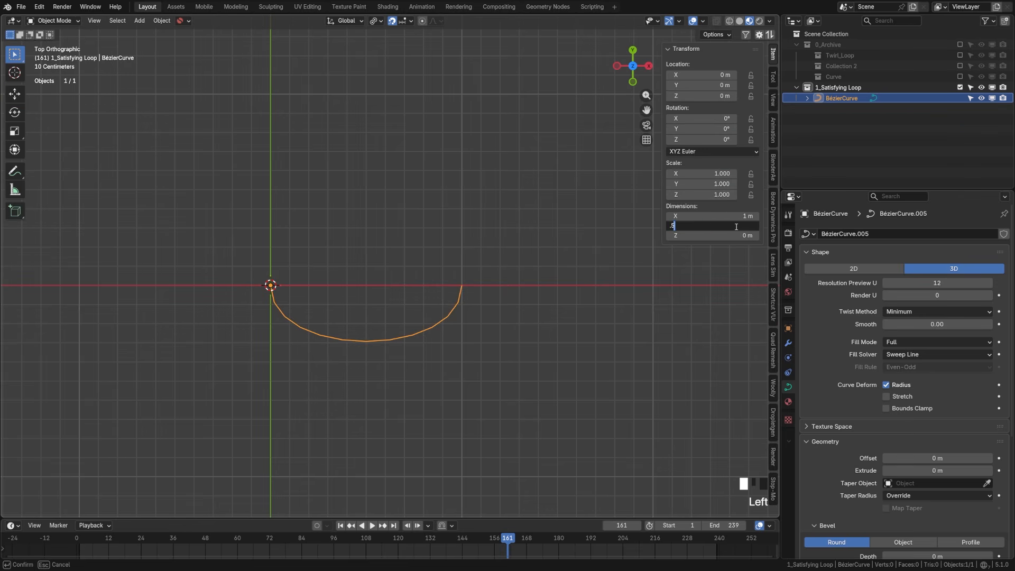
key("Return")
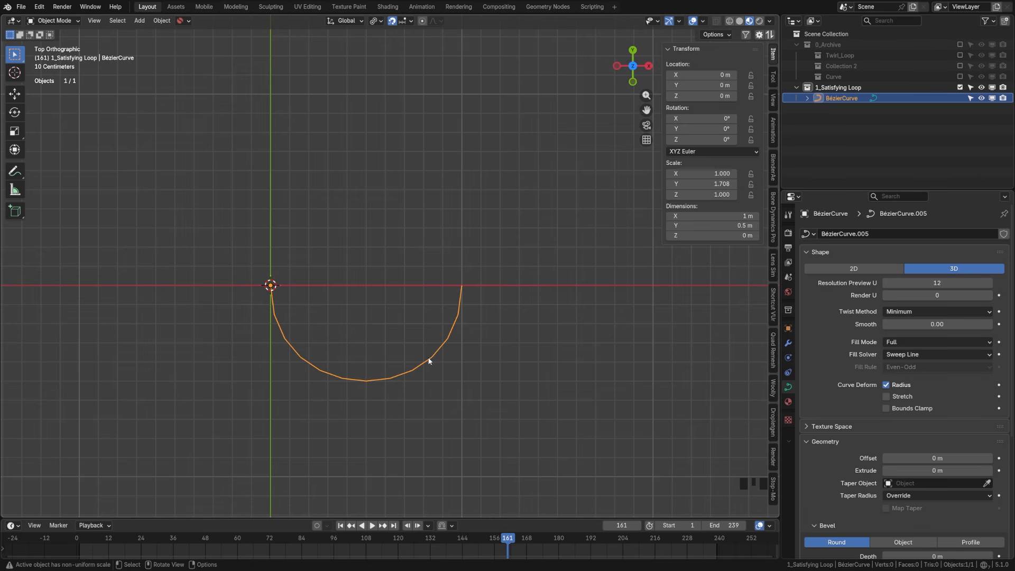
Apply the scale of the Bézier curve and enter Edit Mode.
key("ctrl+a")
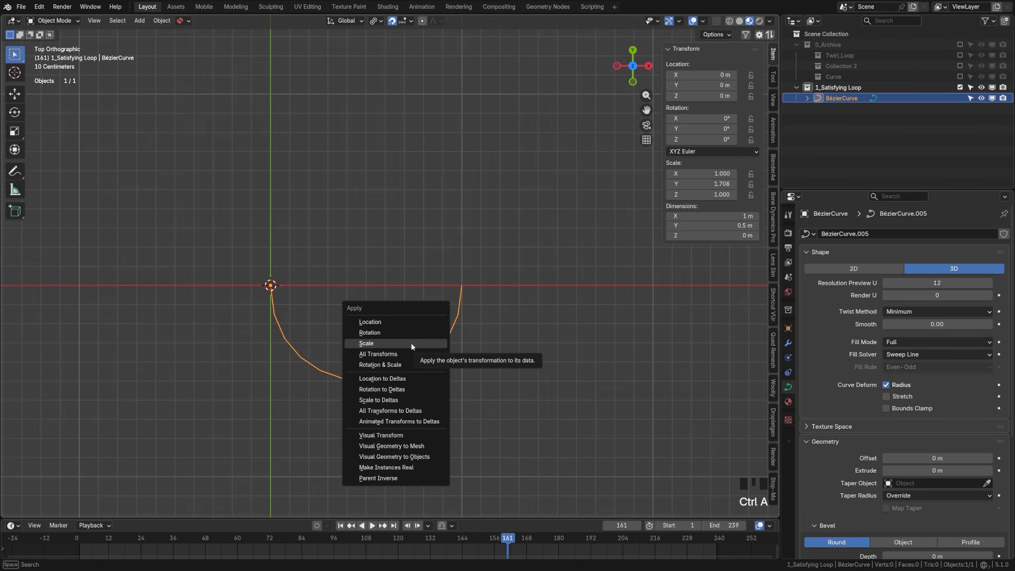
left_click(411, 344)
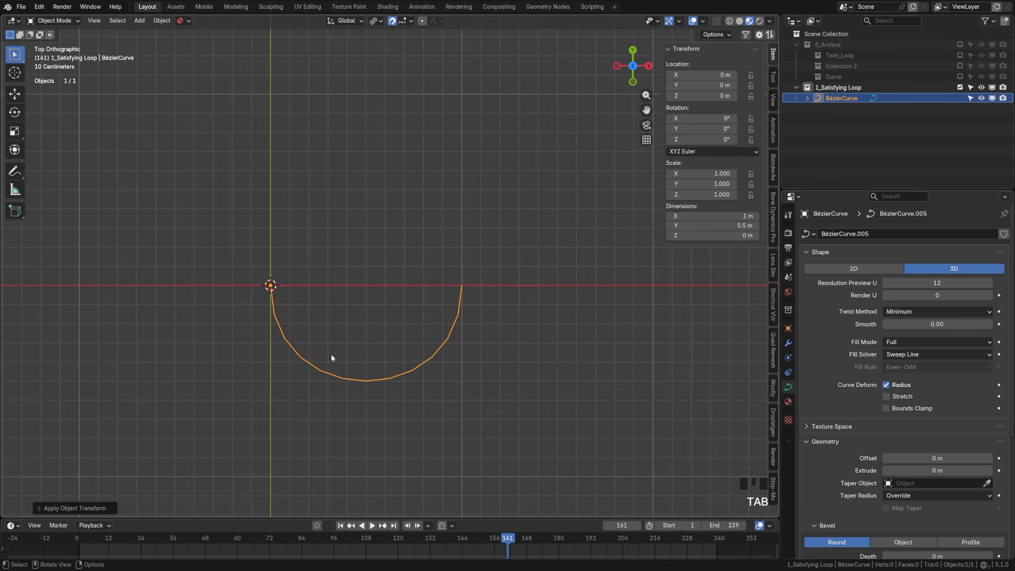
key("Tab")
Extrude the curve's end point from X 1 m to X 2 m and rotate the new point by 180° to form a second arc.
middle_click_drag(454, 351, 316, 317, "shift")
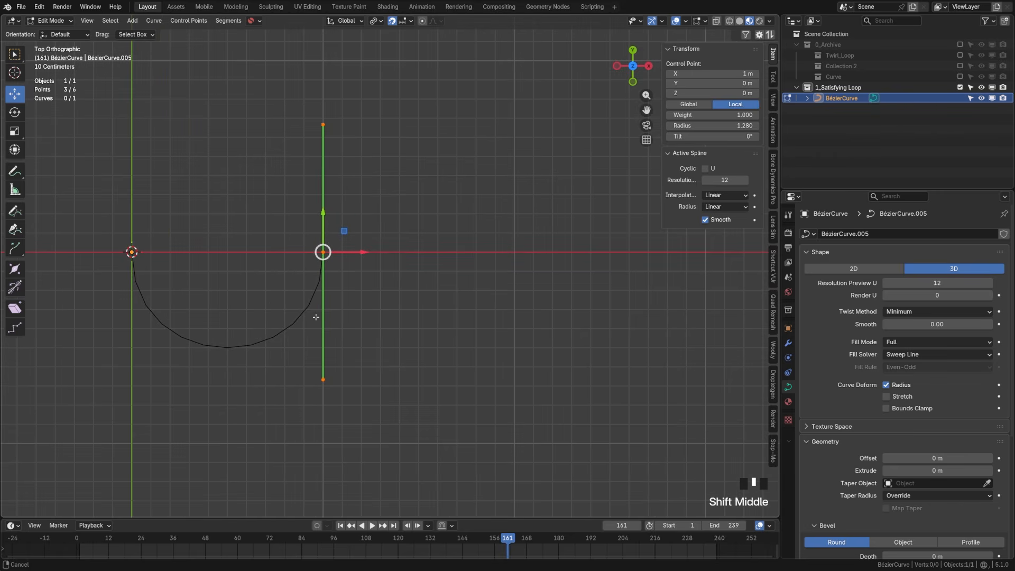
scroll(25, 273, "up", 3)
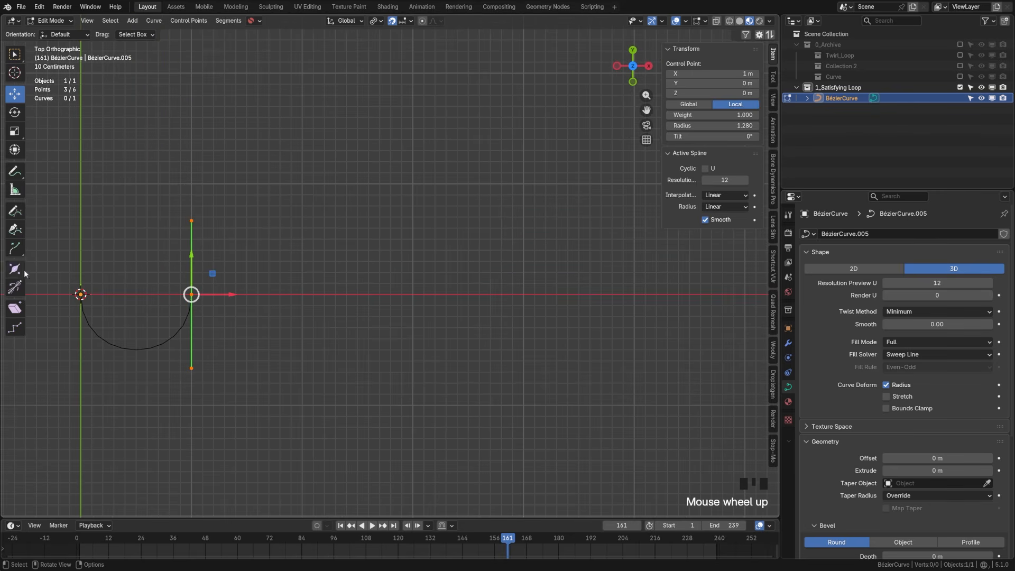
left_click_drag(159, 272, 238, 328)
key("e")
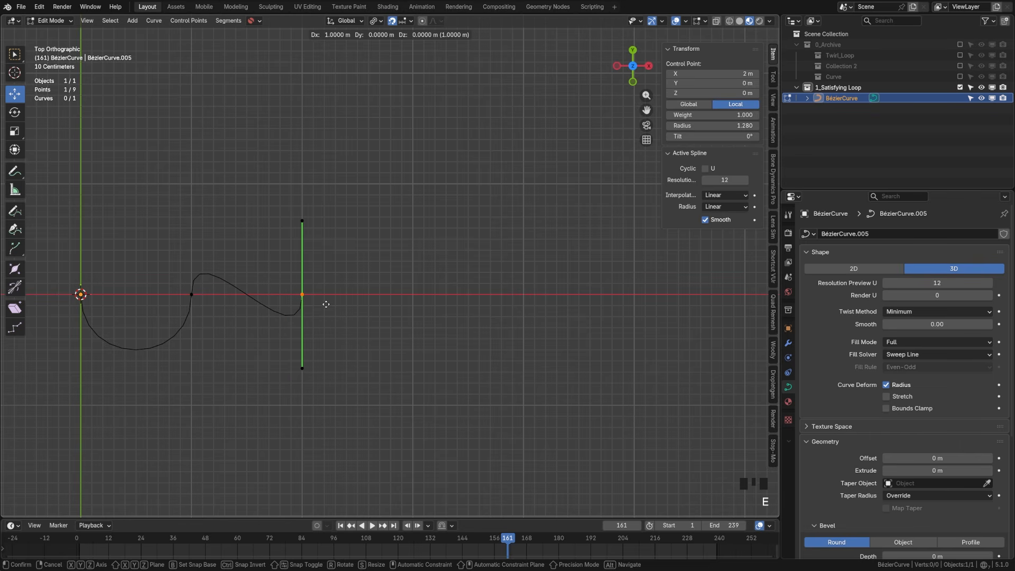
left_click(326, 304)
type("r")
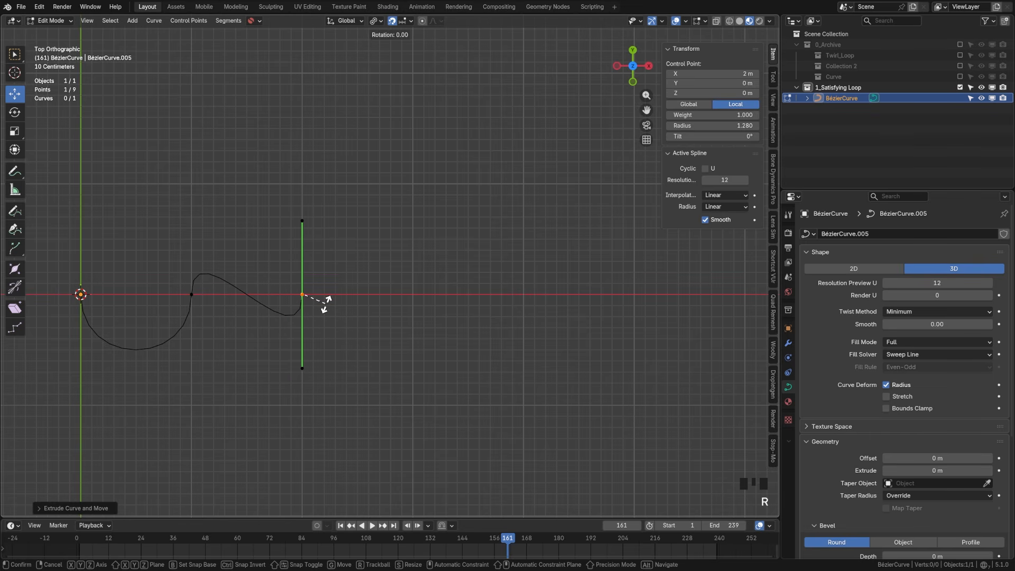
type("90")
key("Return")
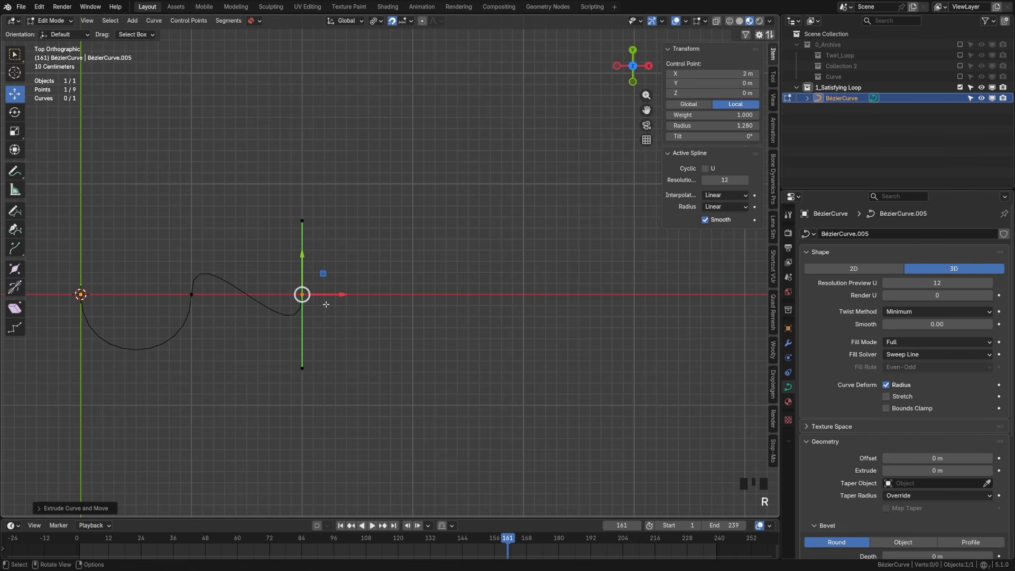
type("r180")
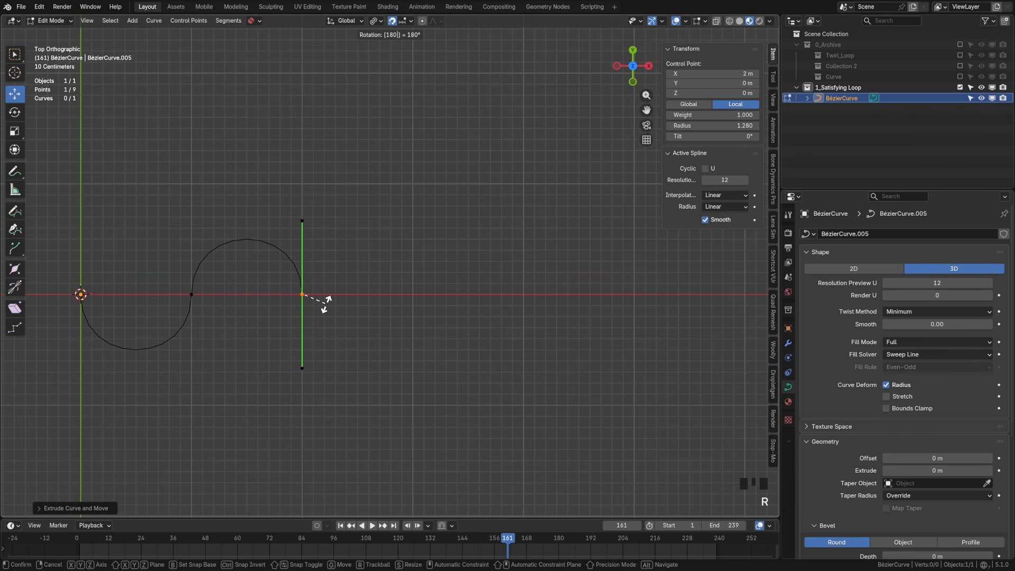
key("Return")
Extrude the end point along the X axis to X 3 m and rotate the new point by -180°.
key("e")
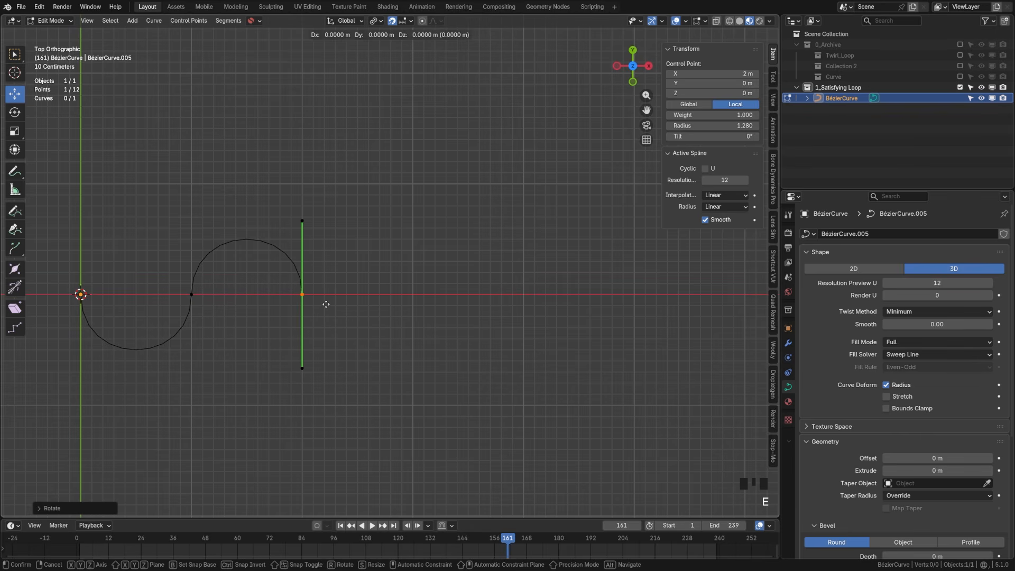
key("x")
left_click(435, 301)
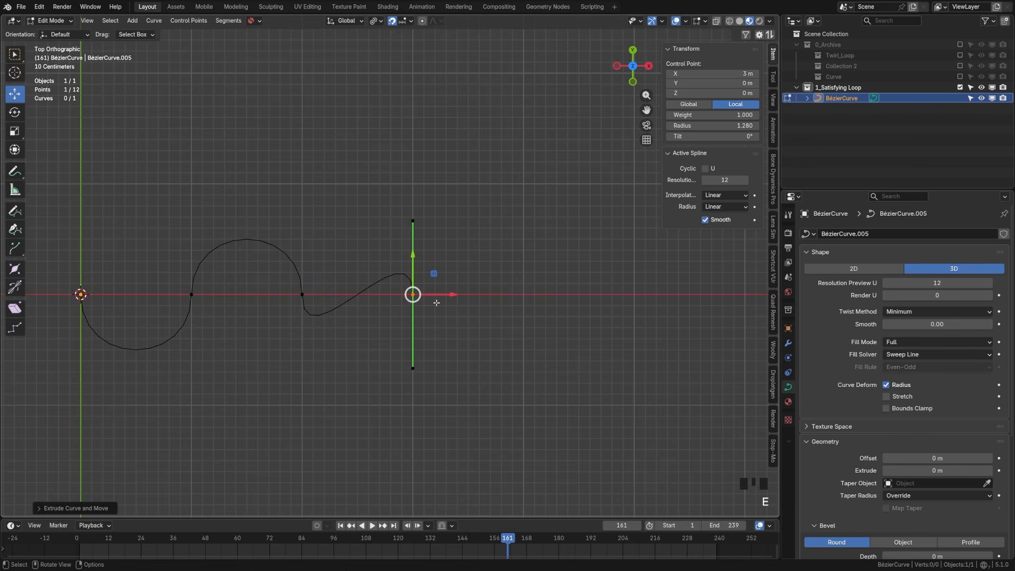
type("r180")
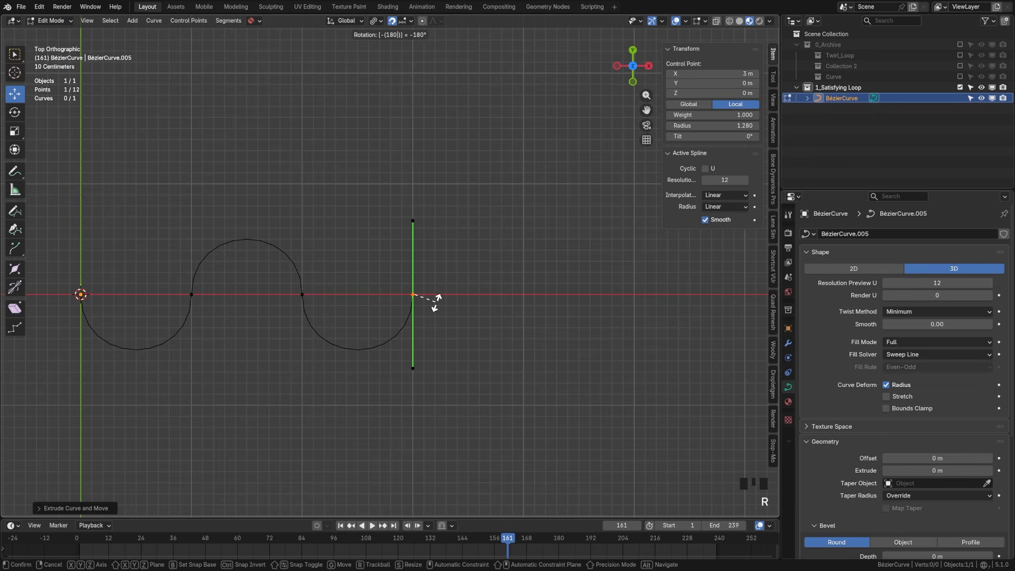
key("Return")
Extend the wave by extruding the end point to X 4 m and rotating the new point by 180°.
middle_click_drag(496, 308, 323, 299, "shift")
key("shift+d")
key("x")
left_click(418, 299)
left_click(239, 286, "shift")
key("f")
key("g")
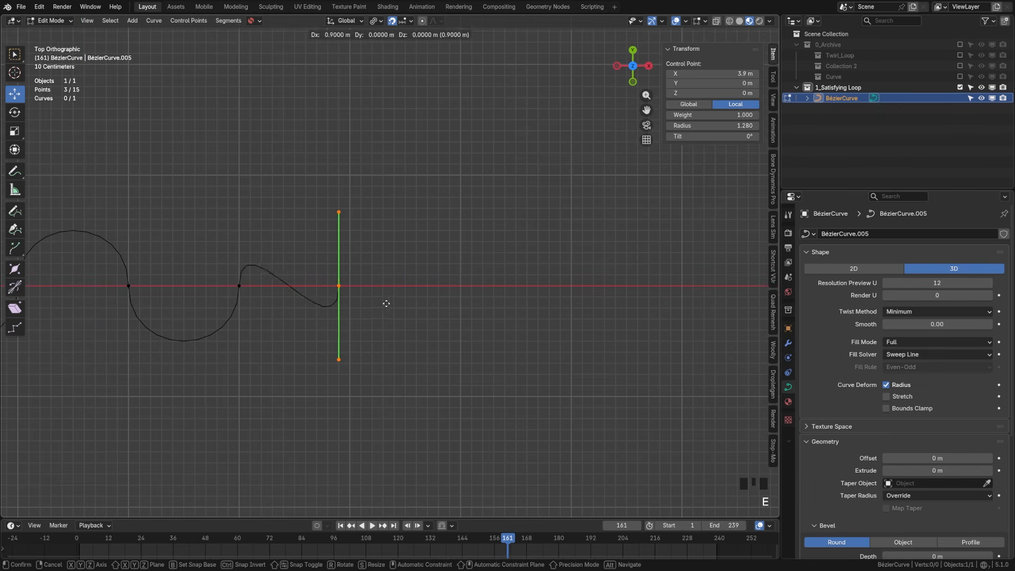
left_click(395, 304)
key("r")
key("1")
key("8")
key("0")
key("Return")
Extrude the curve's end point to X 5 m and rotate the new point by 180° for the fifth arc.
middle_click_drag(414, 302, 293, 300, "shift")
key("e")
left_click(404, 299)
key("r")
key("1")
key("8")
key("0")
key("Return")
Extrude the end point along the X axis to X 6 m and rotate the new point by 180°.
middle_click_drag(425, 299, 299, 294, "shift")
key("e")
key("x")
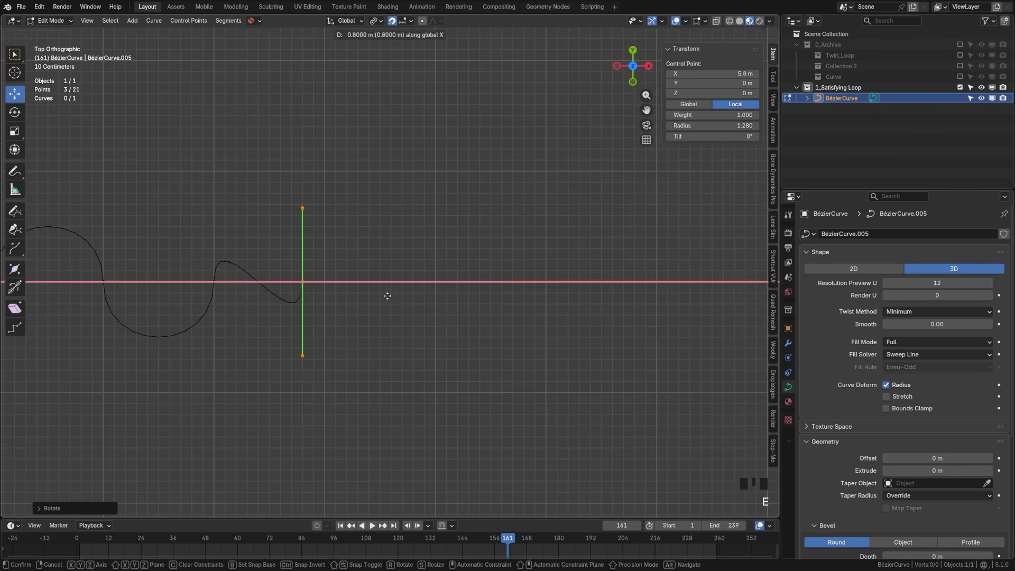
left_click(405, 296)
key("r")
key("1")
key("8")
key("0")
key("Return")
Extrude the end point along the X axis to X 7 m and rotate the new point by 180°.
middle_click_drag(405, 296, 324, 294, "shift")
key("e")
key("x")
left_click(484, 295)
key("r")
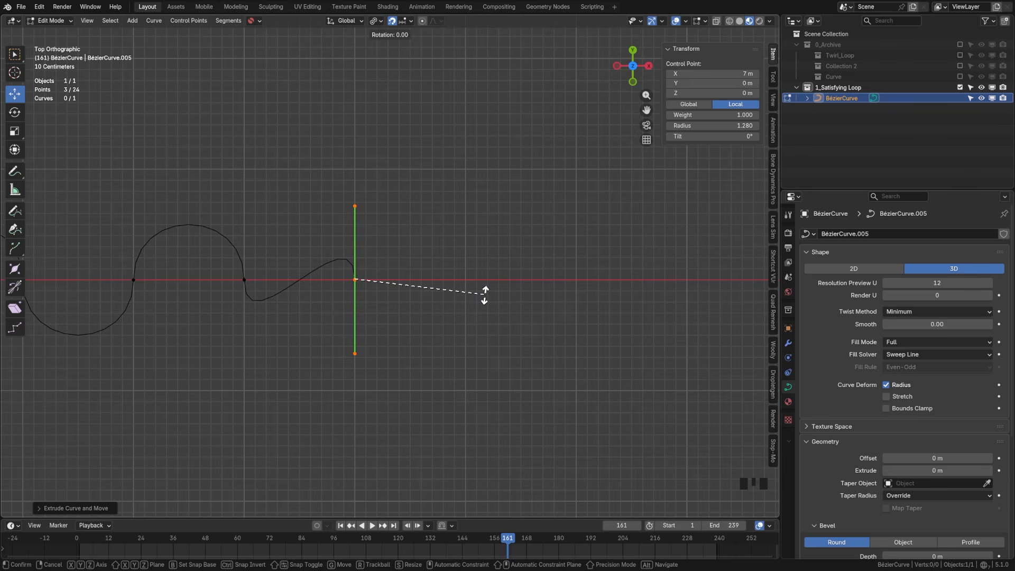
key("1")
key("8")
key("0")
key("Return")
Extrude the end point along the X axis to X 8 m and rotate the new point by 180°.
middle_click_drag(450, 304, 383, 303, "shift")
key("e")
key("x")
left_click(489, 304)
key("r")
key("1")
key("8")
key("0")
key("Return")
Extrude the end point along the X axis to X 9 m and rotate the new point by 180°.
scroll(476, 304, "down", 1)
middle_click_drag(447, 305, 335, 299, "shift")
key("e")
key("x")
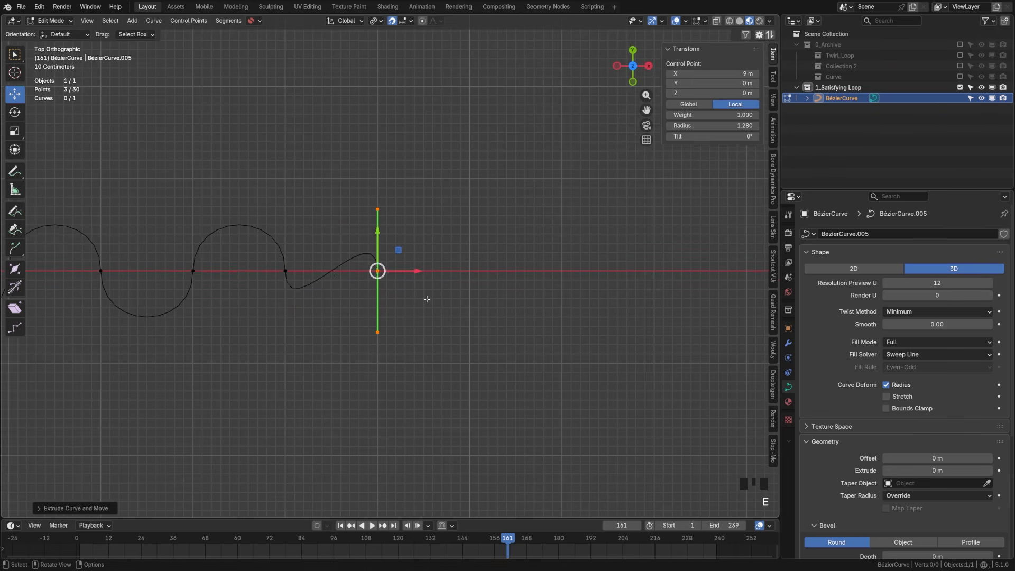
key("r")
key("1")
key("8")
key("0")
key("Return")
Extrude the last point to X 10 m, rotate it by 180° and return to Object Mode.
key("e")
left_click(519, 298)
key("r")
key("1")
key("8")
key("0")
key("Return")
scroll(518, 298, "down", 5)
middle_click_drag(198, 300, 298, 301, "shift")
key("Tab")
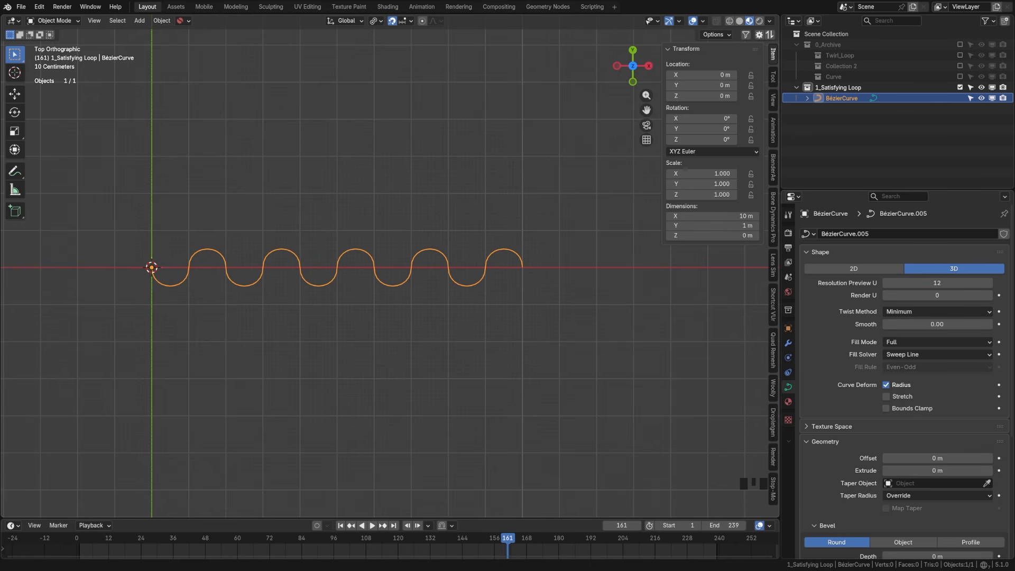
Rename the Bézier curve object as Loop_Curve_A.
scroll(201, 194, "up", 1)
double_click(841, 97)
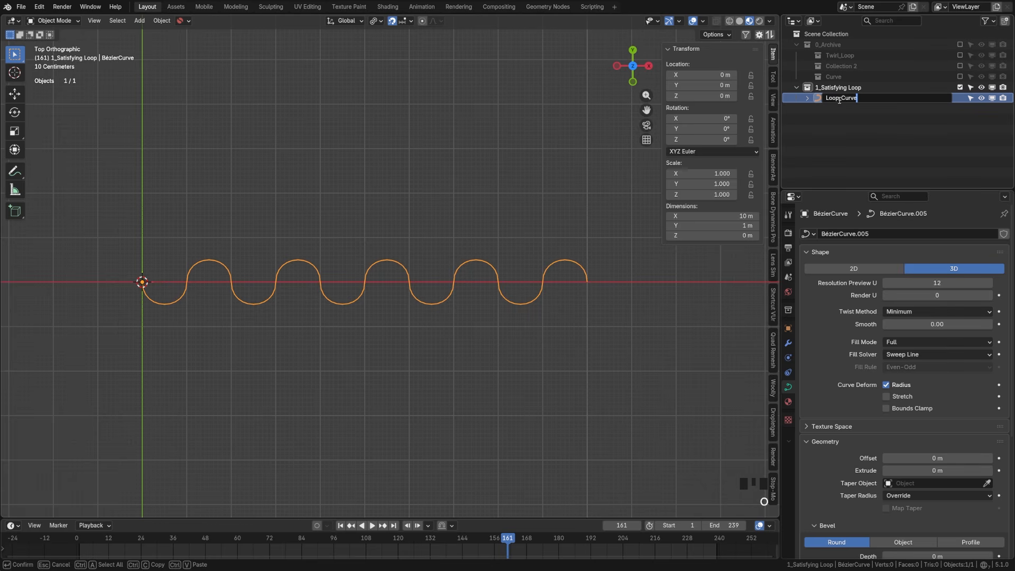
key("Return")
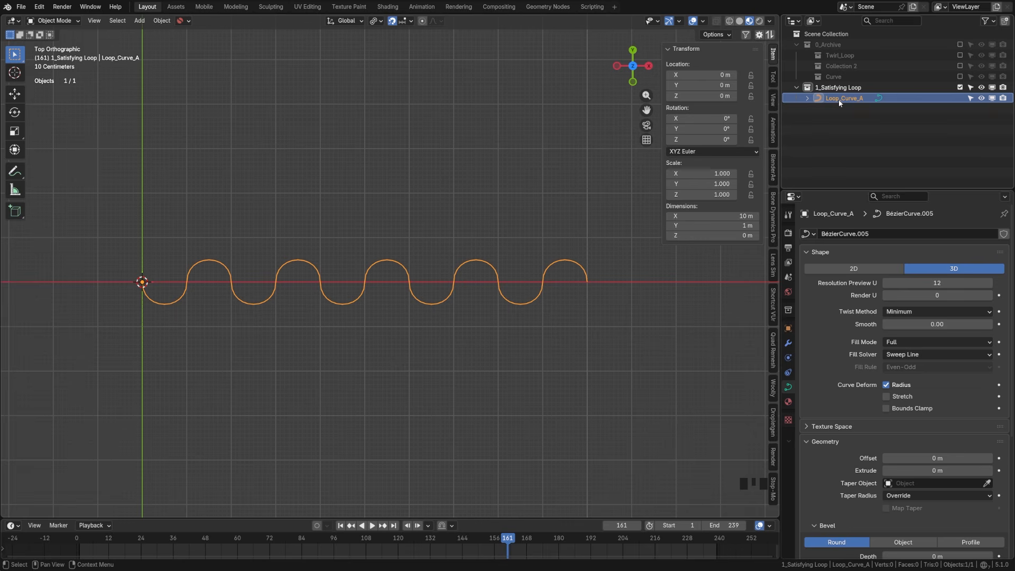
Add a Round Cube mesh at the origin and apply the Quadsphere preset to it.
scroll(414, 278, "up", 1)
middle_click_drag(330, 297, 388, 284, "shift")
scroll(359, 286, "up", 1)
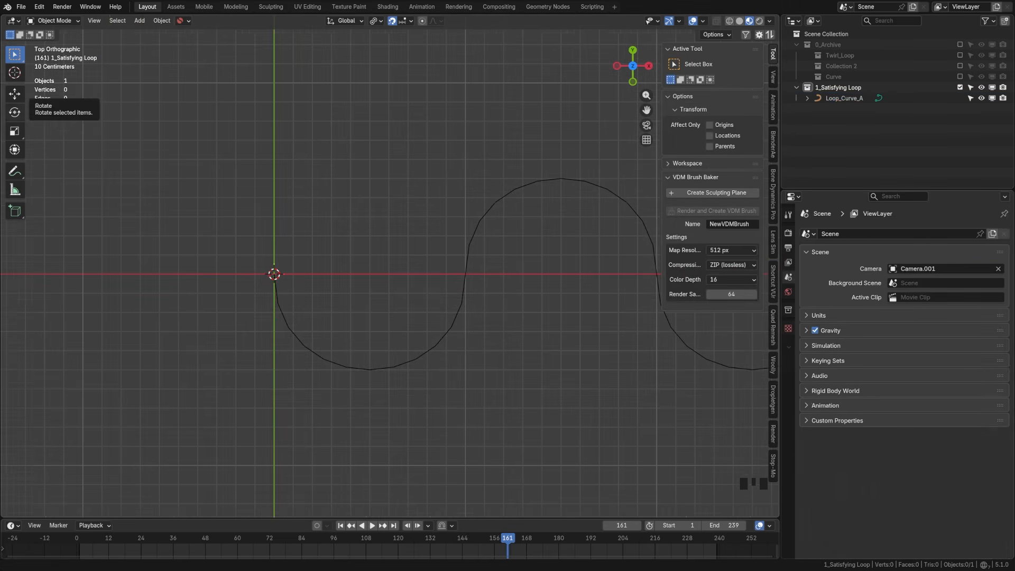
left_click(139, 21)
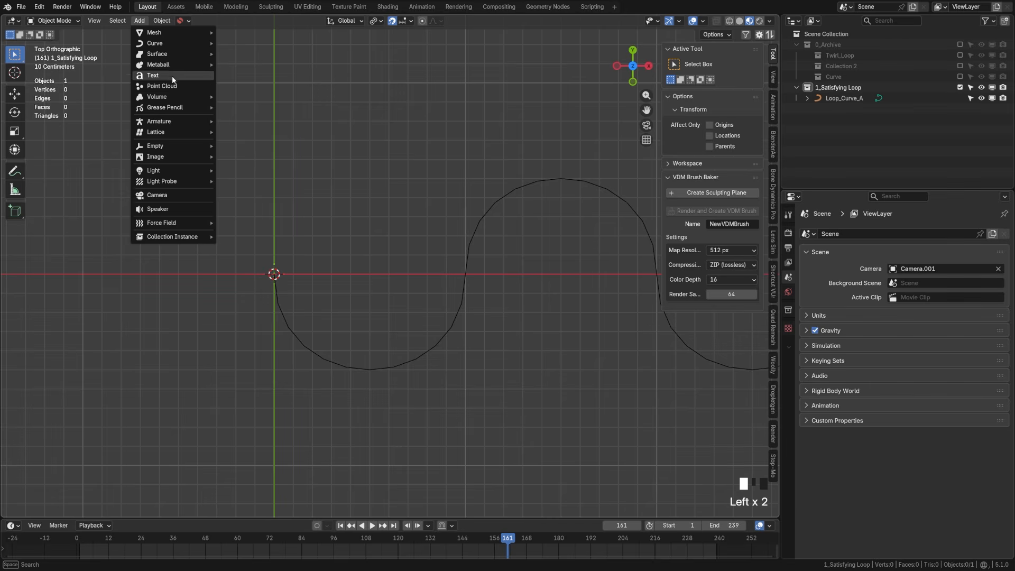
mouse_move(170, 32)
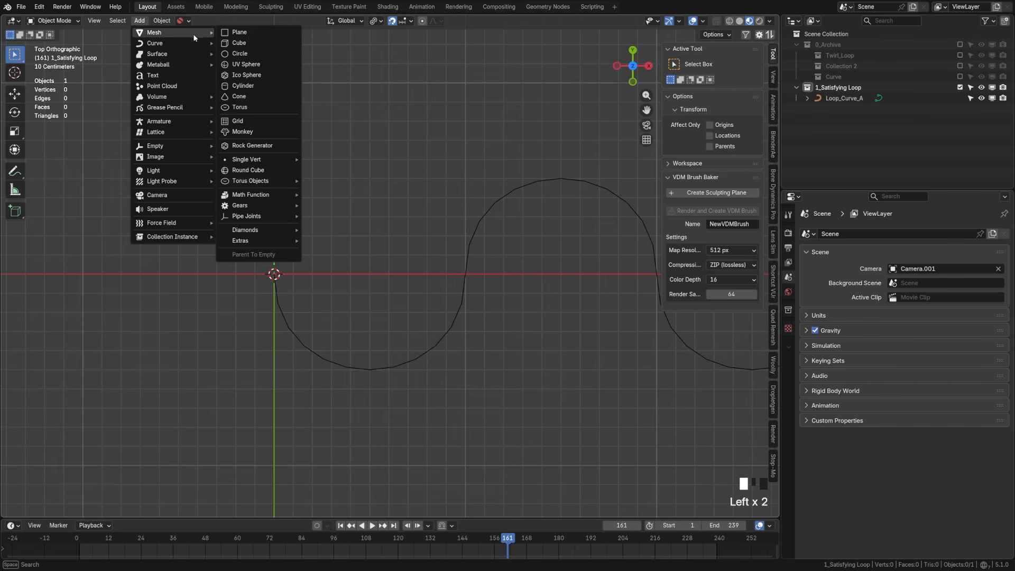
left_click(260, 169)
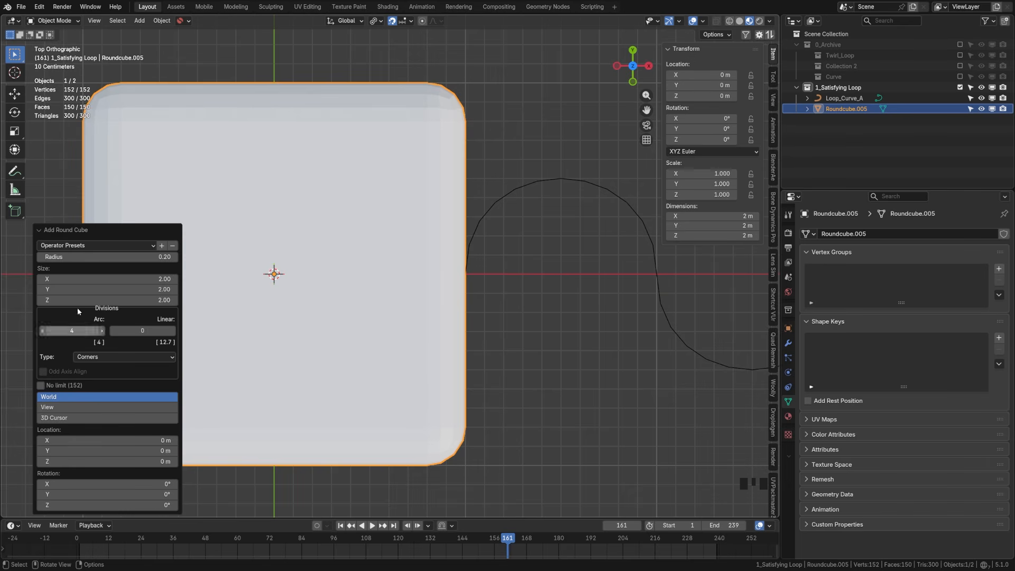
left_click(90, 245)
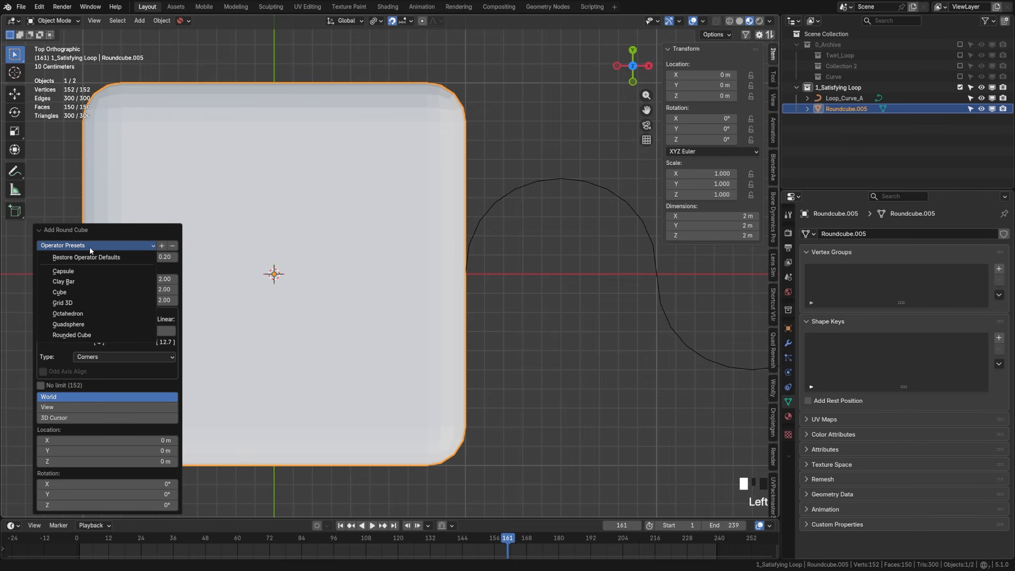
left_click(85, 324)
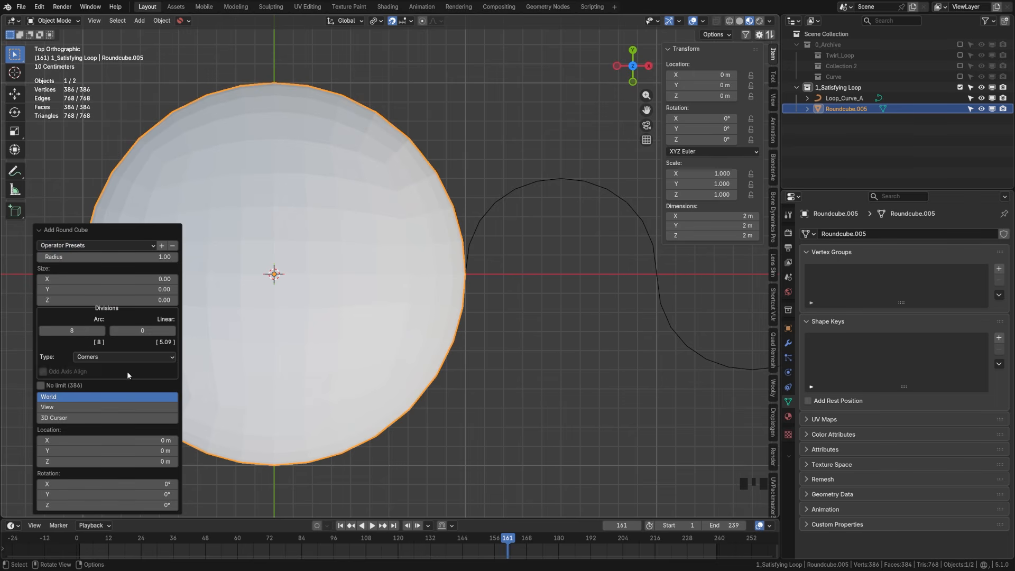
Set the quadsphere's radius to 0.25 and deselect it.
left_click(158, 259)
type(".25")
key("Return")
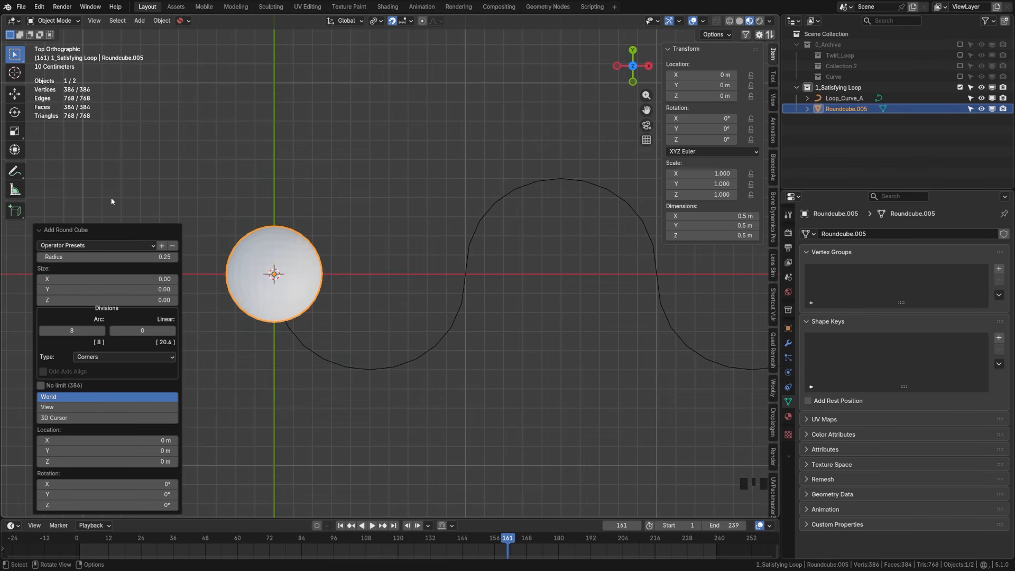
left_click(146, 295)
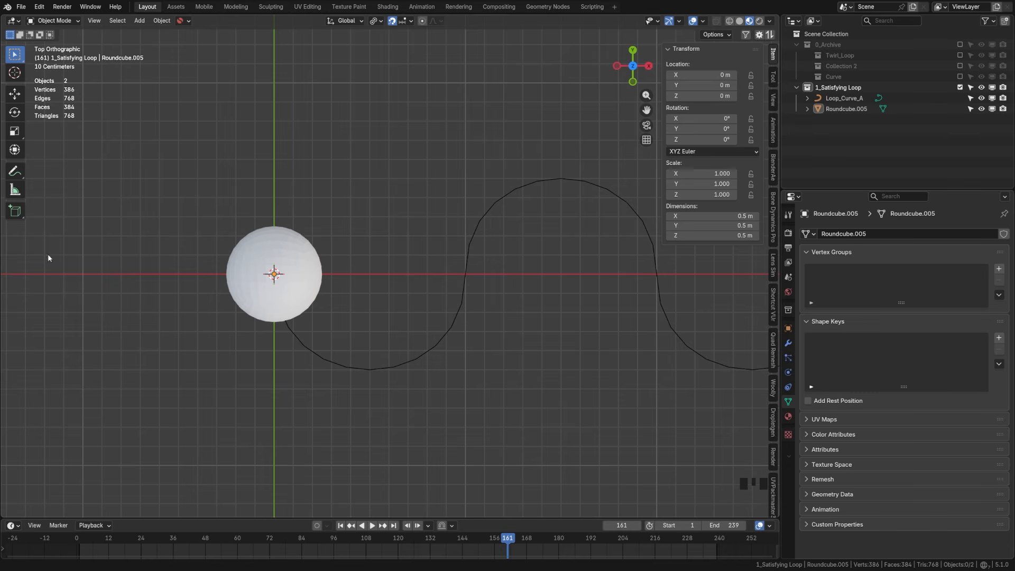
In Edit Mode, bevel the sphere's horizontal equator edge loop with 2 segments and an offset of about 0.003 m.
left_click(298, 300)
key("KP_1")
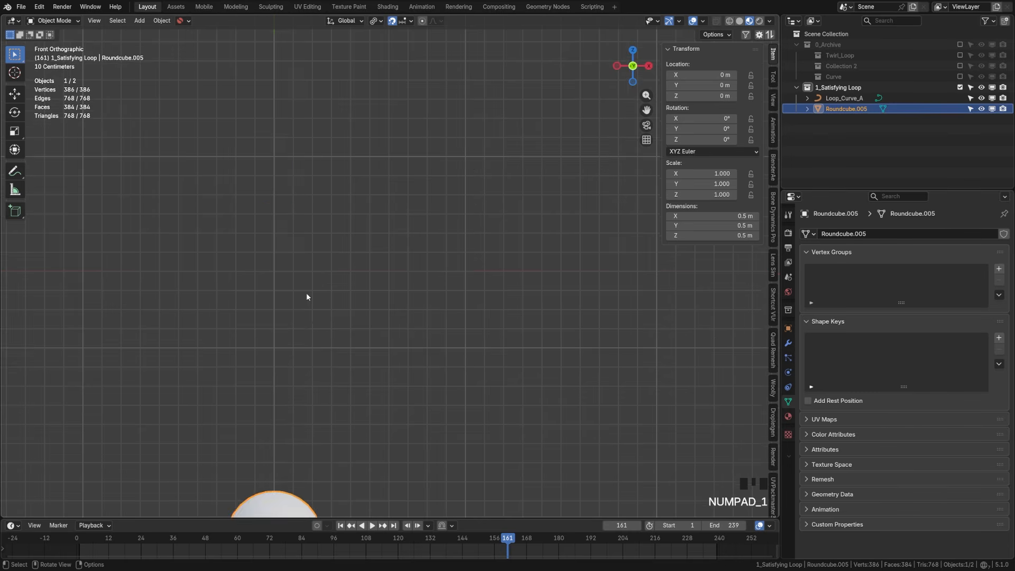
middle_click_drag(306, 293, 332, 297, "shift")
scroll(333, 297, "up", 1)
scroll(333, 297, "up", 6)
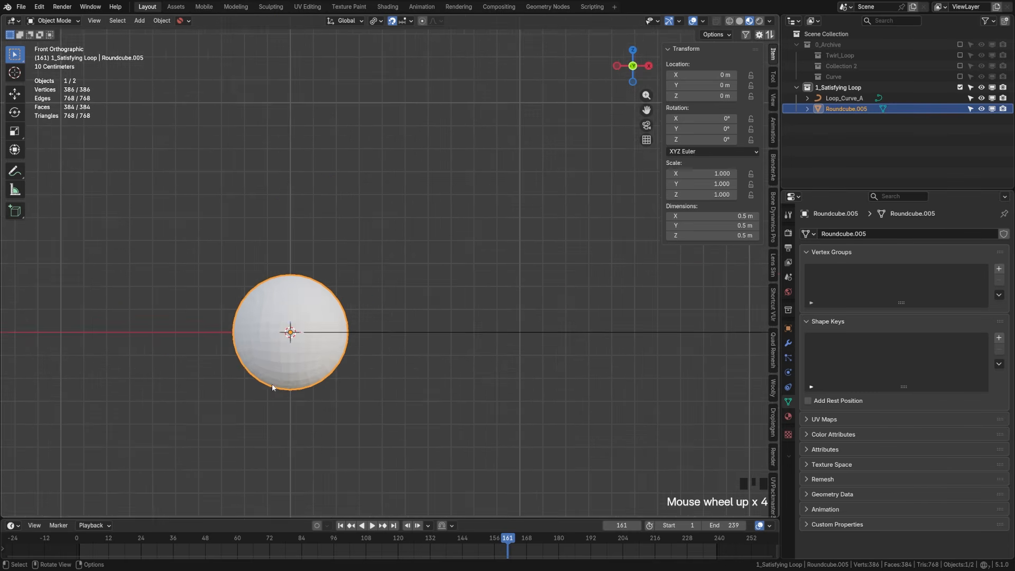
middle_click_drag(236, 410, 245, 340, "shift")
key("Tab")
left_click(370, 337)
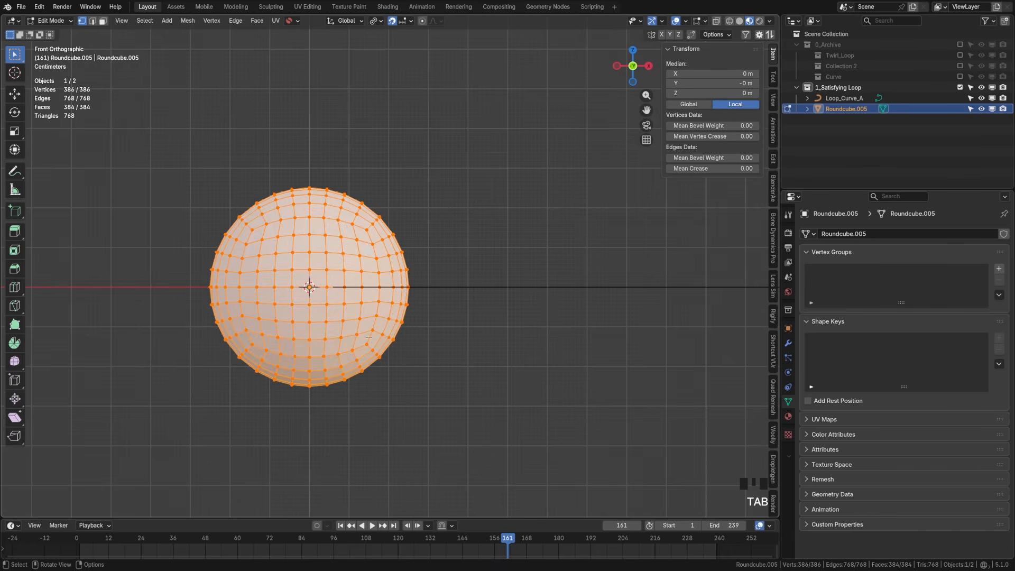
key("a")
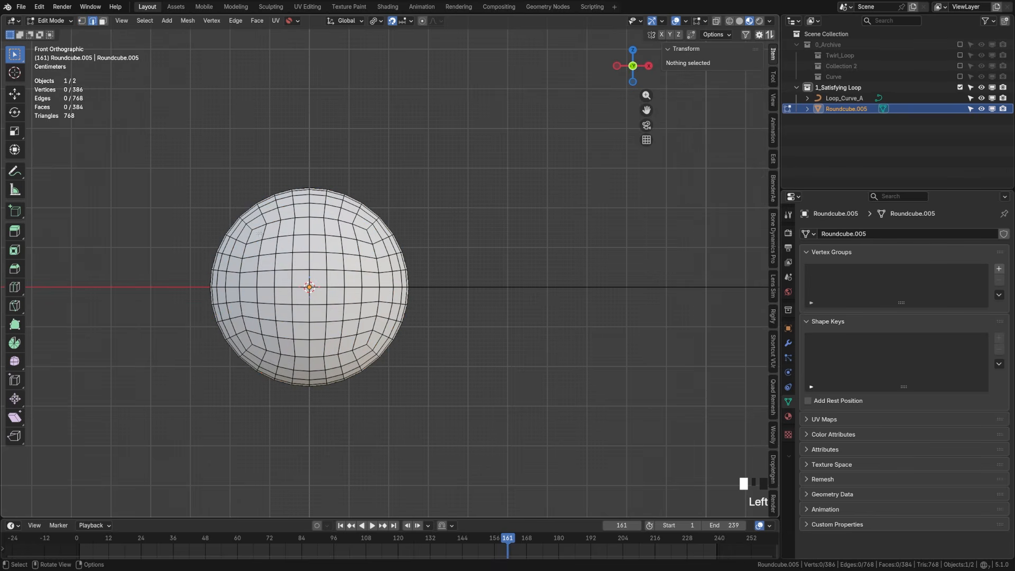
left_click(248, 288, "alt+shift")
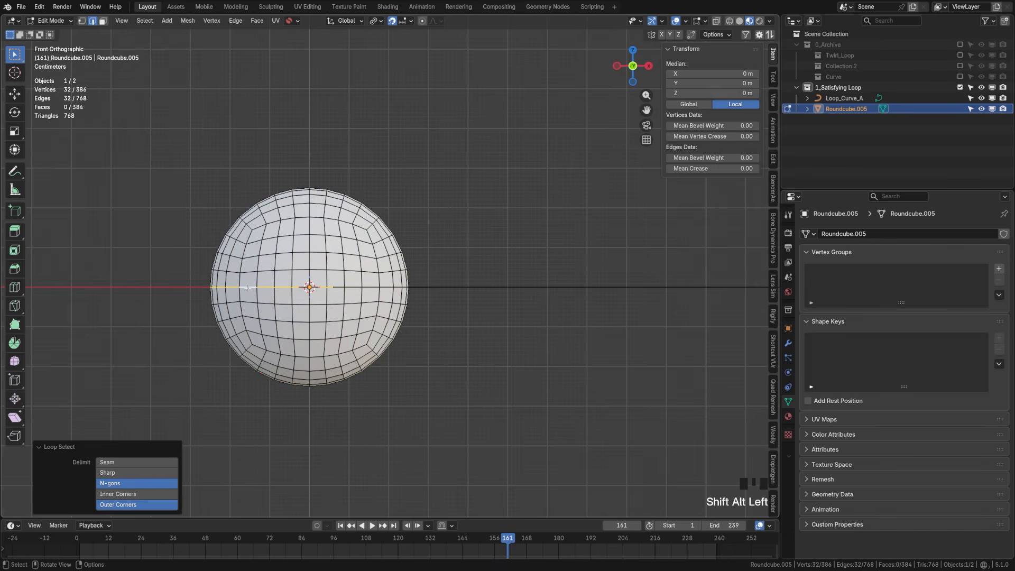
middle_click_drag(250, 288, 379, 325)
scroll(405, 329, "up", 2)
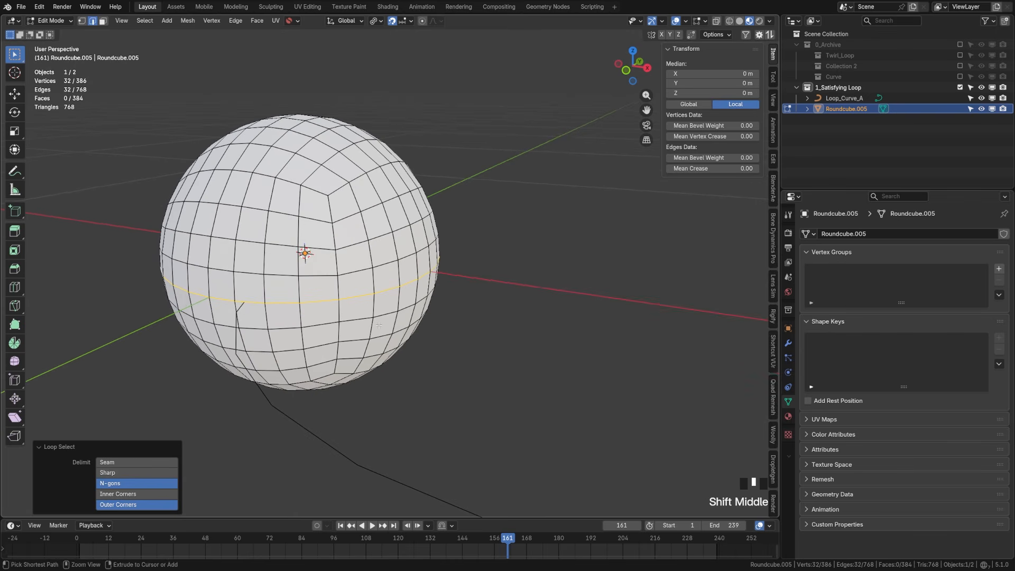
key("ctrl+b")
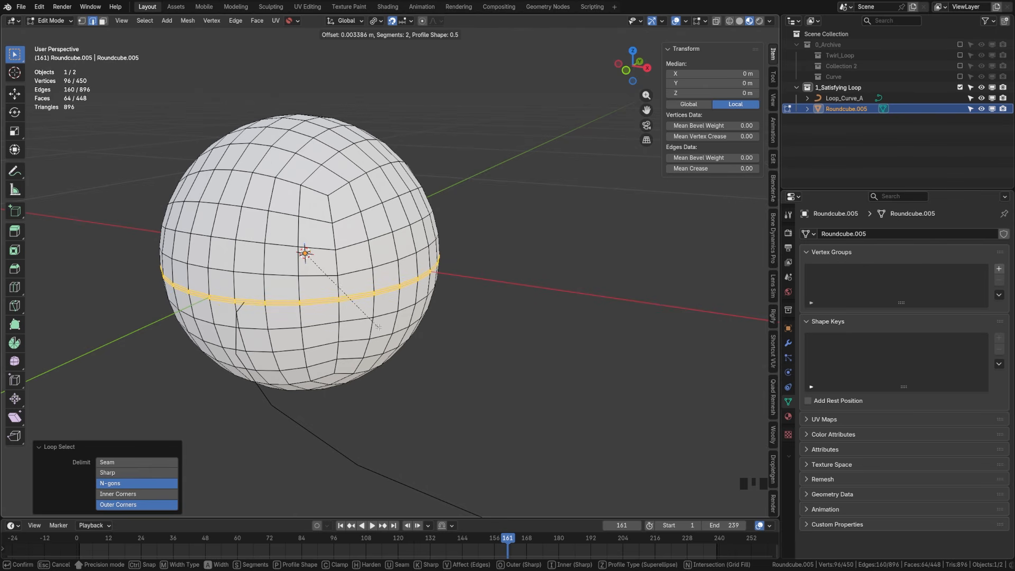
left_click(378, 327)
Scale the middle edge loop of the equator bevel inward to 0.932 to form a groove, and return to Object Mode.
key("alt+a")
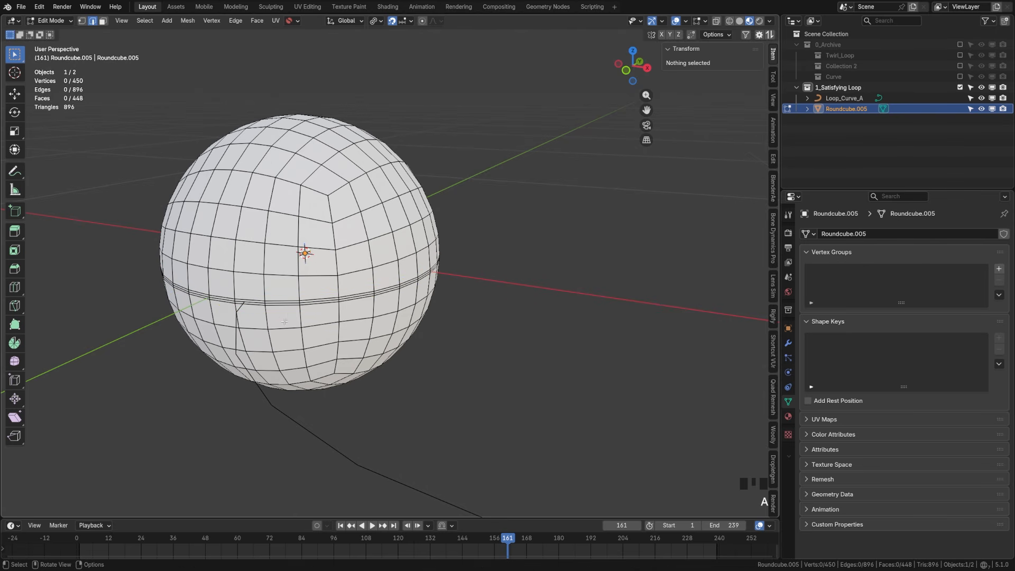
left_click(257, 303, "alt+shift")
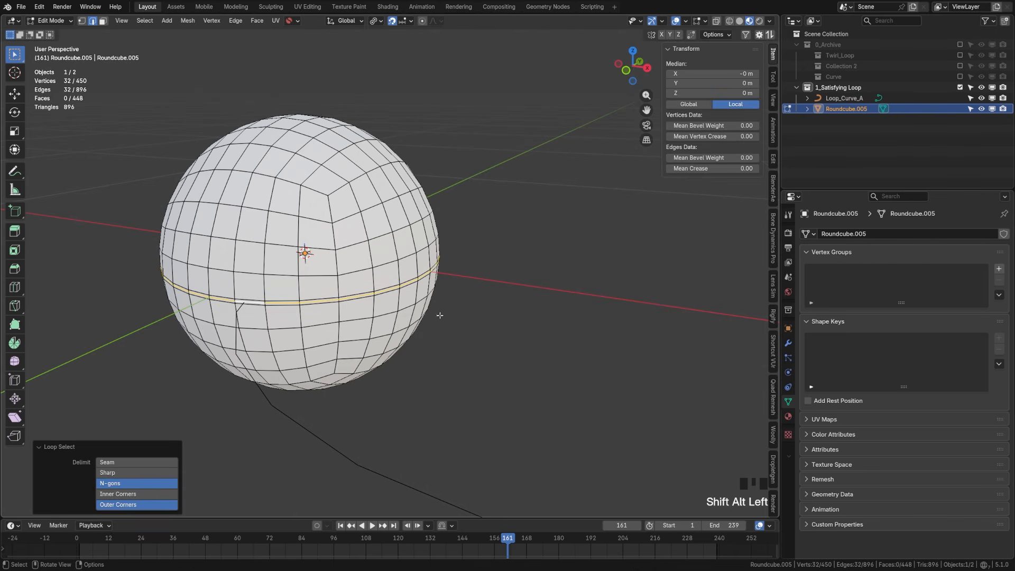
left_click(541, 329)
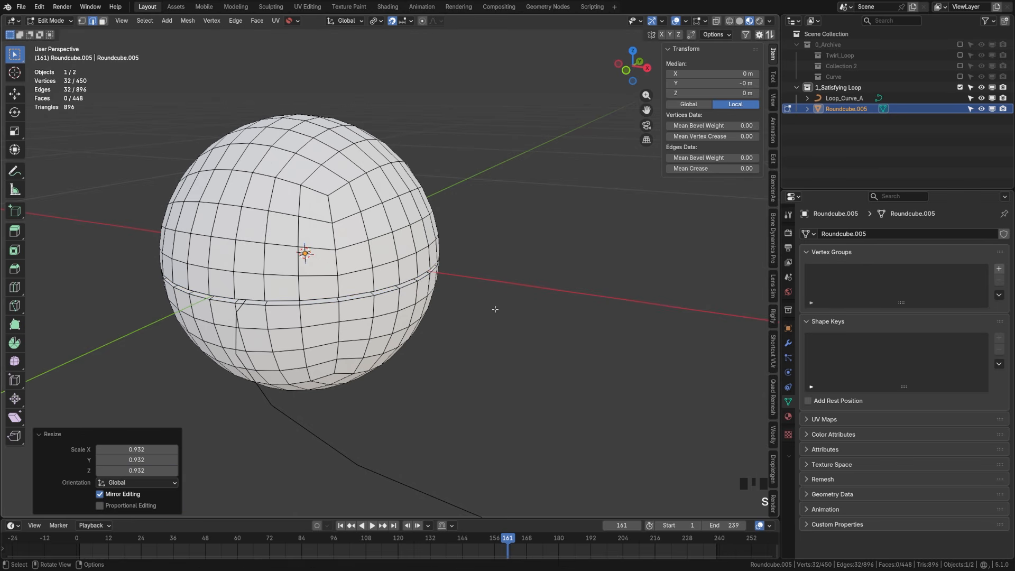
key("Tab")
left_click(358, 314)
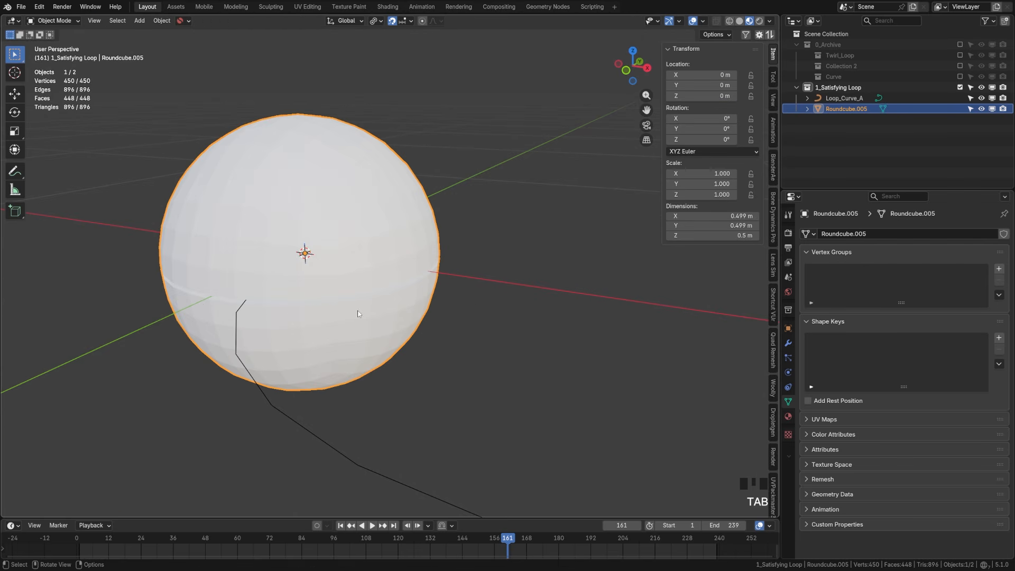
Add a level 1 Subdivision to the sphere and apply Shade Smooth followed by Shade Auto Smooth.
key("ctrl+1")
middle_click_drag(256, 325, 328, 311)
right_click(293, 311)
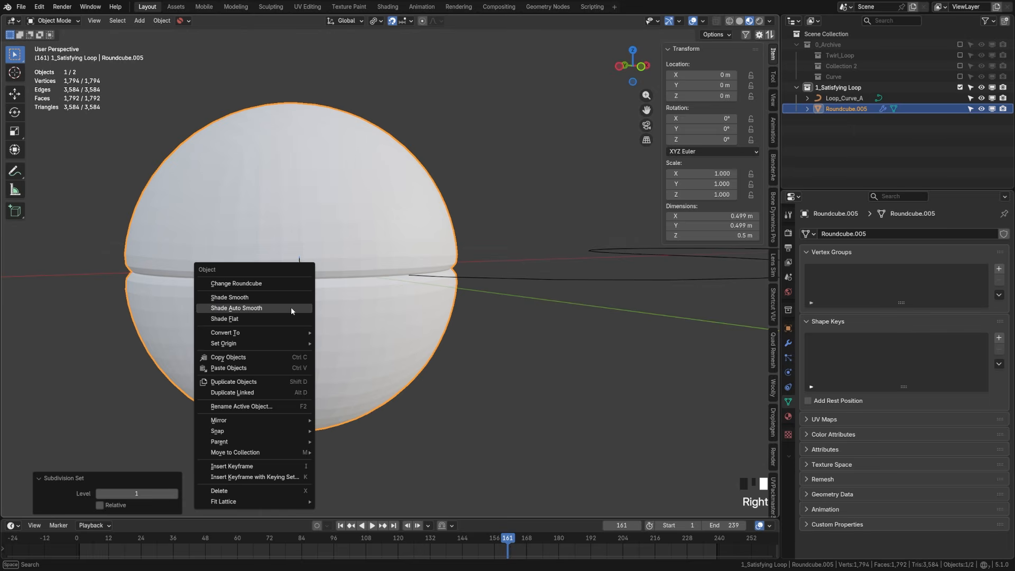
left_click(248, 309)
scroll(247, 309, "down", 1)
right_click(247, 309)
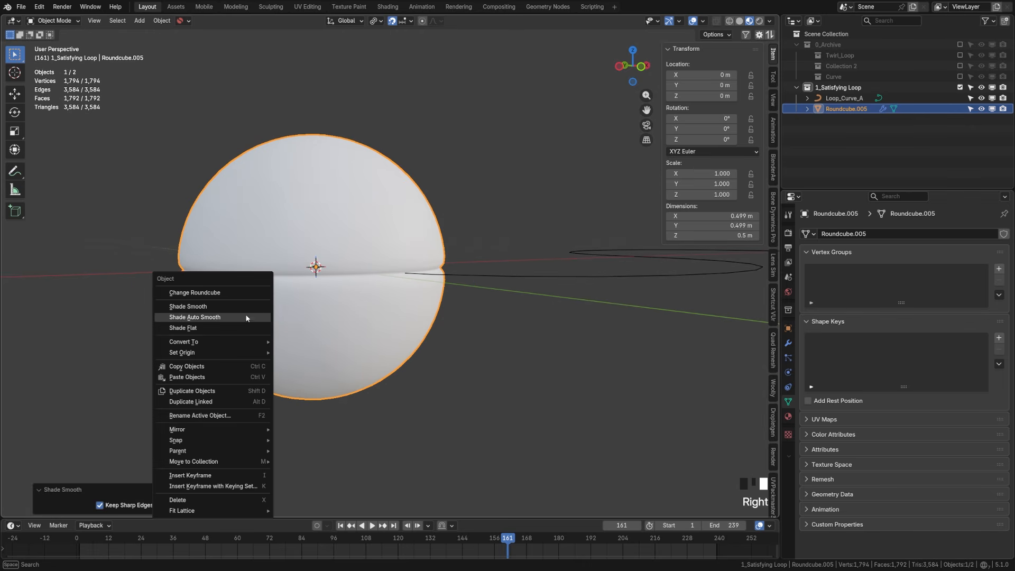
left_click(242, 318)
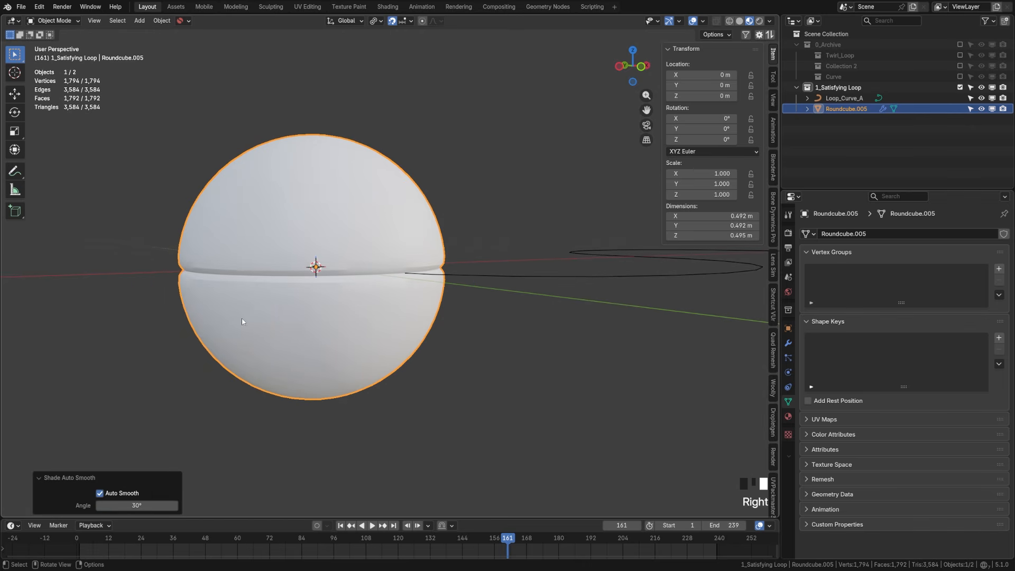
Set the angle of the sphere's Smooth by Angle modifier to 60°.
left_click(788, 342)
double_click(935, 370)
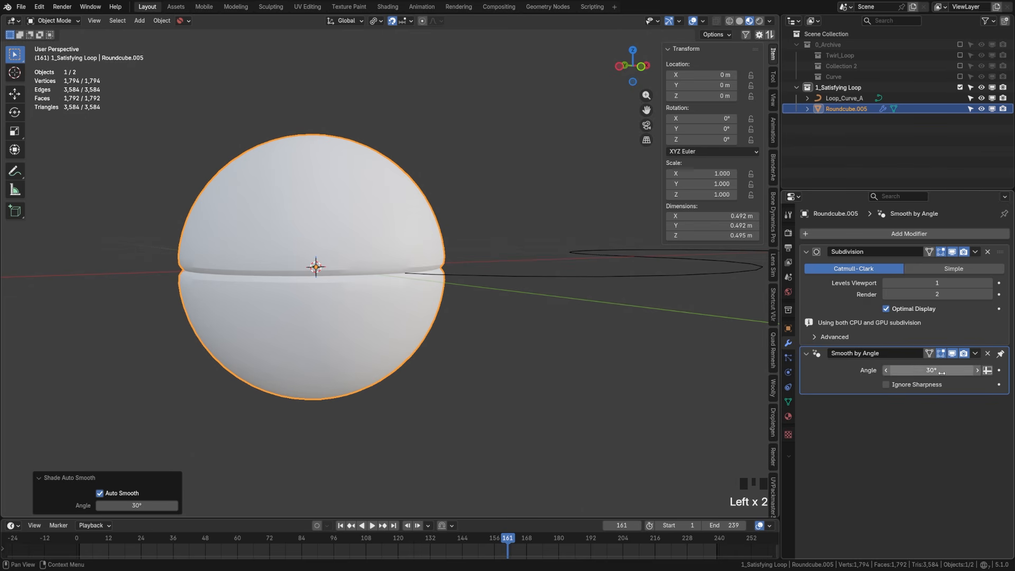
type("60")
key("Return")
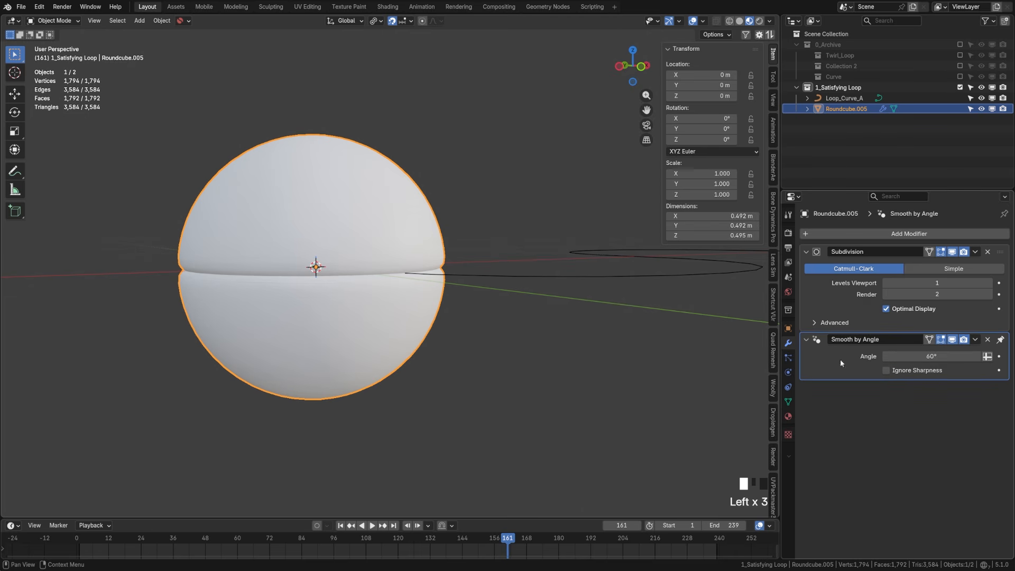
Rename the sphere object as Half.Sphere.A and collapse its Subdivision and Smooth by Angle modifiers.
scroll(544, 294, "down", 2)
middle_click_drag(544, 294, 514, 319)
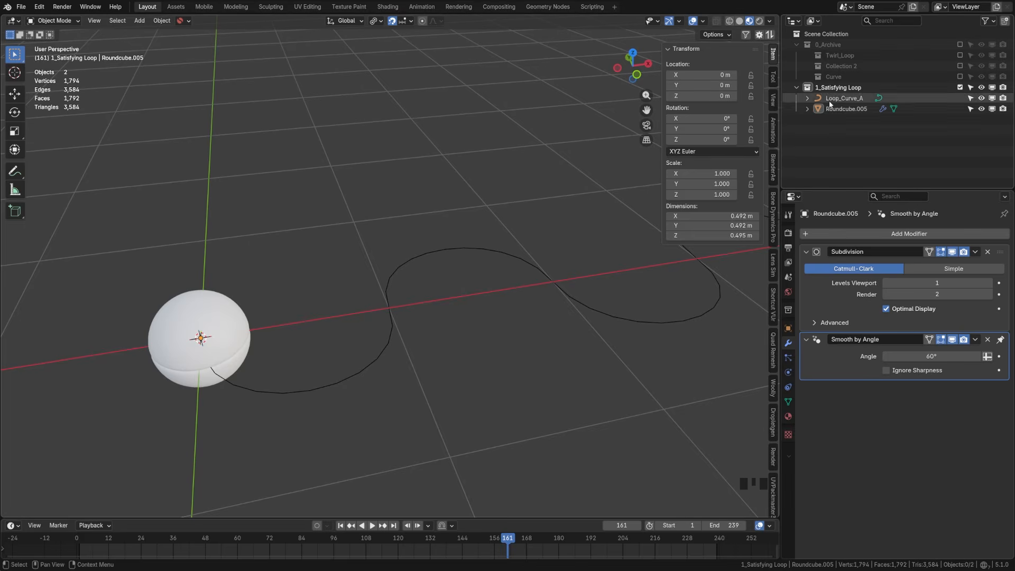
double_click(842, 109)
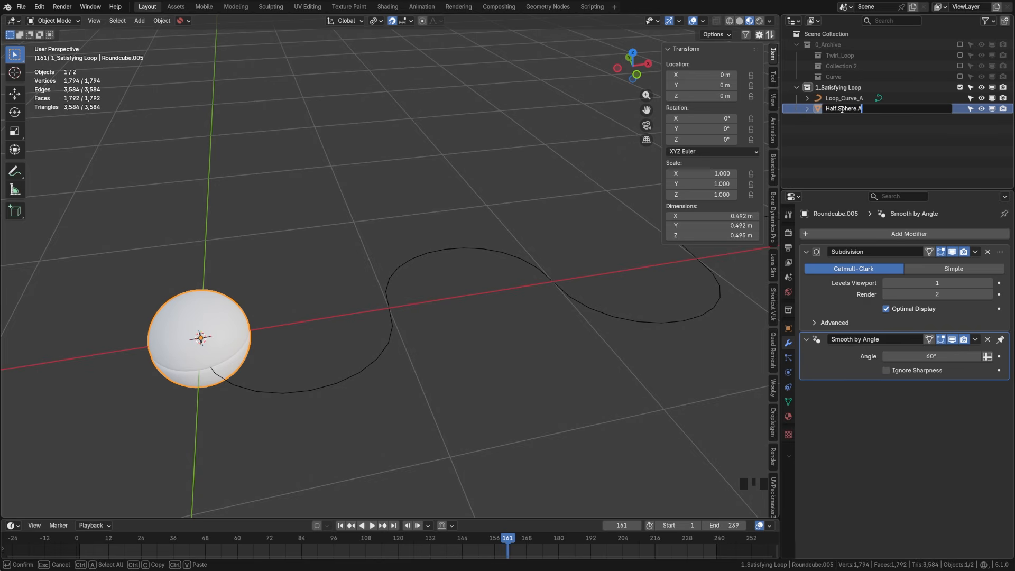
key("Return")
left_click(806, 340)
left_click(807, 252)
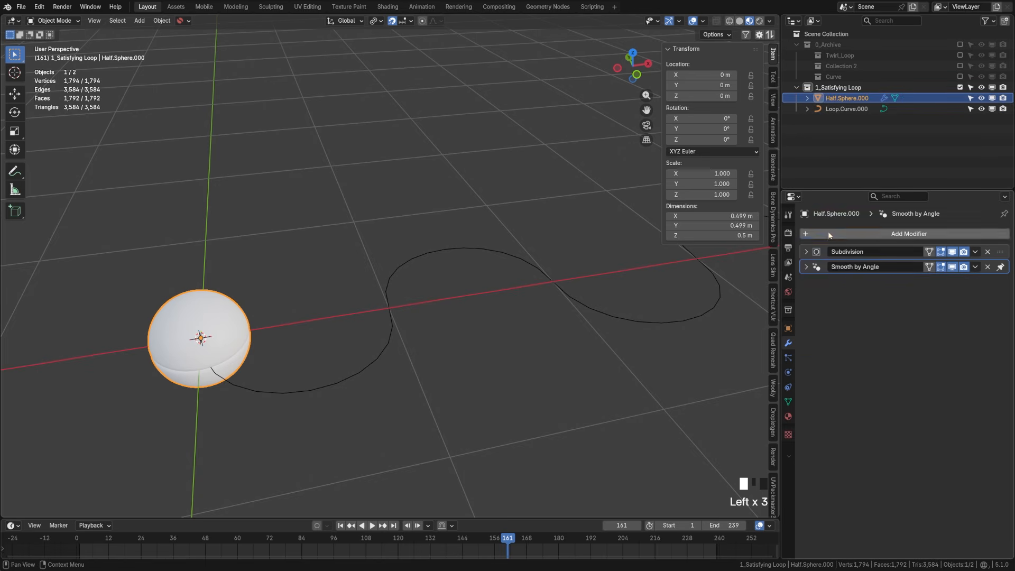
Add a MoGraph Array modifier from the MoGraph Toolbox to the sphere and save the file.
left_click(829, 235)
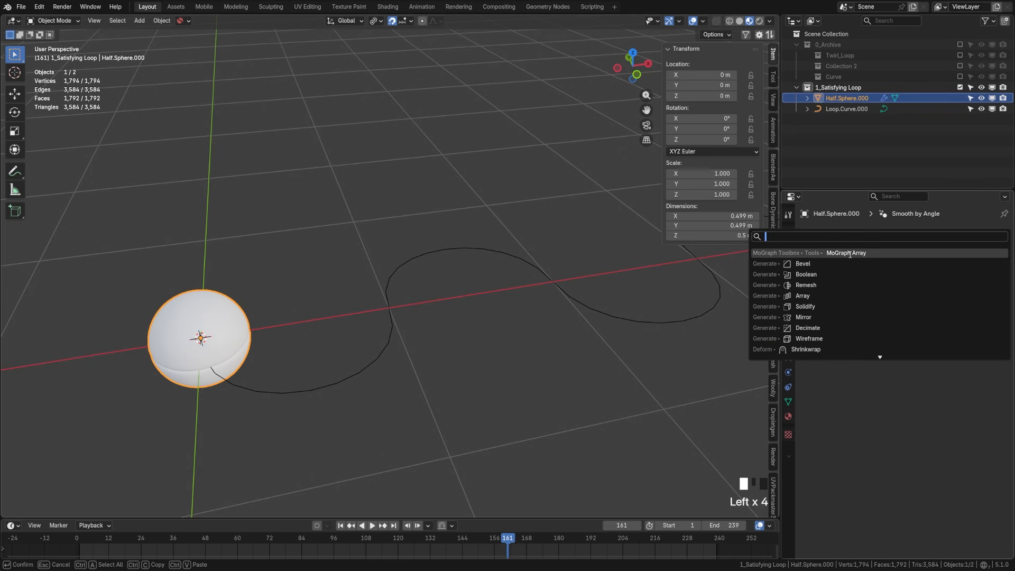
left_click(842, 236)
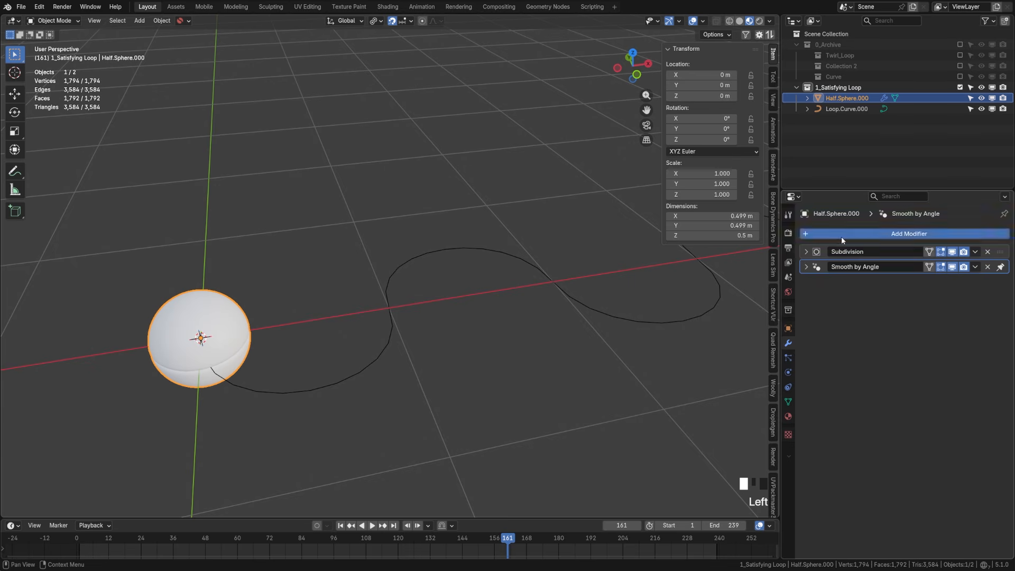
mouse_move(823, 341)
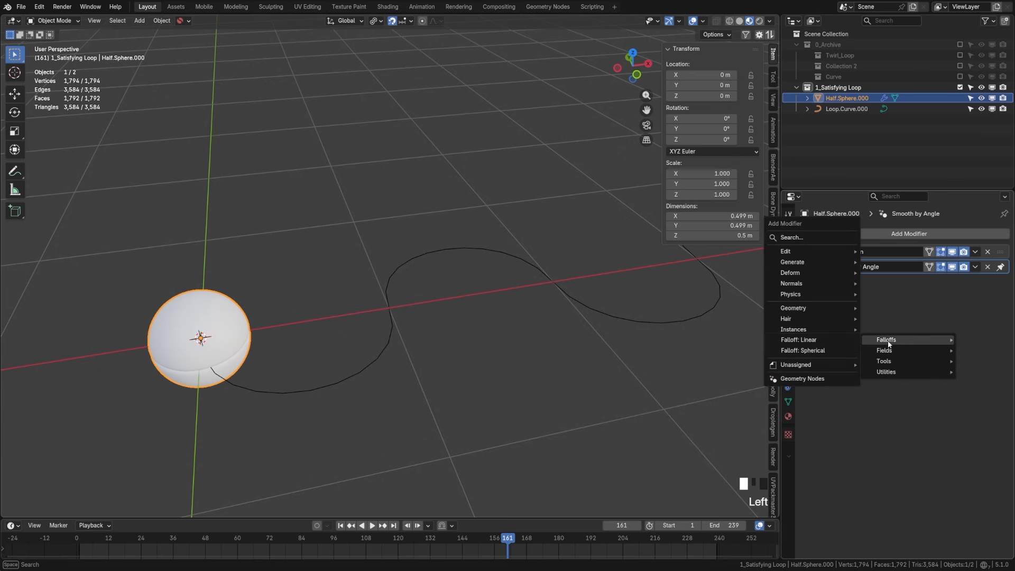
mouse_move(886, 363)
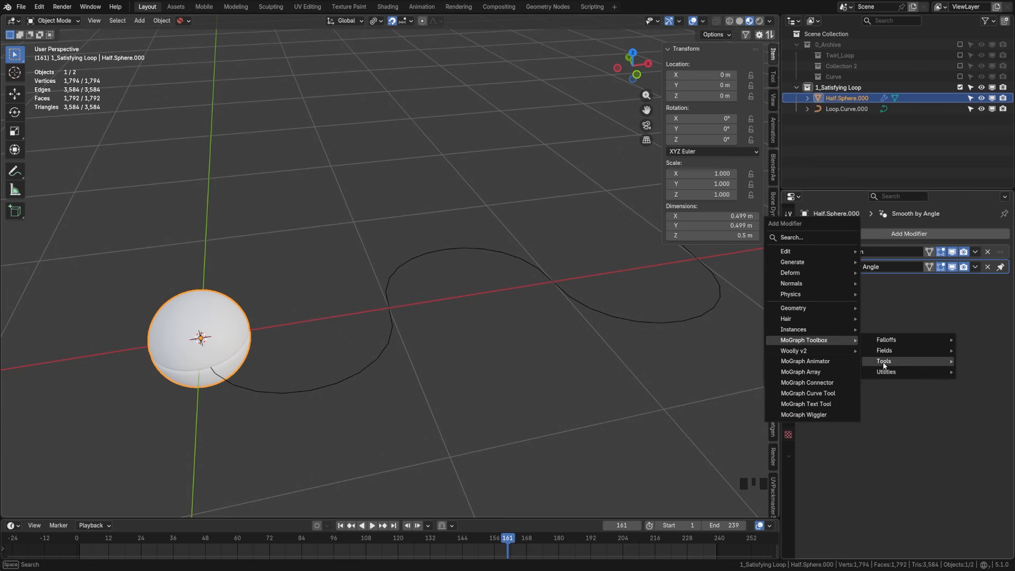
left_click(829, 372)
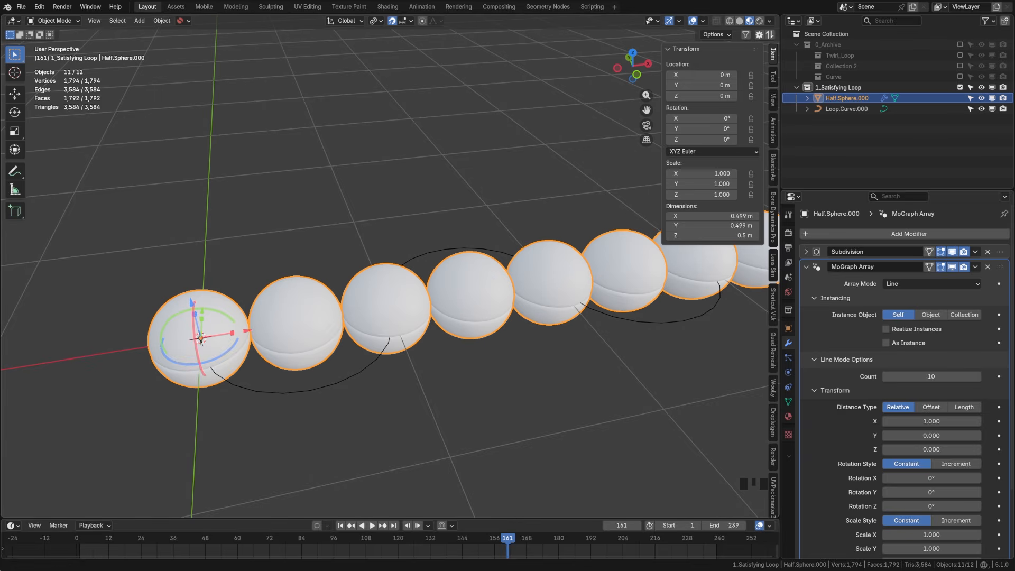
key("ctrl+s")
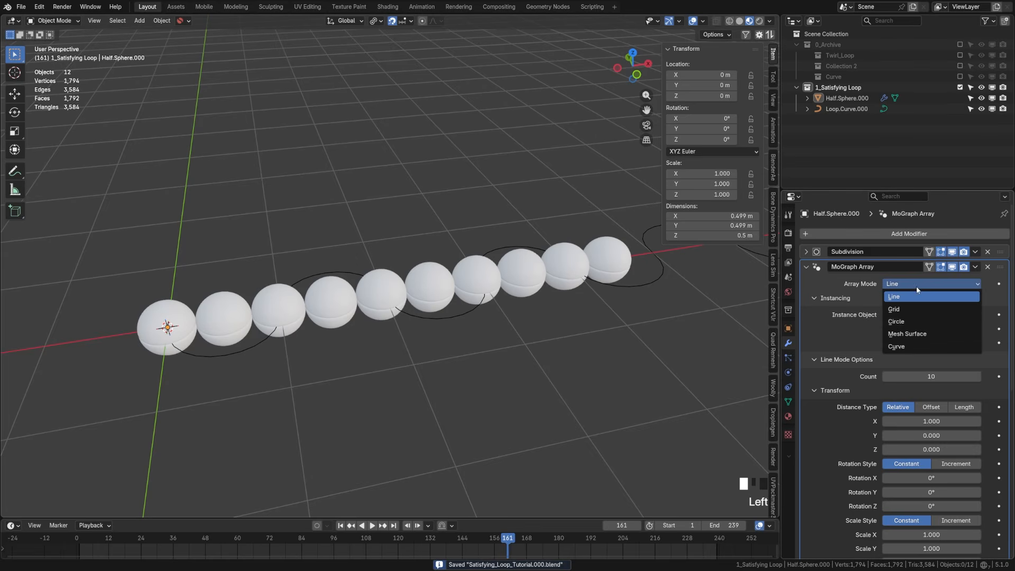
Set the MoGraph Array's mode to Curve and assign Loop.Curve.000 as its curve.
left_click(916, 284)
left_click(912, 346)
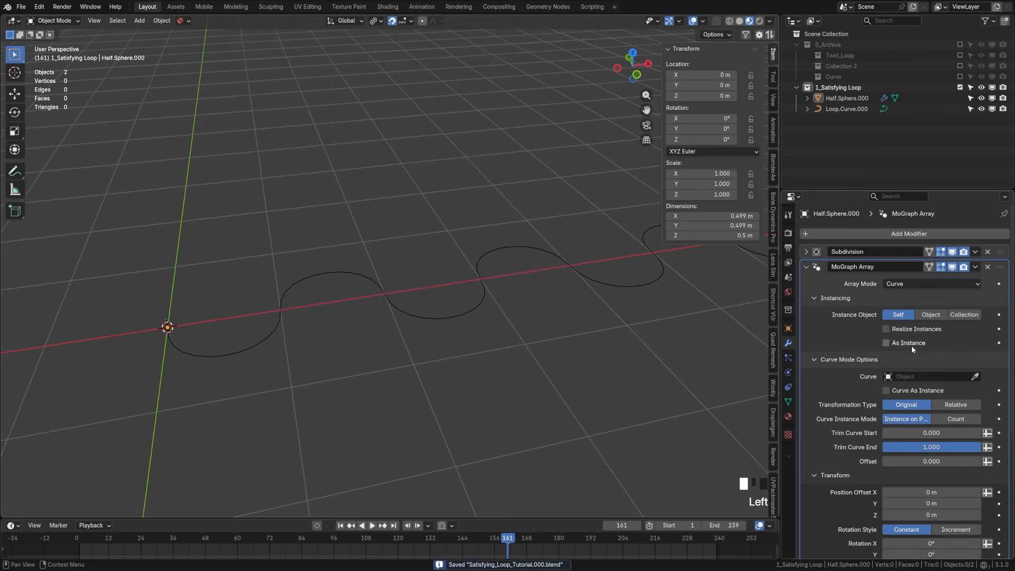
left_click(976, 377)
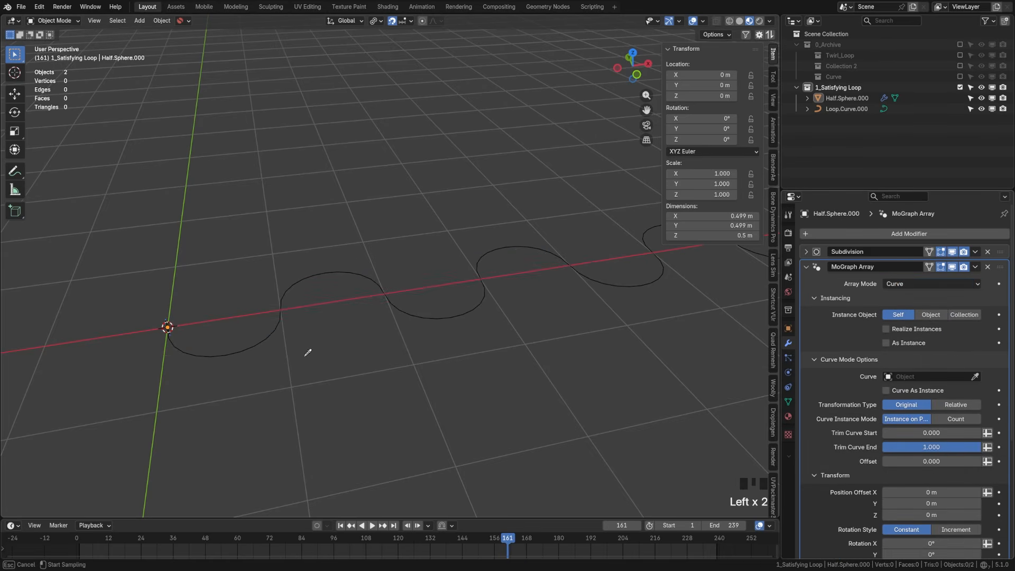
left_click(257, 341)
scroll(497, 345, "down", 2)
middle_click_drag(497, 346, 329, 410)
scroll(345, 390, "down", 2)
scroll(345, 390, "up", 1)
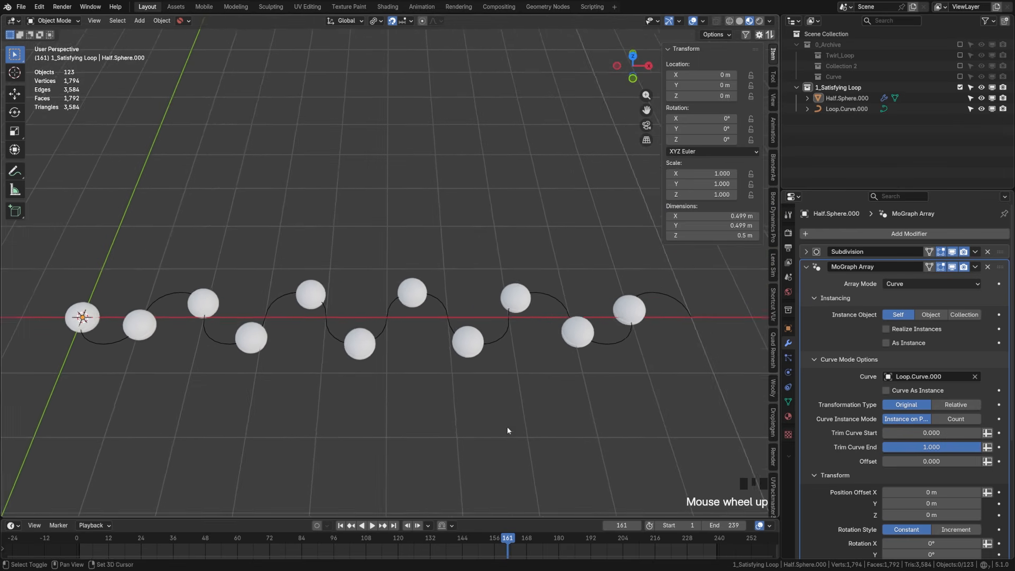
middle_click_drag(508, 430, 544, 419, "shift")
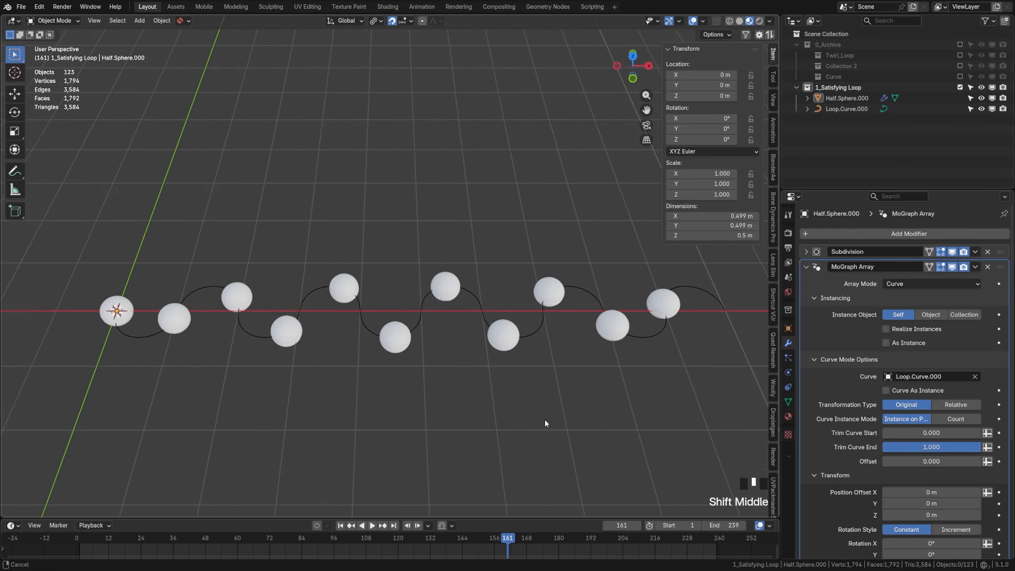
Switch the array's curve instance mode to Count, raise the count to 25 and try shifting the offset.
left_click(955, 419)
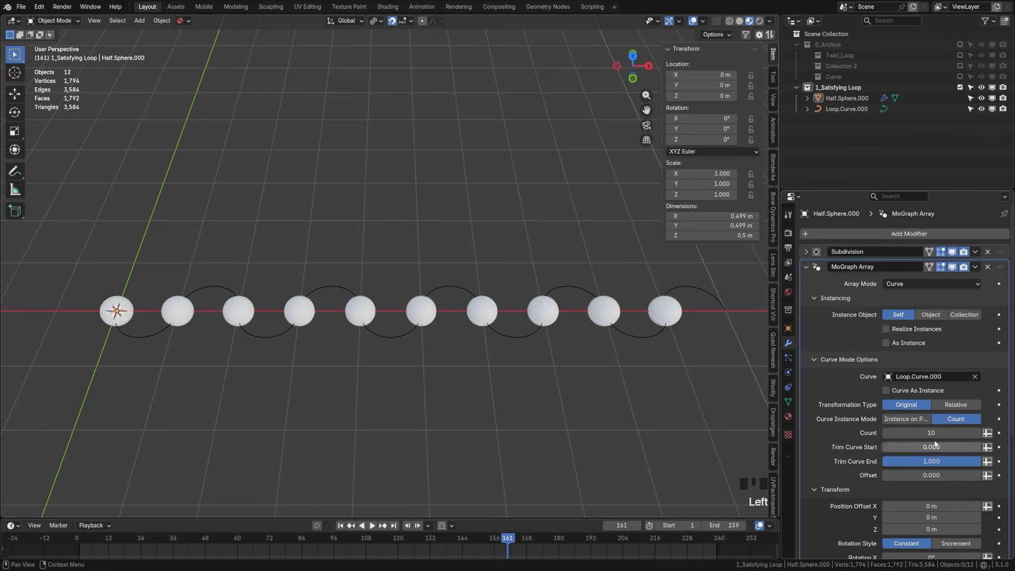
left_click_drag(934, 434, 970, 434)
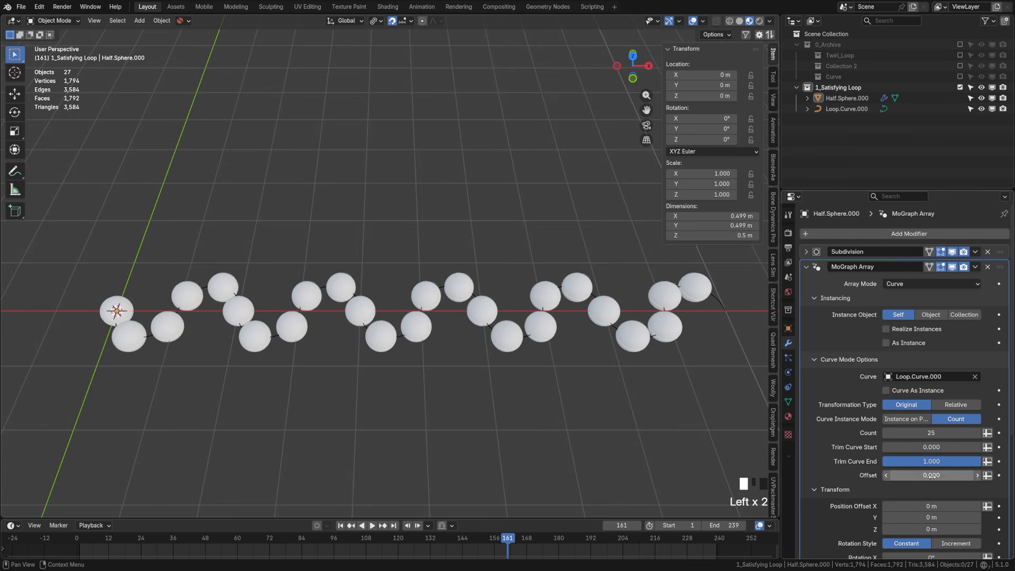
mouse_move(932, 476)
left_mouse_down()
mouse_move(973, 475)
mouse_move(926, 476)
mouse_move(939, 475)
left_mouse_up()
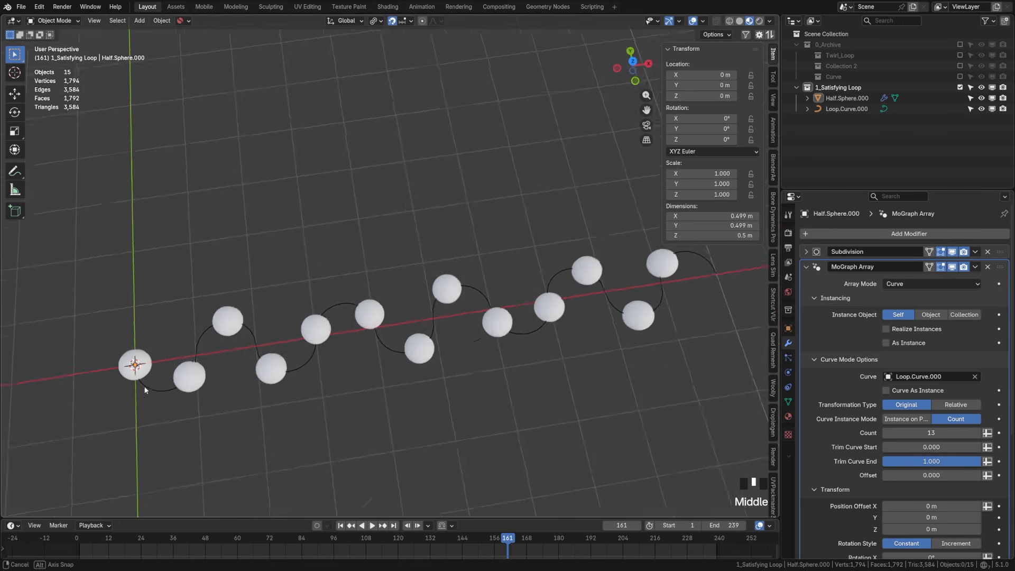
Set the array's count to 10, check the sphere spacing from the top view and save the file.
middle_click_drag(143, 392, 449, 392)
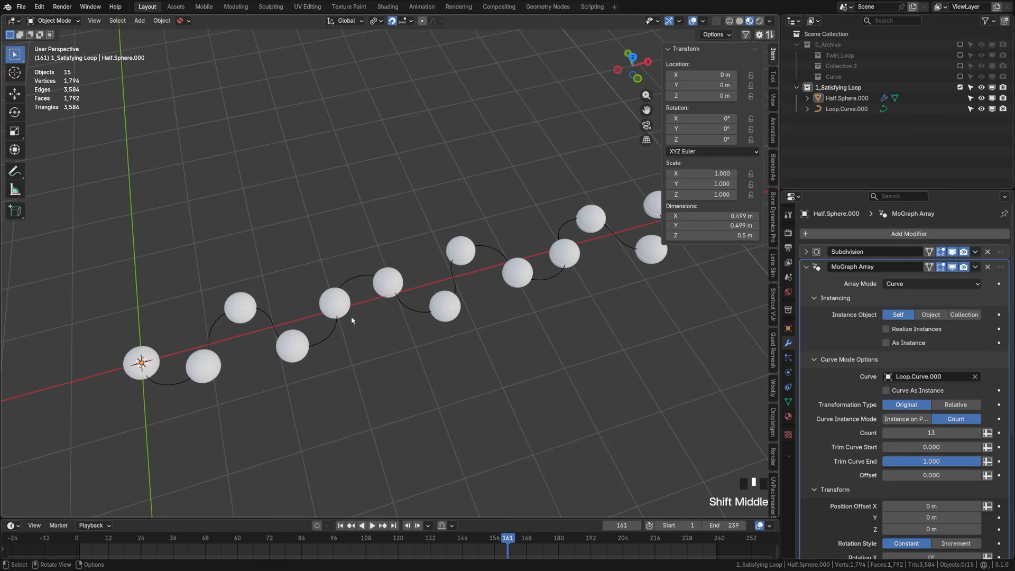
middle_click_drag(351, 316, 311, 329, "shift")
left_click(914, 435)
type("1")
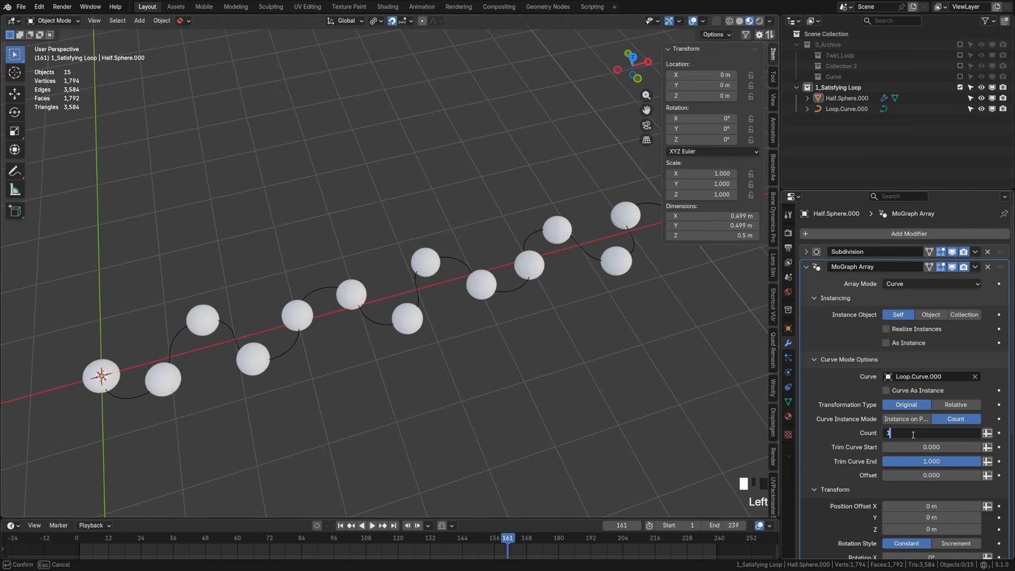
type("0")
key("Return")
middle_click_drag(351, 277, 446, 322)
key("KP_7")
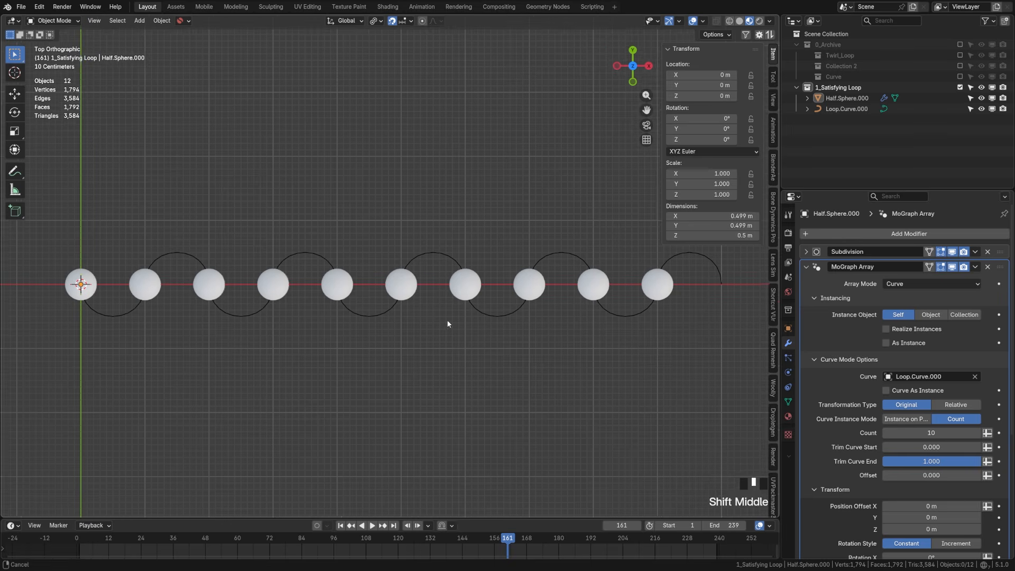
scroll(446, 322, "up", 5)
key("ctrl+s")
Set the array's Rotation X to 90°, with Y as the primary axis and X as the secondary axis.
scroll(899, 385, "down", 2)
scroll(899, 385, "down", 7)
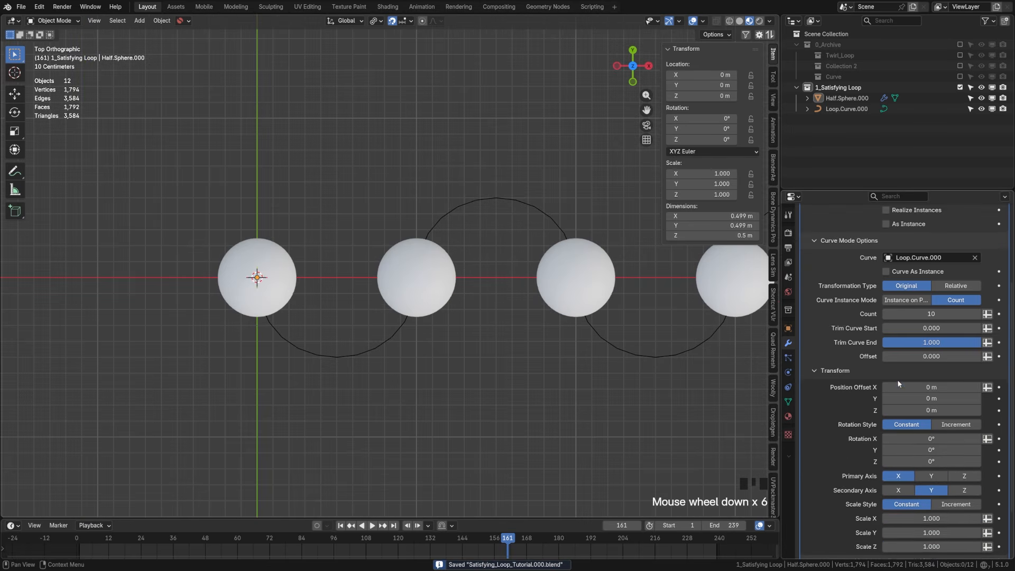
left_click(928, 380)
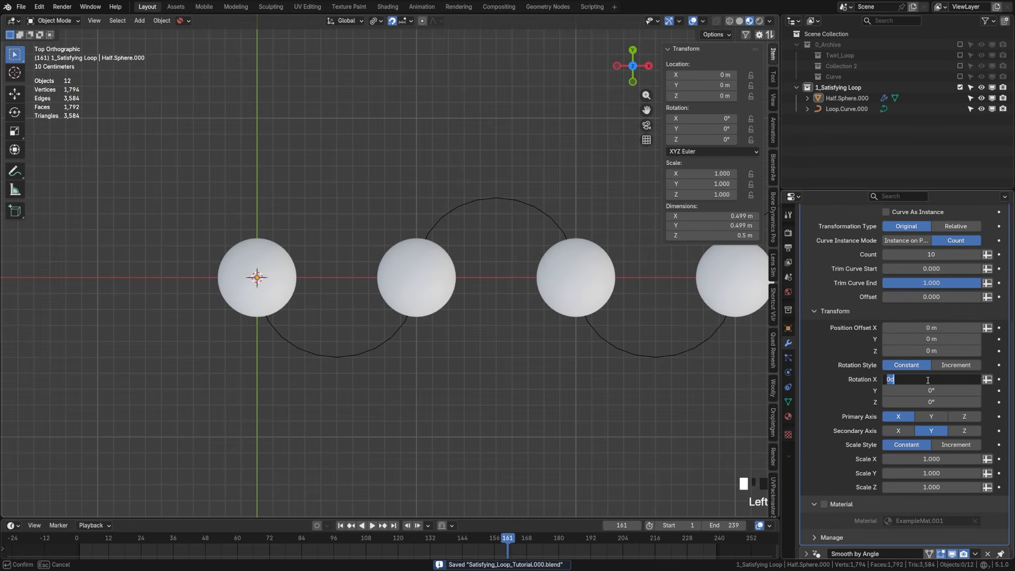
type("90")
key("Return")
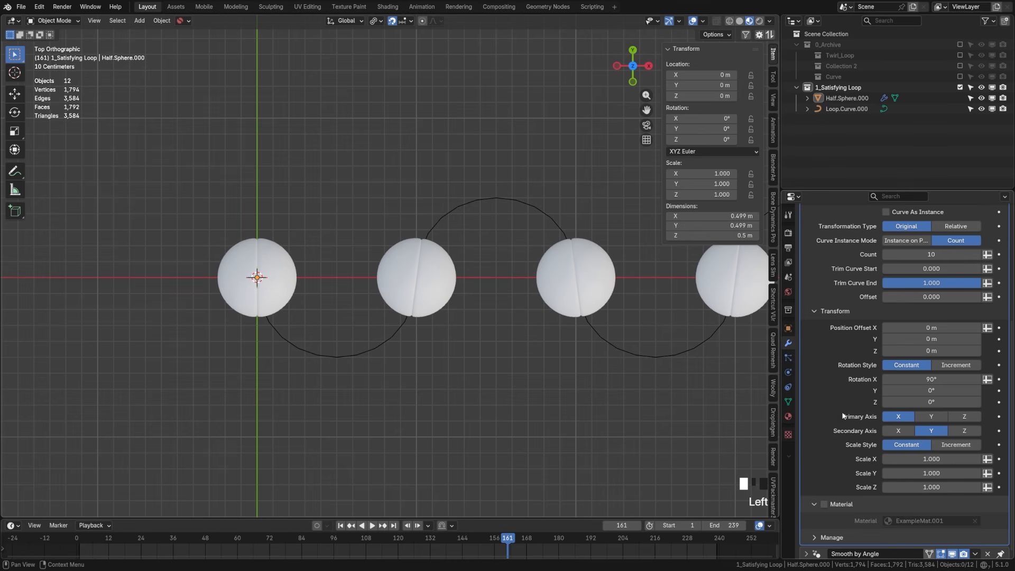
left_click(898, 431)
left_click(898, 431)
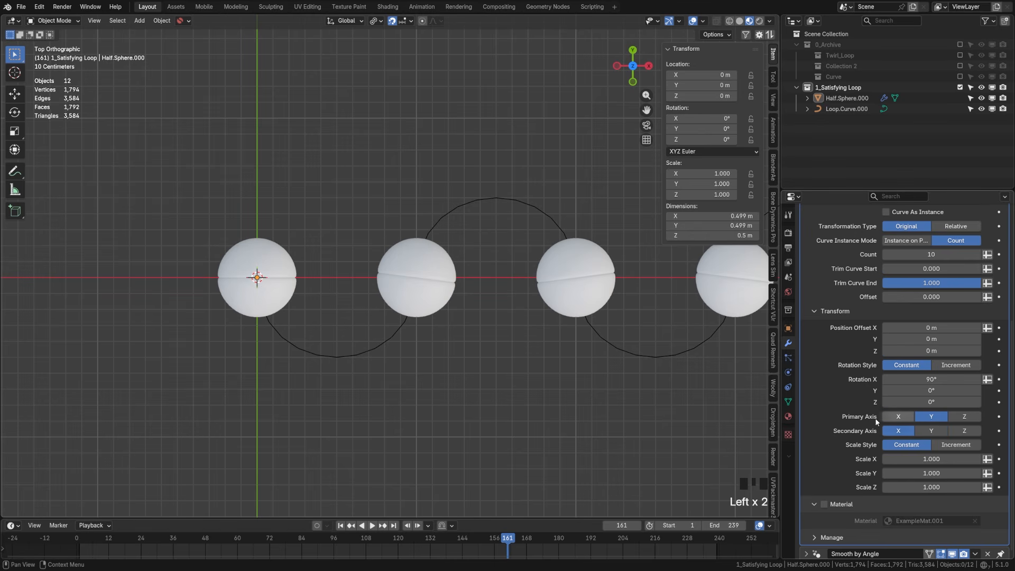
Try sliding the arrayed spheres along the curve with the offset, and reset the offset to 0.
mouse_move(932, 296)
left_mouse_down()
mouse_move(960, 297)
mouse_move(924, 297)
left_mouse_up()
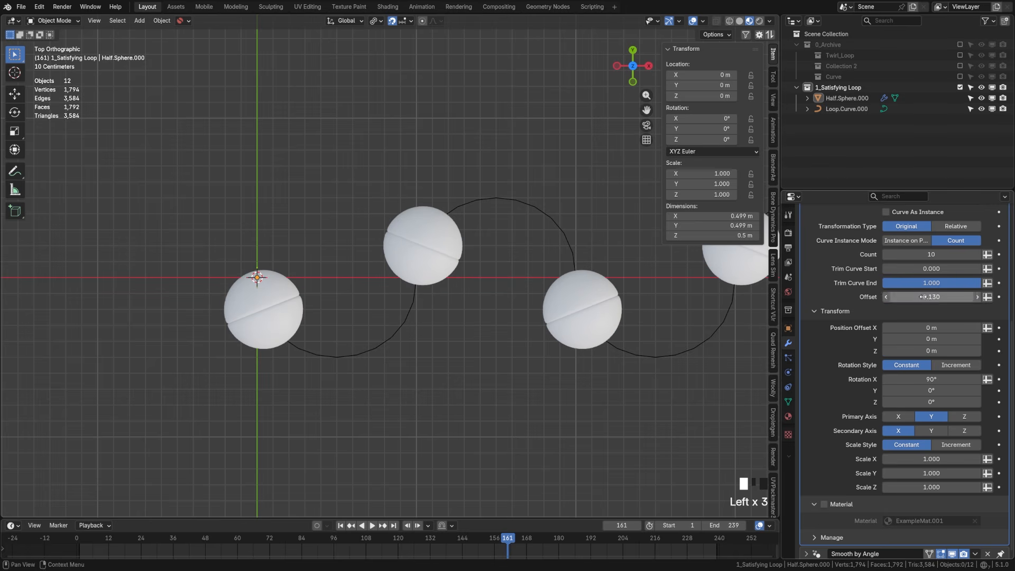
left_click(925, 296)
type("0")
key("Return")
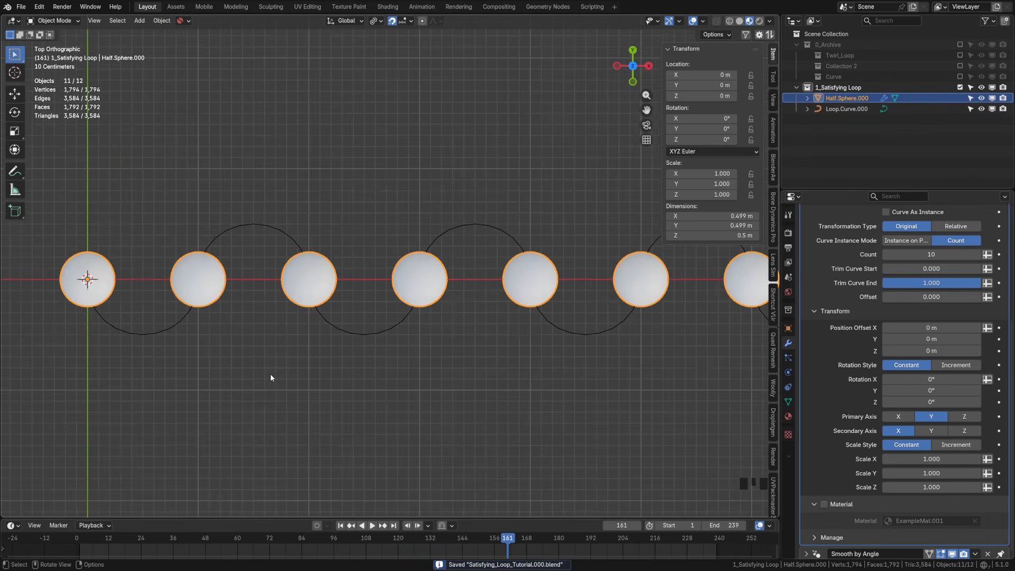
scroll(270, 373, "down", 1)
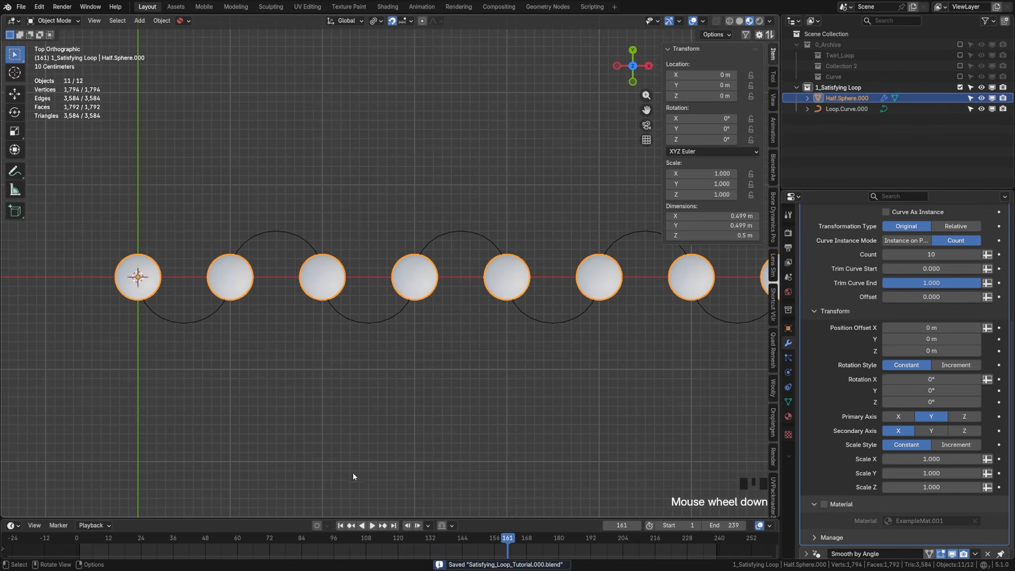
Go to frame 1 and keyframe the array's Rotation X at 0°.
left_click(715, 526)
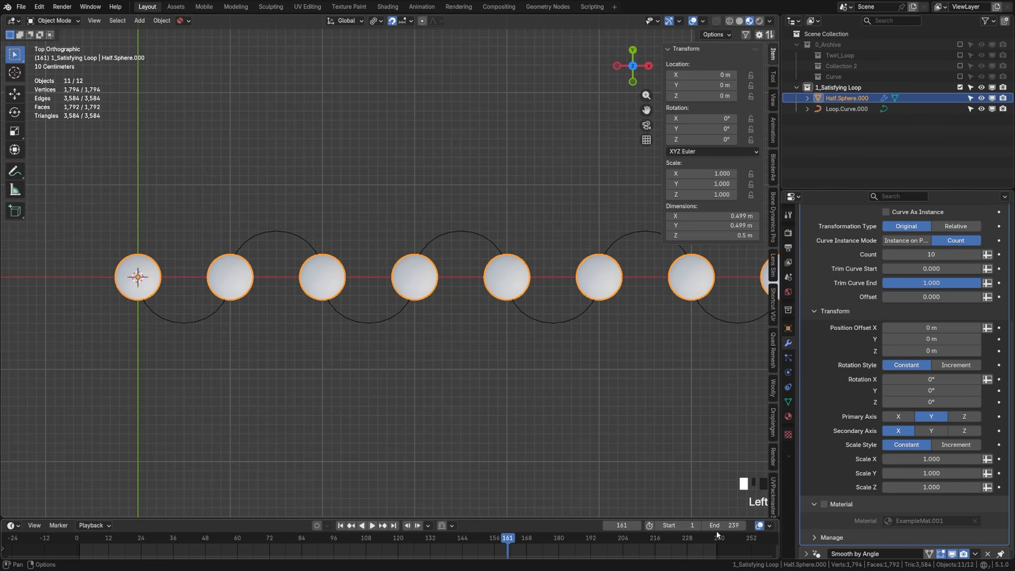
left_click(341, 526)
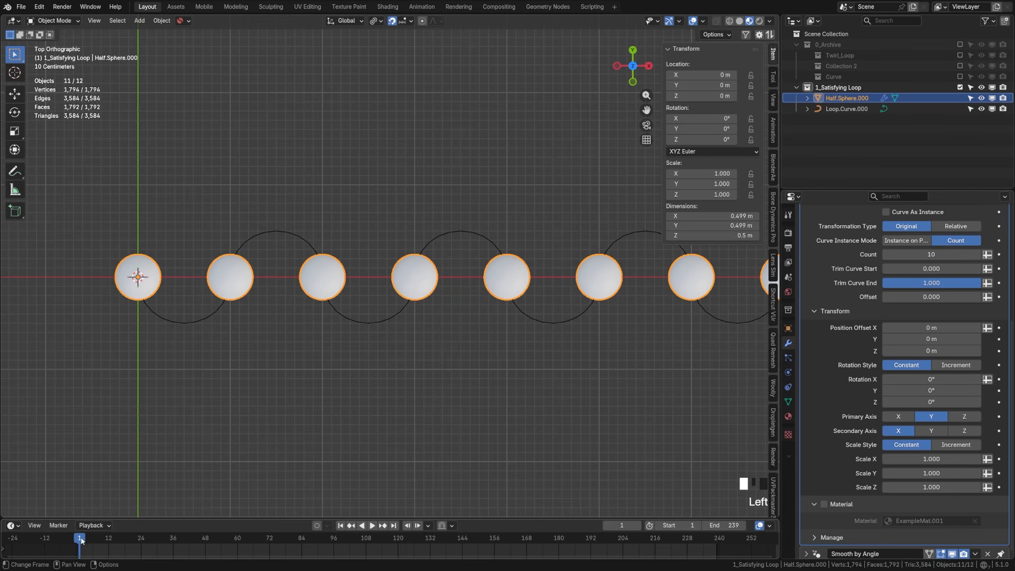
scroll(178, 326, "up", 2)
middle_click_drag(114, 323, 344, 328, "shift")
scroll(397, 314, "up", 3)
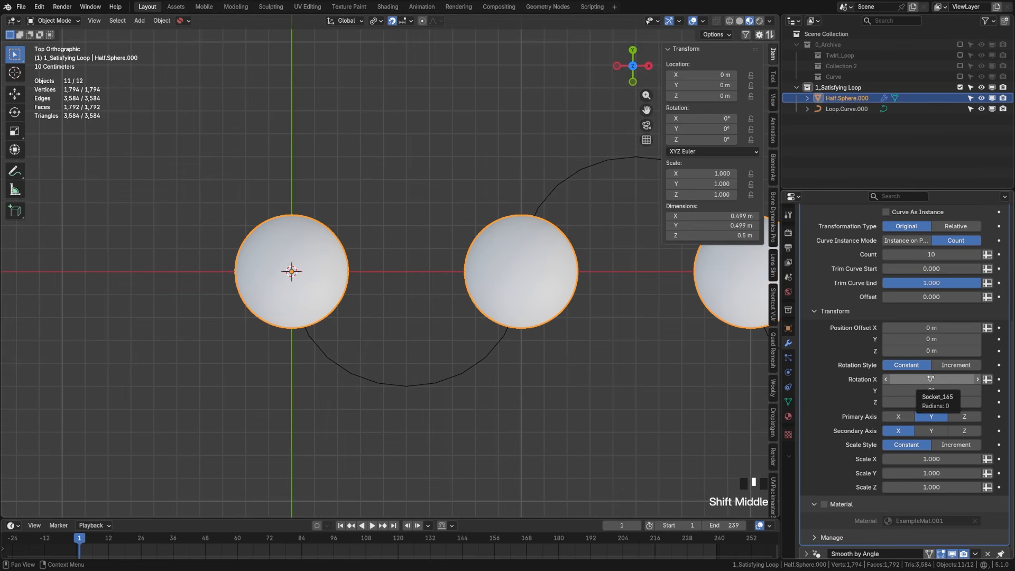
left_click(1000, 380)
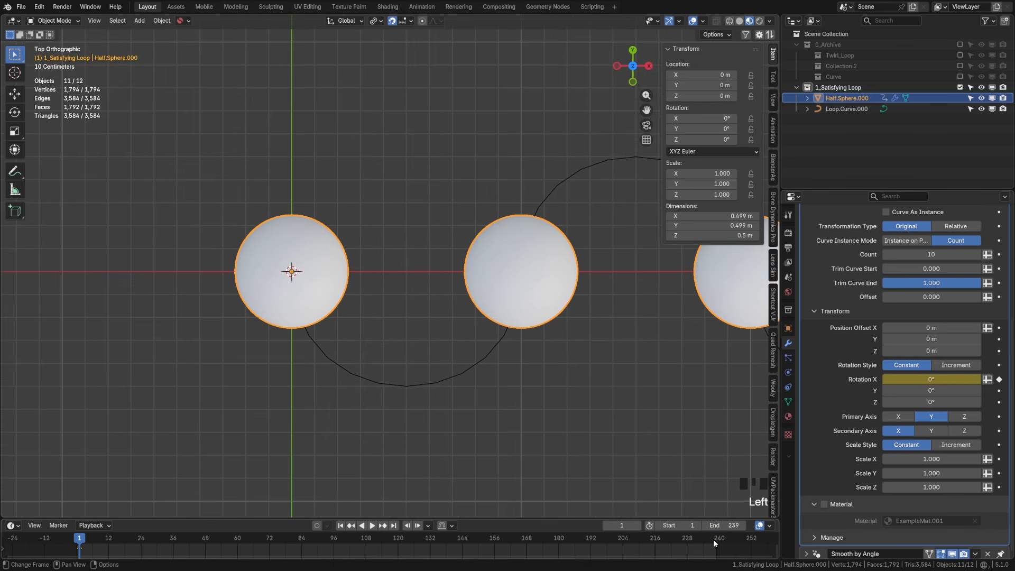
Keyframe the array's Rotation X at -1080° on frame 240 and save the file.
left_click_drag(715, 543, 720, 543)
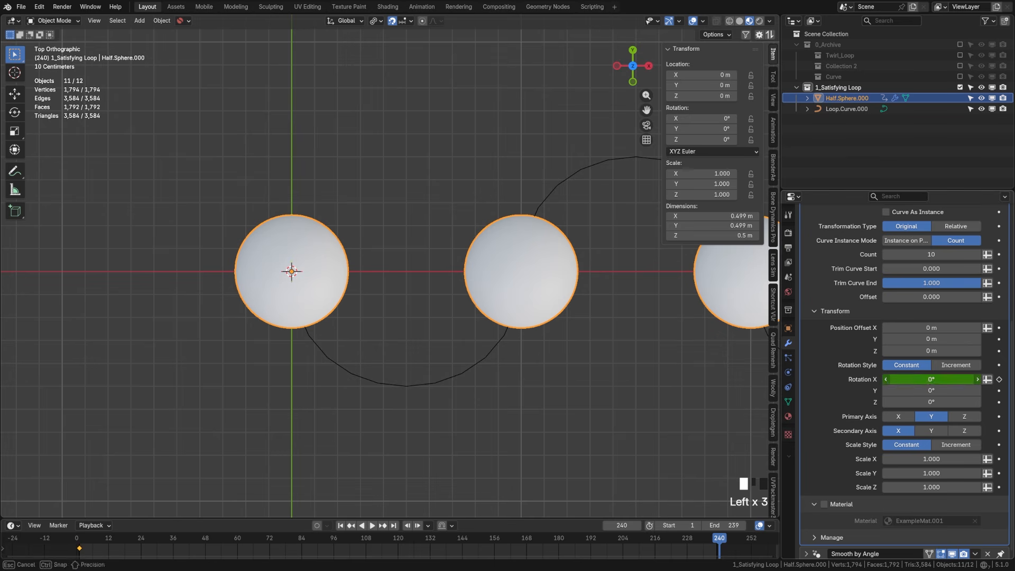
left_click(941, 380)
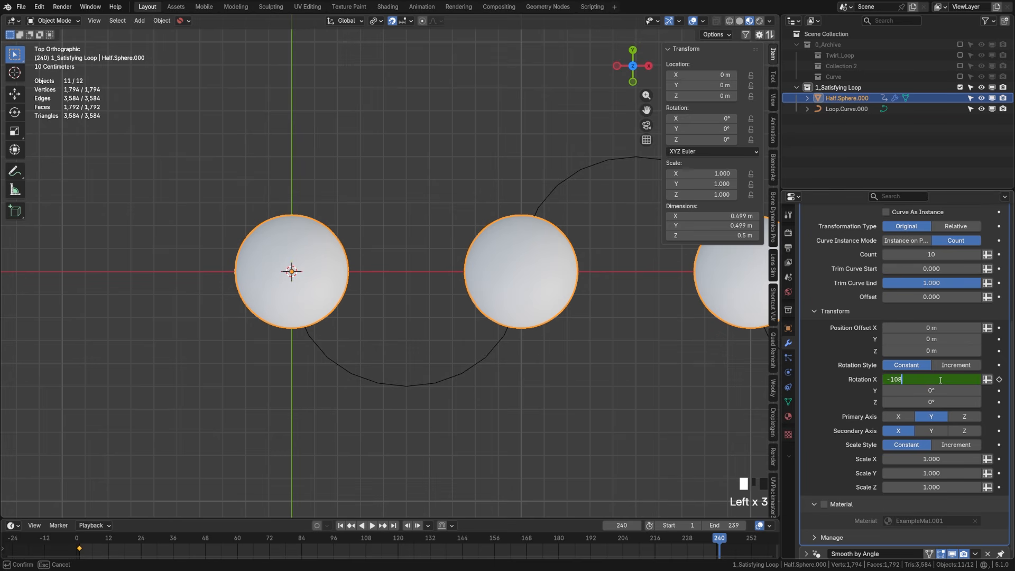
key("Return")
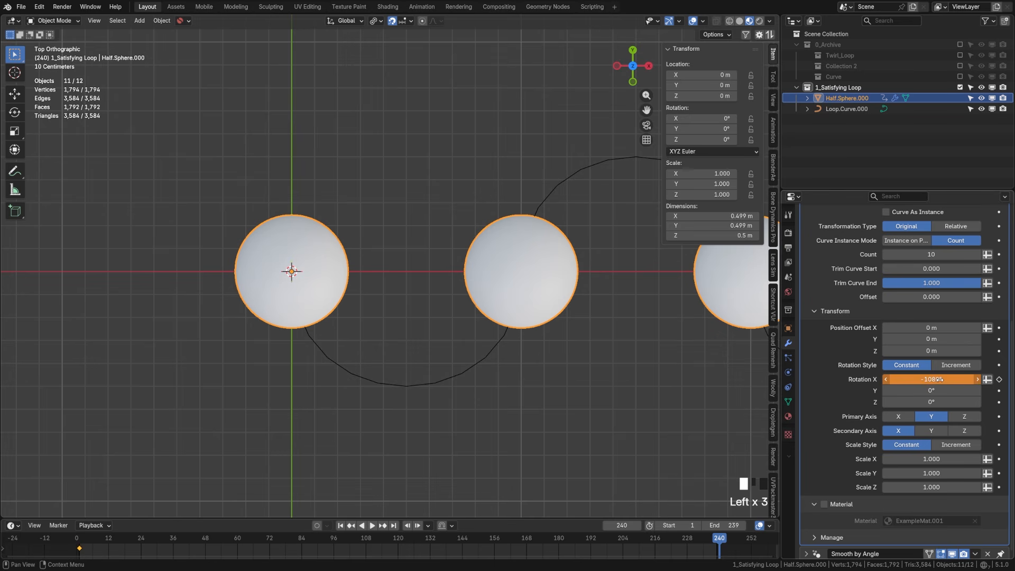
left_click(1000, 379)
key("ctrl+s")
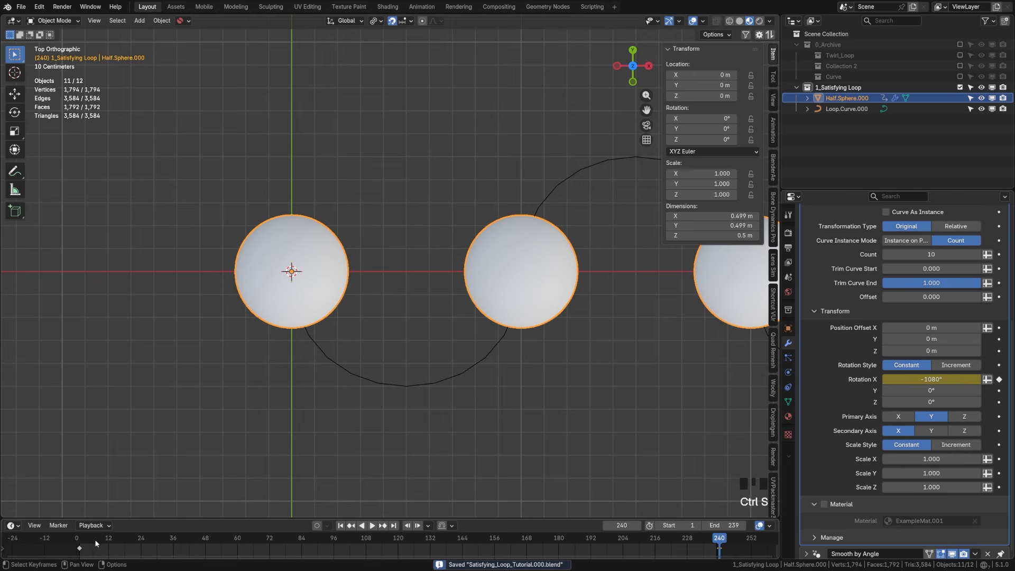
Keyframe the array's offset at 0 on frame 1 and at 3 on frame 240.
left_click_drag(89, 543, 94, 544)
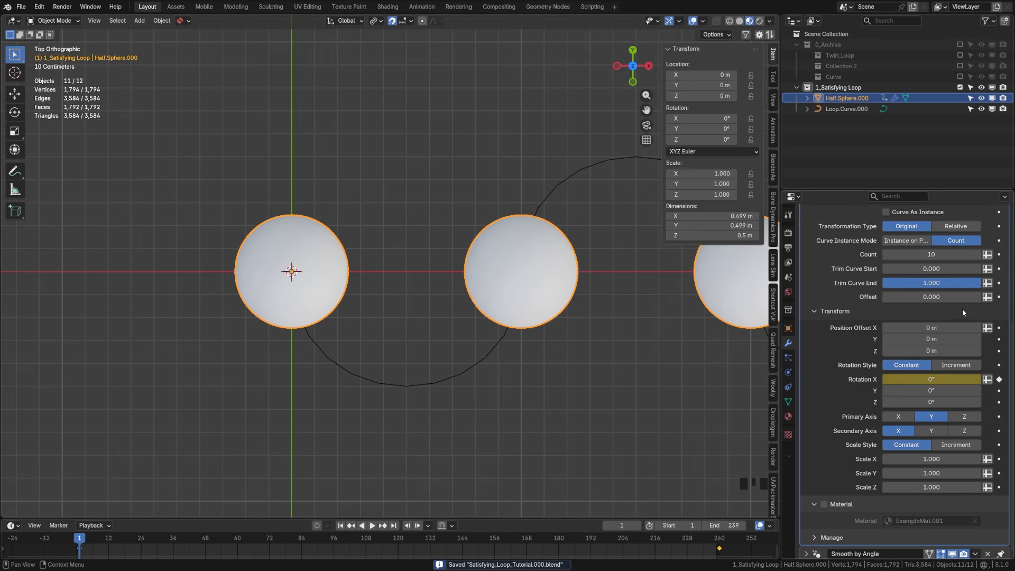
left_click(1000, 298)
left_click(719, 539)
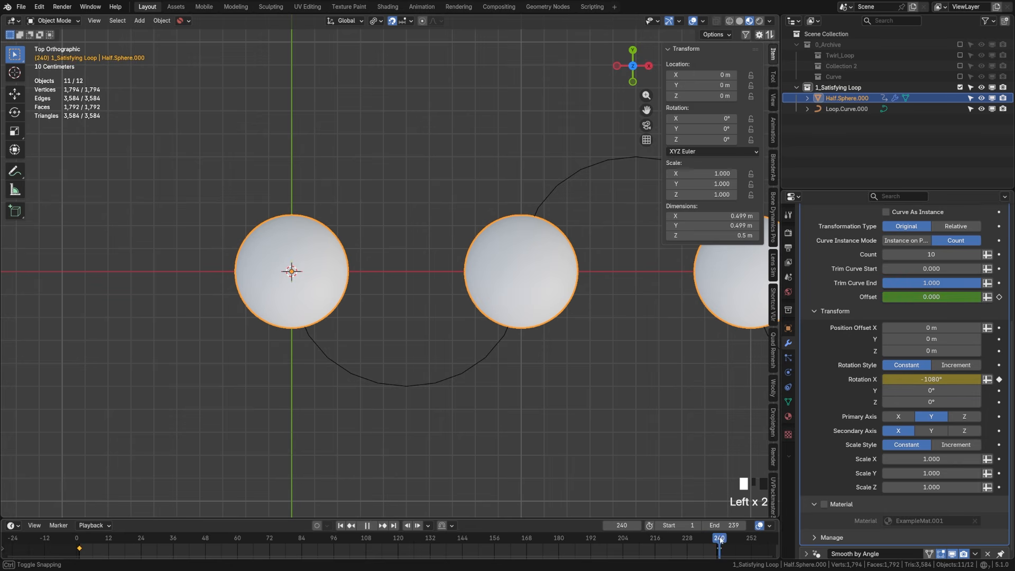
left_click(935, 296)
type("3")
key("Return")
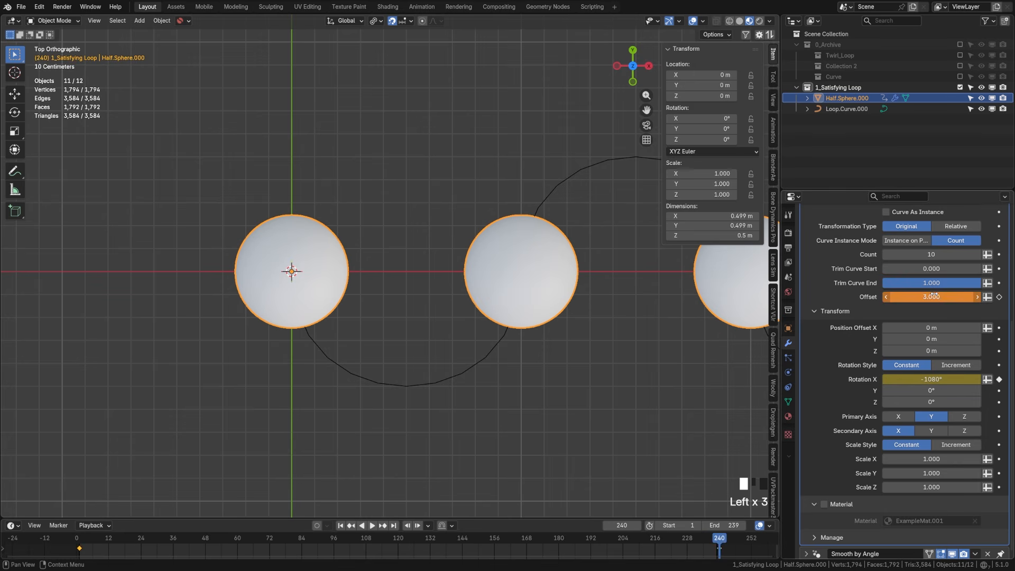
left_click(999, 297)
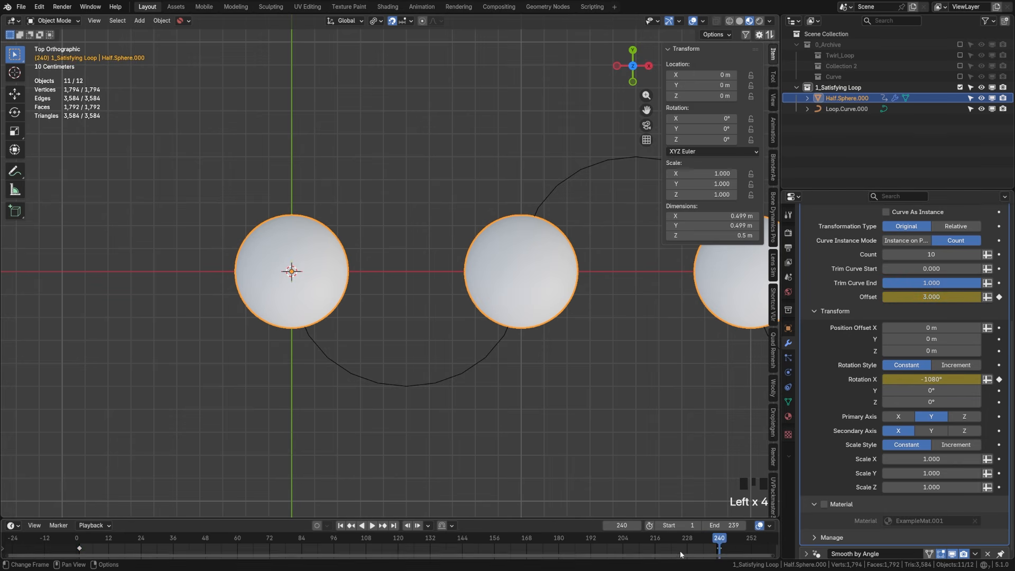
Set the keyframes' interpolation to Linear and save the file.
key("t")
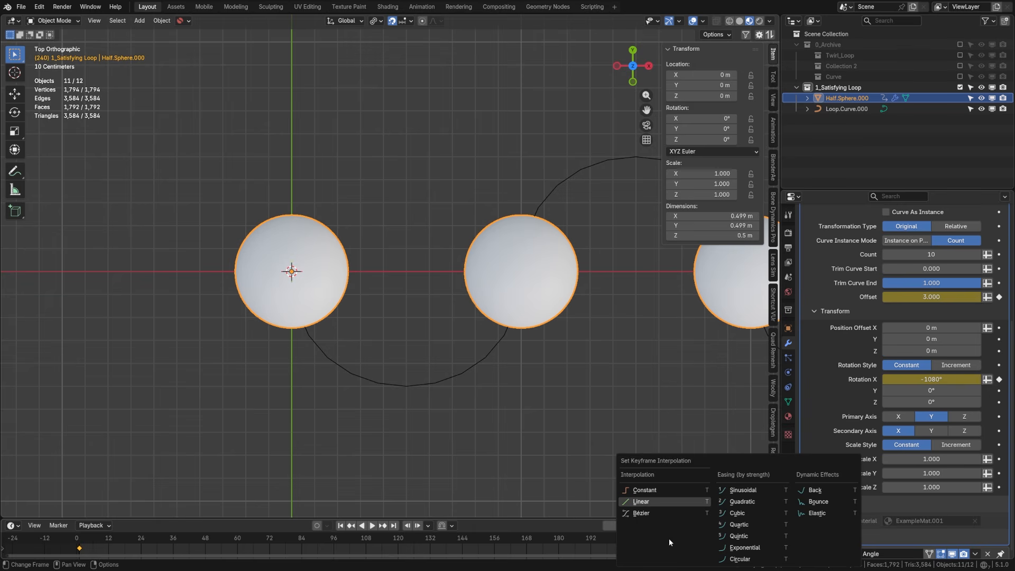
left_click(653, 444)
key("ctrl+s")
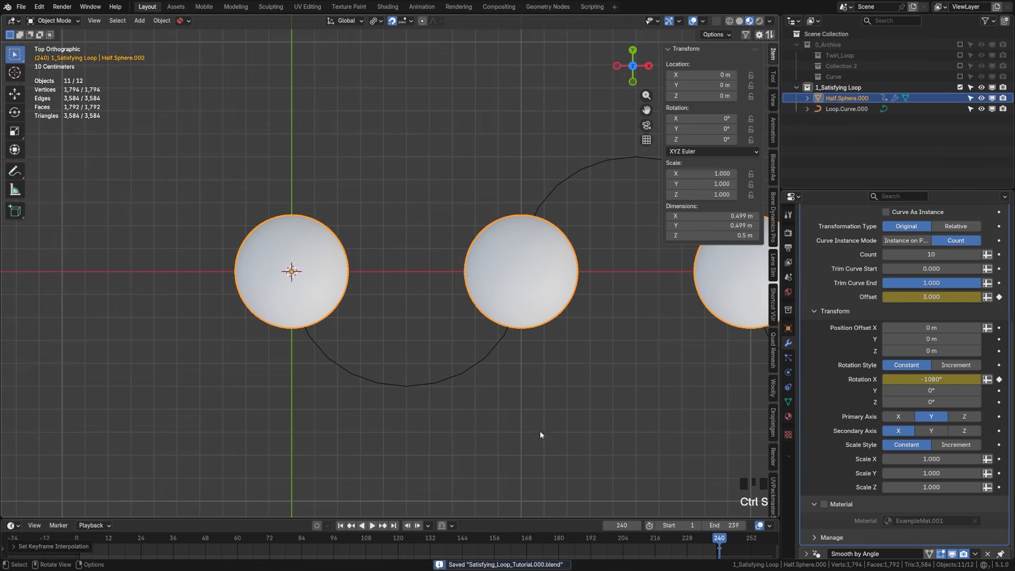
Deselect everything and play the animation from frame 1 to check how the spheres travel along the curve.
scroll(541, 431, "down", 4)
middle_click_drag(616, 379, 442, 409, "shift")
key("alt+a")
left_click(340, 525)
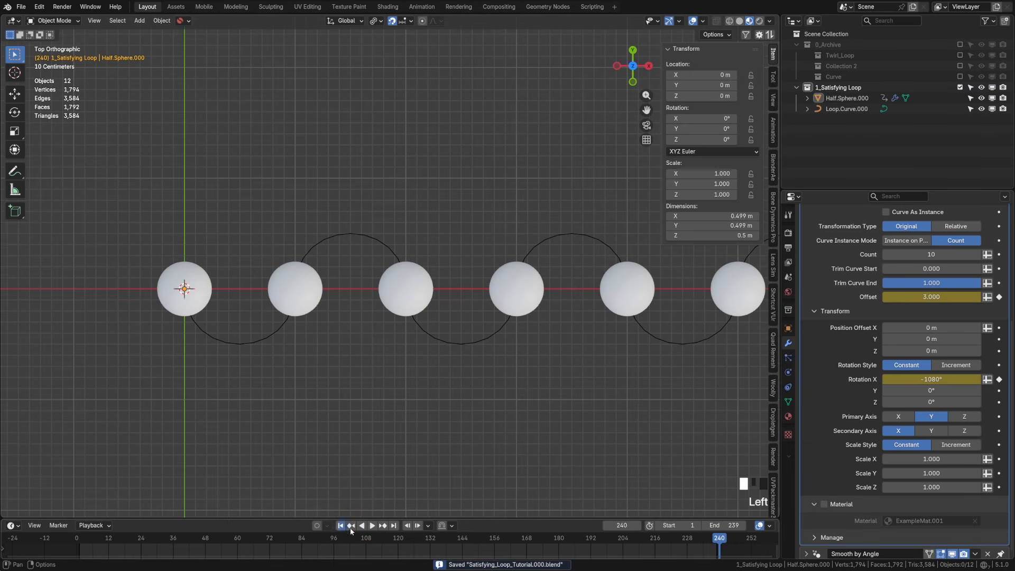
left_click(373, 525)
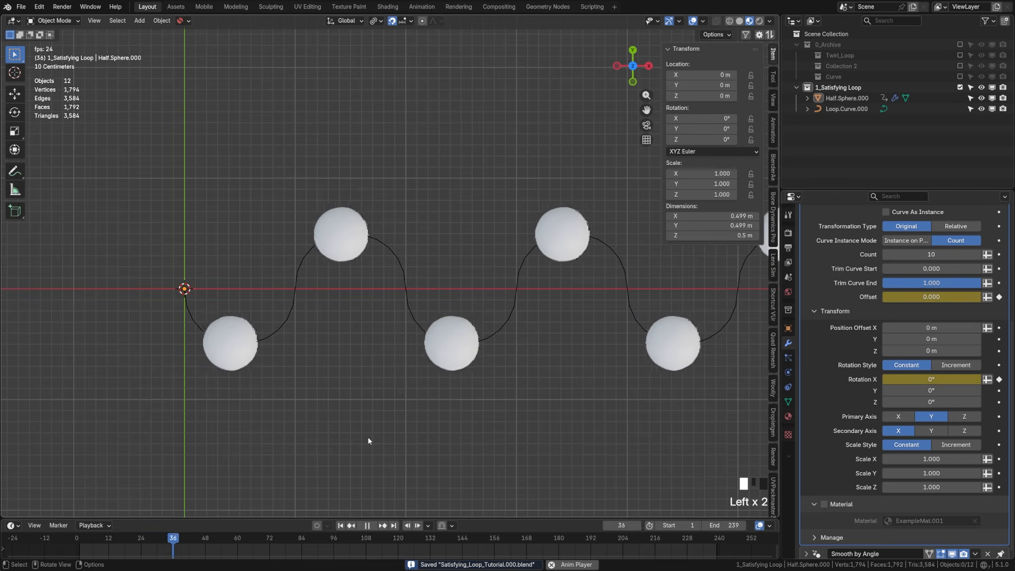
scroll(400, 423, "up", 2)
Switch the viewport to solid shading, stop the playback and save the file.
key("z")
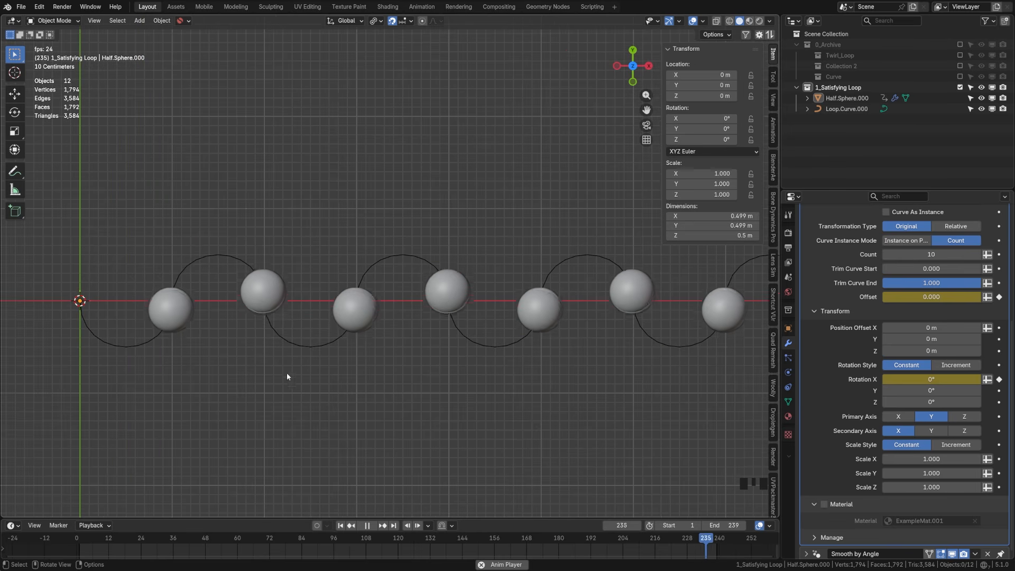
left_click(367, 525)
key("ctrl+s")
Parent the arrayed half-sphere object to the loop curve with Object (Keep Transform).
scroll(314, 379, "up", 2)
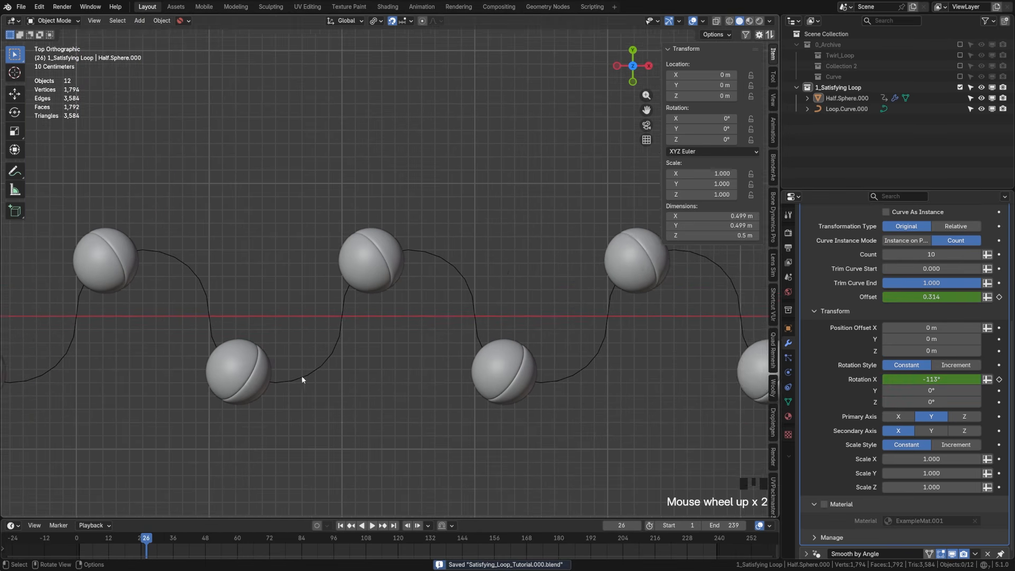
middle_click_drag(302, 376, 388, 356, "shift")
left_click(328, 343)
left_click(298, 301, "shift")
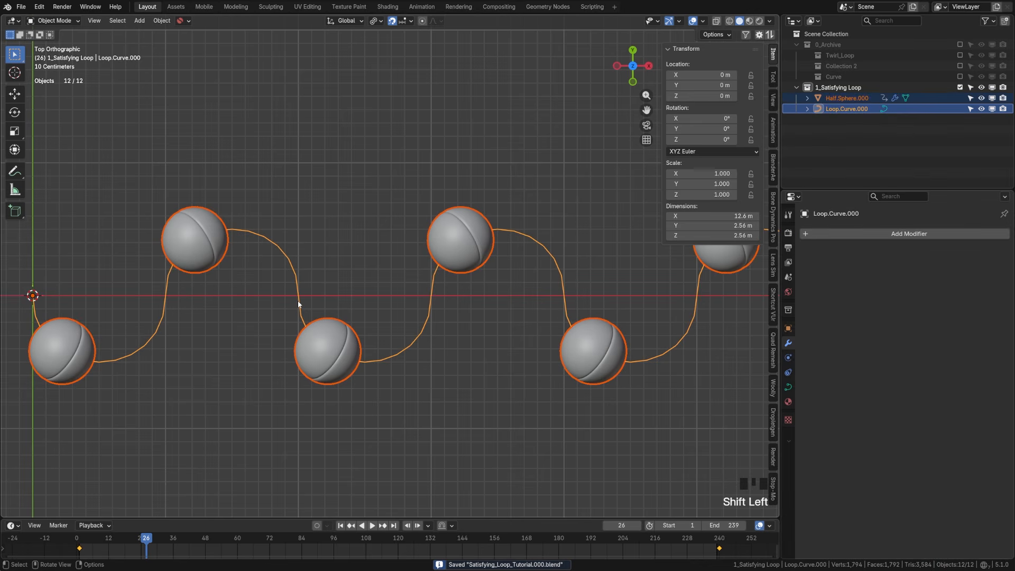
key("ctrl+p")
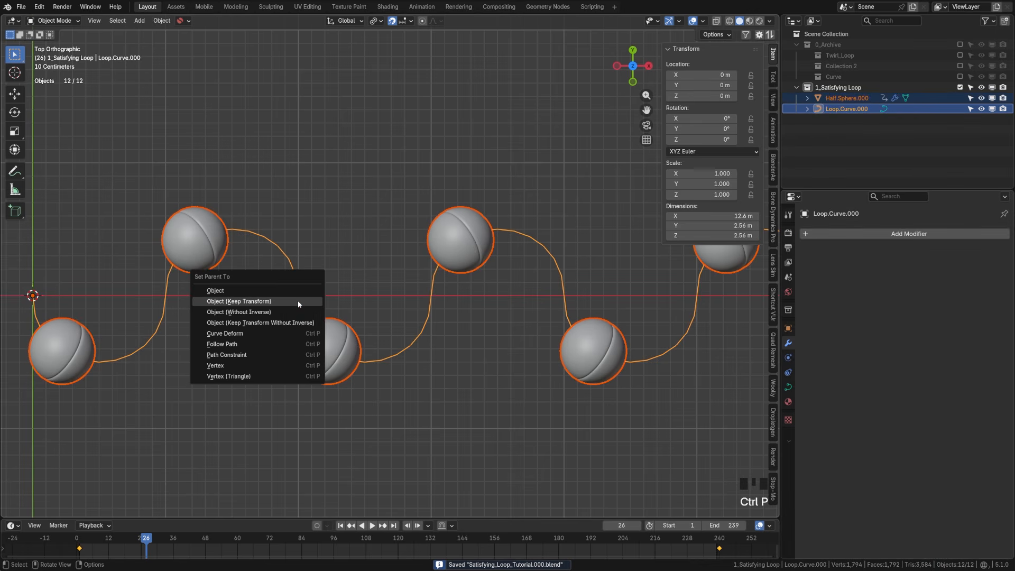
left_click(298, 301)
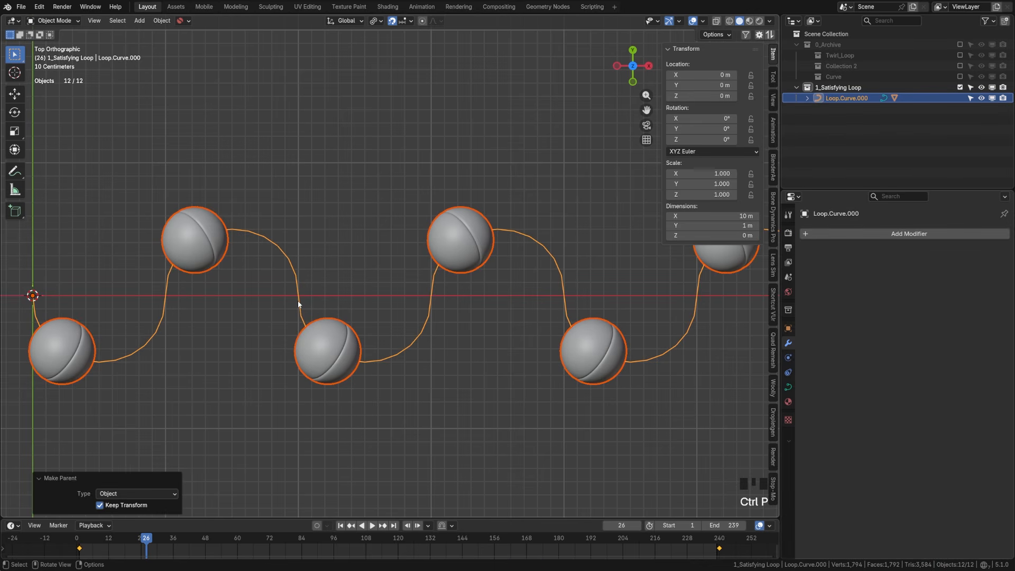
Try moving the loop curve to test whether the parented spheres follow it.
left_click(298, 301)
key("g")
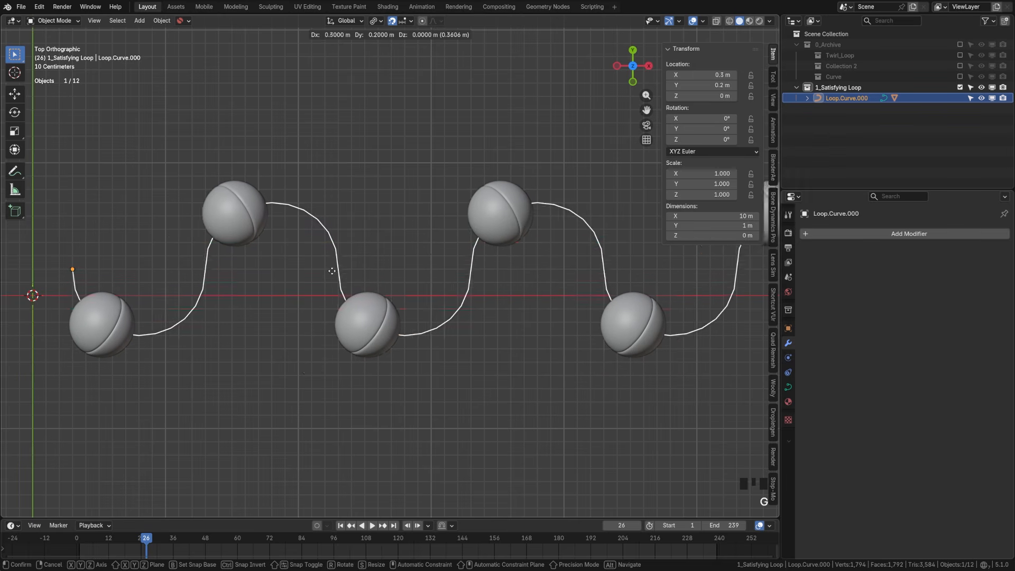
right_click(384, 371)
Set the loop curve's Resolution Preview U to 64.
left_click(789, 387)
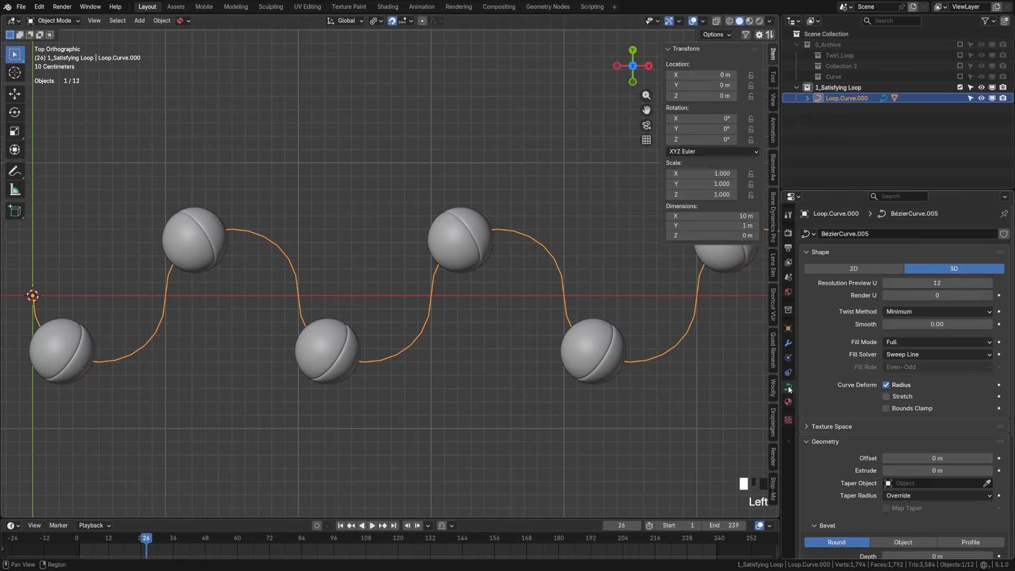
double_click(921, 283)
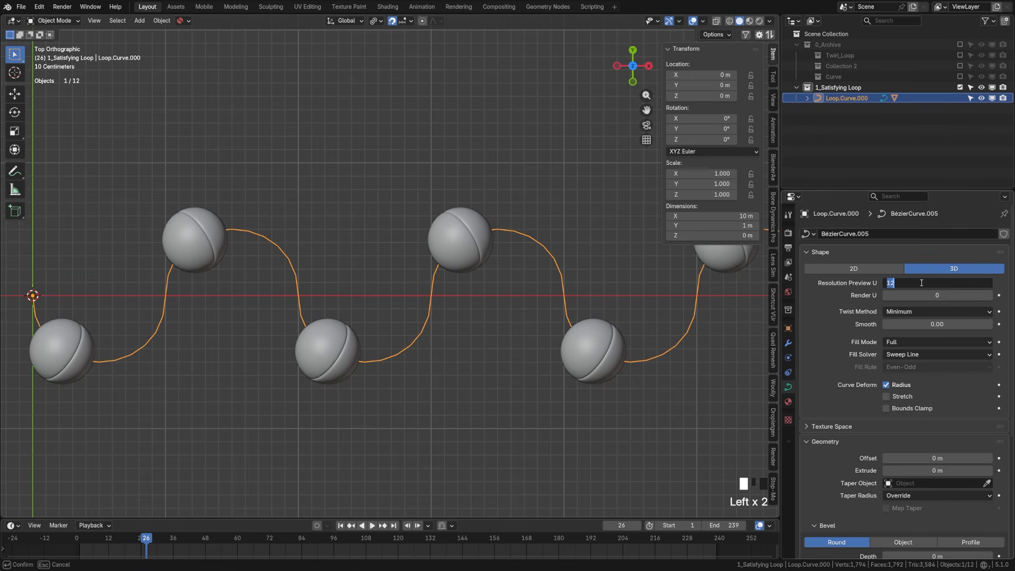
key("Return")
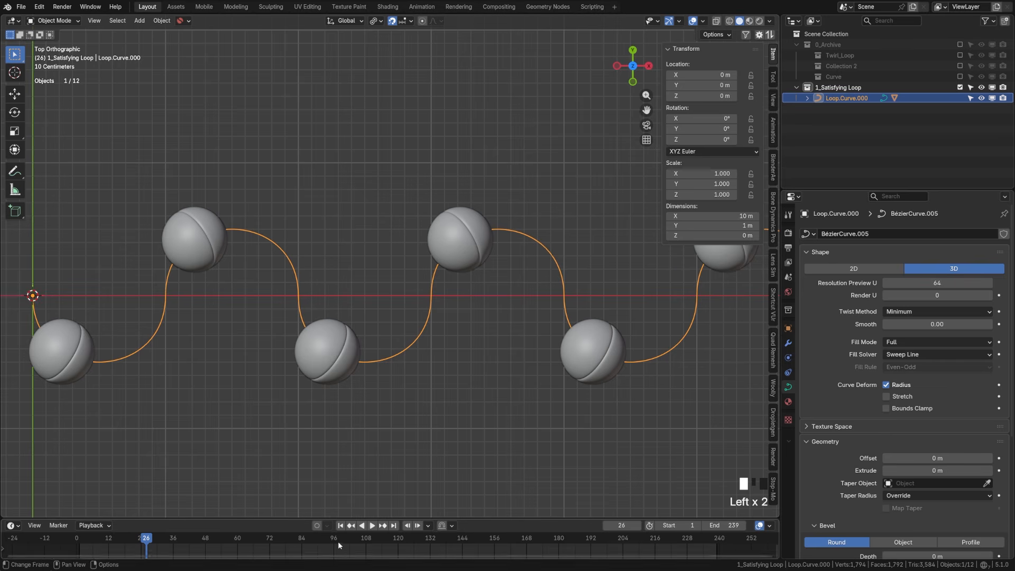
Play the animation from the first frame to check the motion along the smoother curve, and save the file.
left_click(341, 525)
left_click(373, 526)
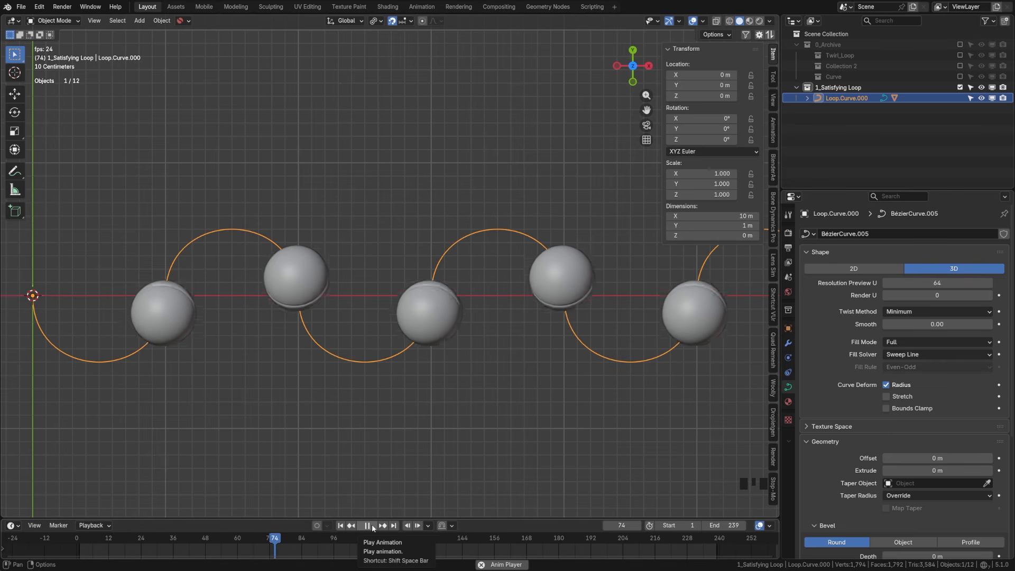
left_click(372, 524)
key("ctrl+s")
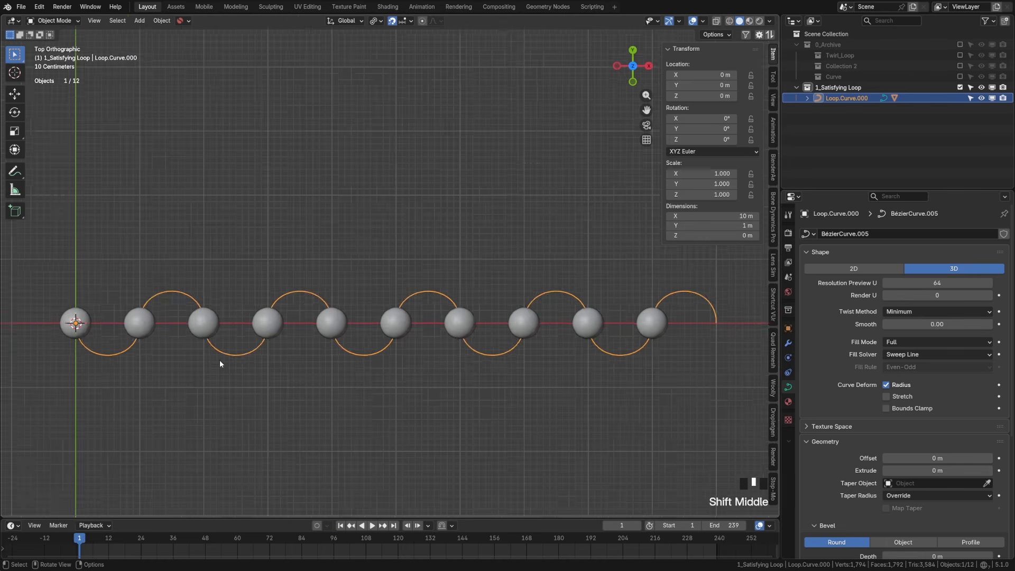
Duplicate the loop curve together with its spheres in place and check the copy's hierarchy in the Outliner.
scroll(220, 360, "down", 1)
left_click(249, 381)
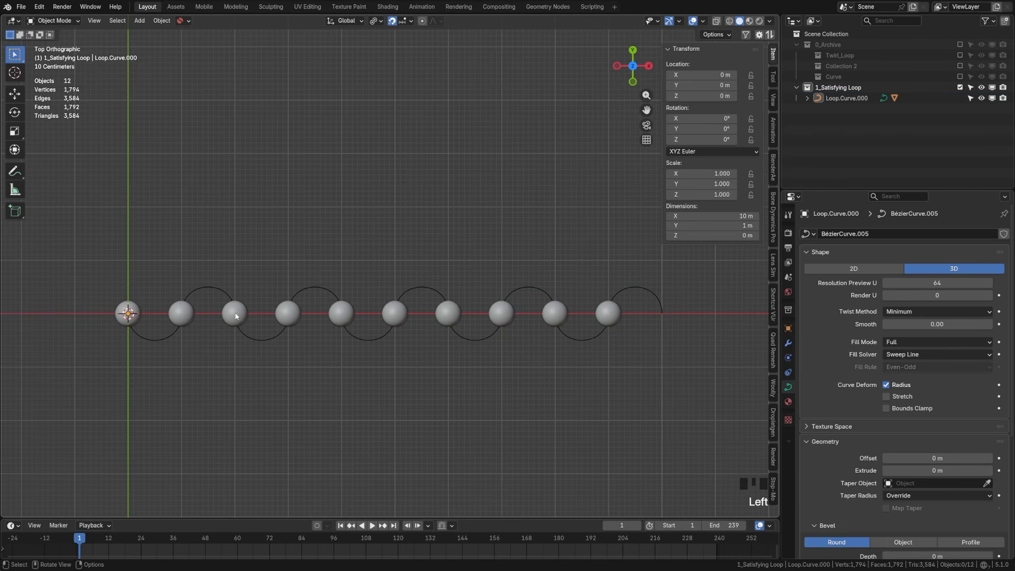
left_click(255, 344)
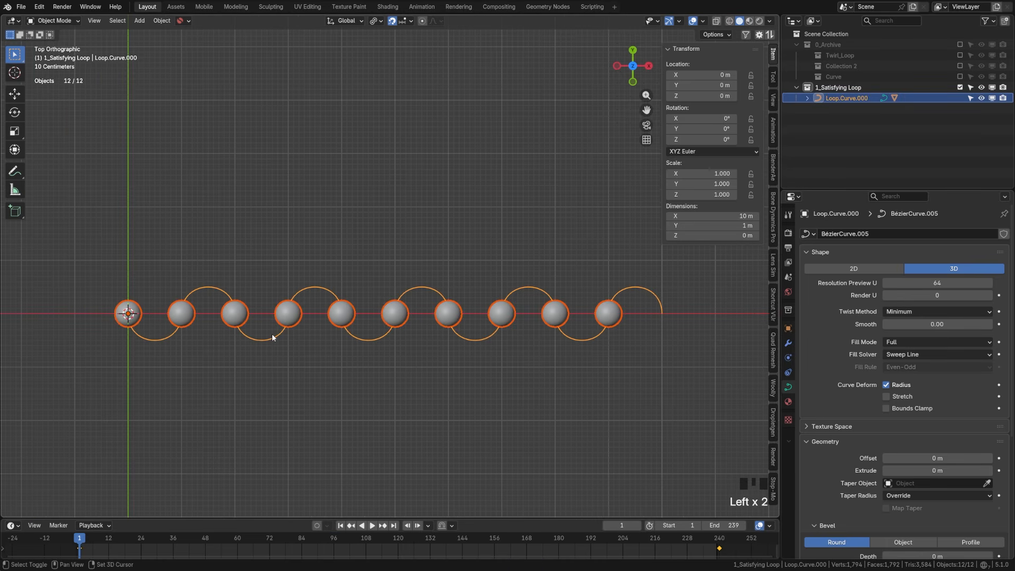
key("shift+d")
left_click(273, 338)
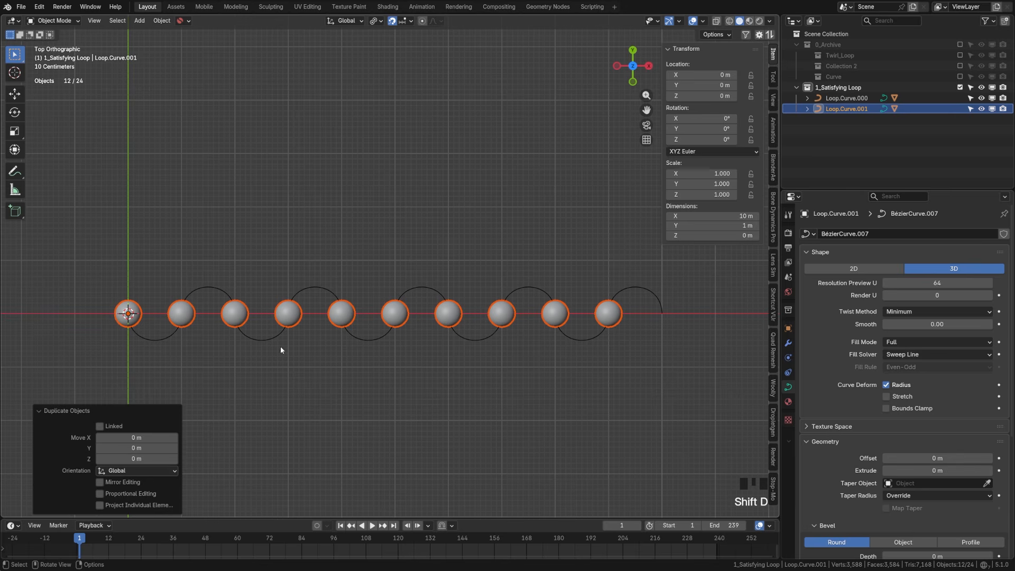
left_click(806, 110)
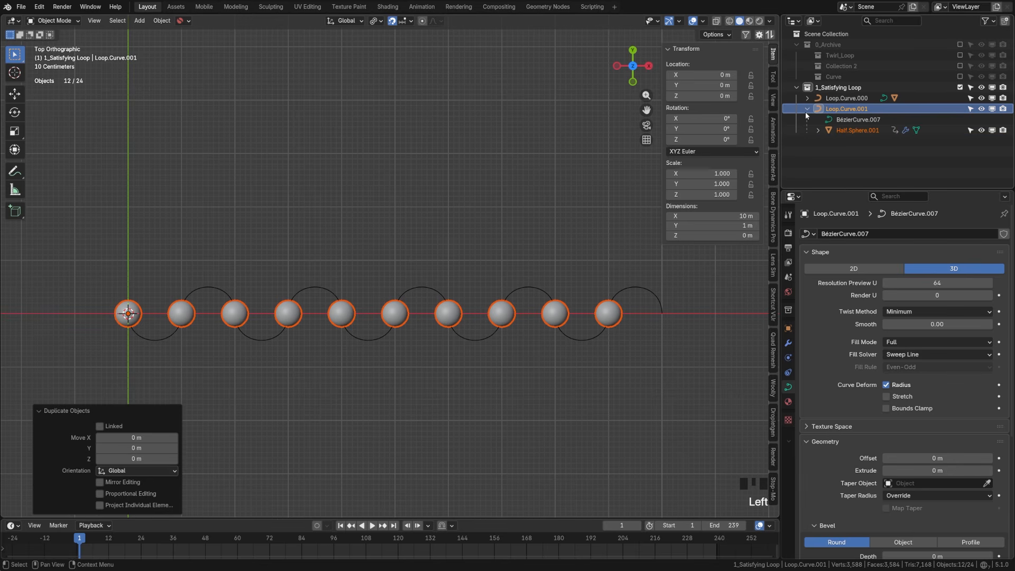
left_click(805, 111)
Select only the duplicated loop curve and rotate it 180° about the Z axis.
left_click(842, 109)
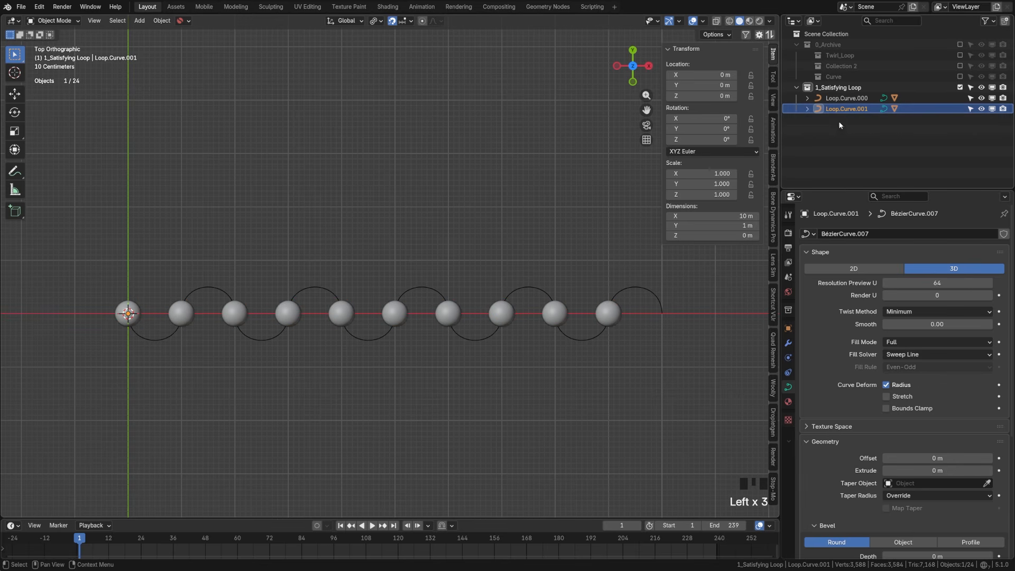
left_click(845, 109)
key("r")
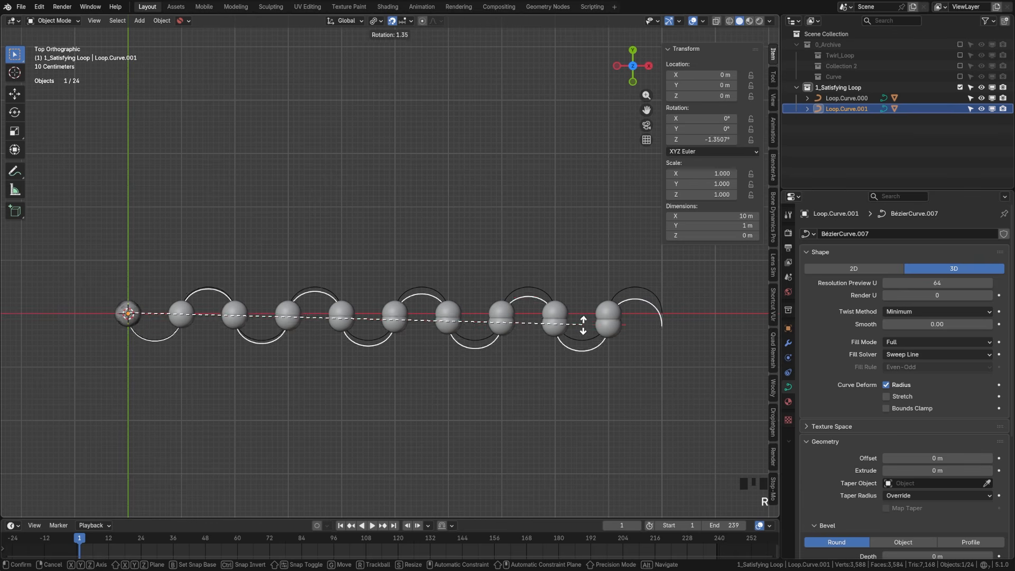
right_click(505, 313)
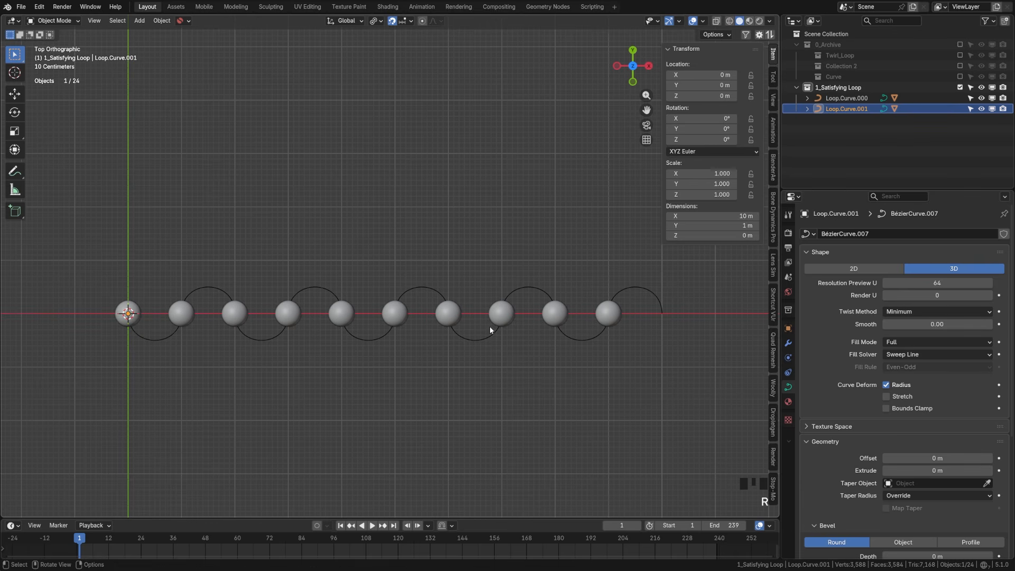
type("r180")
key("Return")
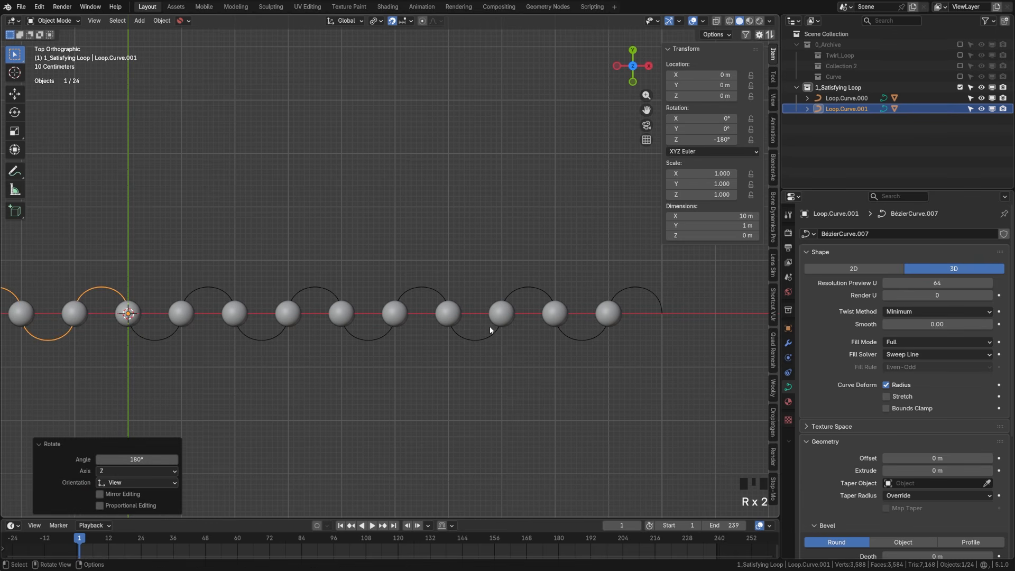
Move the duplicated loop curve 9 m along the X axis so it interlaces with the original, and save the file.
key("g")
key("x")
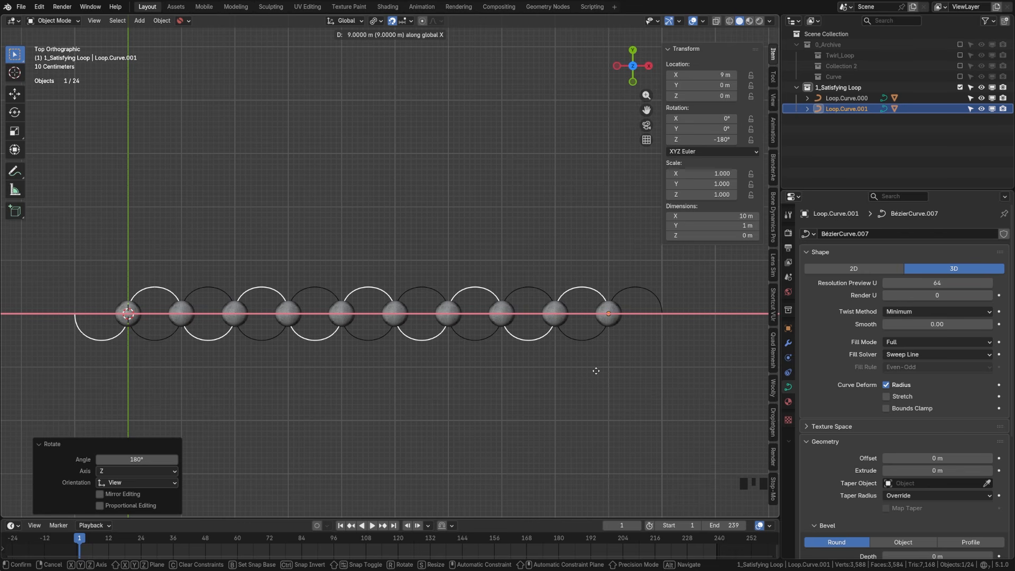
left_click(596, 371)
left_click(443, 363)
scroll(290, 366, "up", 2)
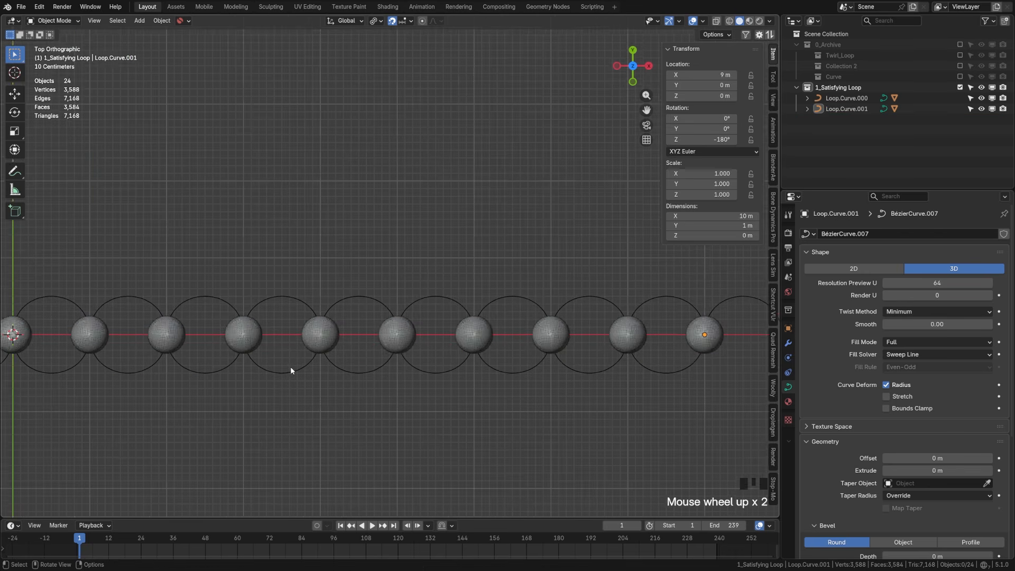
middle_click_drag(213, 381, 289, 364, "shift")
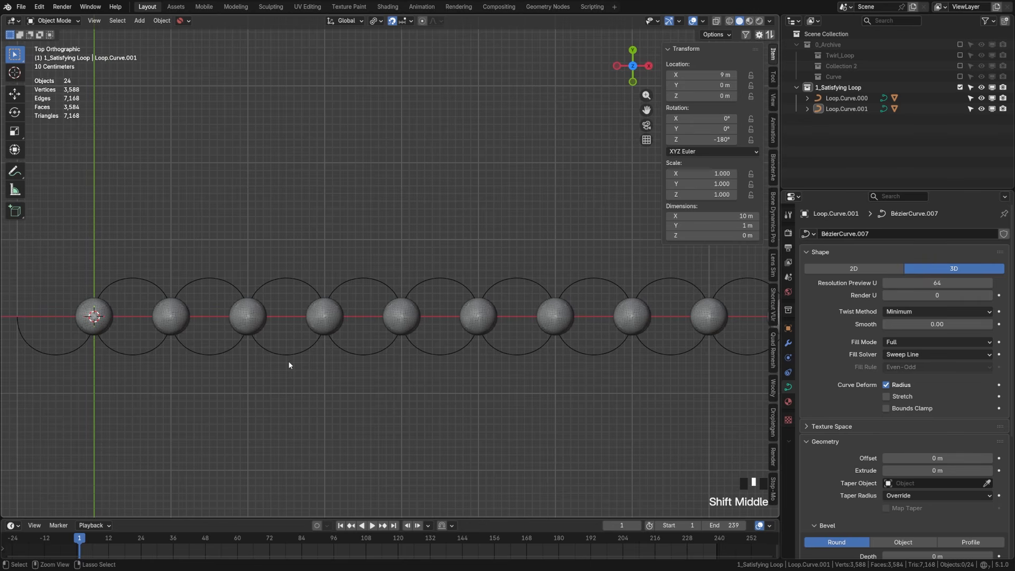
key("ctrl+s")
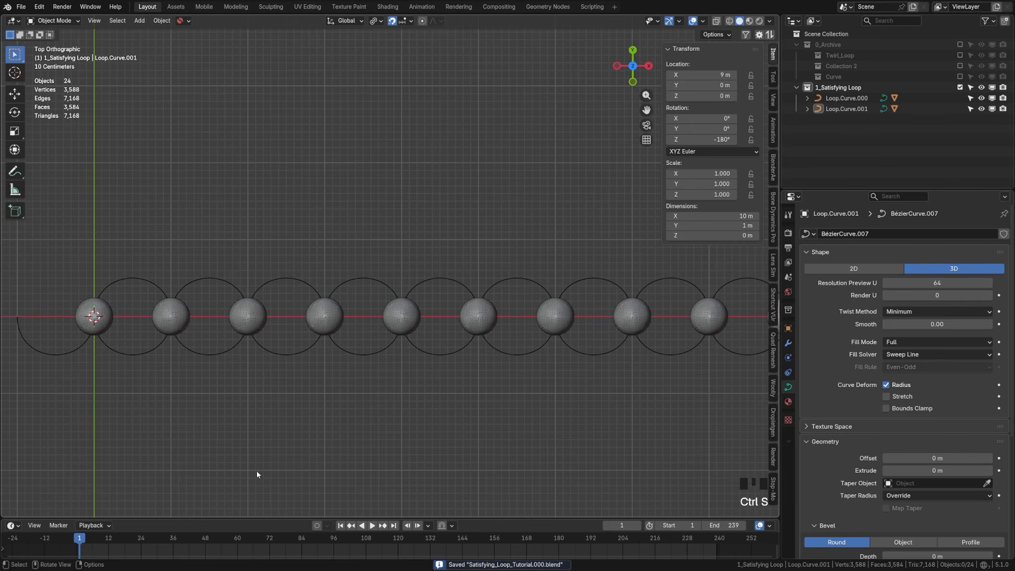
Preview the motion of both sphere rows across the timeline, return to the first frame and save the file.
left_click_drag(87, 538, 486, 511)
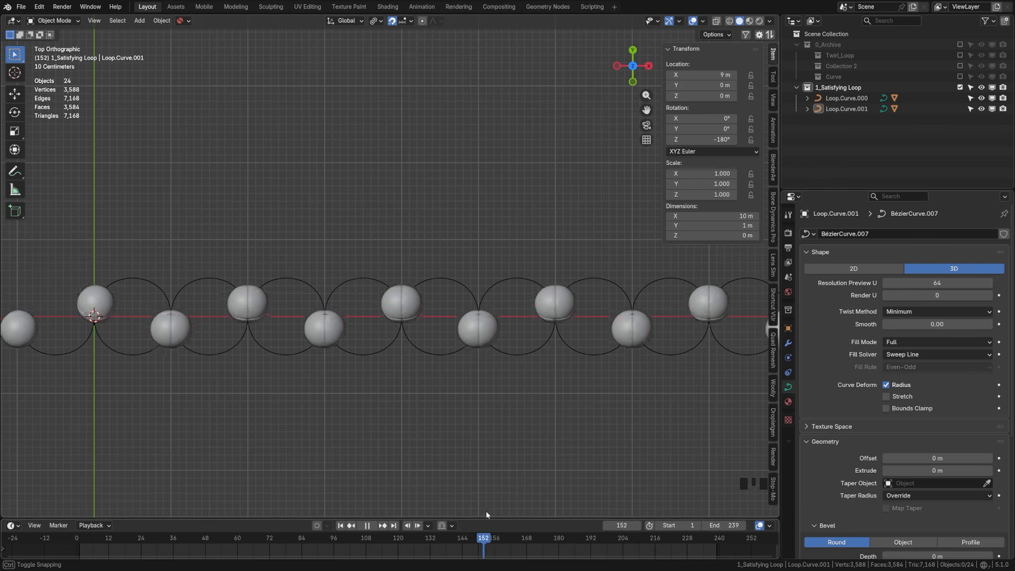
left_click(341, 525)
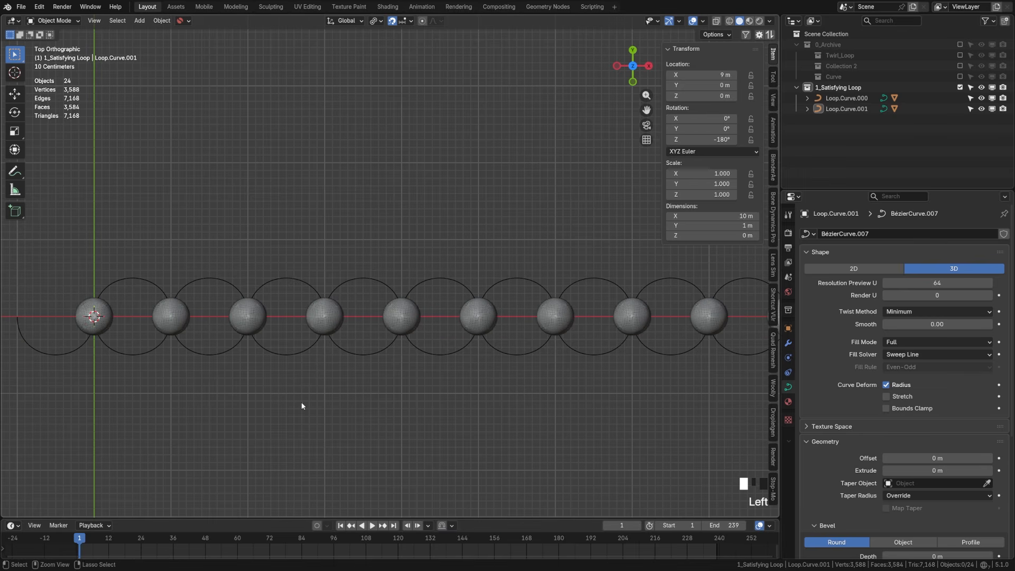
key("ctrl+s")
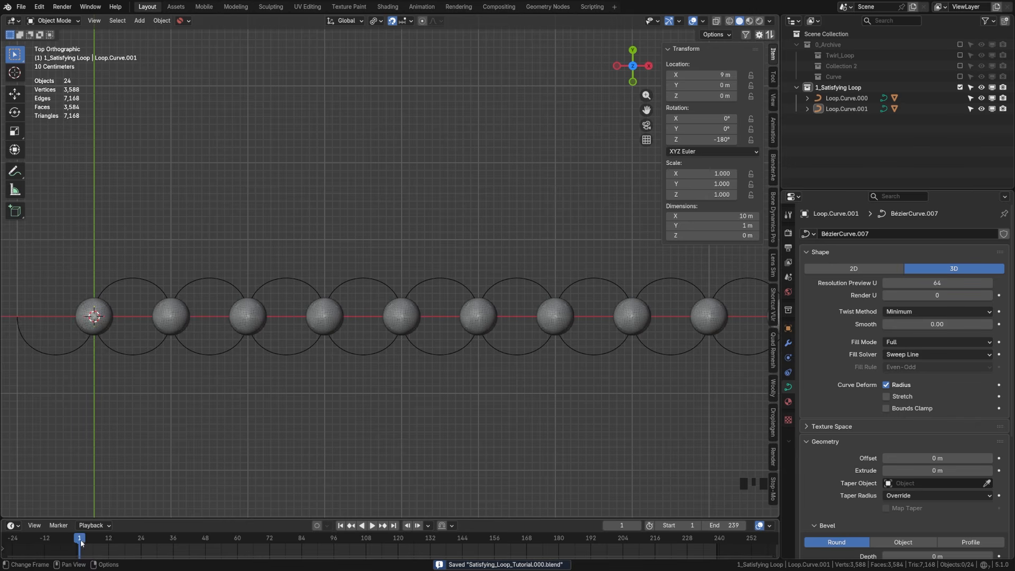
Go to frame 41, split the viewport horizontally and turn the lower area into a Graph Editor.
left_click_drag(81, 544, 185, 550)
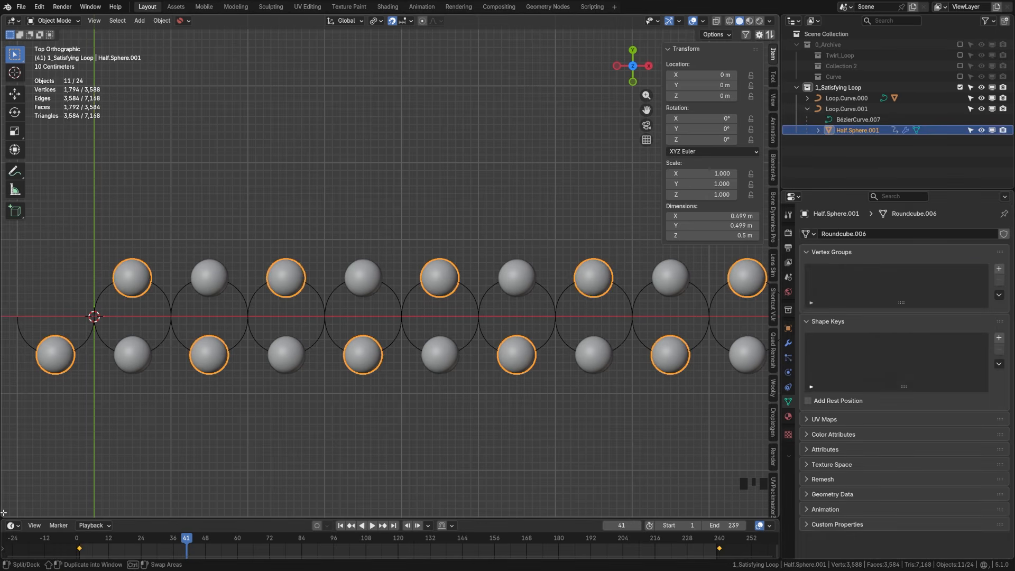
left_click_drag(4, 515, 49, 267)
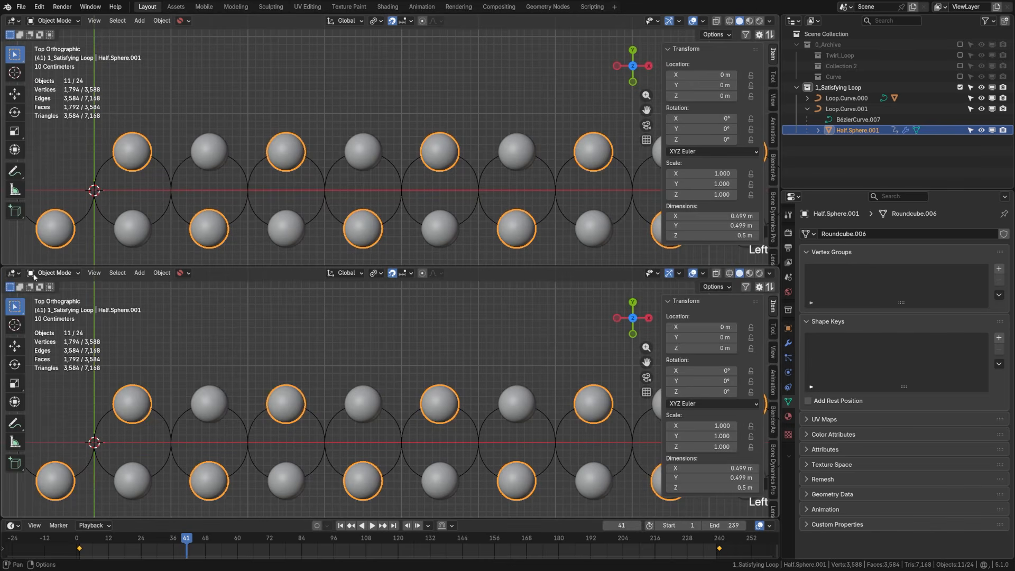
left_click(12, 273)
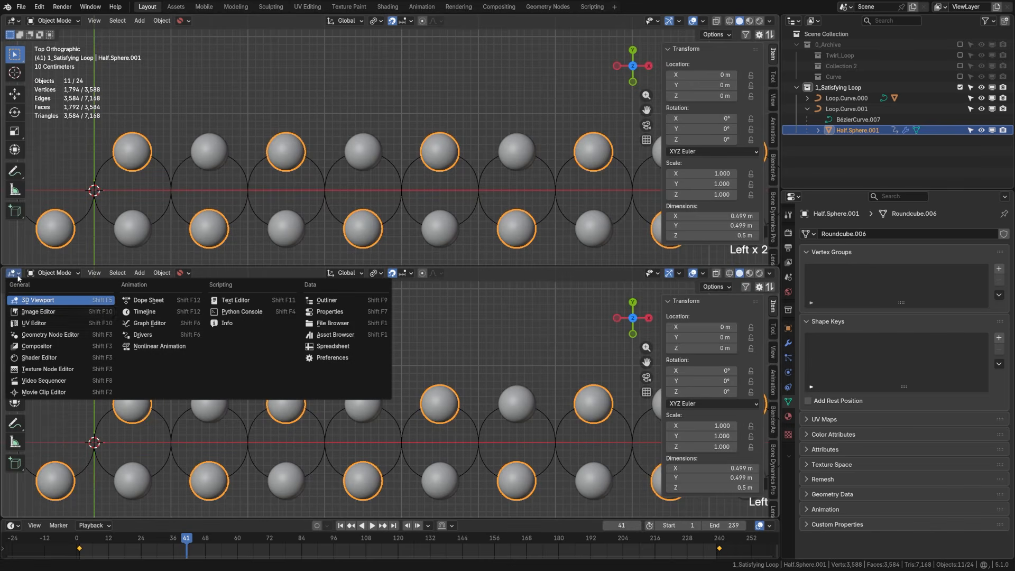
left_click(150, 323)
Select all keyframes of both sphere arrays and give their F-curves linear extrapolation.
scroll(357, 436, "down", 6)
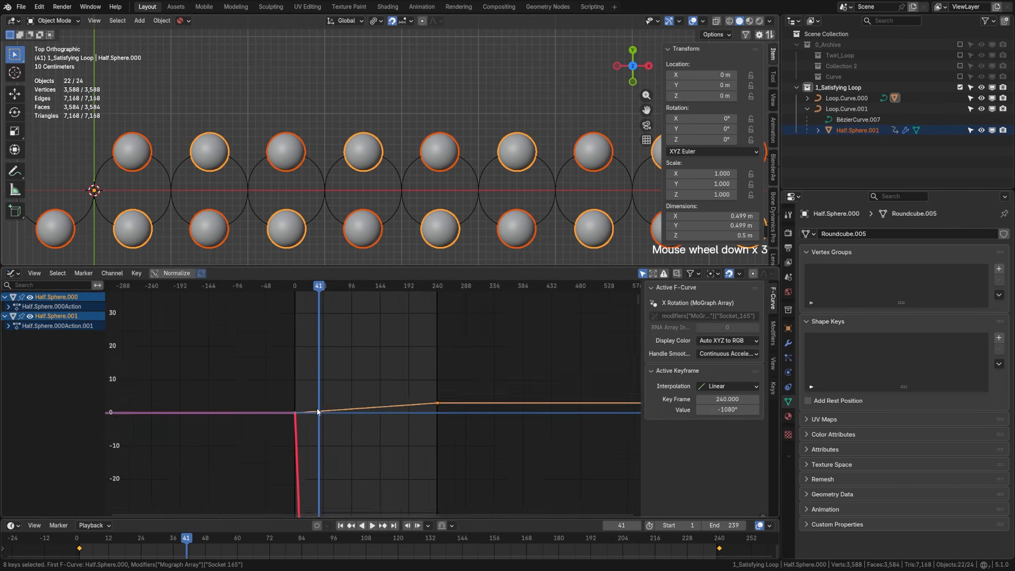
middle_click_drag(357, 435, 322, 408, "shift")
left_click(324, 413)
key("a")
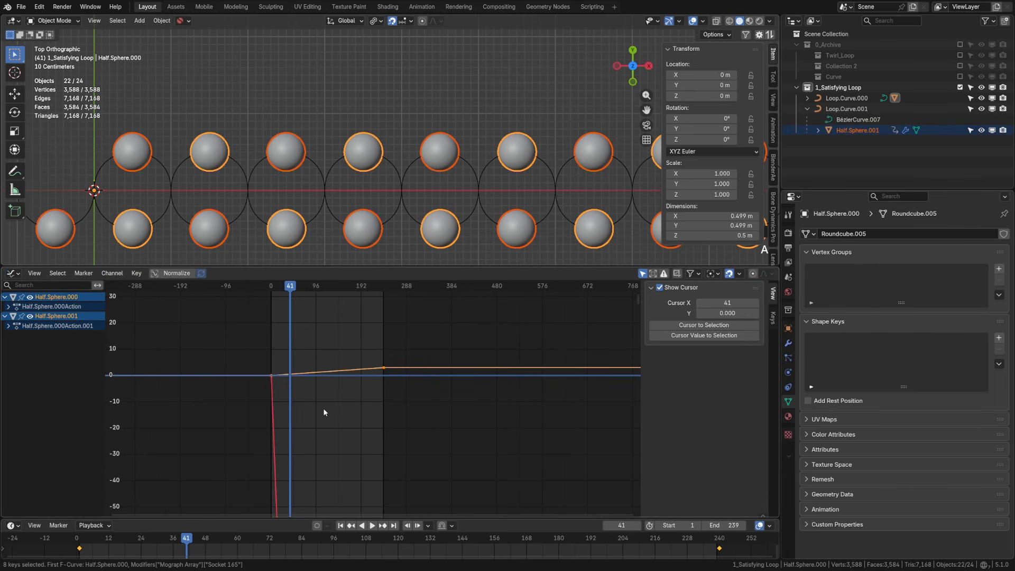
key("KP_Decimal")
scroll(362, 355, "down", 5)
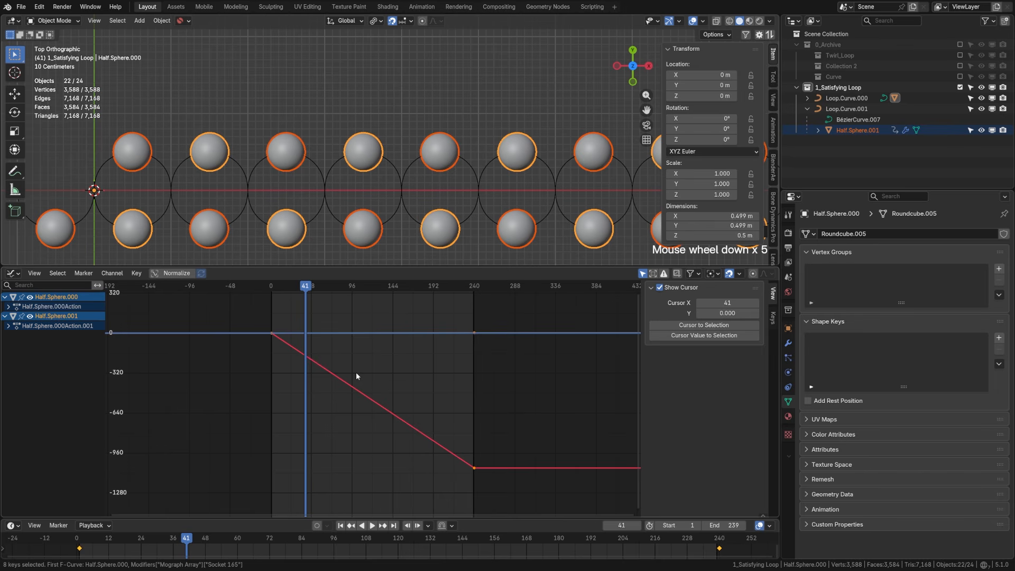
key("shift+e")
left_click(356, 373)
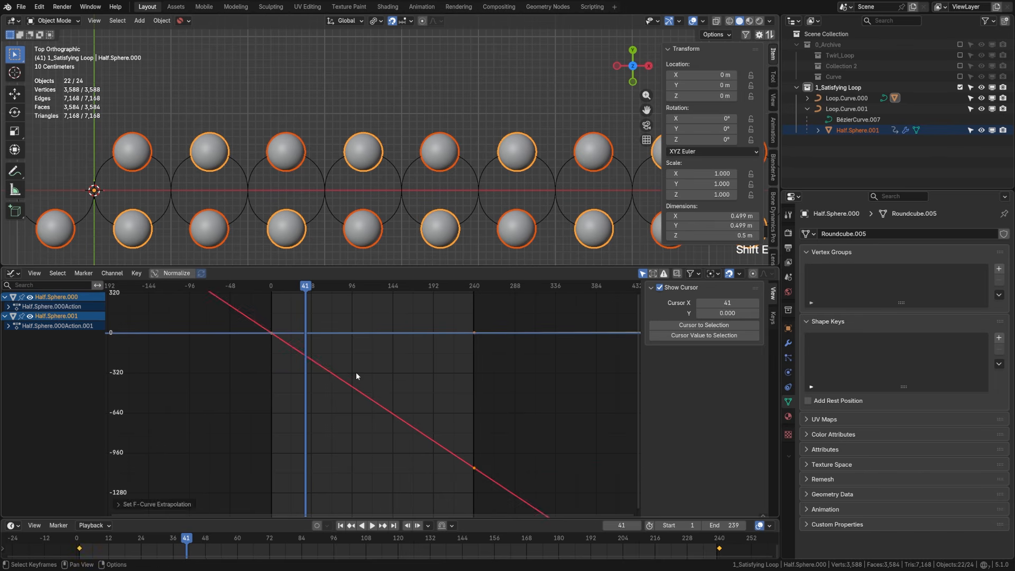
key("alt+a")
Expand the channels of both sphere actions, hide the X Rotation curves and frame the Offset curves.
middle_click_drag(428, 379, 414, 380, "shift")
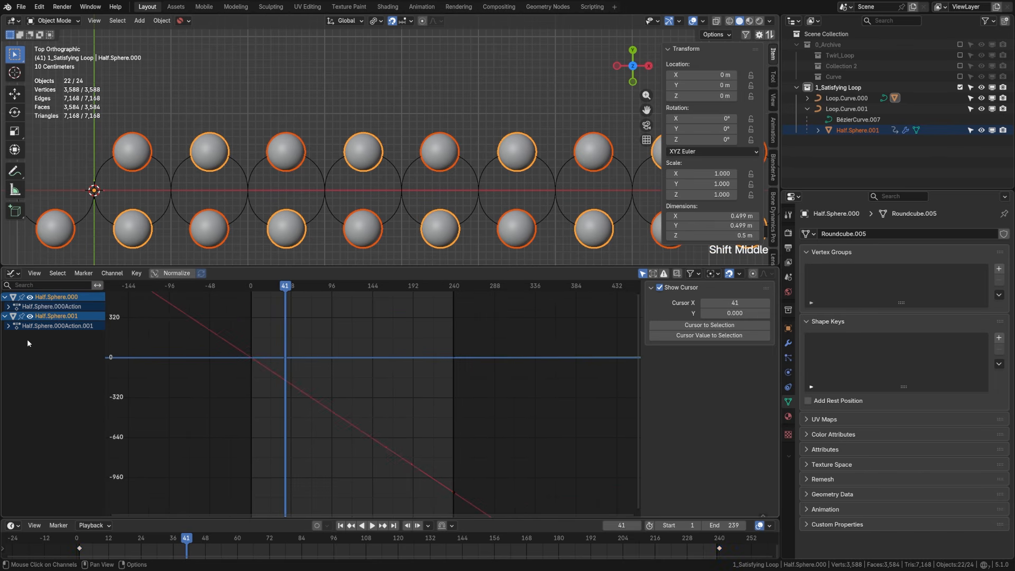
left_click(8, 325)
left_click(8, 306)
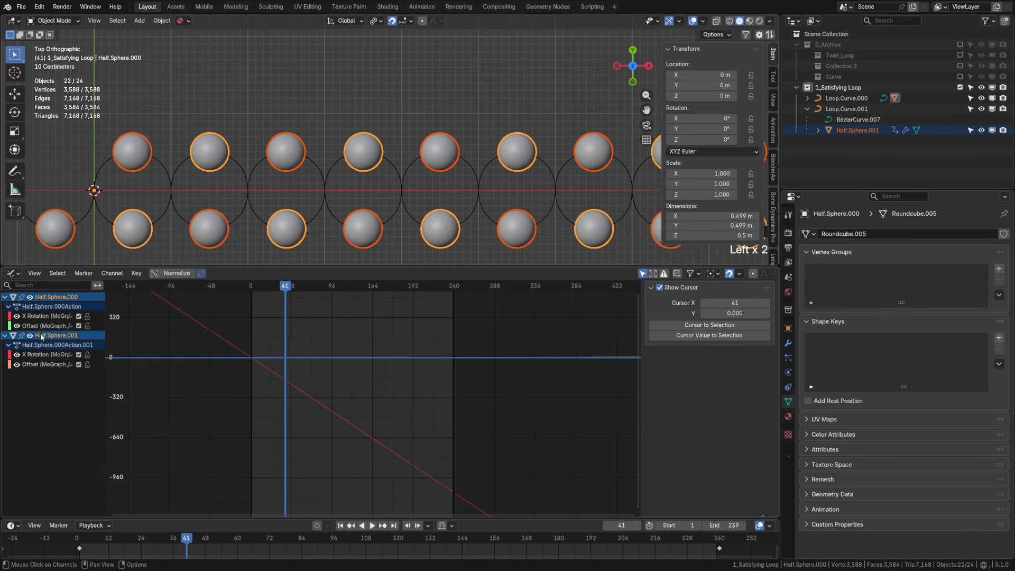
left_click(17, 355)
key("a")
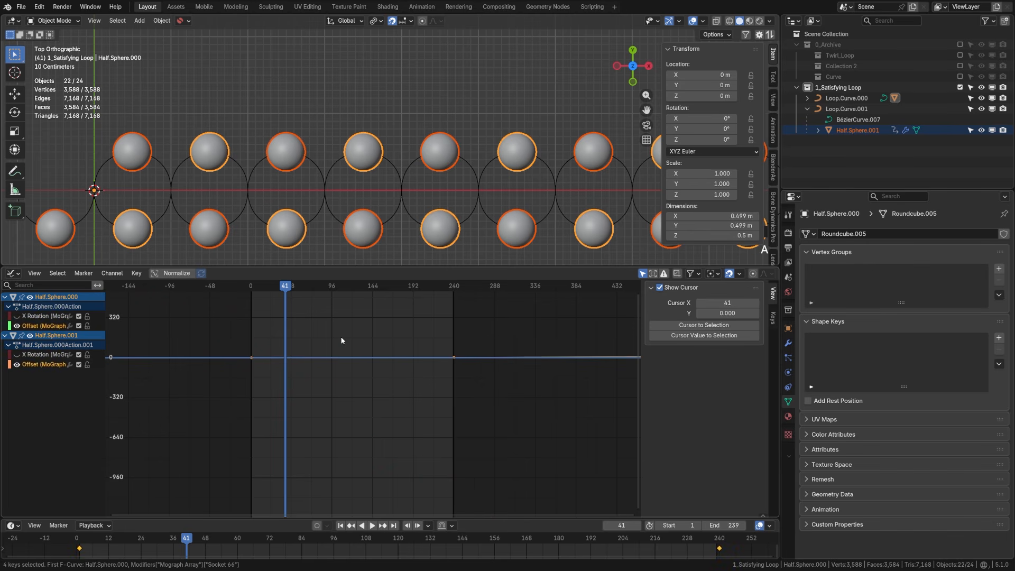
key("KP_Decimal")
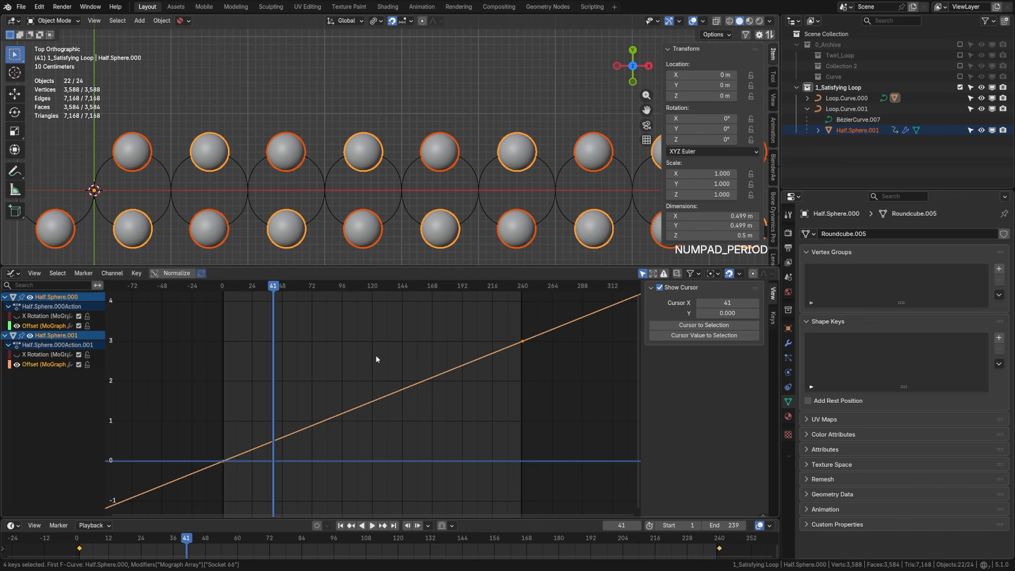
left_click(377, 359)
middle_click_drag(416, 361, 382, 407, "shift")
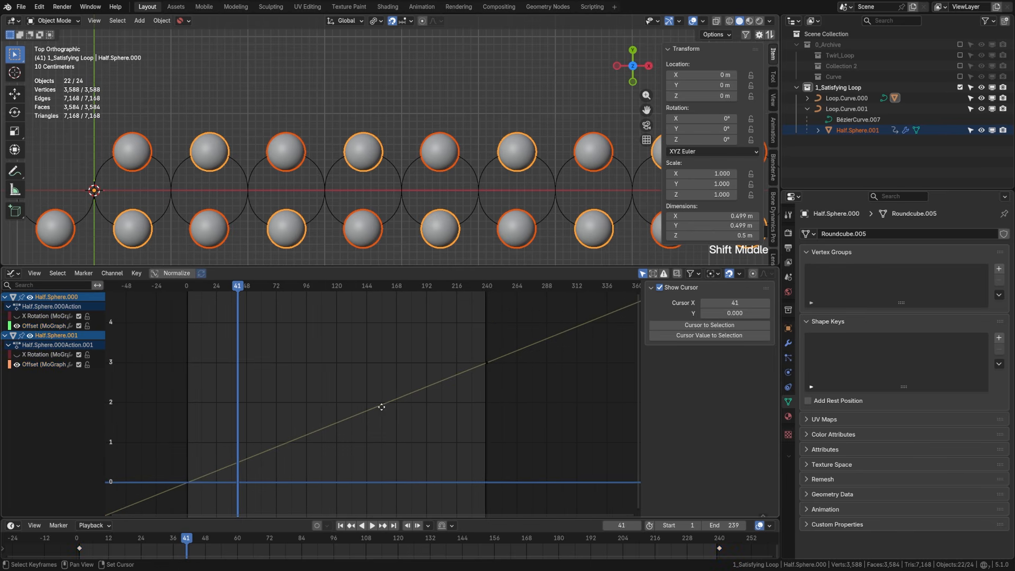
Shift the Offset keyframes of Half.Sphere.001 by 40 frames along the time axis in the Graph Editor.
left_click(858, 131)
double_click(857, 130)
left_click(41, 325)
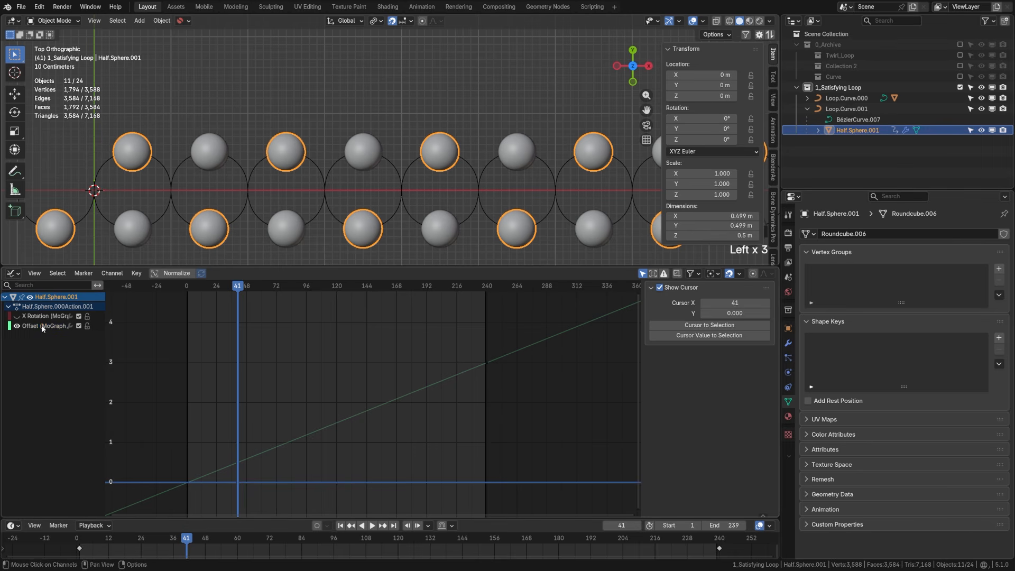
double_click(43, 325)
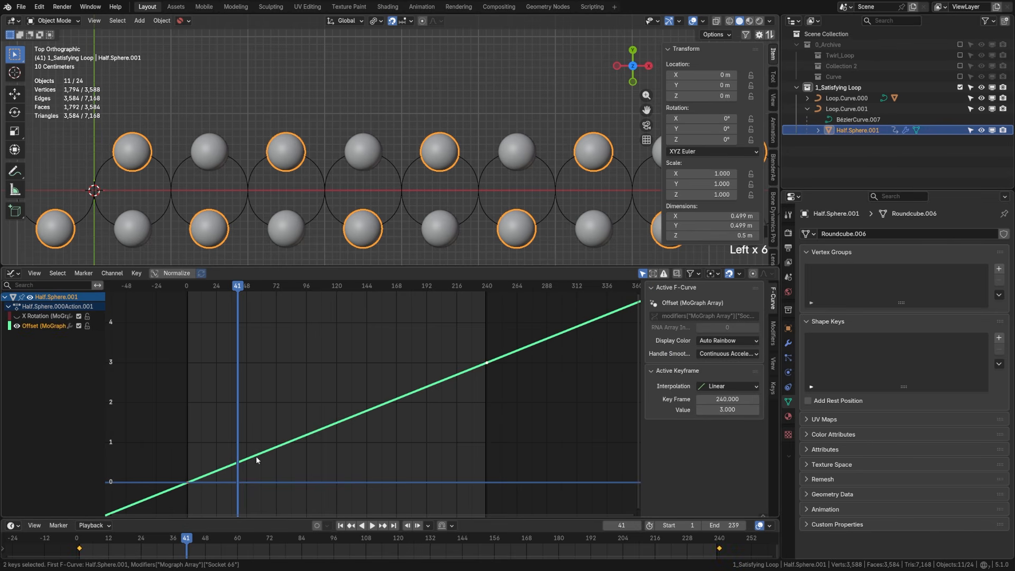
key("g")
key("x")
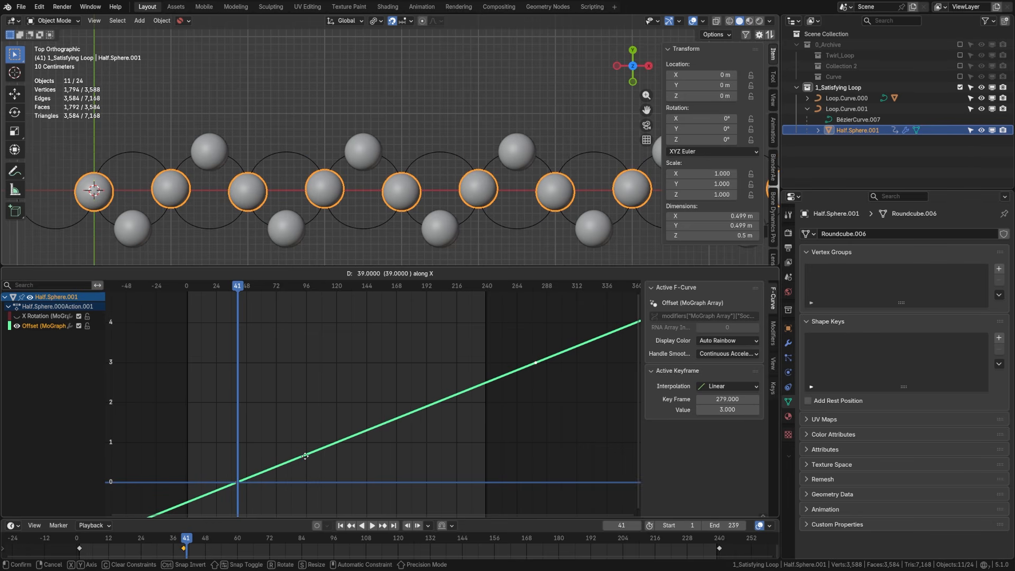
left_click(305, 456)
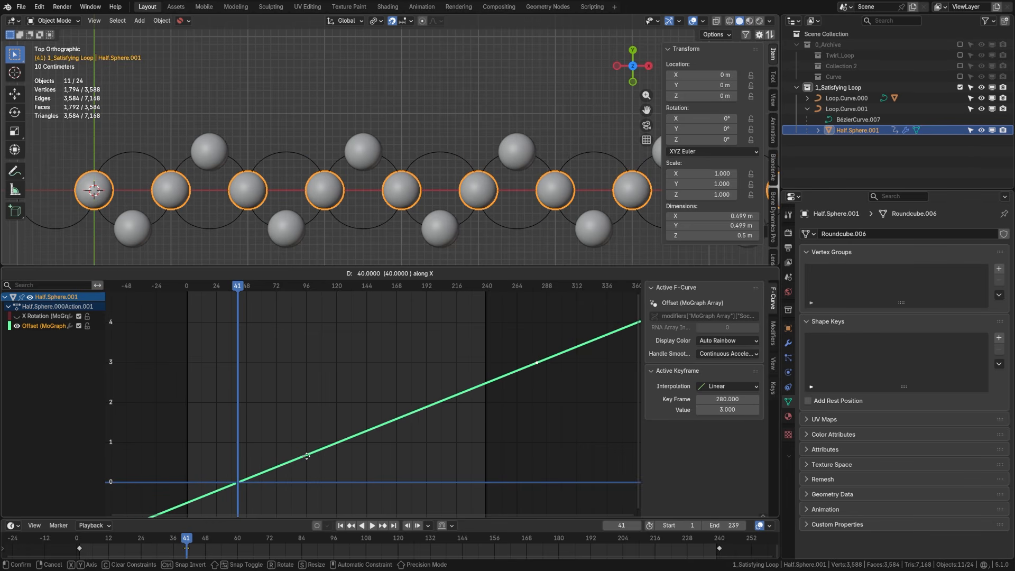
left_click(297, 453)
Save the file and play the animation from the first frame to check the staggered sphere motion.
key("ctrl+s")
left_click(341, 525)
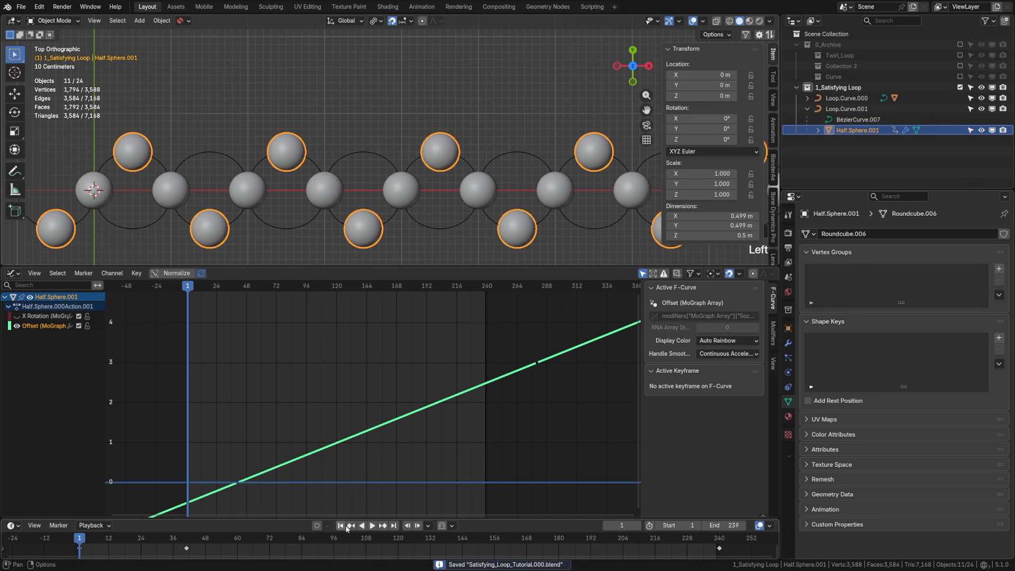
left_click(372, 526)
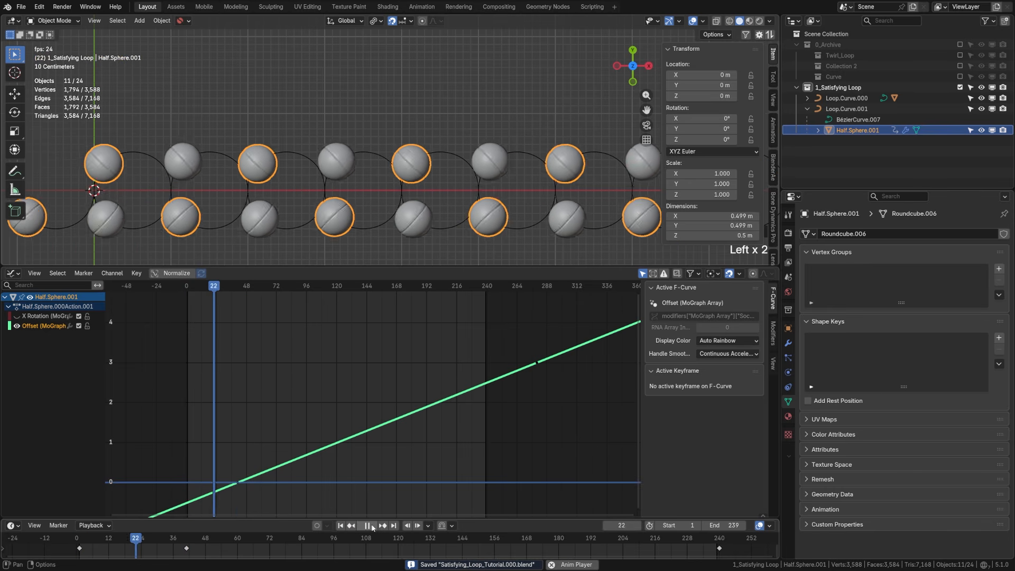
key("alt+a")
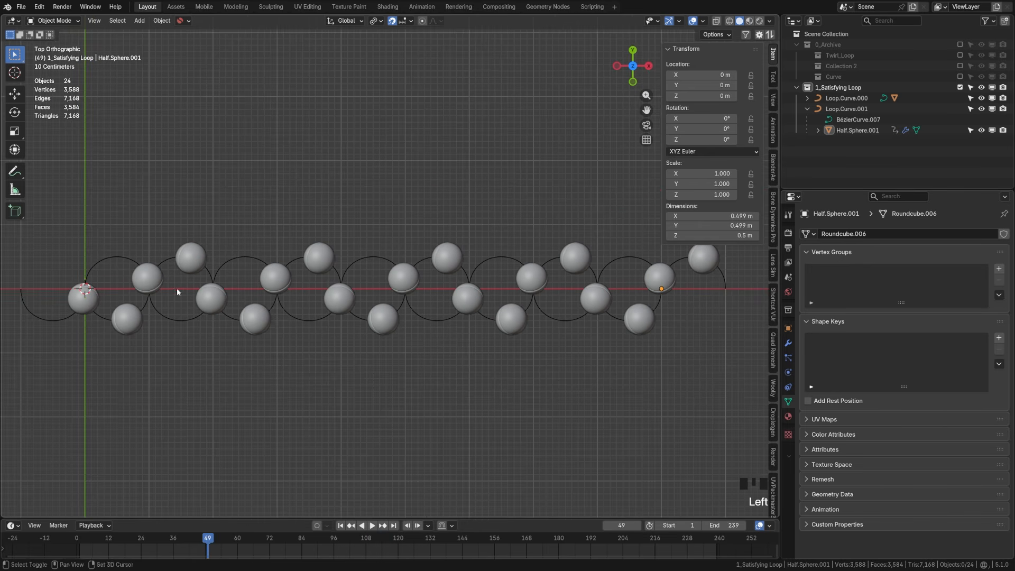
Add a camera at the world origin, at the start of the sphere loops.
middle_click_drag(178, 292, 285, 262, "shift")
scroll(284, 262, "up", 2)
key("shift+a")
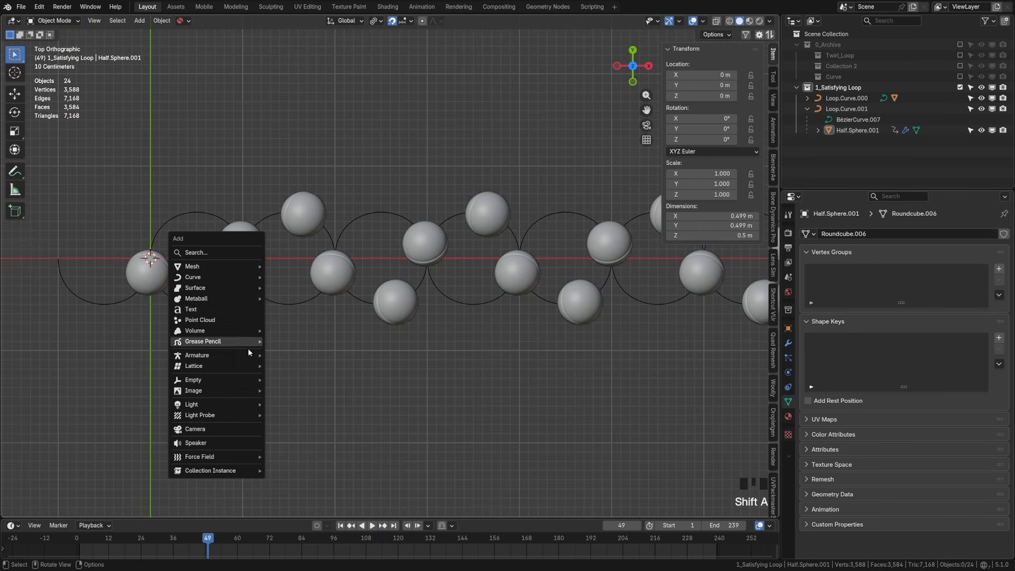
left_click(246, 428)
middle_click_drag(194, 330, 300, 353, "shift")
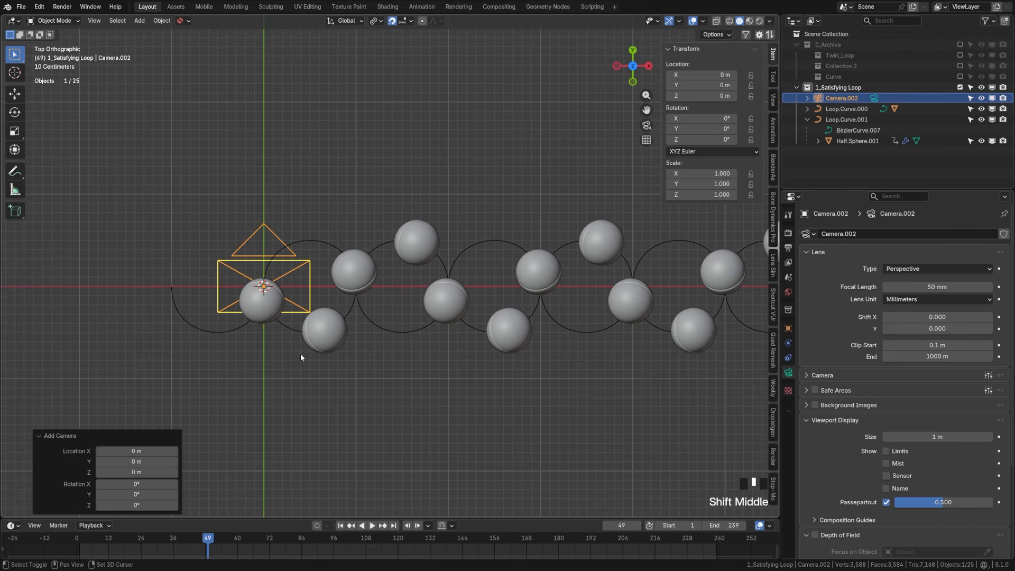
middle_click_drag(469, 381, 401, 376, "shift")
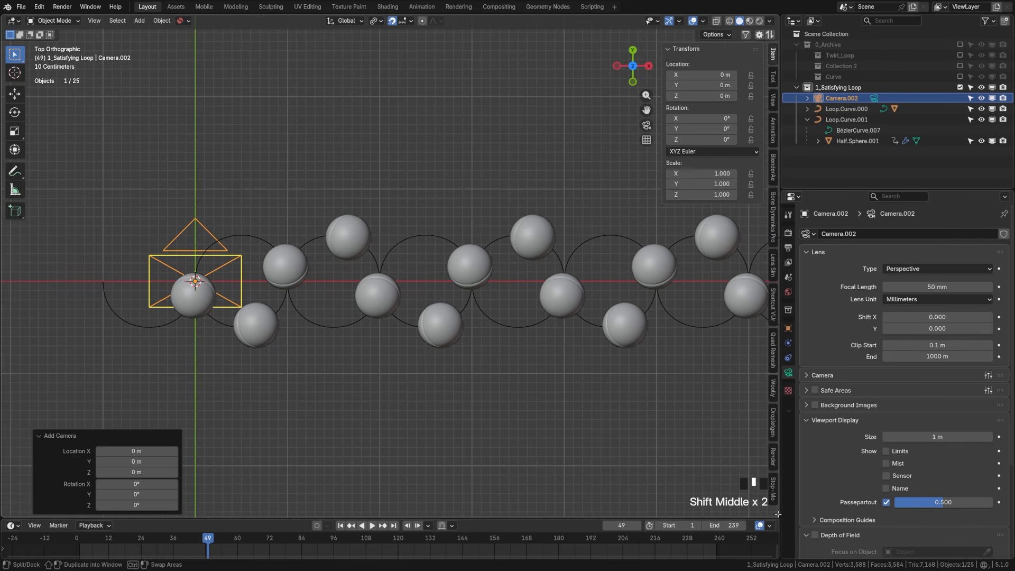
Split the viewport into two side-by-side areas, divide one horizontally, and show the camera view in its upper part.
left_click_drag(778, 514, 392, 497)
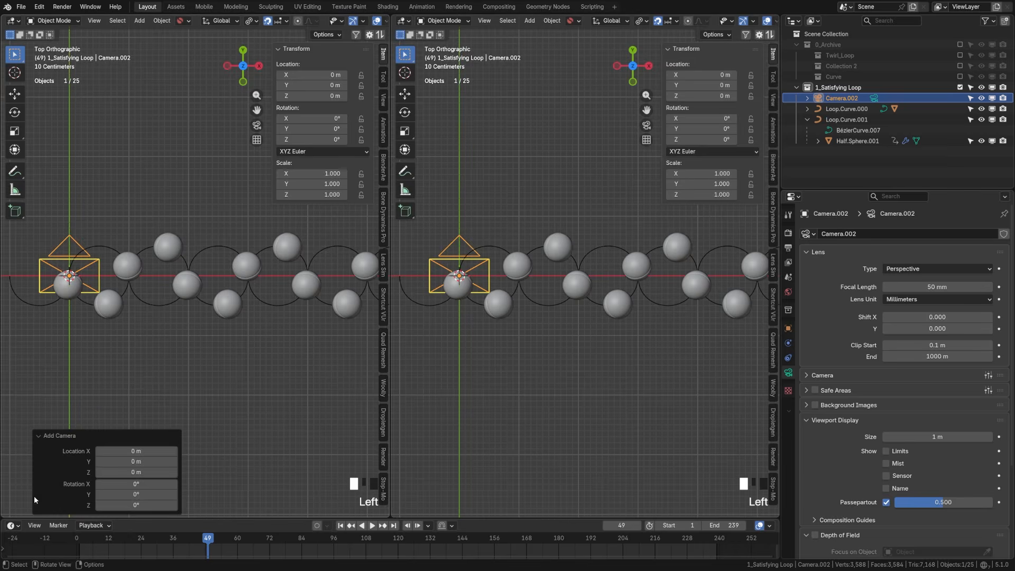
left_click_drag(35, 499, 61, 267)
middle_click_drag(143, 189, 183, 179)
key("KP_0")
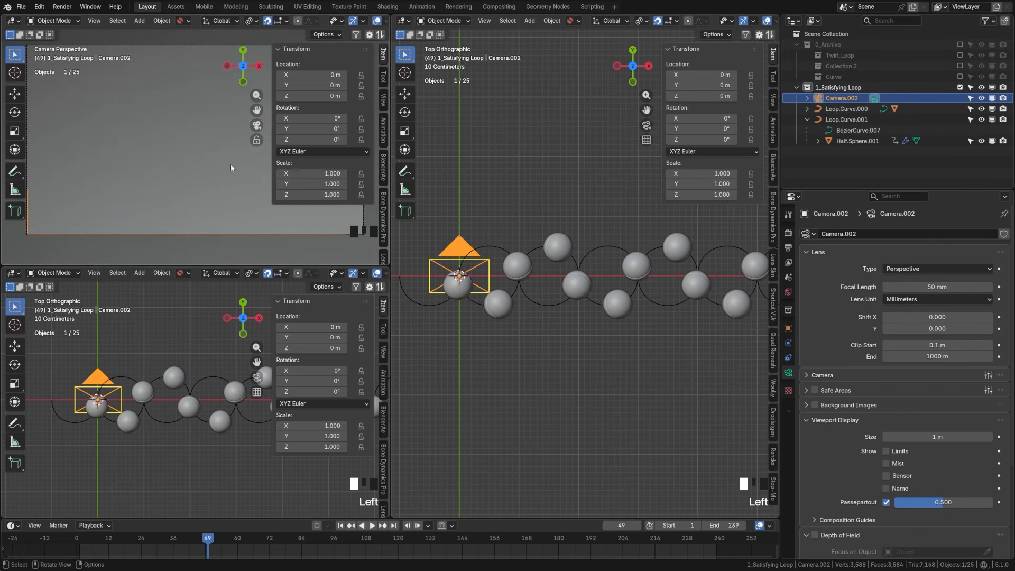
Hide the sidebar, the tool shelf and the overlays in the camera view.
left_click(193, 209)
key("n")
key("t")
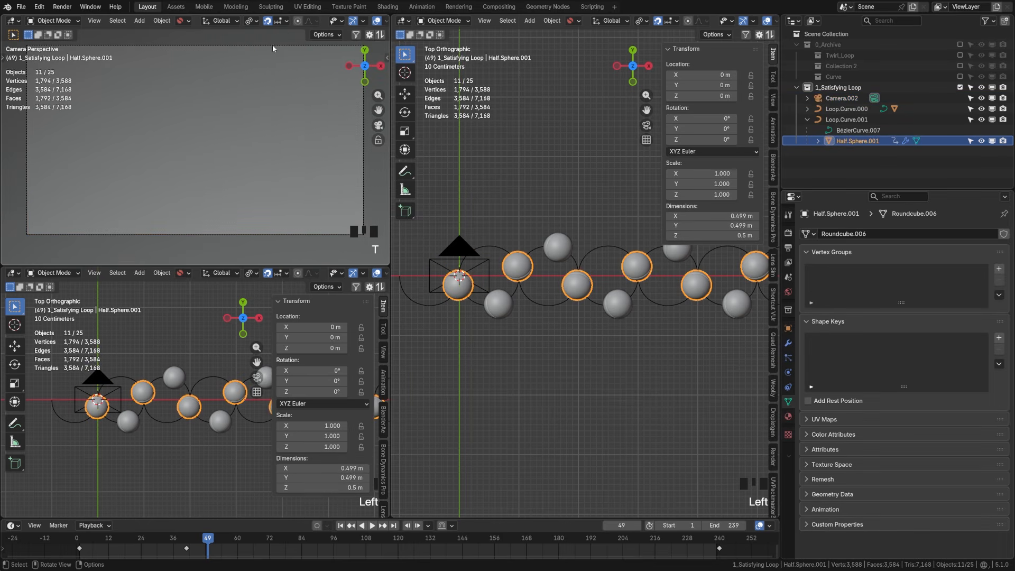
left_click(377, 22)
Select the camera in the lower viewport and move it 5 m up along the Z axis with the Move tool.
scroll(159, 402, "down", 2)
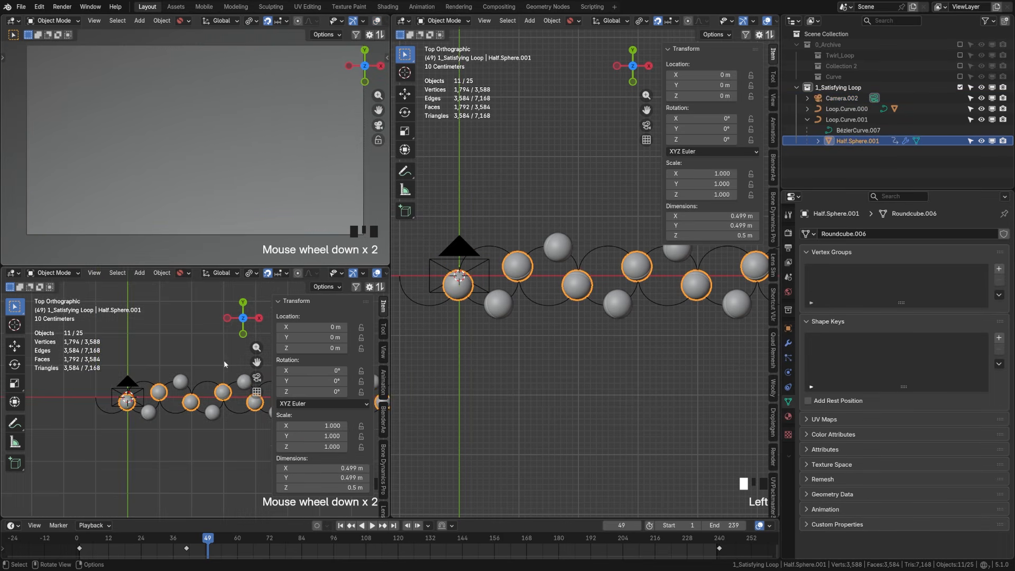
middle_click_drag(159, 402, 135, 386)
left_click(133, 389)
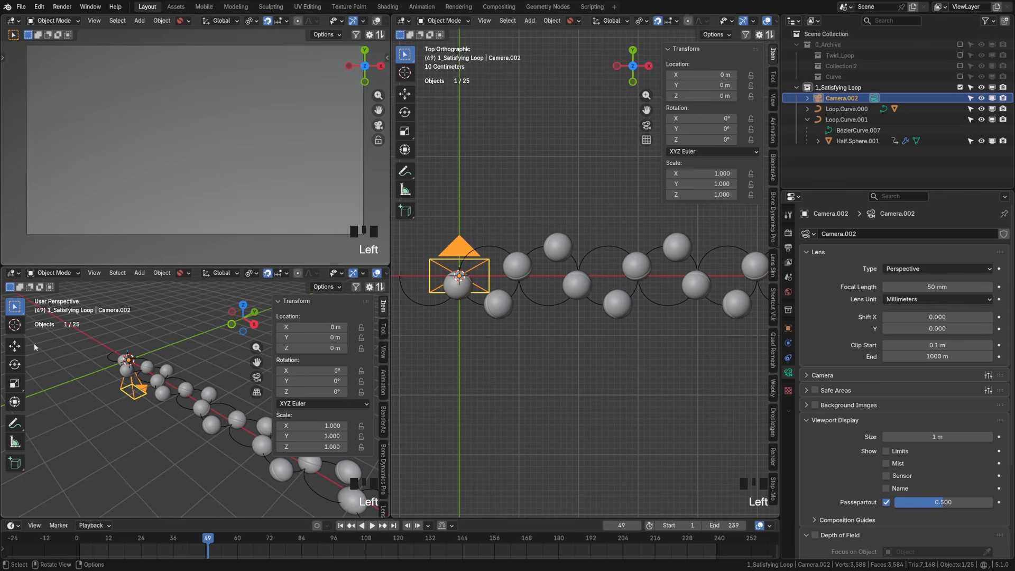
left_click(15, 346)
middle_click_drag(168, 335, 185, 361, "shift")
left_click_drag(136, 353, 143, 455)
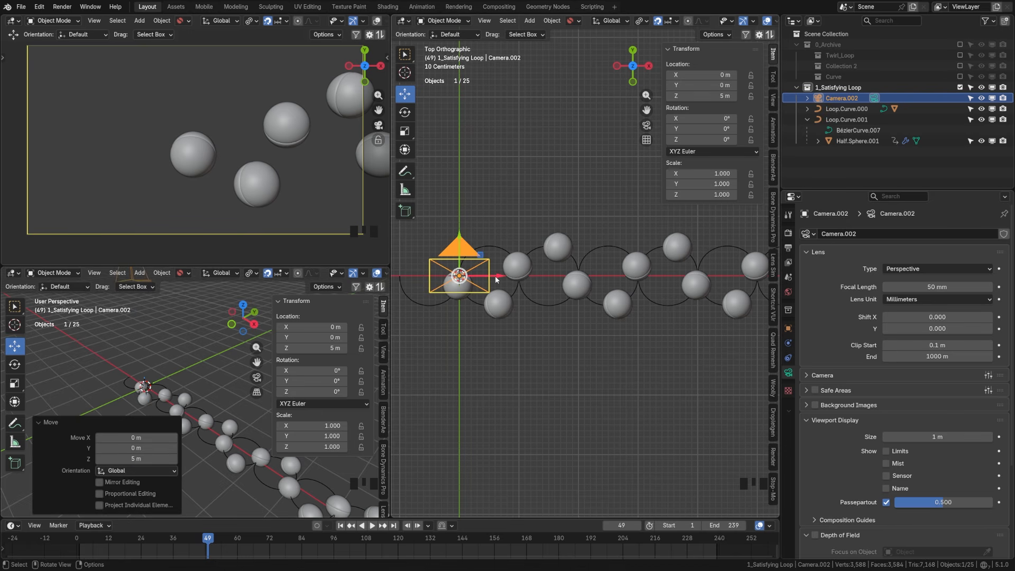
Move the camera 1.8 m along the X axis over the sphere loops and save the file at frame 1.
left_click_drag(497, 280, 603, 279)
left_click(80, 541)
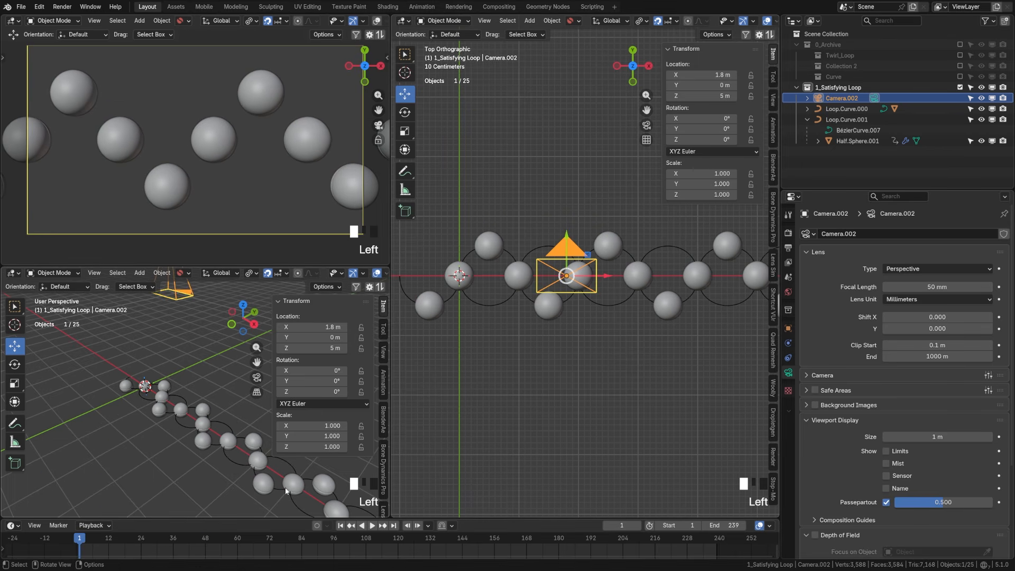
middle_click_drag(620, 303, 490, 324, "shift")
key("ctrl+s")
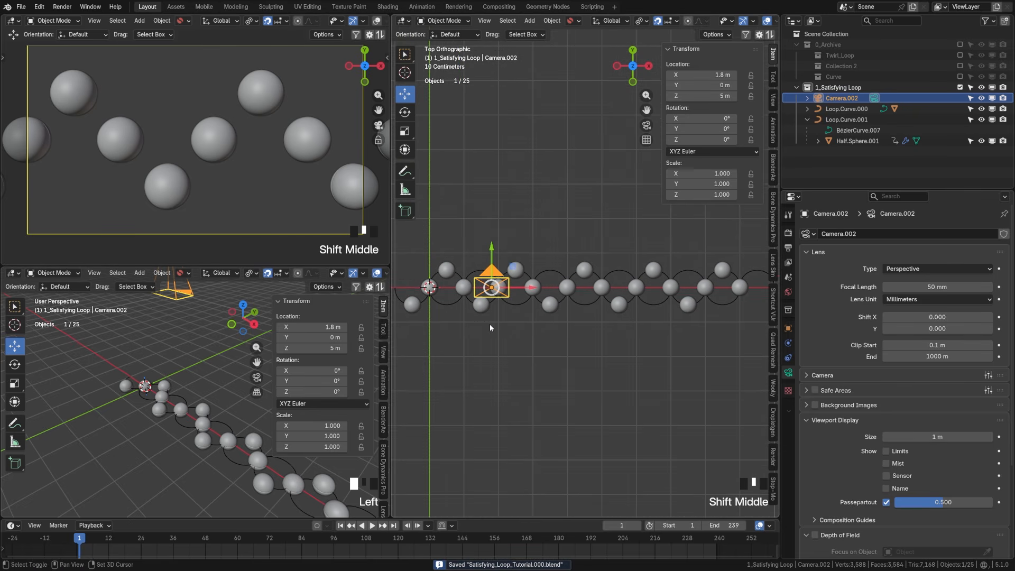
Set the camera's X location to 2 m and insert a single keyframe on that channel at frame 1.
right_click(695, 80)
left_click(716, 75)
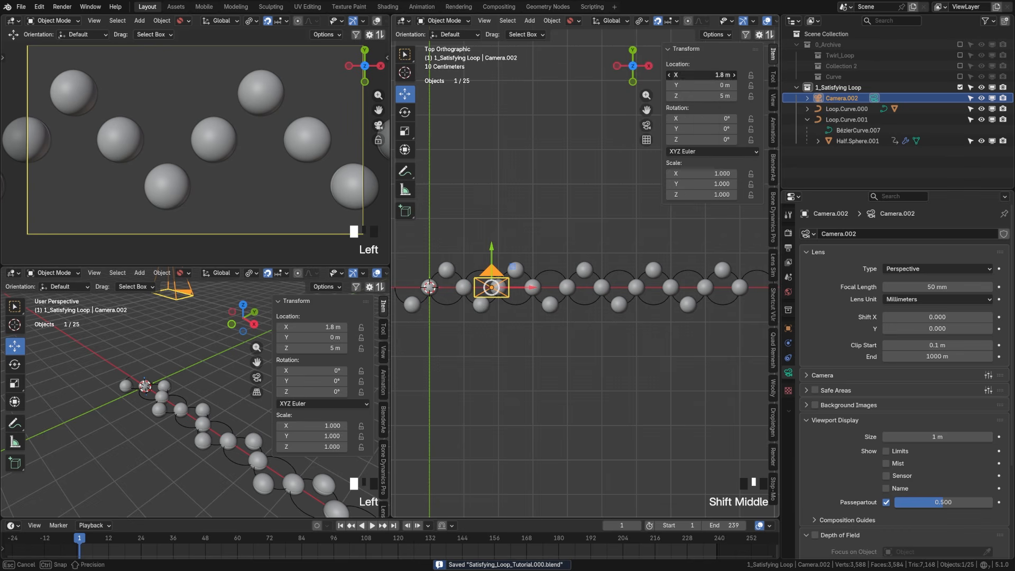
type("2")
key("Return")
right_click(716, 75)
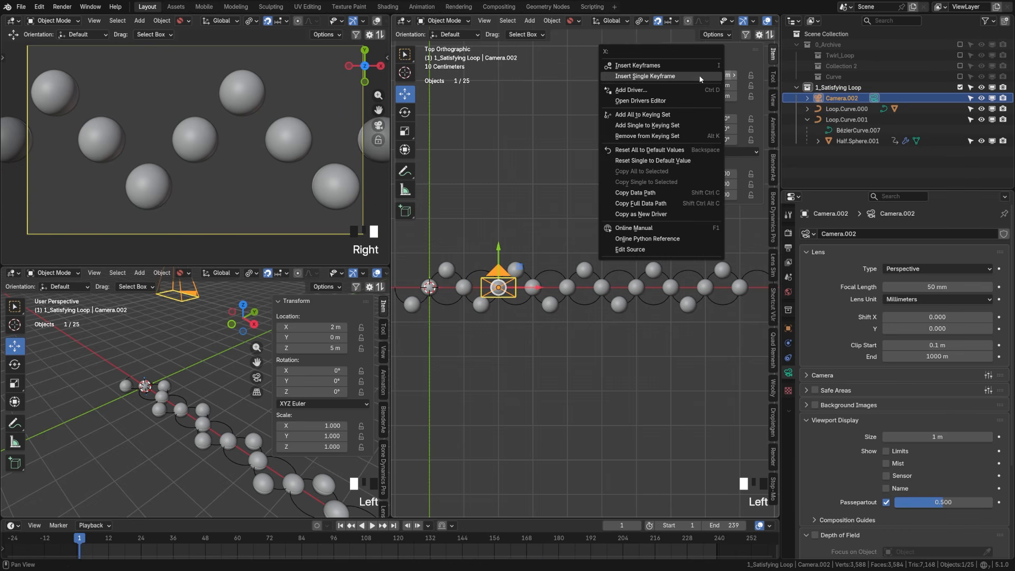
right_click(687, 75)
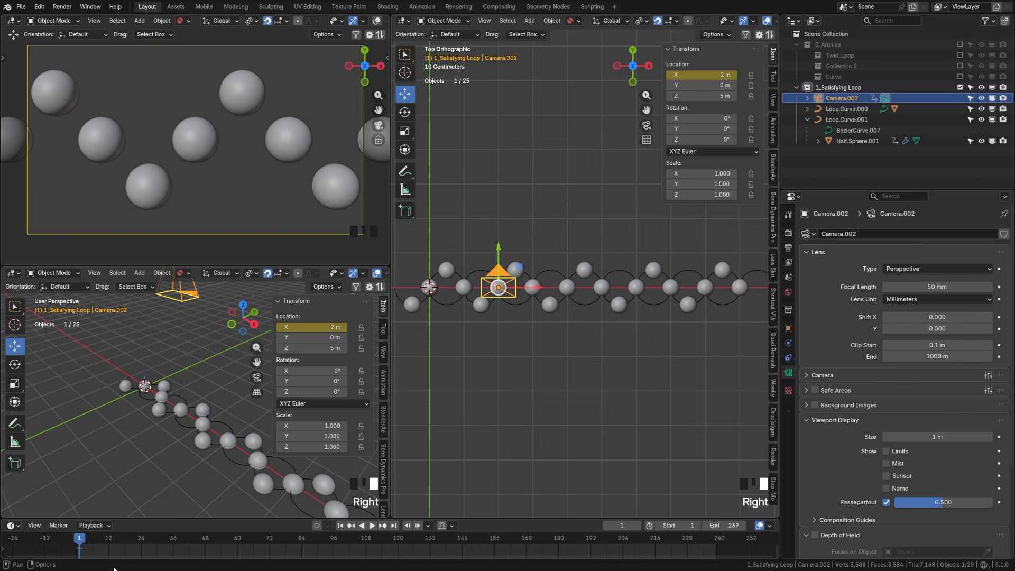
Go to frame 240, set the camera's X location to 6 m and insert a single keyframe on that channel.
left_click_drag(95, 544, 719, 549)
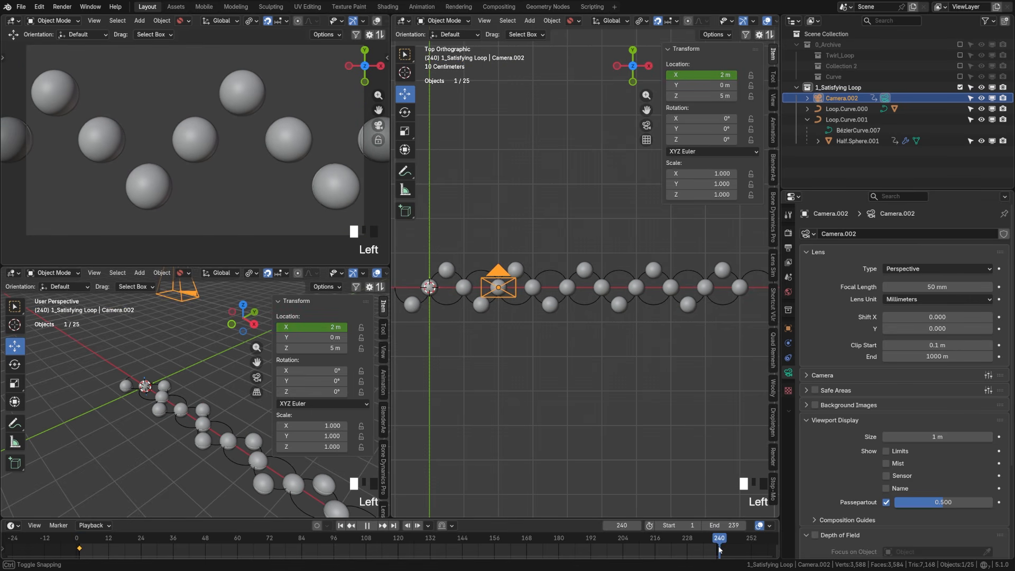
left_click(714, 74)
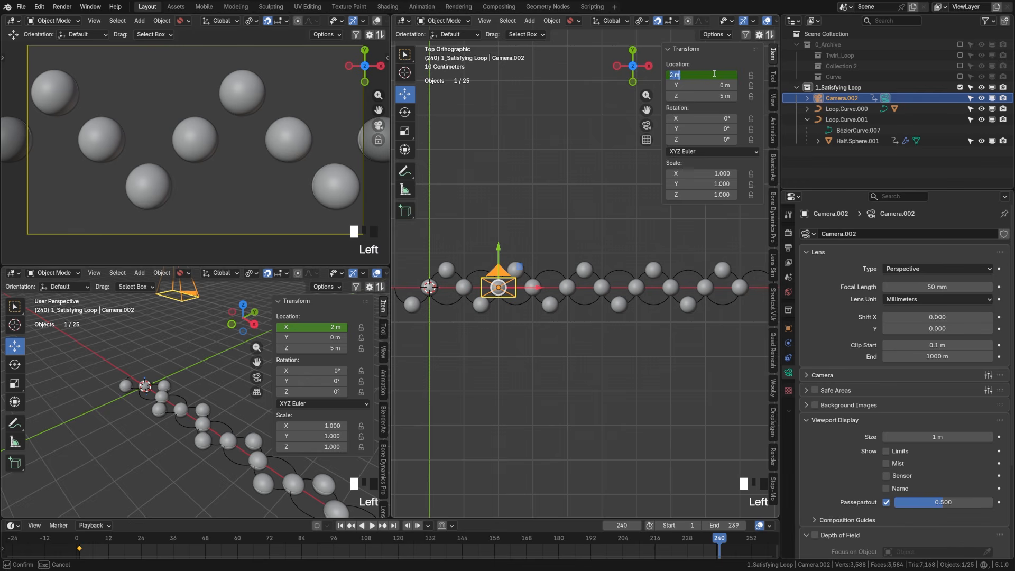
type("8")
key("Return")
double_click(714, 74)
type("6")
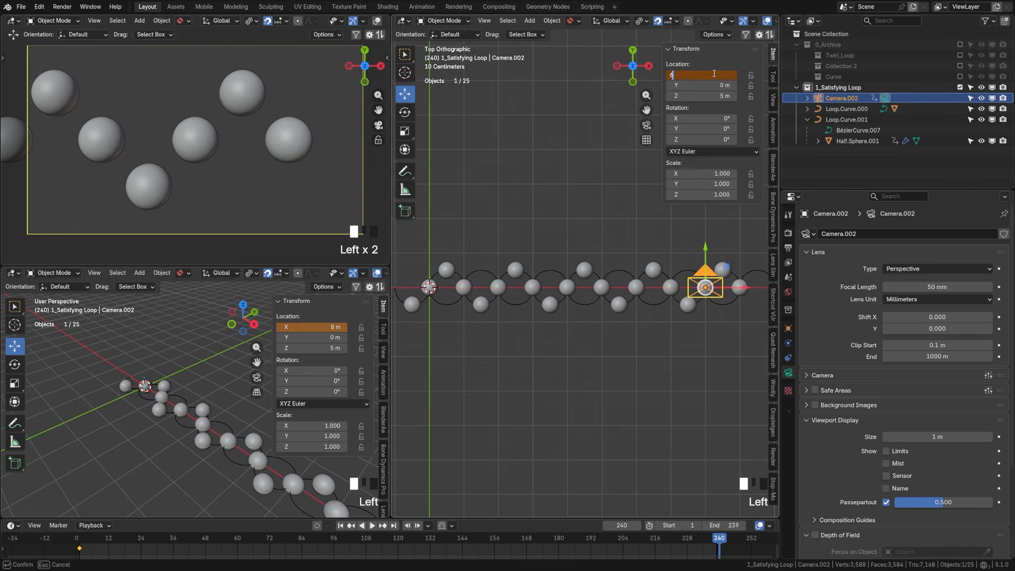
key("Return")
right_click(703, 79)
left_click(701, 78)
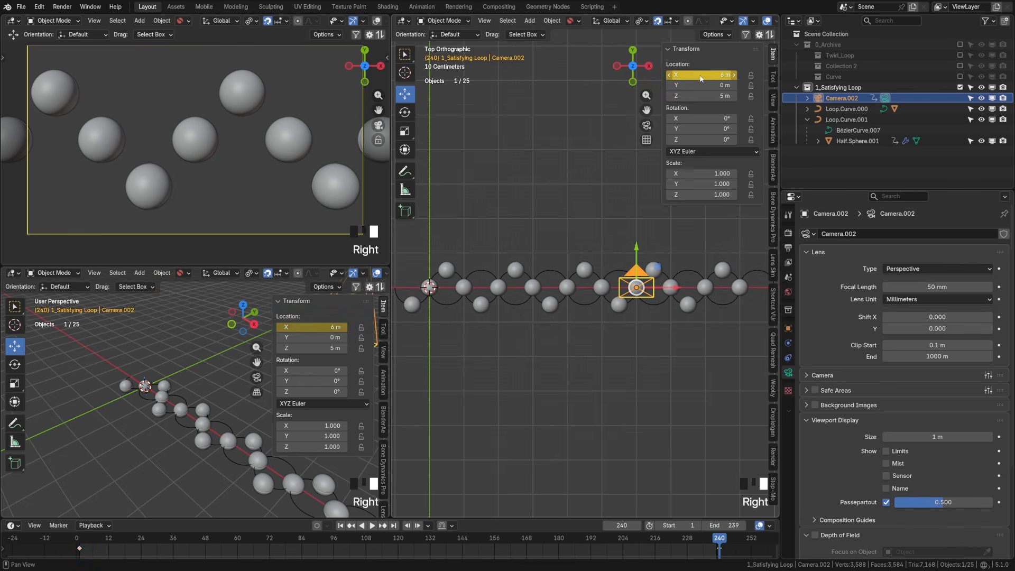
Select all of the camera's keyframes in the timeline and set their interpolation to Linear.
left_click(633, 551)
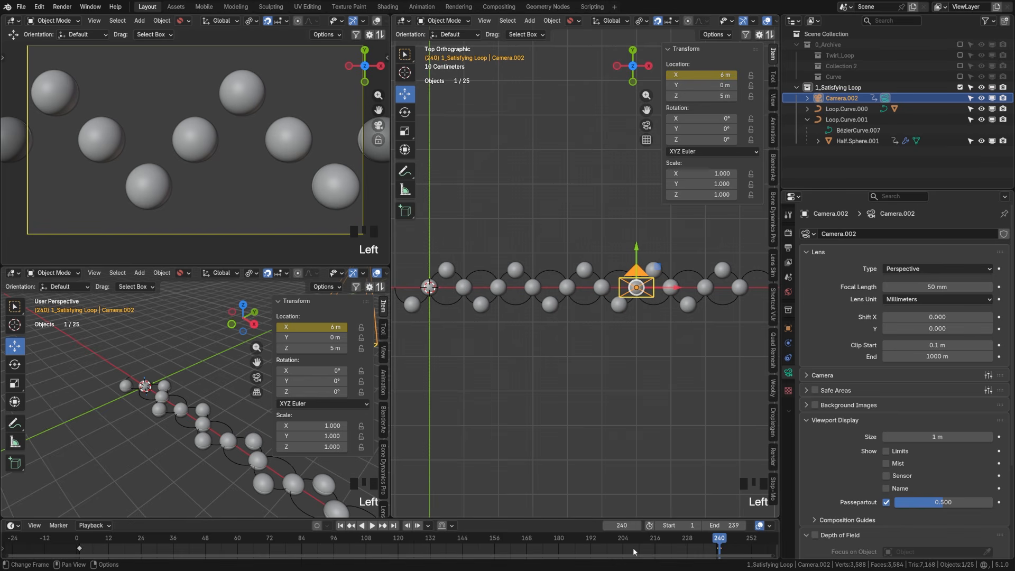
key("a")
key("t")
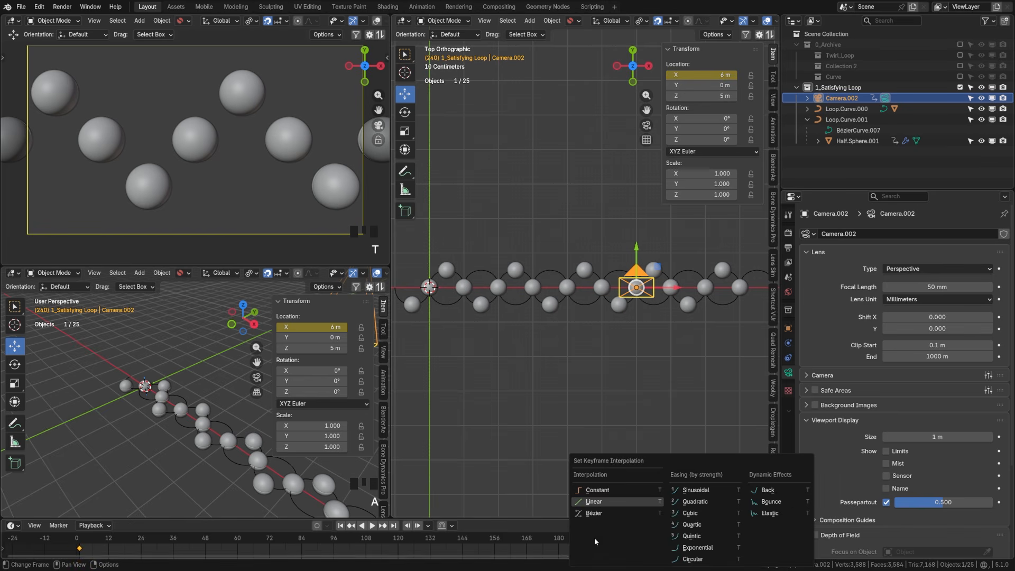
left_click(603, 506)
Return to the first frame, save the file, and play the animation.
left_click(355, 540)
left_click(349, 525)
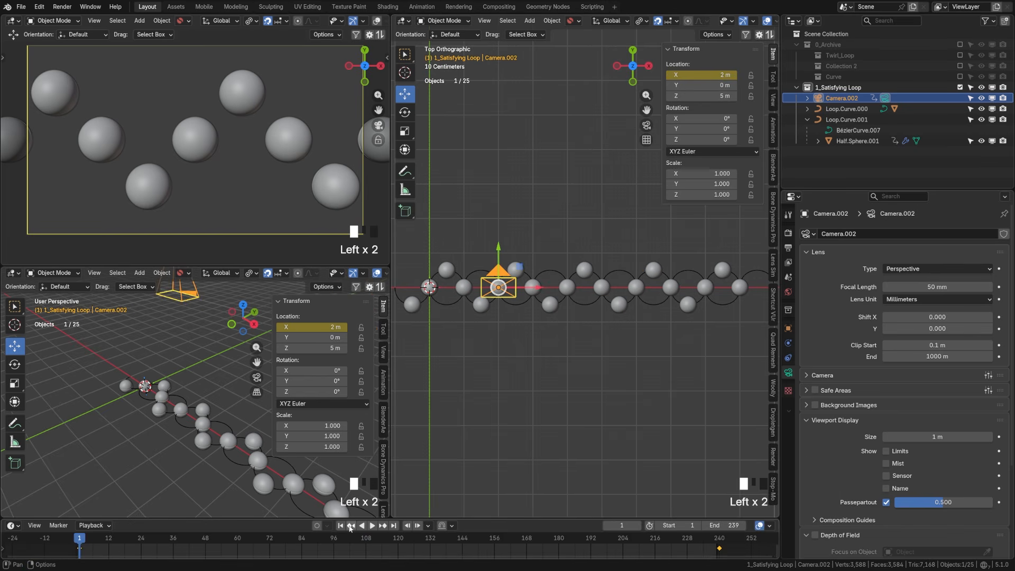
left_click(394, 527)
left_click(341, 526)
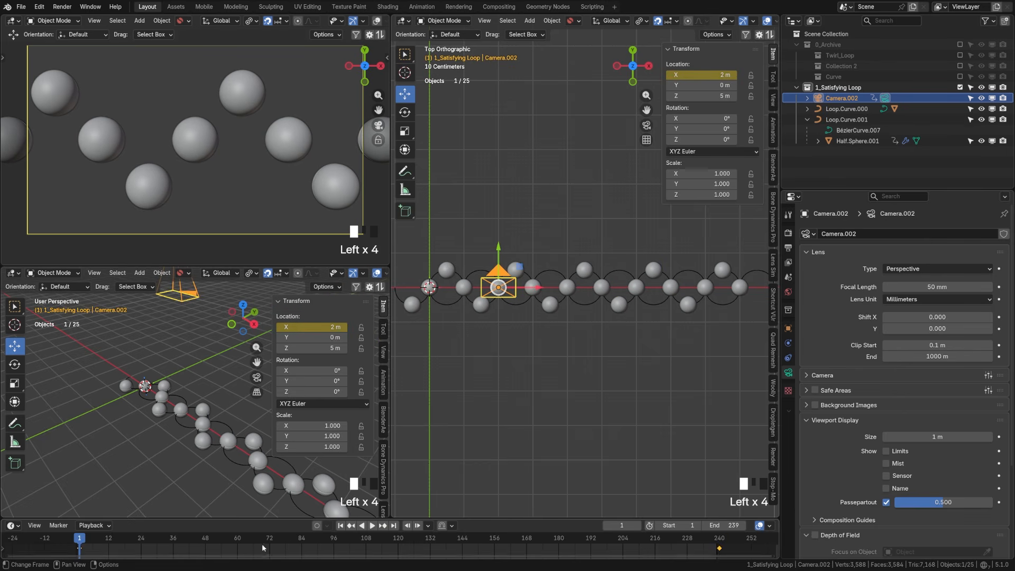
left_click(300, 551)
key("ctrl+s")
left_click(372, 525)
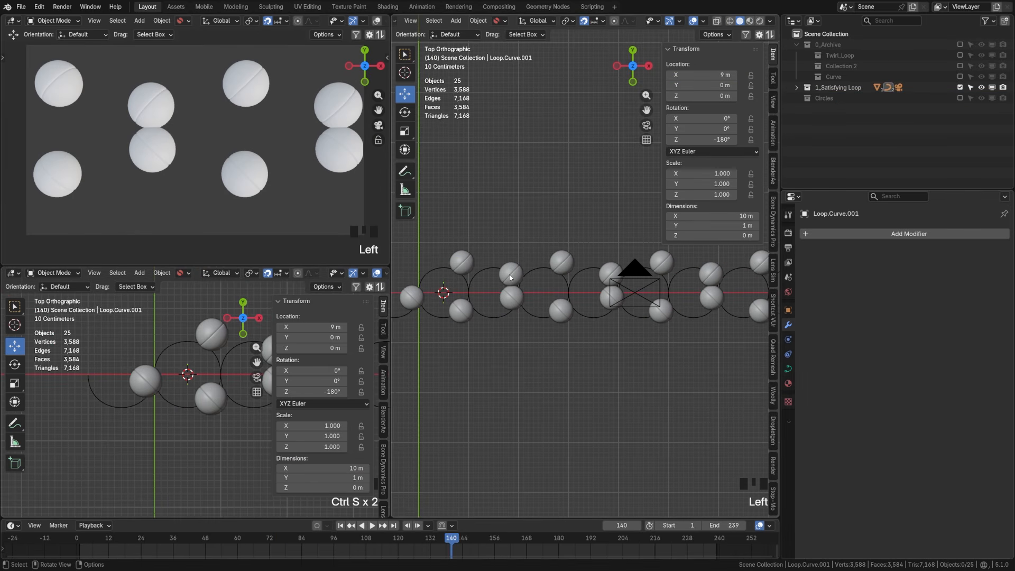
Subdivide all segments of both loop curves with one cut in Edit Mode, and play the animation to check the motion.
scroll(510, 277, "down", 2)
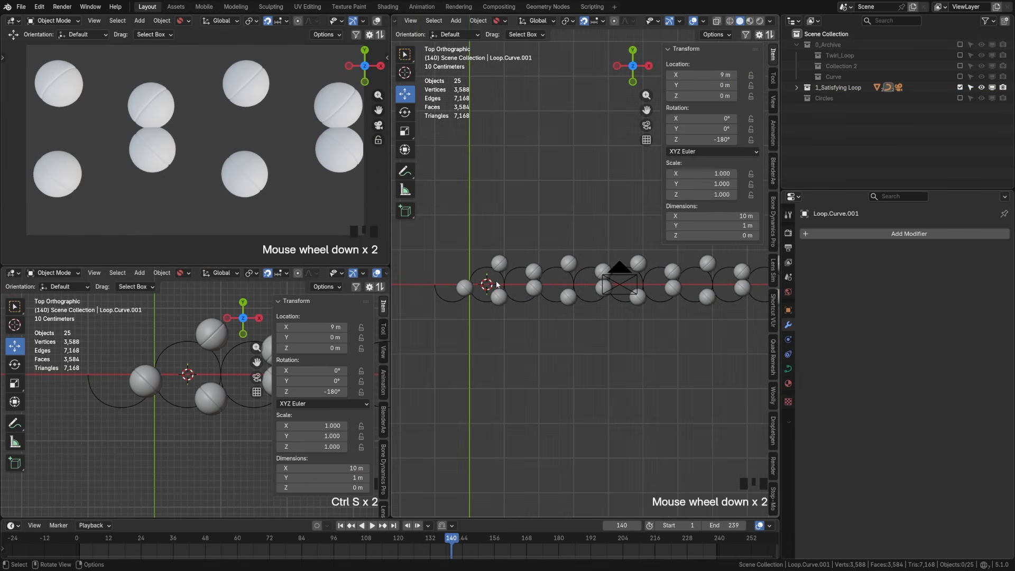
middle_click_drag(587, 286, 529, 294, "shift")
left_click(475, 269)
left_click(480, 291, "shift")
key("Tab")
left_click(523, 294)
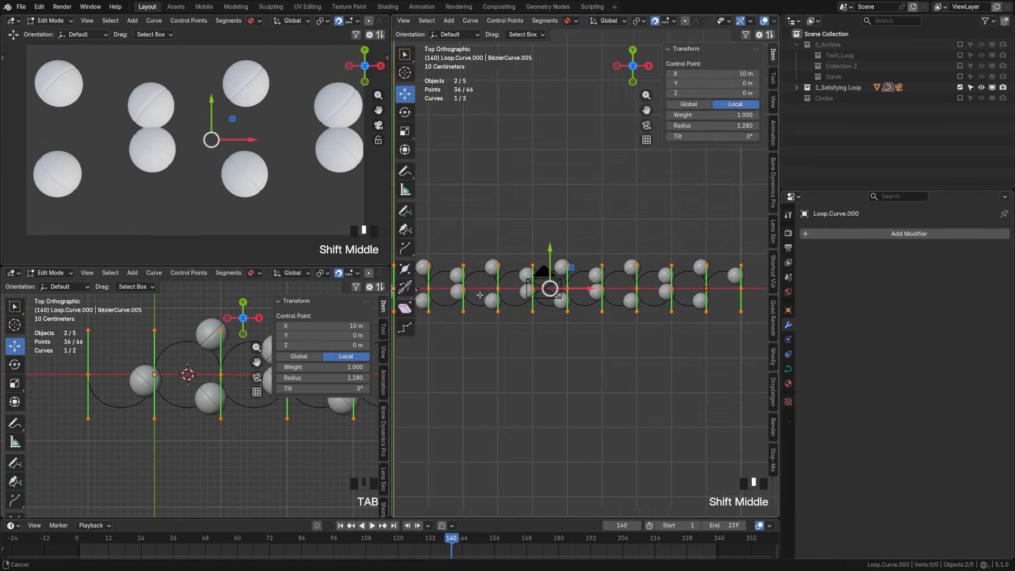
key("a")
key("a")
key("a")
right_click_drag(466, 270, 464, 269)
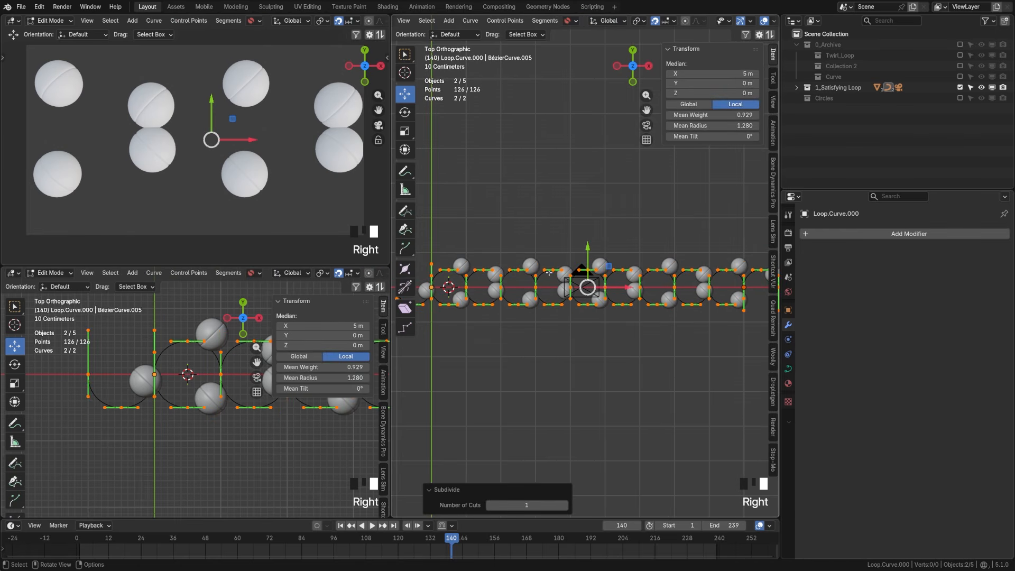
key("alt+a")
key("Tab")
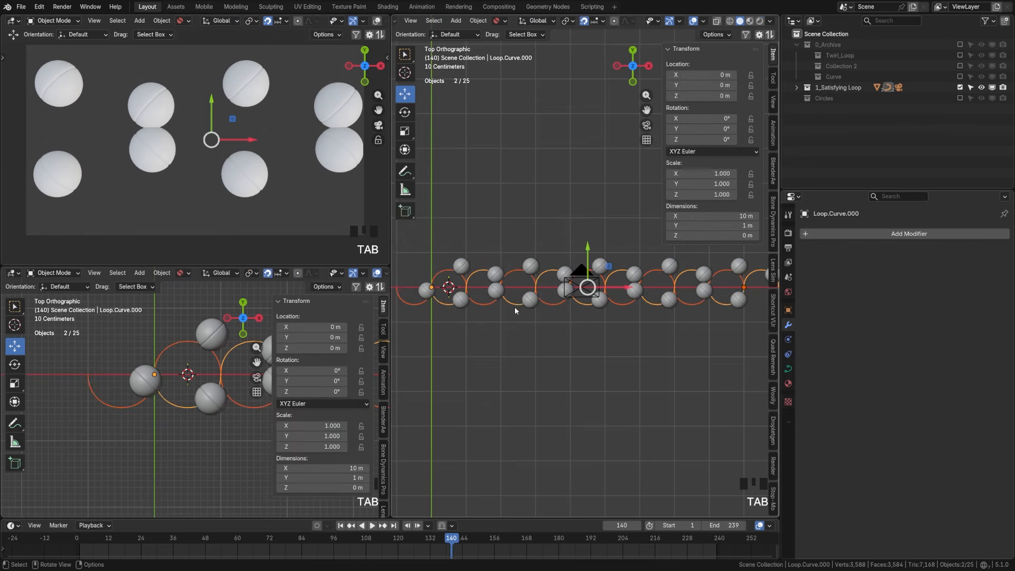
left_click(373, 526)
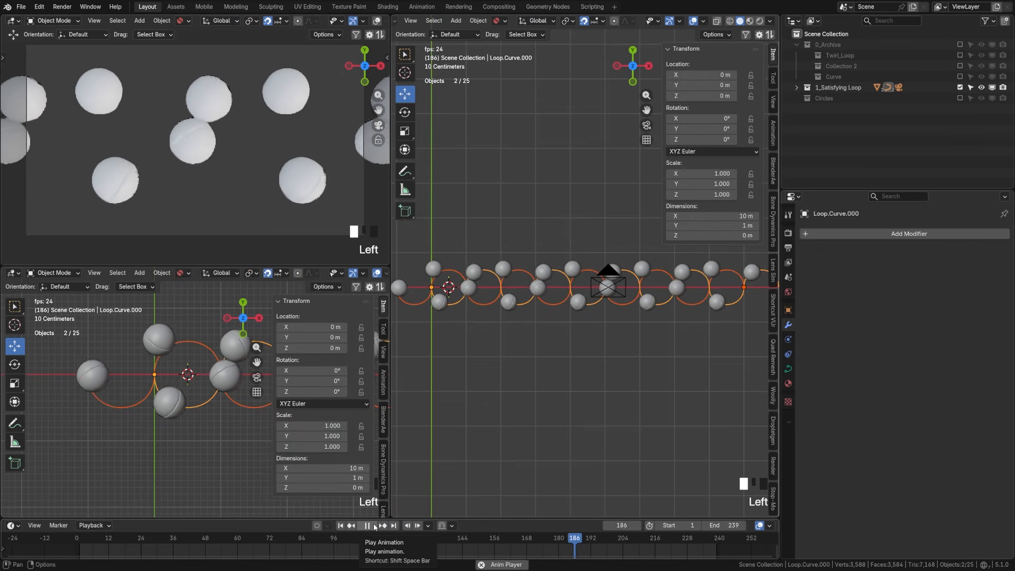
left_click(374, 526)
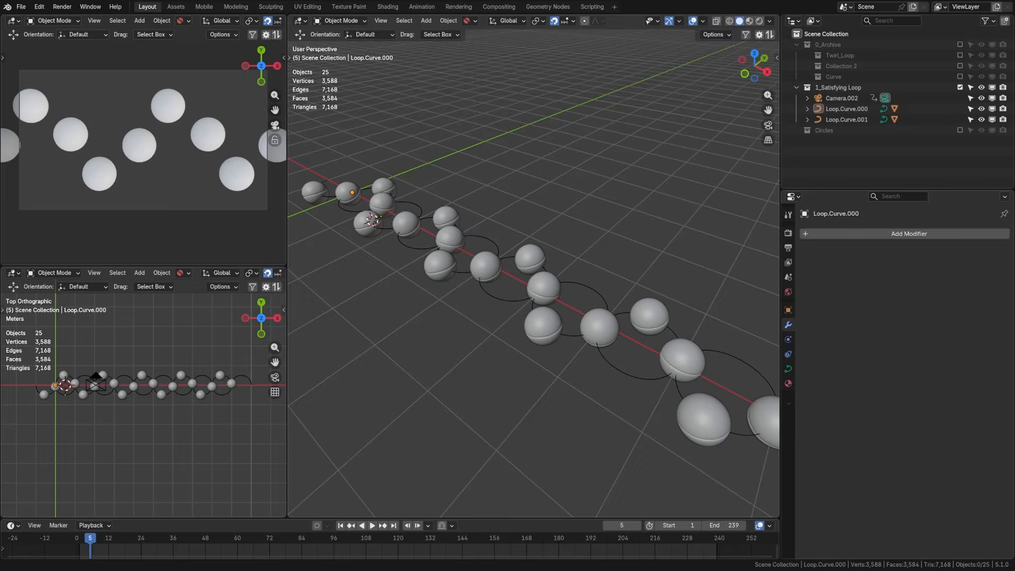
Select Loop.Curve.001 and move it 0.5 m up along the Z axis in the front view.
middle_click_drag(535, 292, 501, 346)
left_click(516, 328)
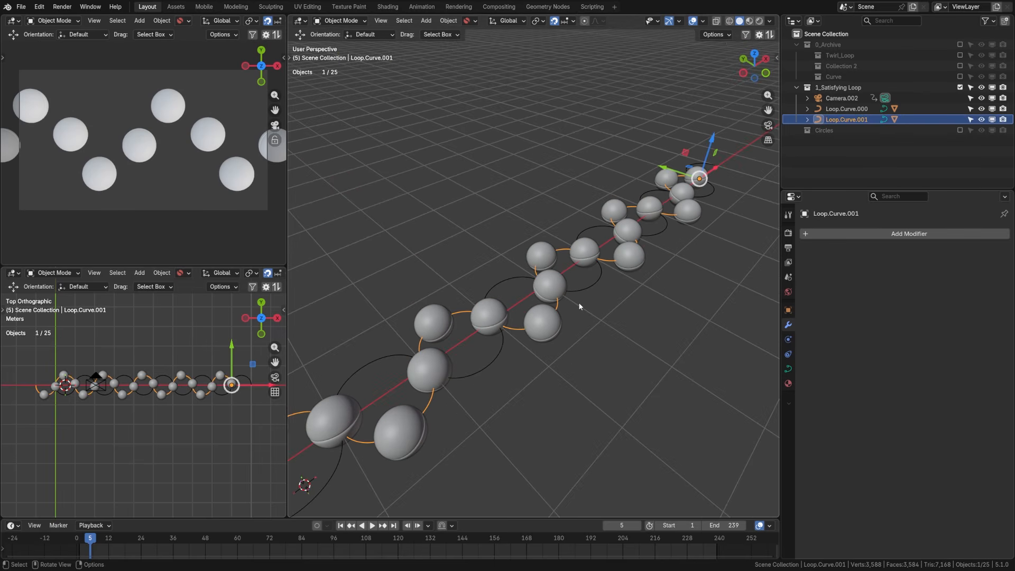
key("KP_1")
middle_click_drag(495, 284, 504, 320, "shift")
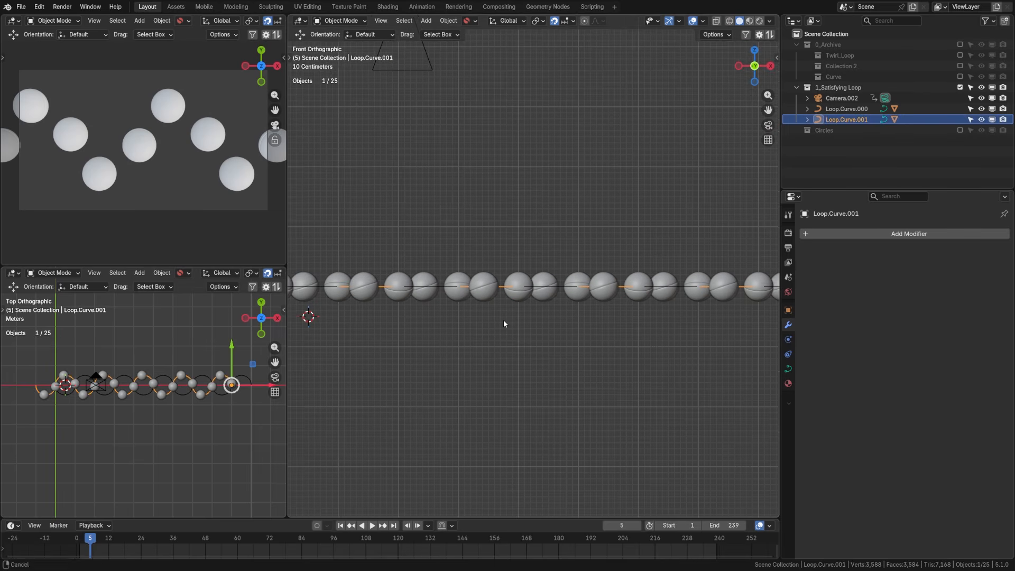
scroll(503, 321, "up", 3)
key("g")
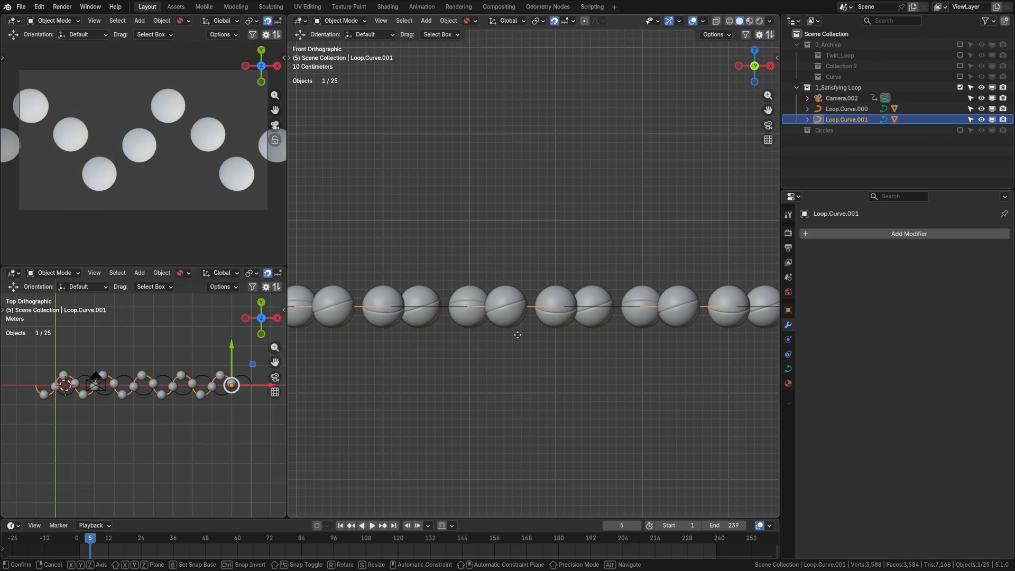
key("z")
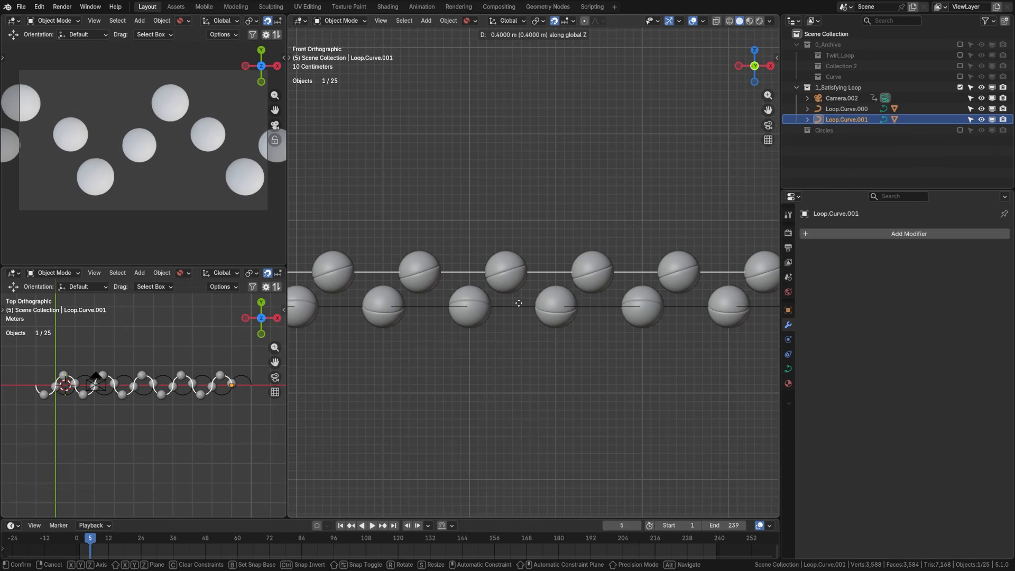
left_click(518, 295)
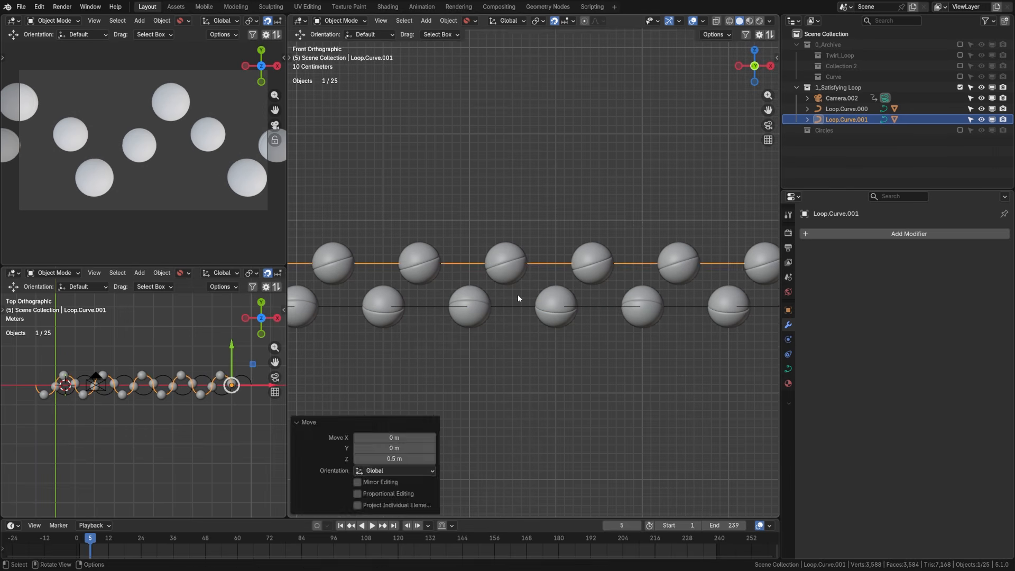
middle_click_drag(518, 297, 540, 328)
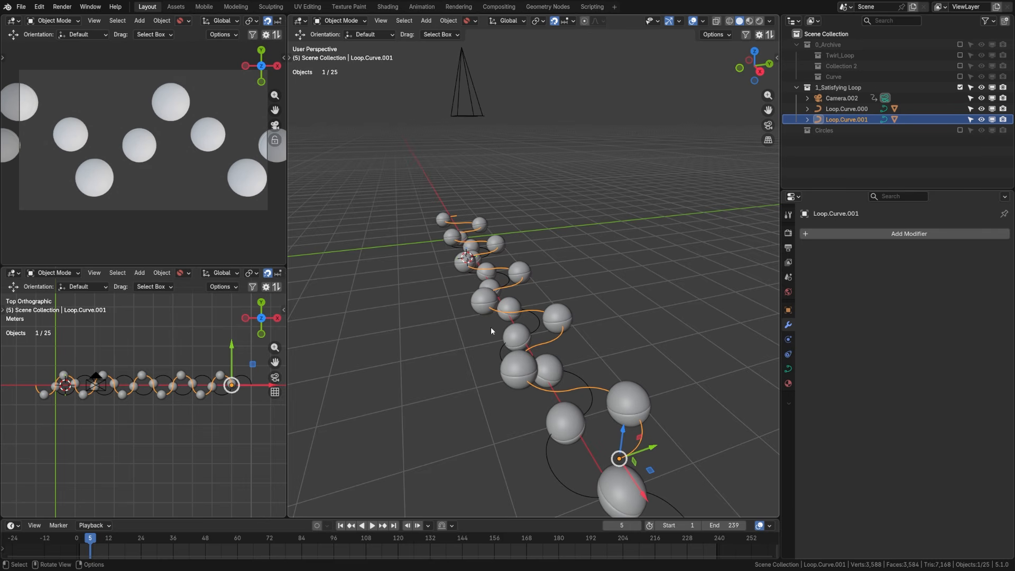
In Edit Mode, select Loop.Curve.001's row of points on the negative Y side and move it -0.5 m along Z.
key("KP_7")
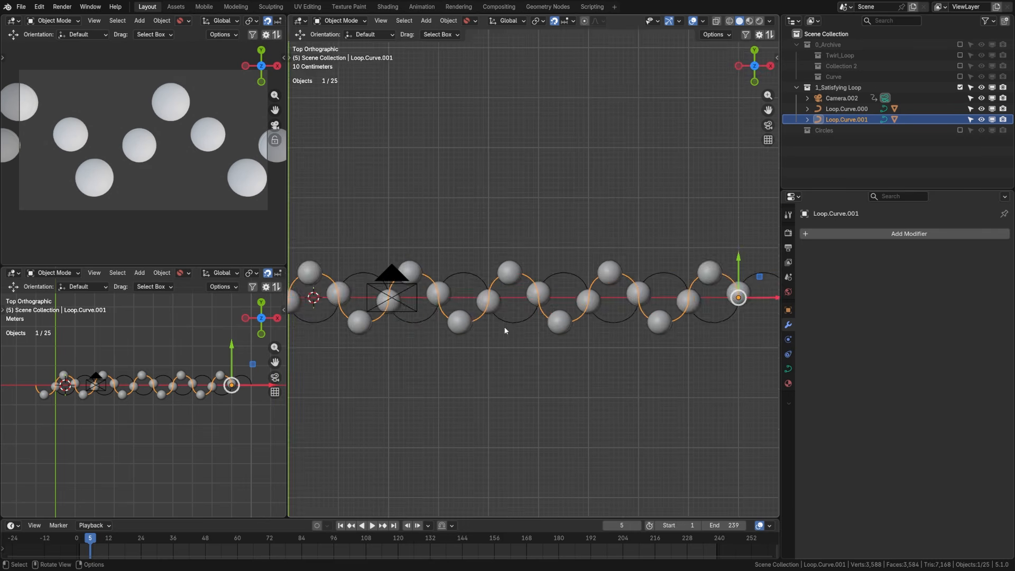
scroll(505, 331, "down", 3)
scroll(503, 328, "up", 1)
key("ctrl+Tab")
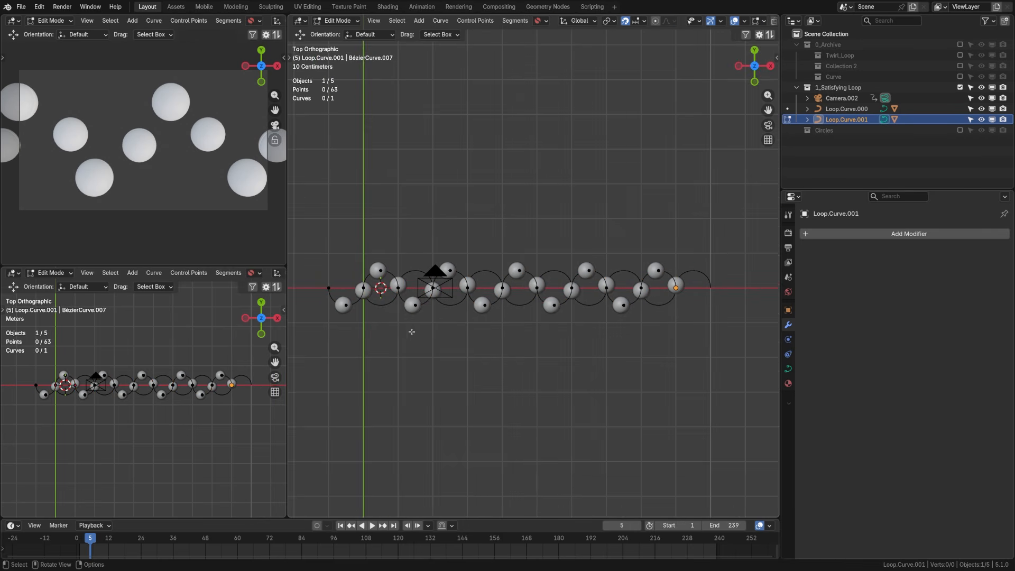
left_click_drag(323, 334, 702, 297)
middle_click_drag(702, 297, 508, 286)
left_click_drag(471, 229, 473, 250)
key("KP_1")
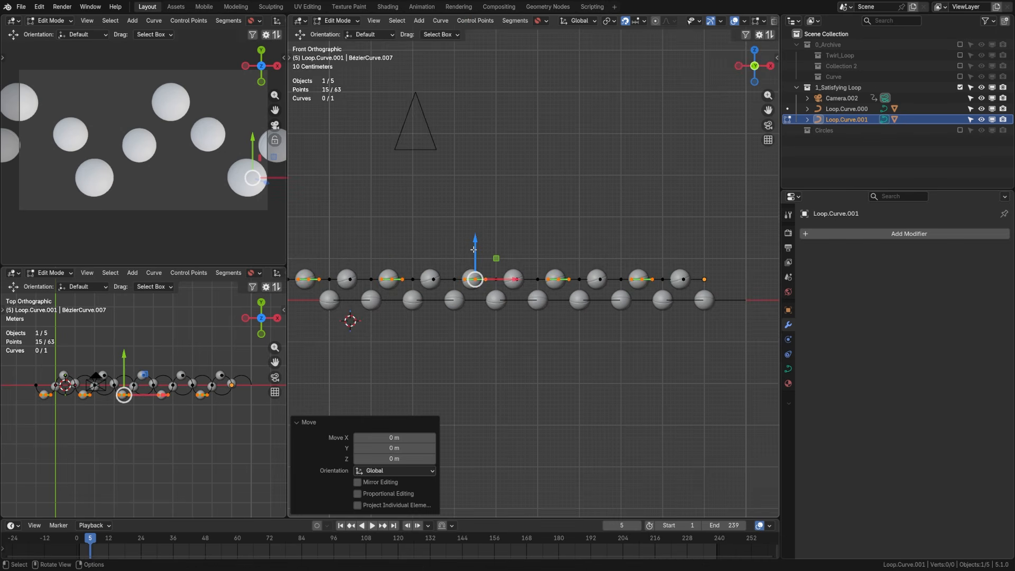
scroll(474, 250, "up", 3)
left_click_drag(462, 243, 461, 278)
middle_click_drag(462, 278, 535, 337)
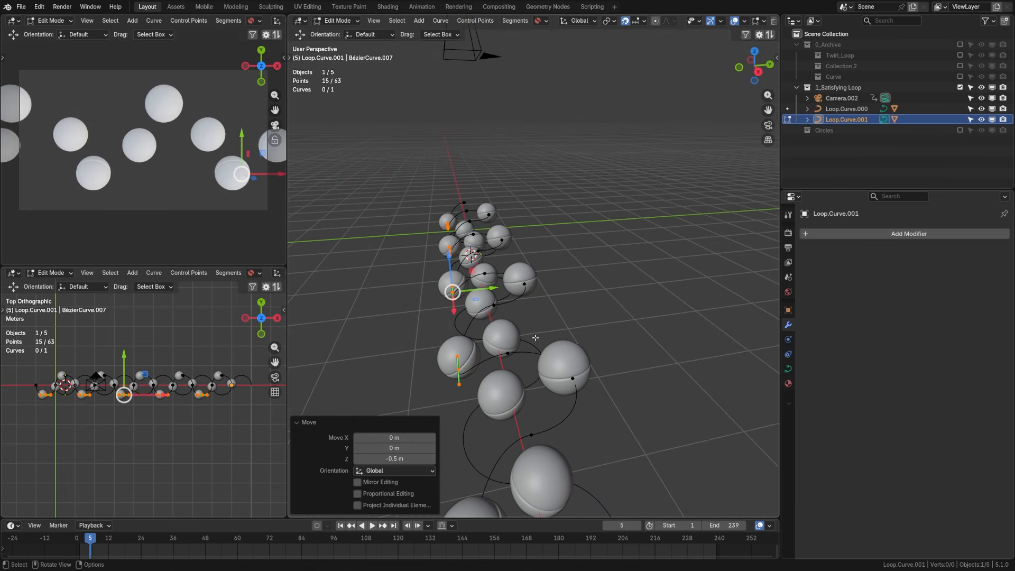
key("Tab")
In Edit Mode, select Loop.Curve.000's row of points on the positive Y side and raise it along the Z axis.
left_click(439, 333)
left_click(530, 346)
key("Tab")
left_click(595, 343)
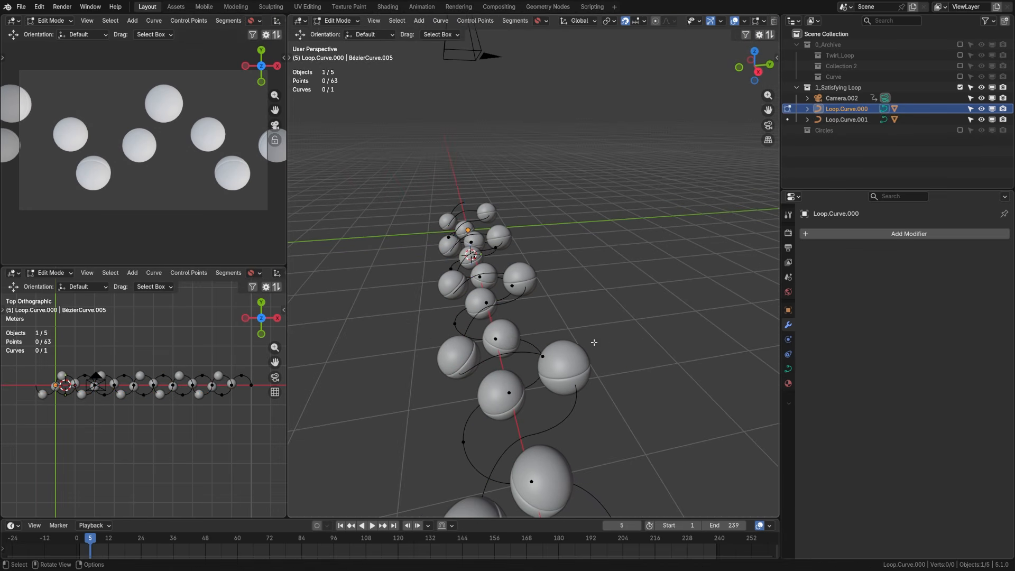
key("KP_7")
scroll(558, 333, "down", 4)
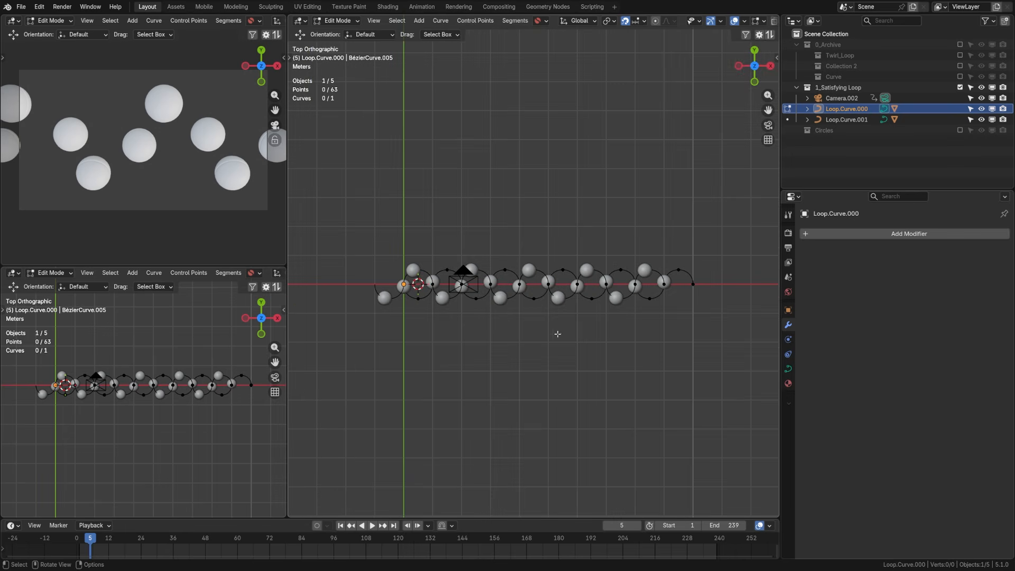
left_click_drag(374, 241, 706, 283)
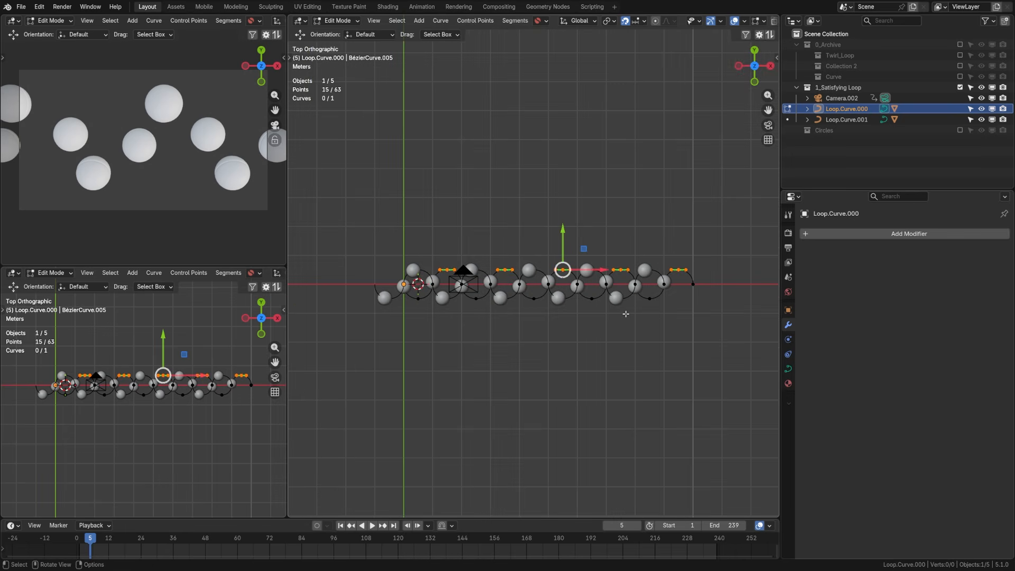
key("KP_1")
scroll(581, 324, "up", 5)
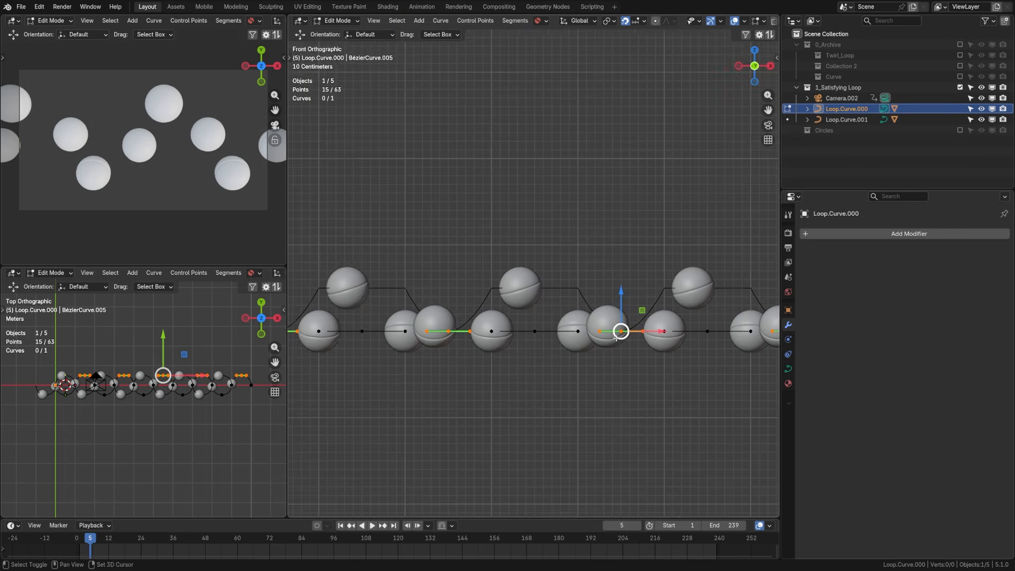
left_click_drag(547, 335, 546, 284)
left_click(546, 285)
middle_click_drag(546, 286, 481, 341)
key("Tab")
left_click(498, 336)
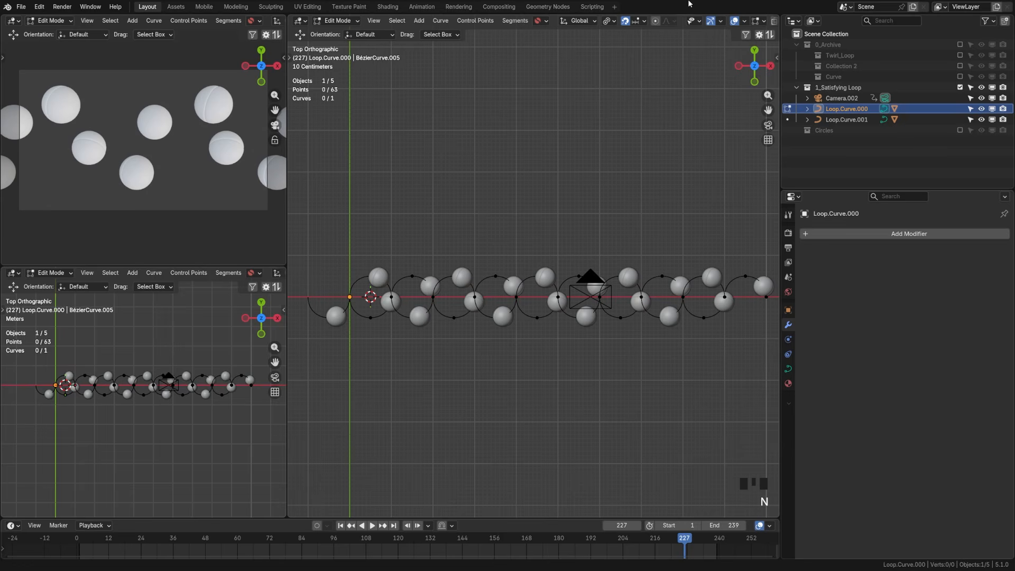
Return to Object Mode and play the animation to check the spheres' motion along the height-offset curves.
key("Tab")
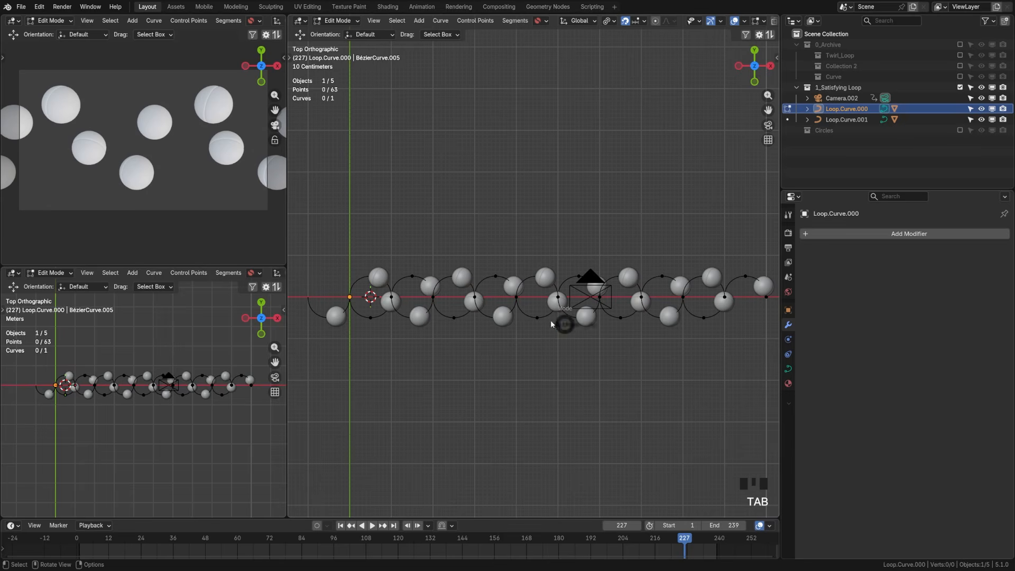
left_click(372, 525)
middle_click_drag(546, 395, 543, 335)
scroll(497, 325, "up", 4)
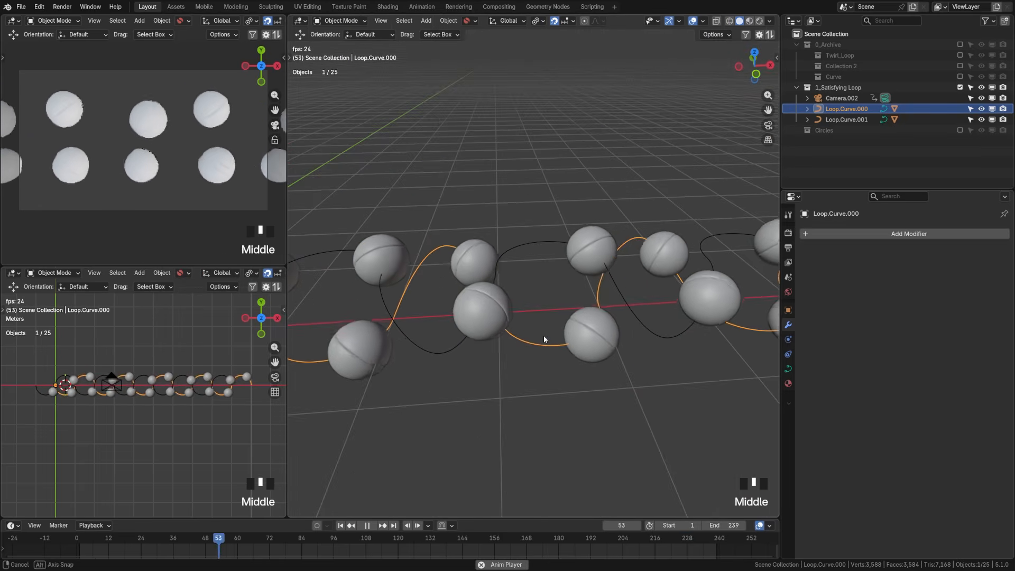
left_click(454, 258)
scroll(491, 261, "down", 2)
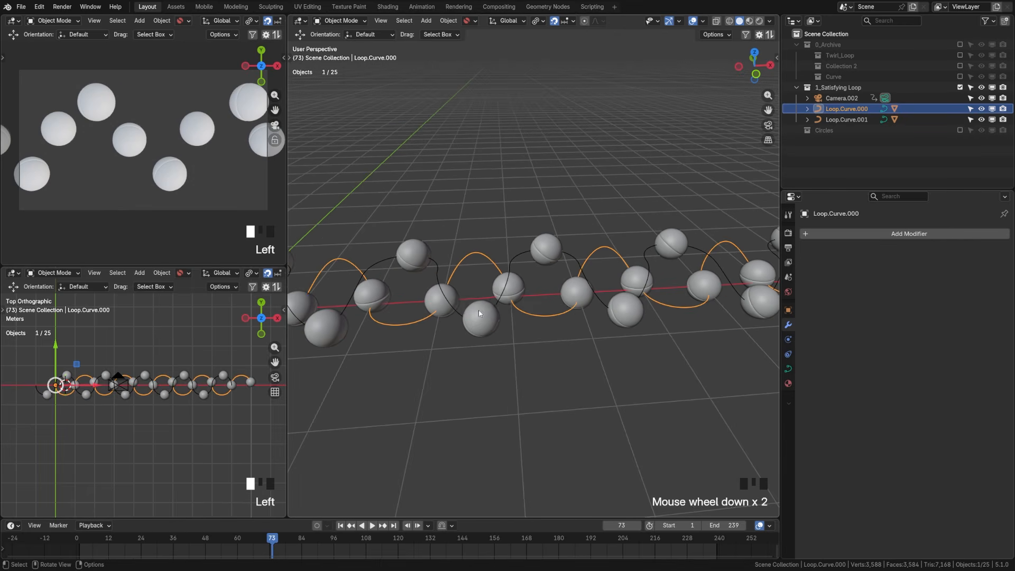
In Edit Mode, select Loop.Curve.000's row of points on the positive Y side from the top view.
key("Tab")
key("KP_7")
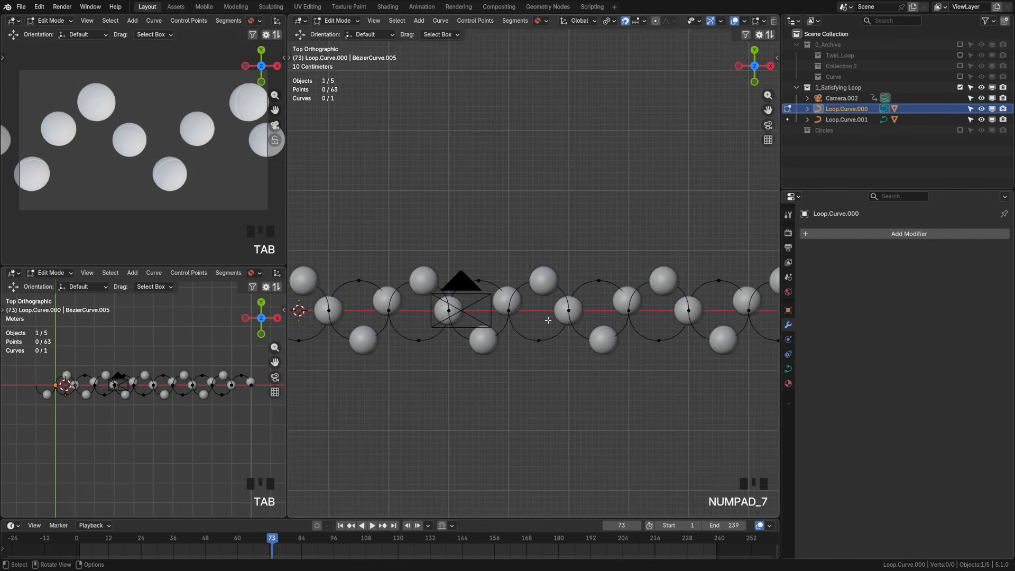
scroll(548, 320, "down", 4)
left_click_drag(373, 246, 696, 283)
scroll(554, 339, "up", 2)
key("Tab")
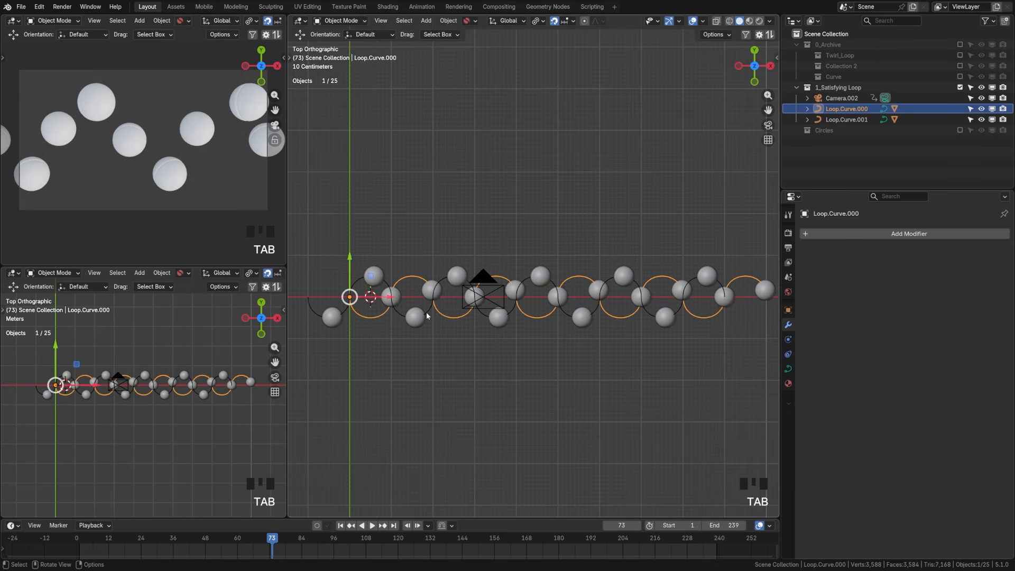
In Edit Mode, select Loop.Curve.001's row of points on the negative Y side from the top view.
left_click(427, 313)
middle_click_drag(521, 338, 510, 309)
key("KP_7")
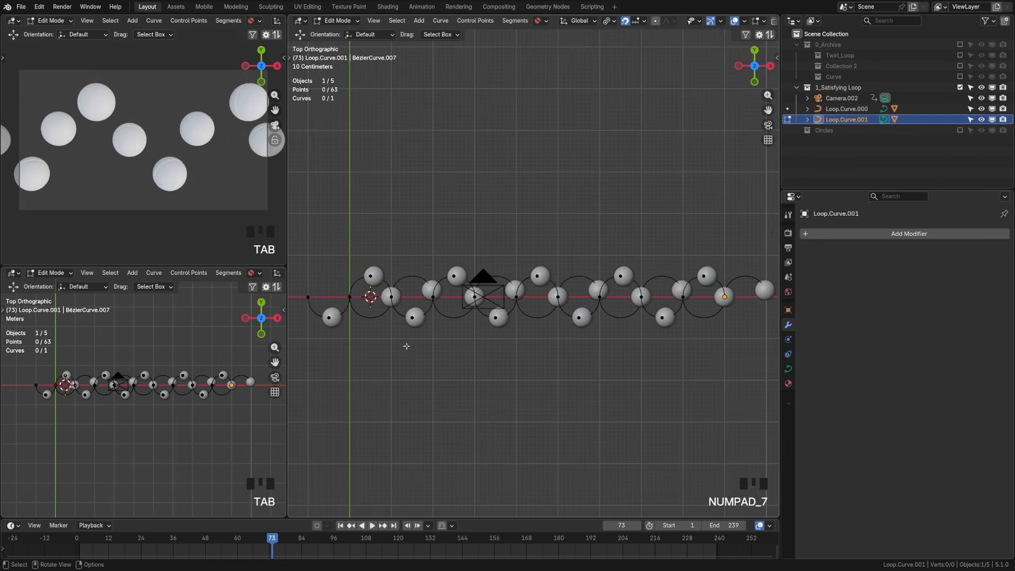
left_click_drag(313, 349, 639, 305)
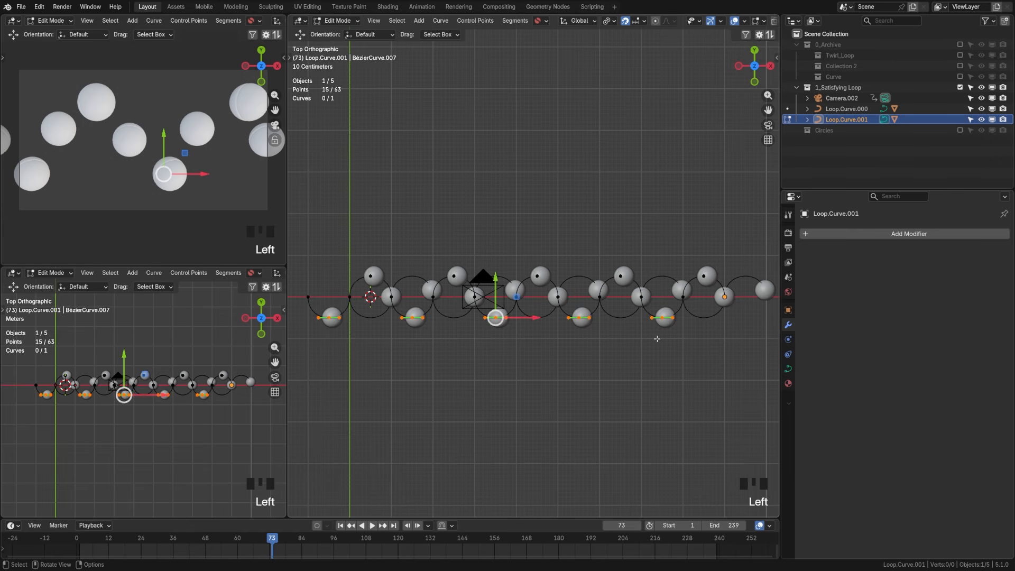
key("Tab")
Edit both loop curves together and scale the selected points' handles by about 1.7 around Individual Origins.
left_click(530, 315, "shift")
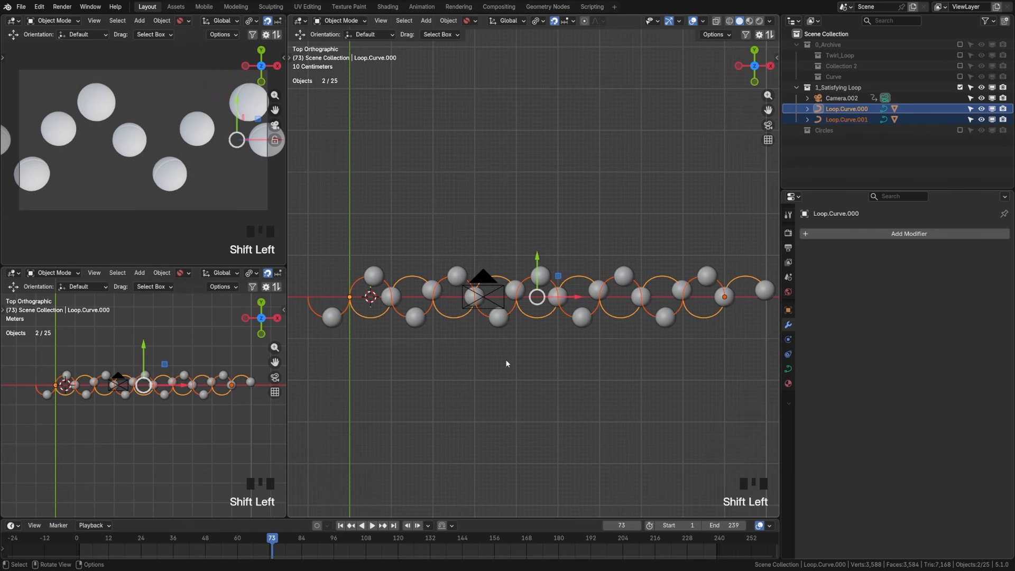
key("Tab")
middle_click_drag(562, 363, 569, 223)
left_click(608, 21)
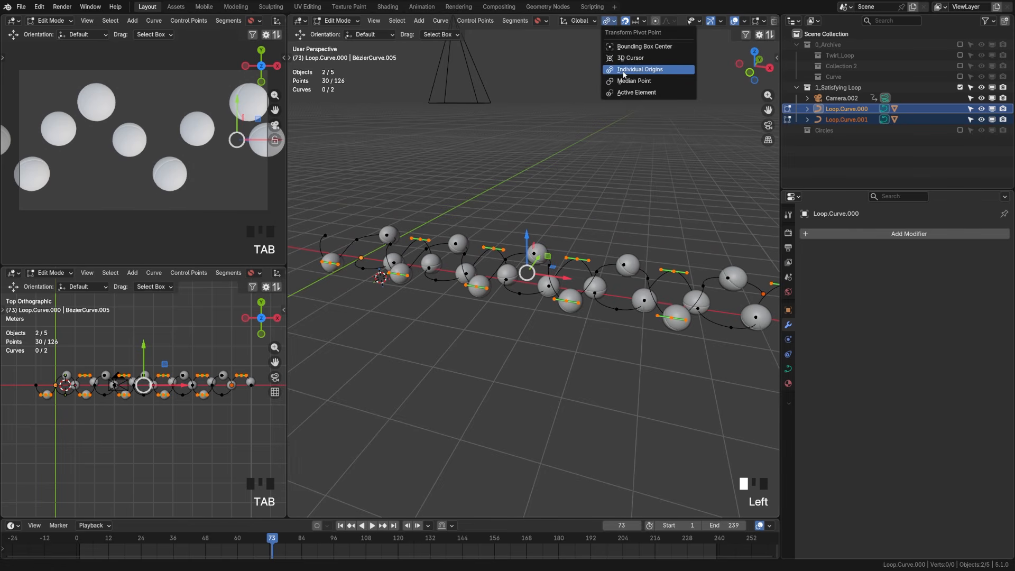
scroll(552, 274, "up", 2)
scroll(552, 273, "up", 4)
middle_click_drag(552, 273, 464, 273, "shift")
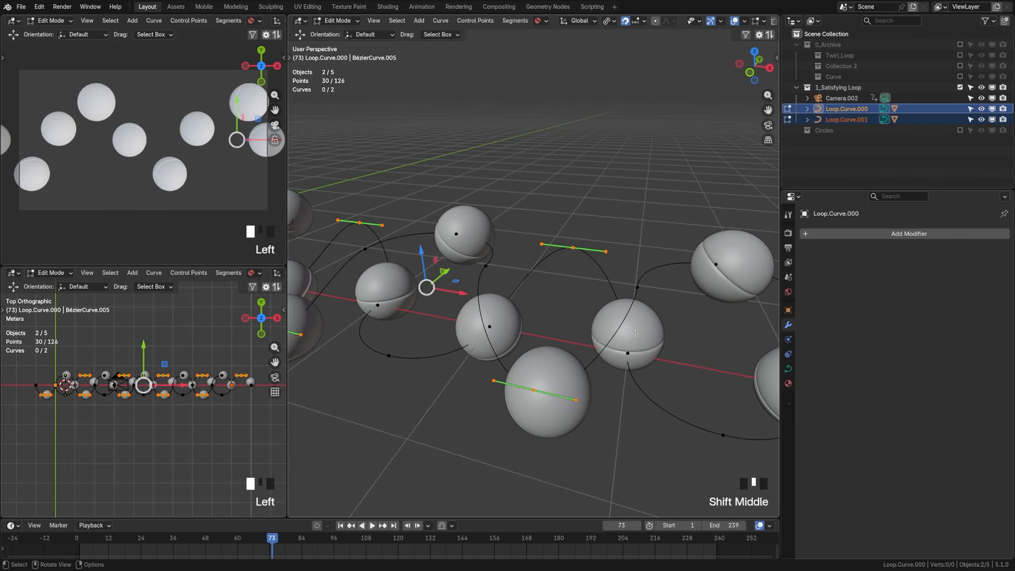
key("s")
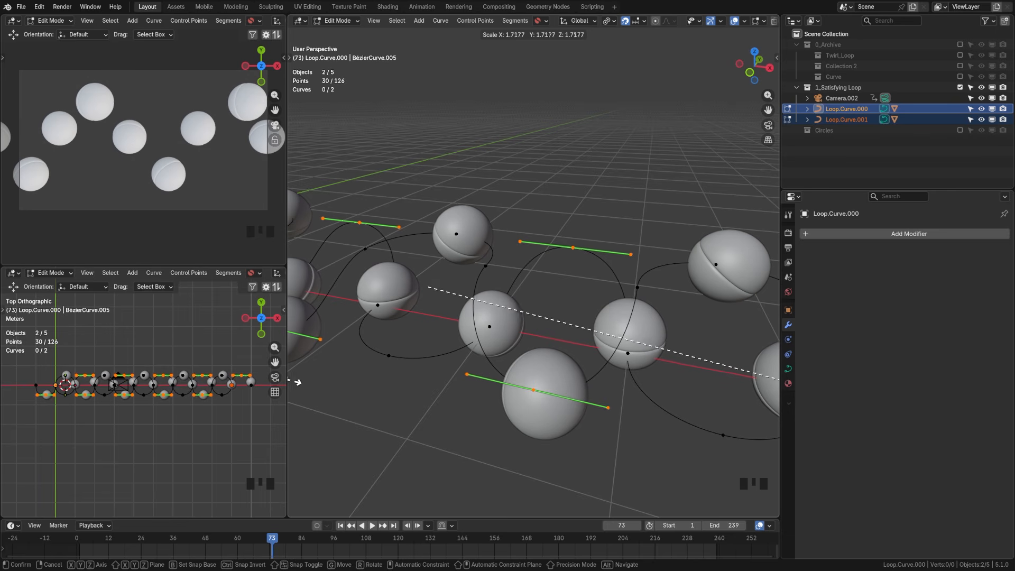
left_click(426, 288)
Restore the point selection on both curves, scale the handles again by about 1.04, and return to Object Mode with nothing selected.
key("alt+a")
scroll(547, 381, "down", 2)
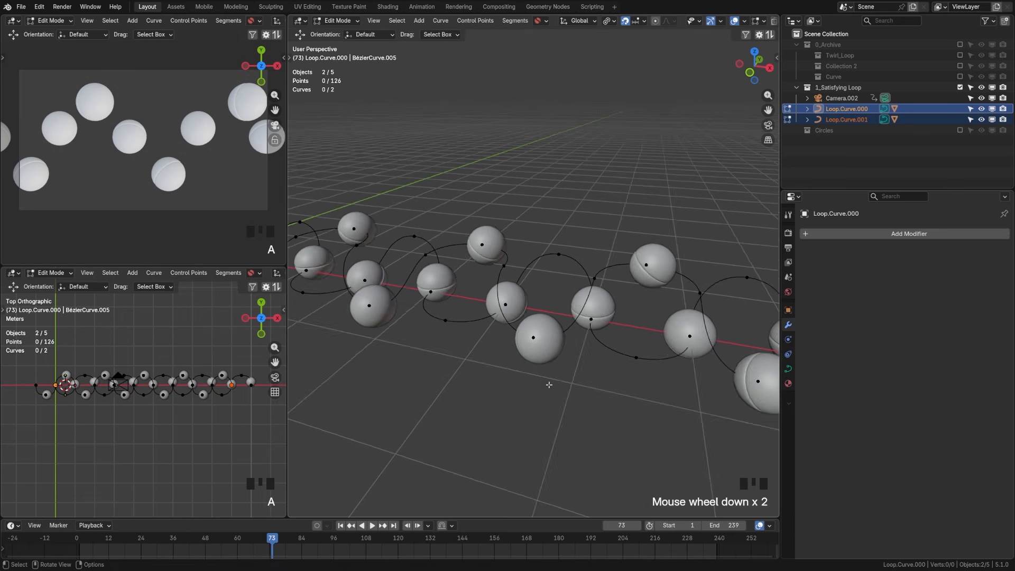
mouse_move(546, 380)
middle_mouse_down()
mouse_move(482, 393)
mouse_move(618, 371)
mouse_move(535, 403)
mouse_move(547, 398)
middle_mouse_up()
key("ctrl+z")
key("s")
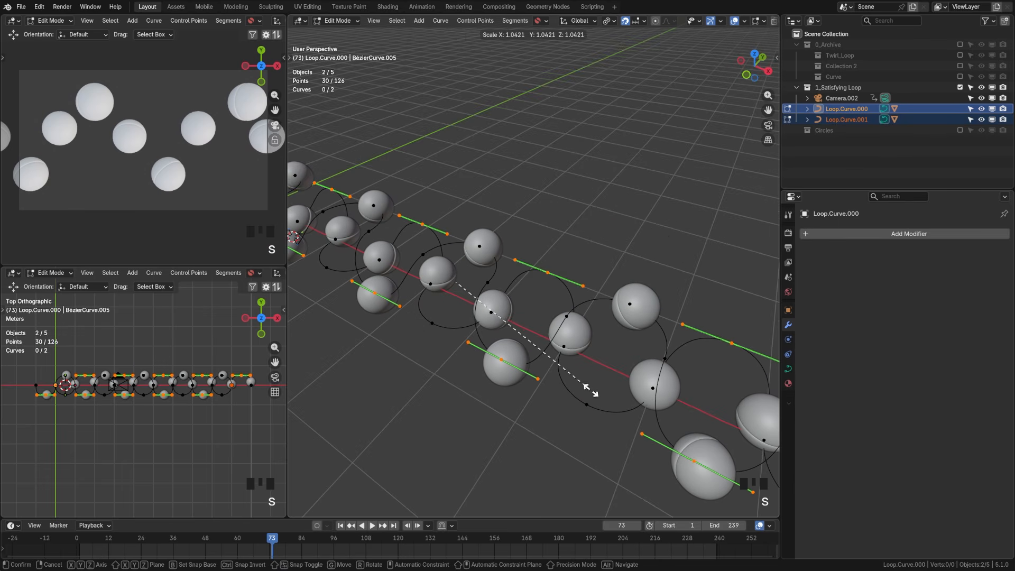
left_click(588, 388)
key("a")
key("a")
key("Tab")
left_click(493, 382)
key("a")
key("a")
scroll(486, 377, "down", 3)
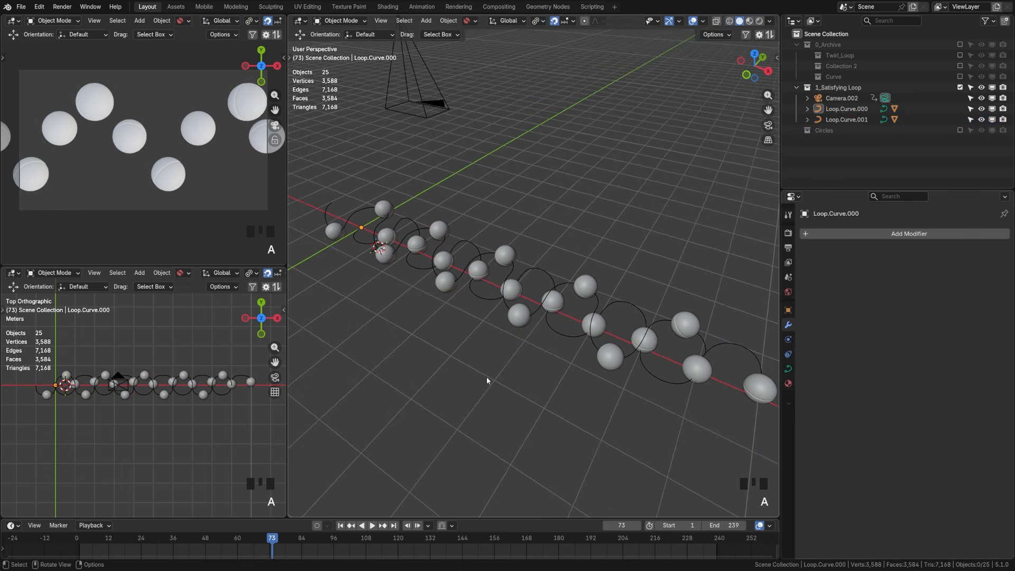
Reset the 3D cursor to the world origin and frame the start of the curves closely in the small top view.
middle_click_drag(425, 370, 476, 381)
middle_click_drag(235, 408, 240, 405, "shift")
scroll(112, 407, "down", 2)
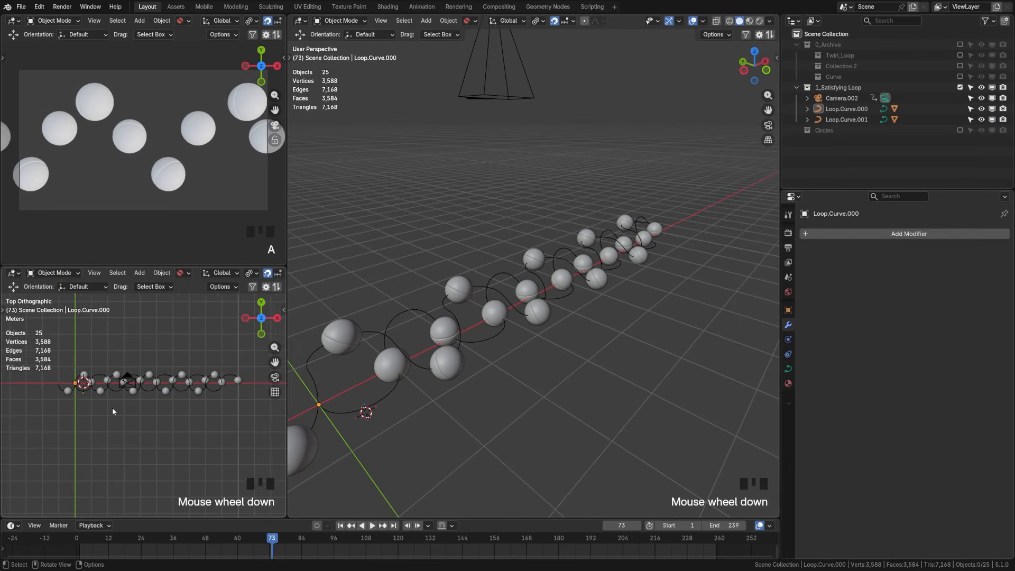
scroll(112, 408, "up", 2)
middle_click_drag(71, 411, 136, 408, "shift")
key("shift+c")
scroll(150, 407, "up", 6)
scroll(136, 408, "up", 8)
middle_click_drag(214, 411, 118, 397, "shift")
Add a Bézier circle with a 0.25 m radius at the world origin.
key("shift+a")
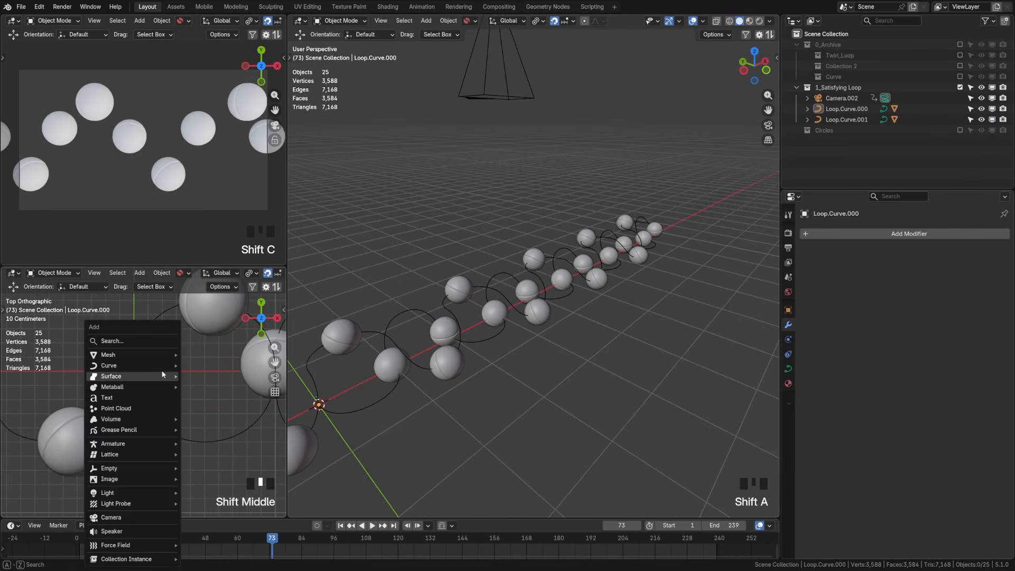
mouse_move(141, 366)
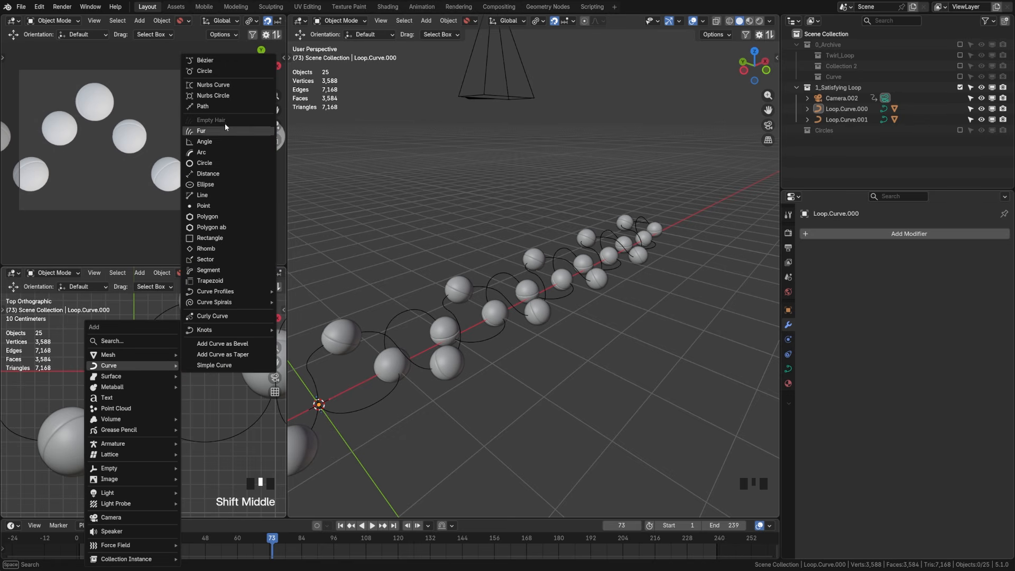
left_click(223, 72)
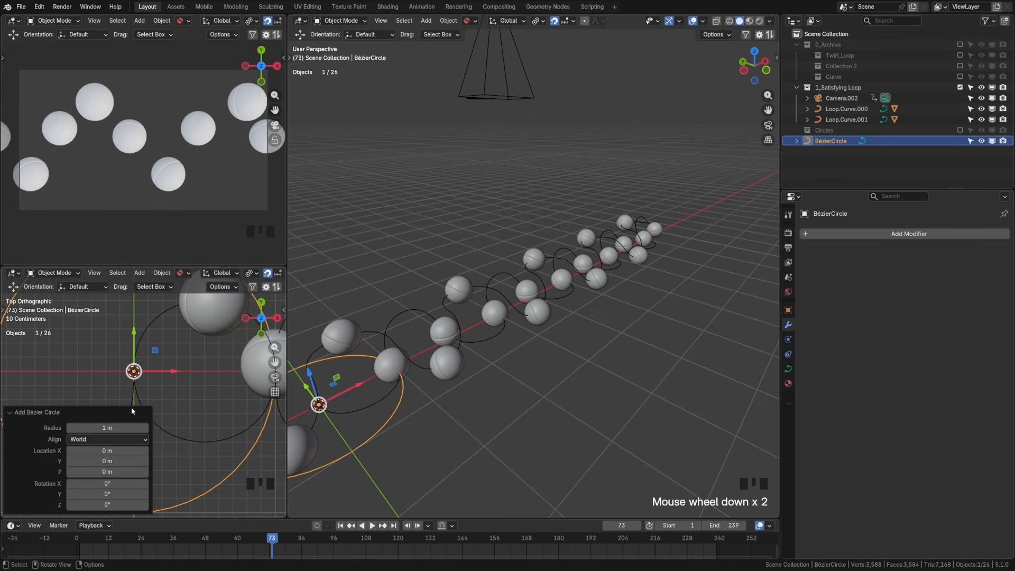
left_click_drag(96, 427, 96, 426)
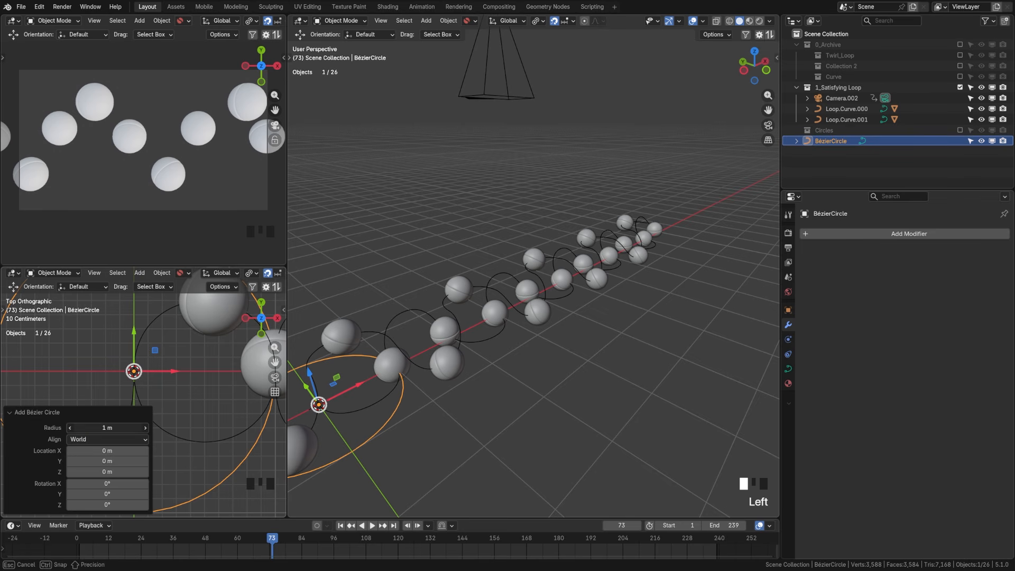
key("Return")
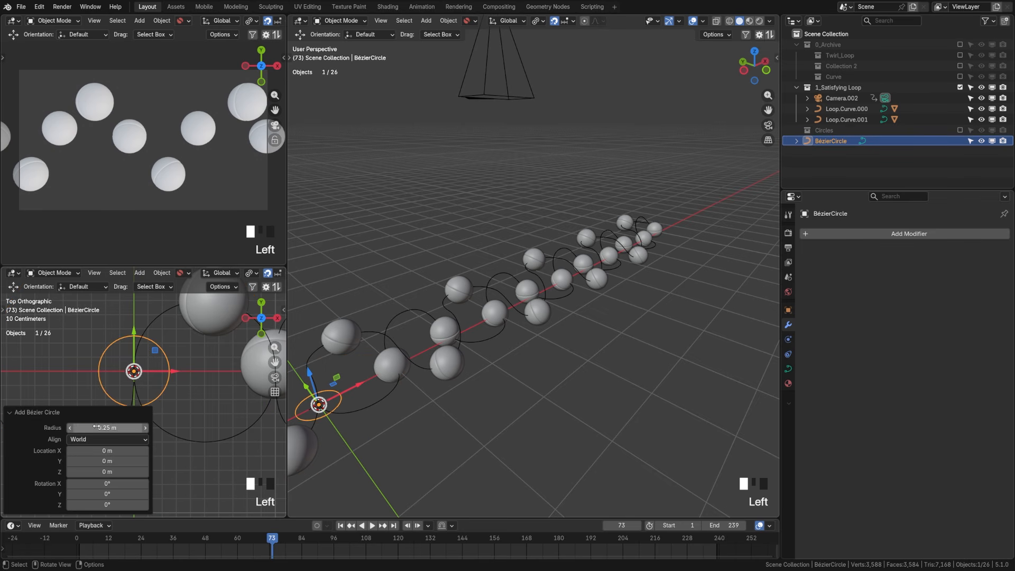
left_click(96, 384)
In Edit Mode, open the Bézier circle by toggling its cyclic state off, then deselect all its points.
key("Tab")
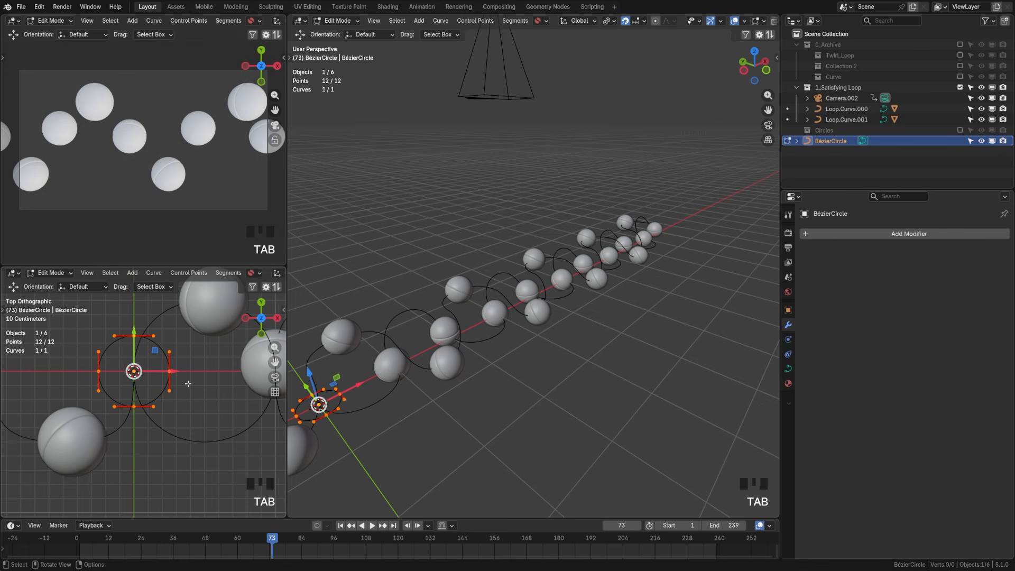
left_click(154, 273)
left_click(176, 371)
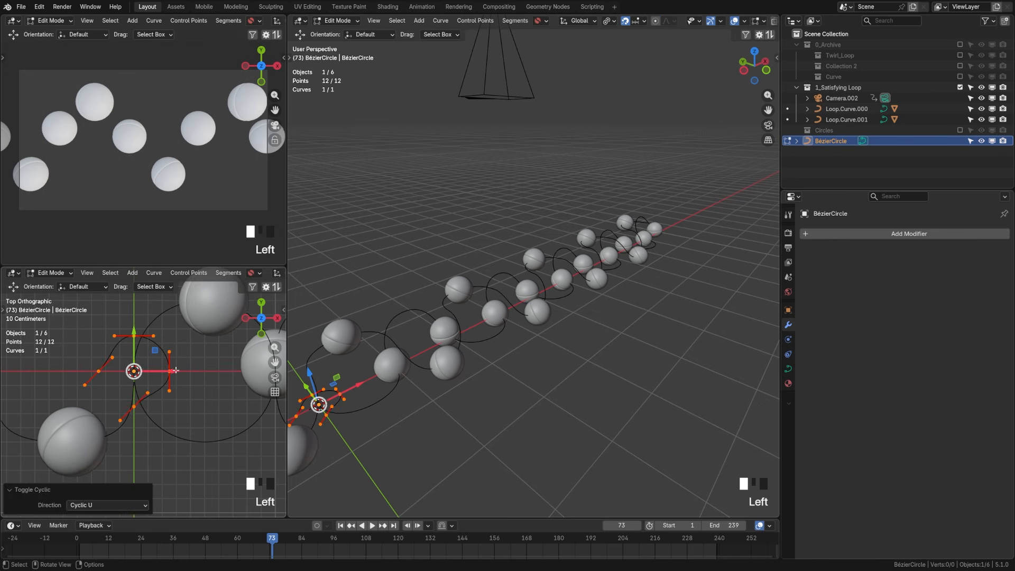
middle_click_drag(155, 405, 161, 382, "shift")
key("a")
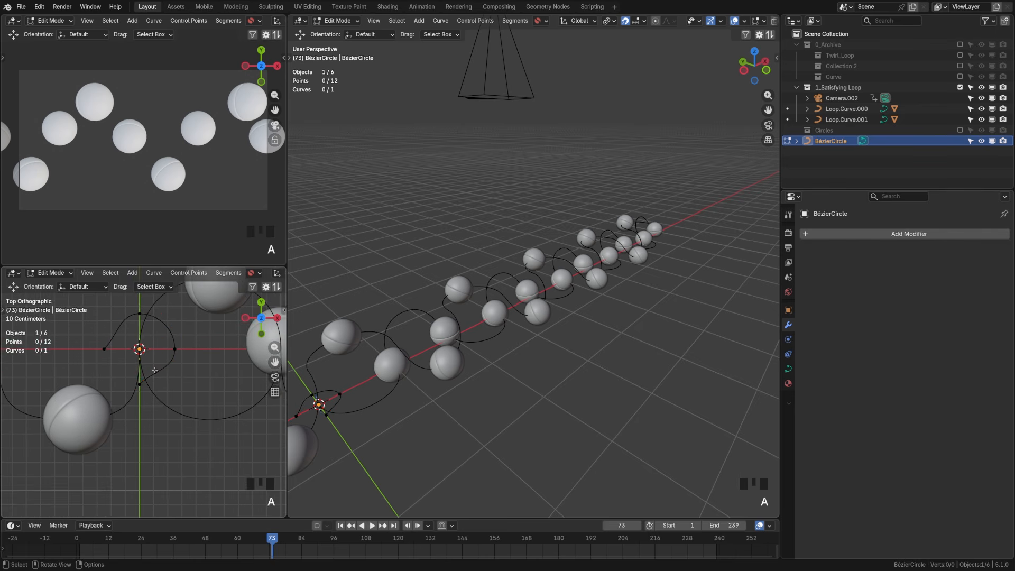
Delete the Bézier circle's control point on the negative X side.
scroll(154, 370, "up", 1)
middle_click_drag(84, 331, 81, 363, "shift")
left_click(93, 373)
key("x")
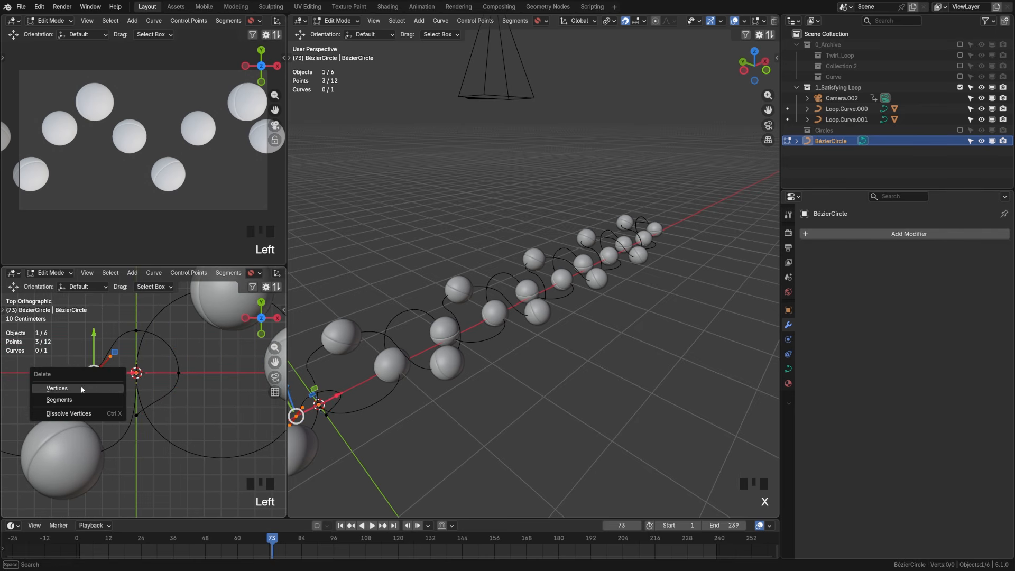
left_click(82, 389)
Rotate the curve's positive Y end point by -45° and its negative Y end point by 45° to form a clean half circle.
left_click(136, 332)
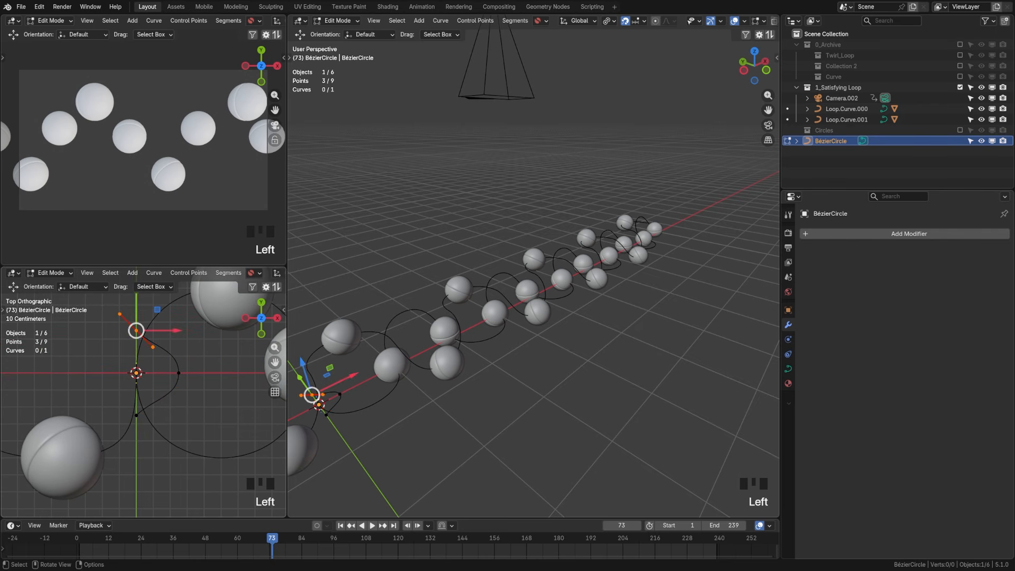
type("r45")
key("Return")
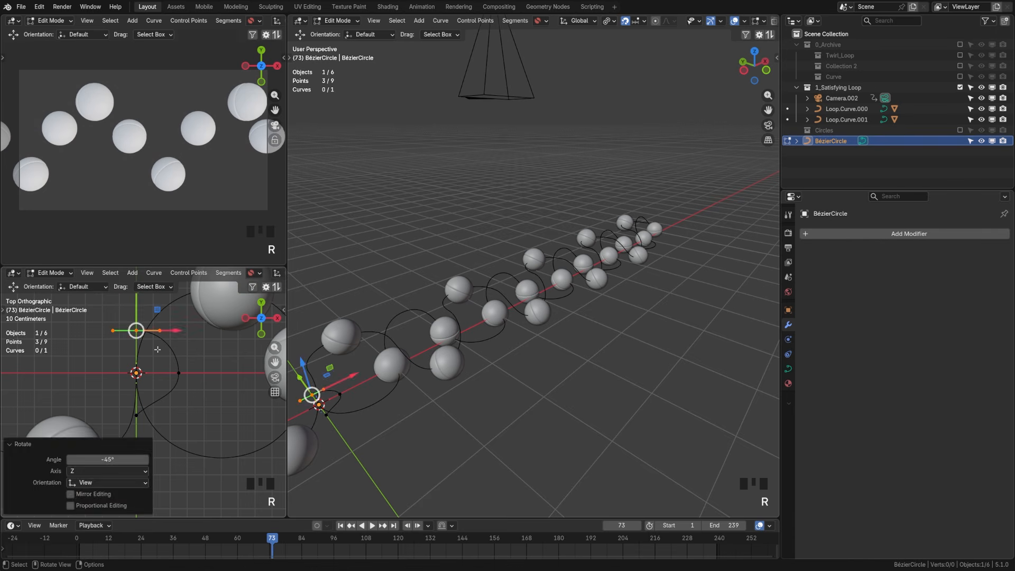
key("alt+a")
left_click(136, 415)
type("r")
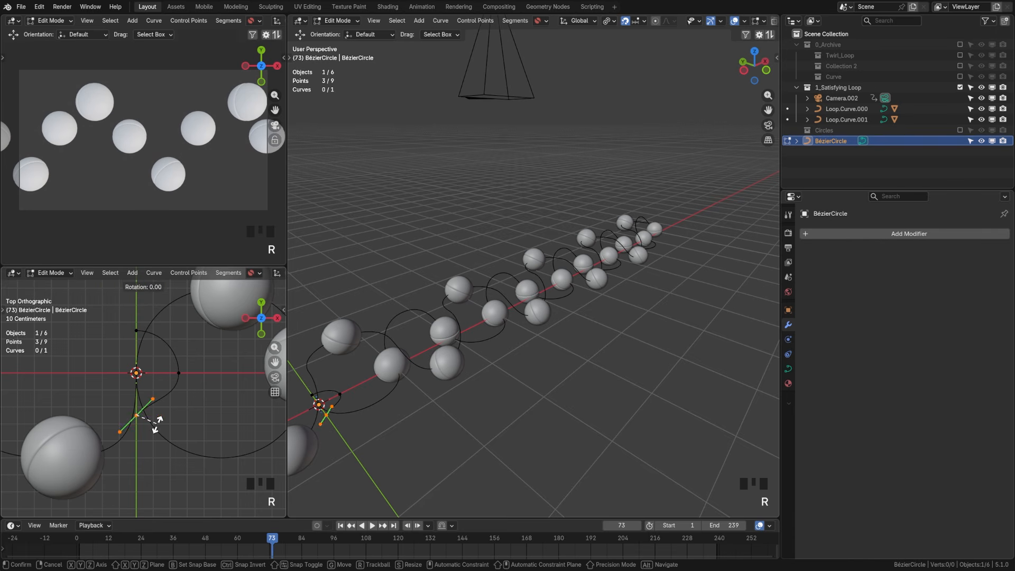
type("45")
key("Return")
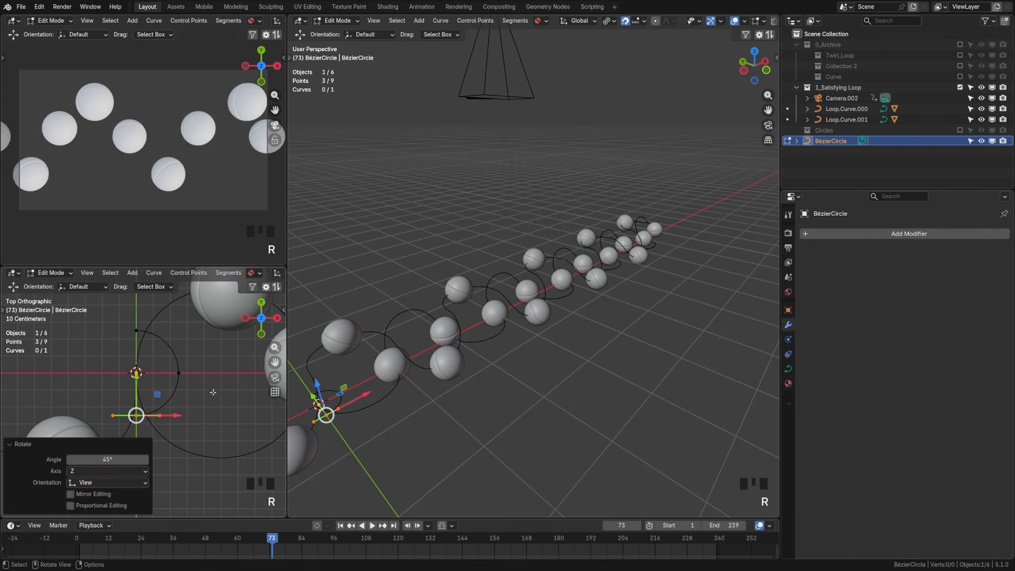
key("Tab")
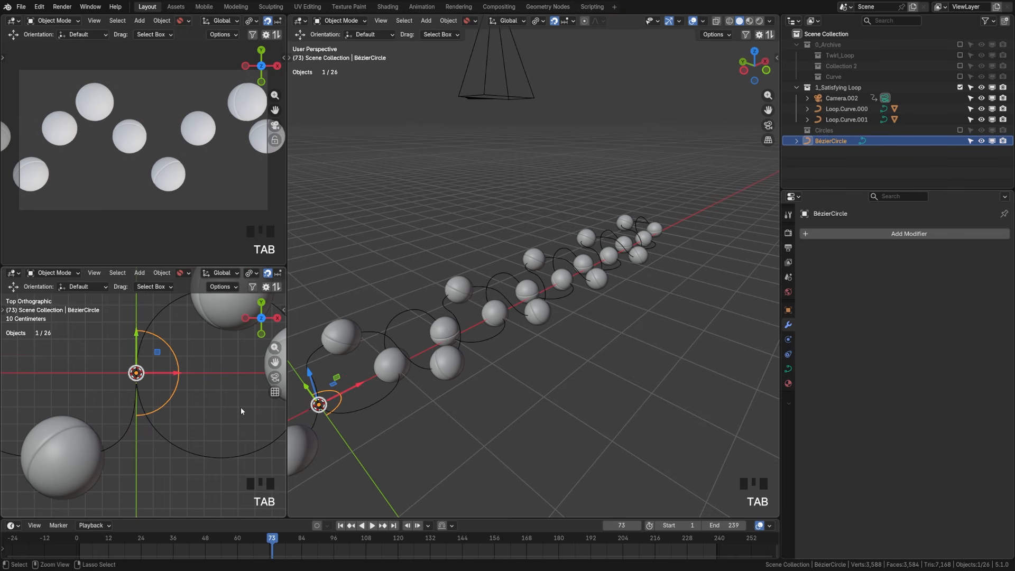
Save the file and create a new collection named Tubes in the Scene Collection.
key("ctrl+s")
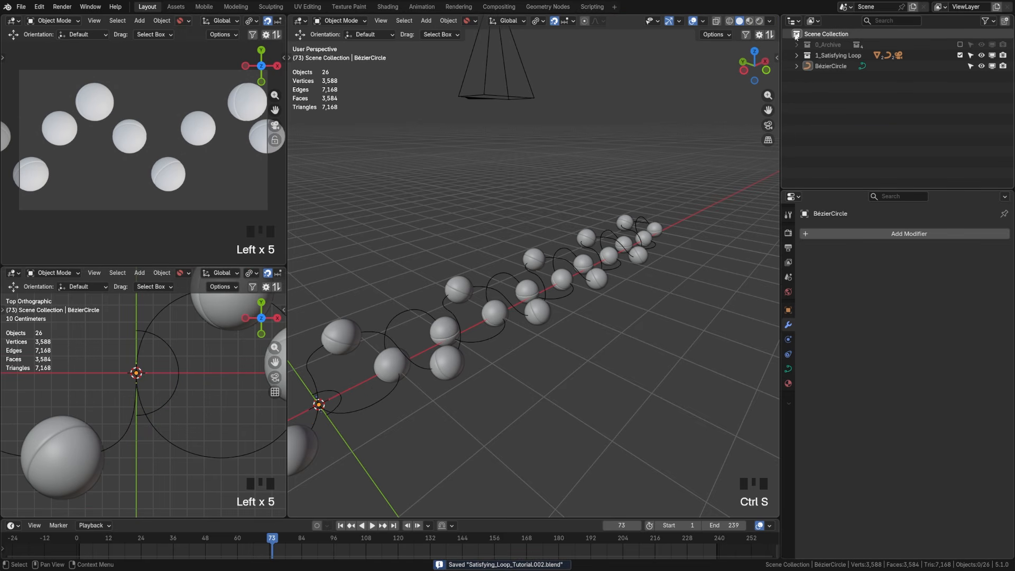
left_click(1004, 20)
double_click(839, 66)
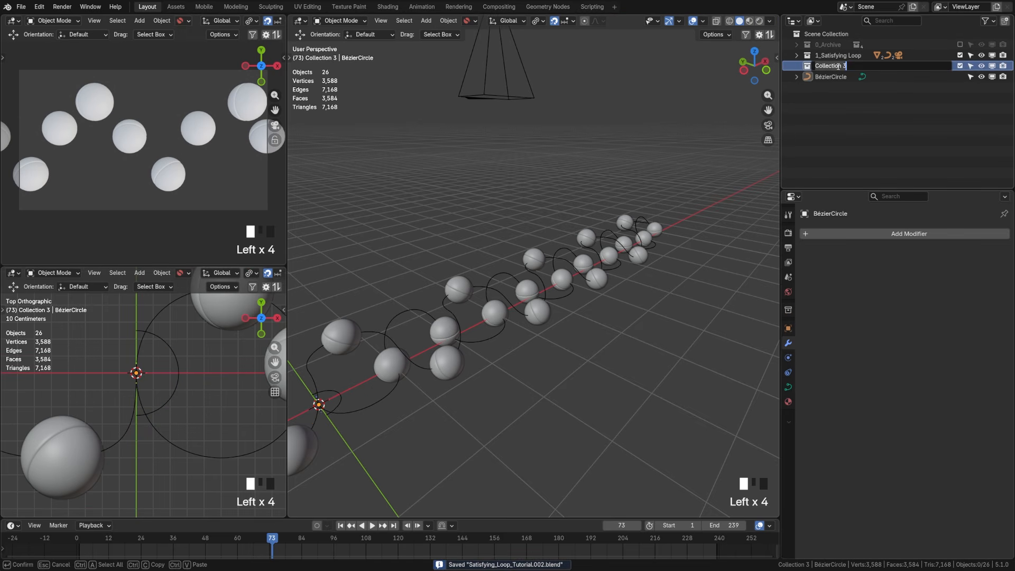
key("Return")
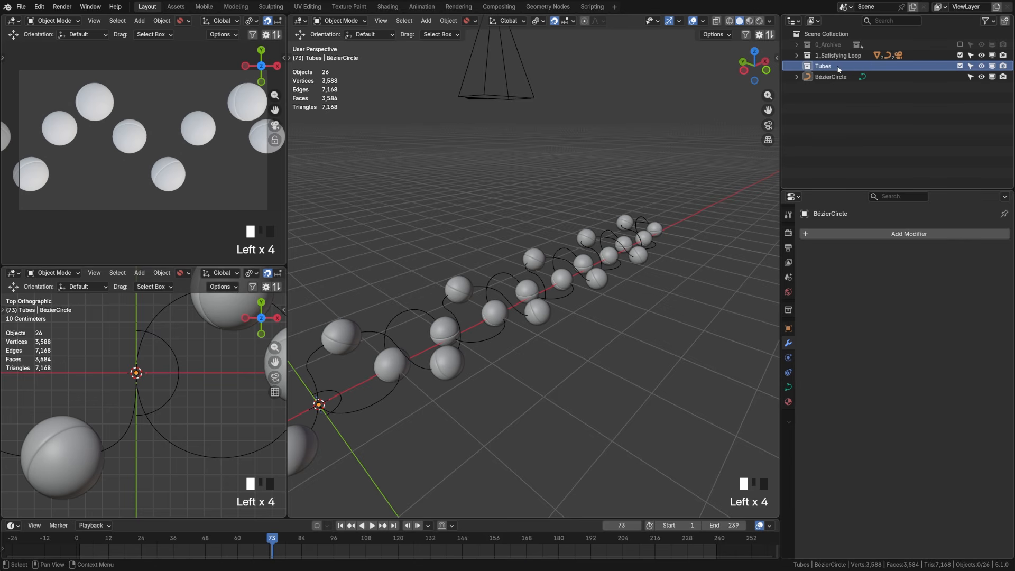
Rename the half-circle curve Tube_Shape.
left_click(835, 76)
double_click(834, 77)
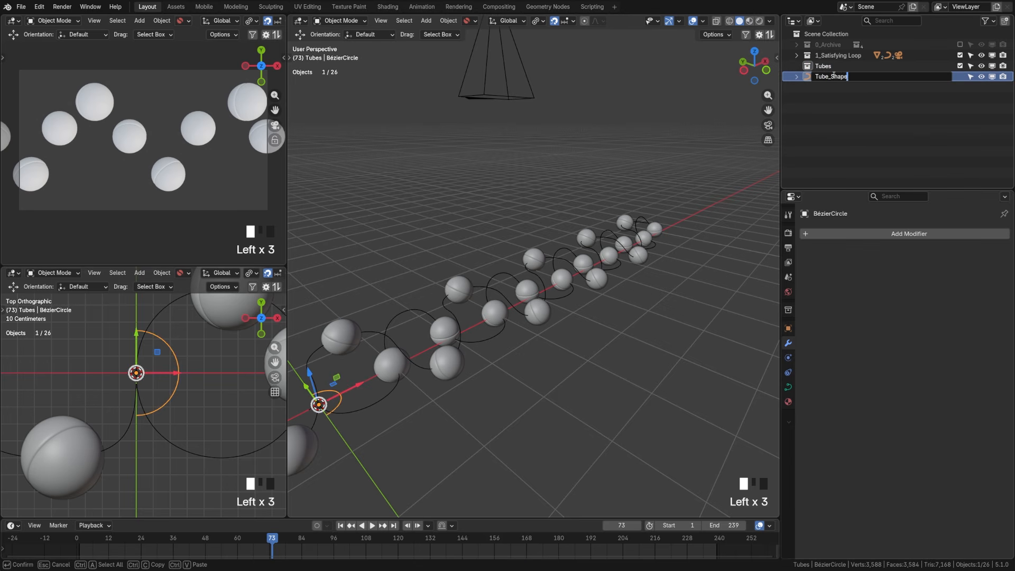
key("Return")
Move Tube_Shape into the Tubes collection and save the file.
left_click_drag(834, 77, 825, 67)
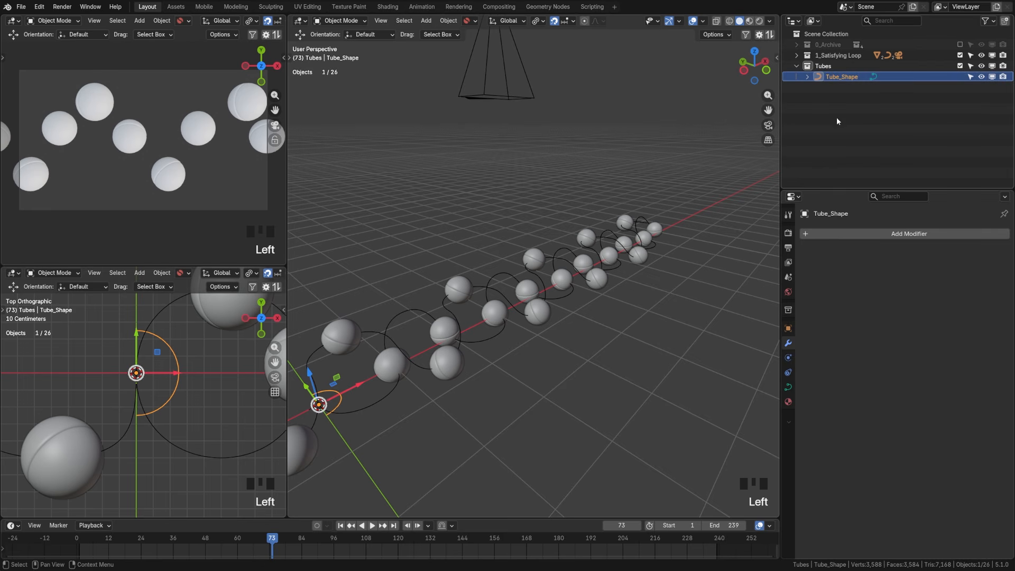
key("ctrl+s")
middle_click_drag(370, 387, 457, 350, "shift")
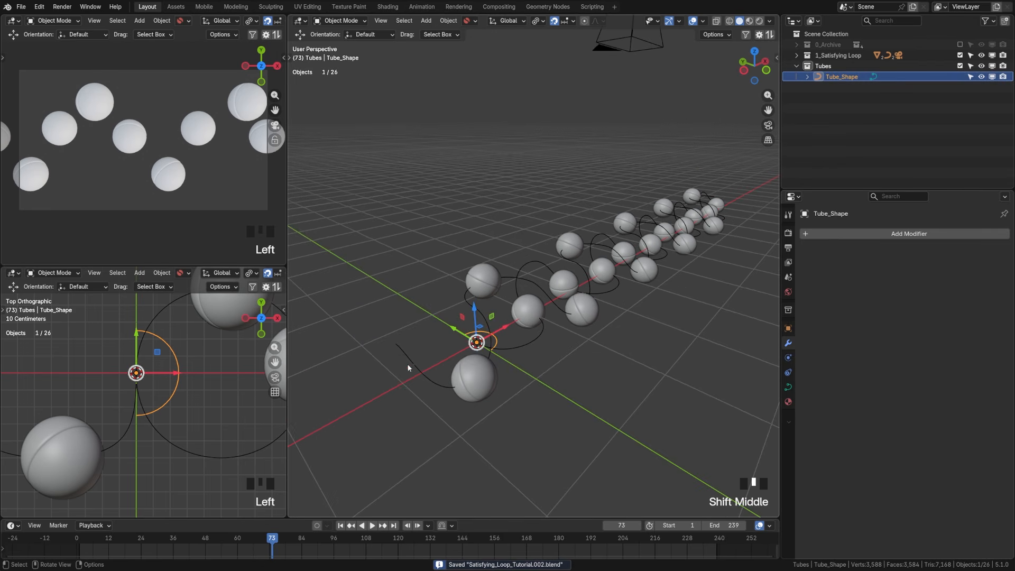
Switch the bevel of the raised loop curve Loop.Curve.001 to Object, use Tube_Shape as the bevel object, and save the file.
left_click(560, 360)
scroll(560, 360, "up", 2)
scroll(754, 358, "down", 1)
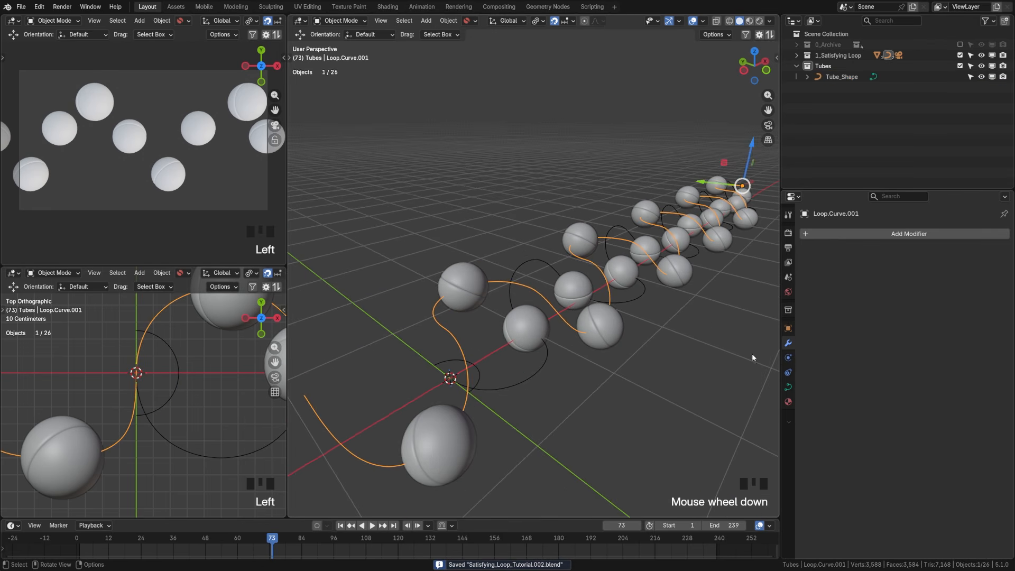
left_click(789, 388)
scroll(949, 457, "down", 6)
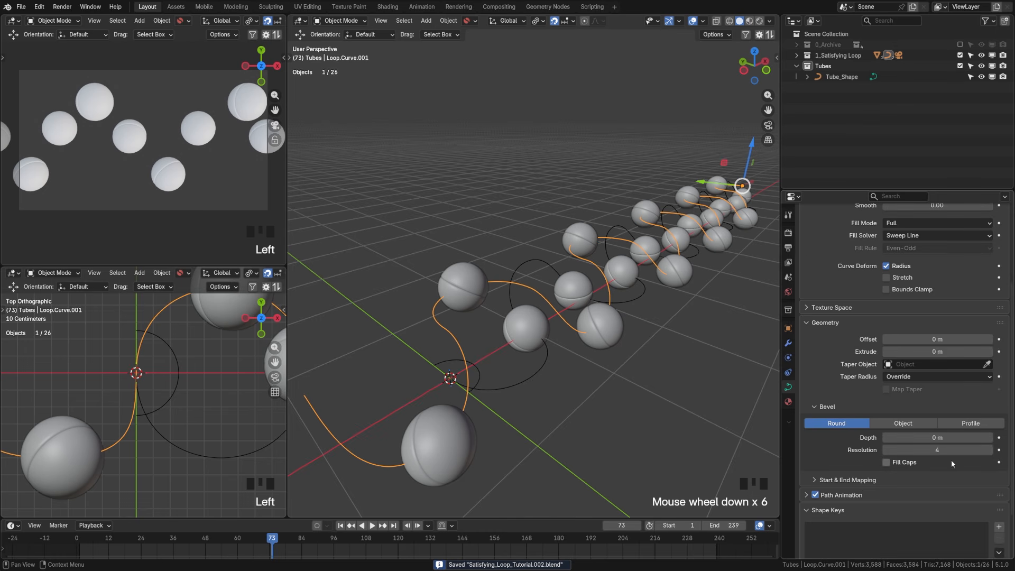
left_click(904, 423)
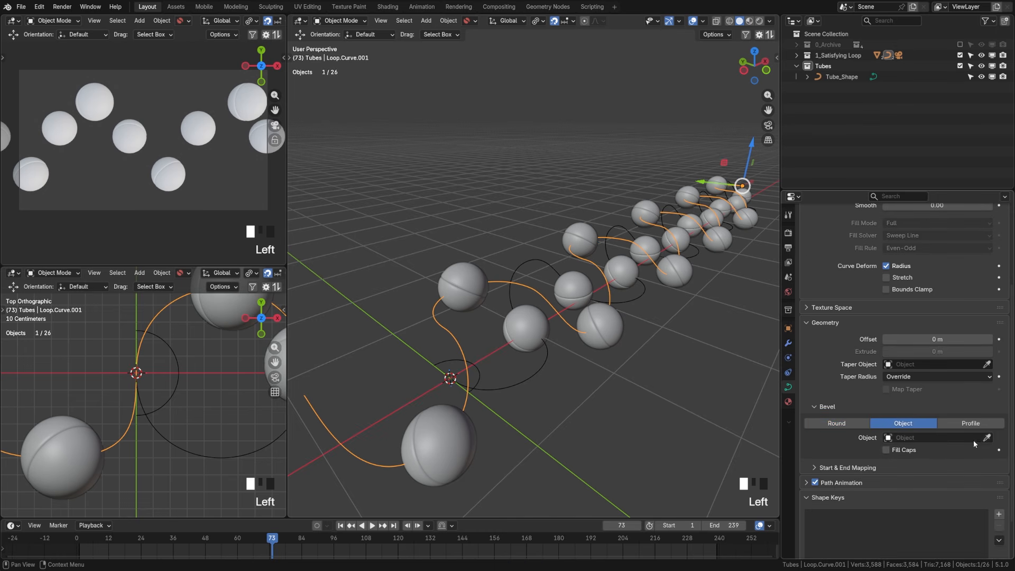
left_click(478, 369)
middle_click_drag(478, 370, 405, 361, "shift")
key("ctrl+s")
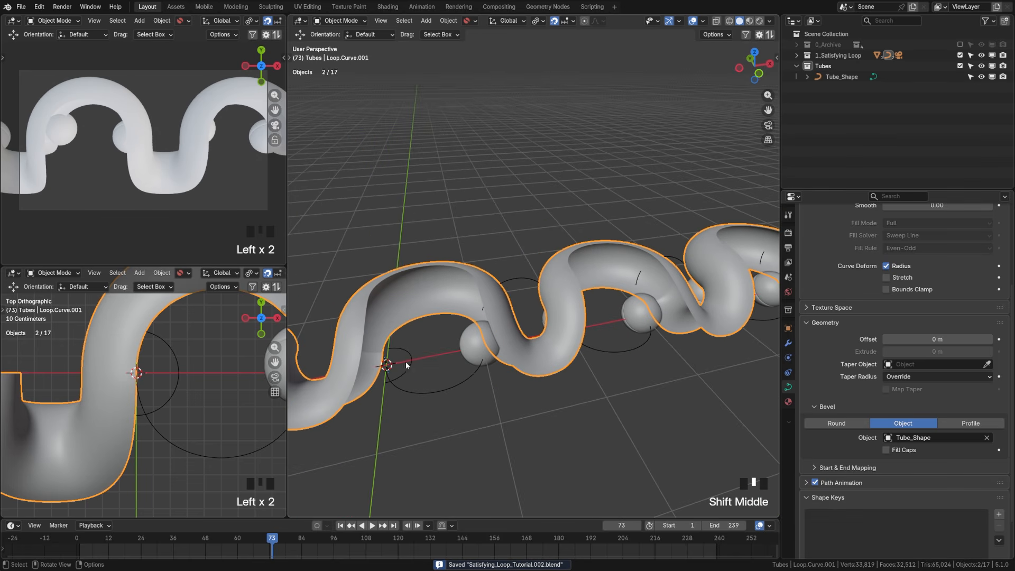
Isolate Tube_Shape in the top view and select all of its control points in Edit Mode.
left_click(413, 361)
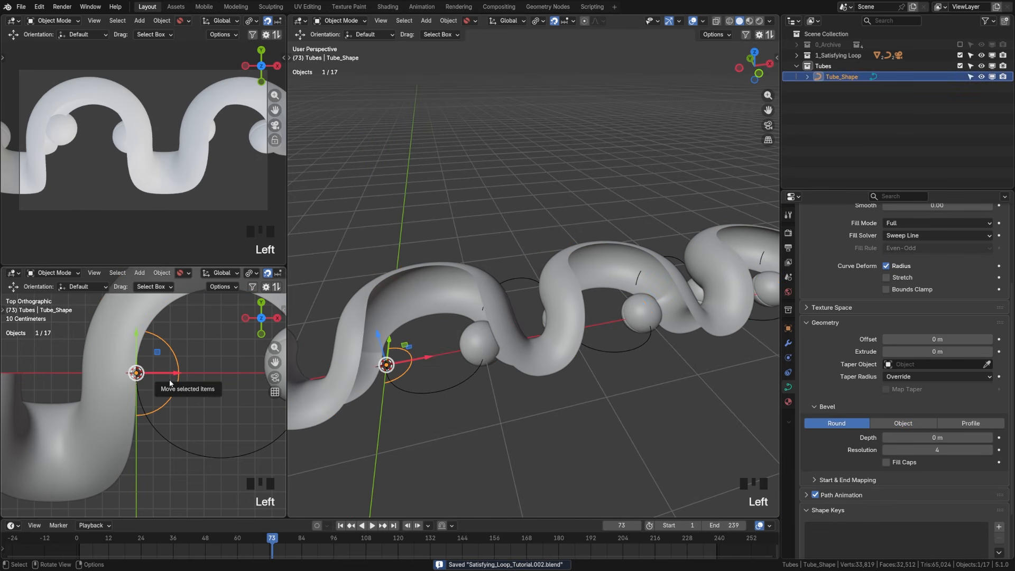
key("KP_Divide")
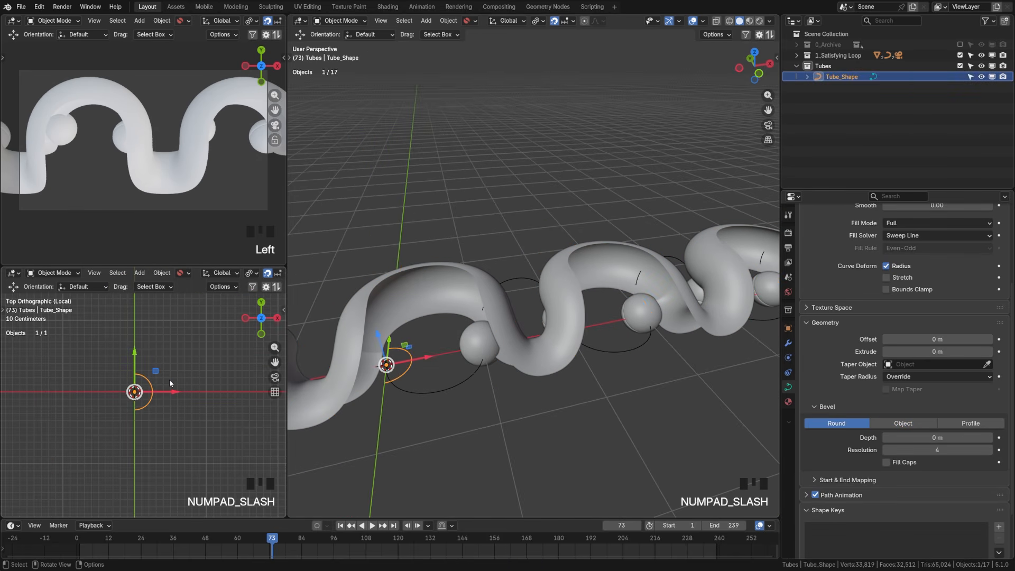
key("Tab")
scroll(257, 382, "up", 5)
middle_click_drag(177, 429, 197, 369, "shift")
key("a")
key("a")
key("a")
Try to rotate the half circle's points by 90° about their individual origins and about the median point.
type("r90")
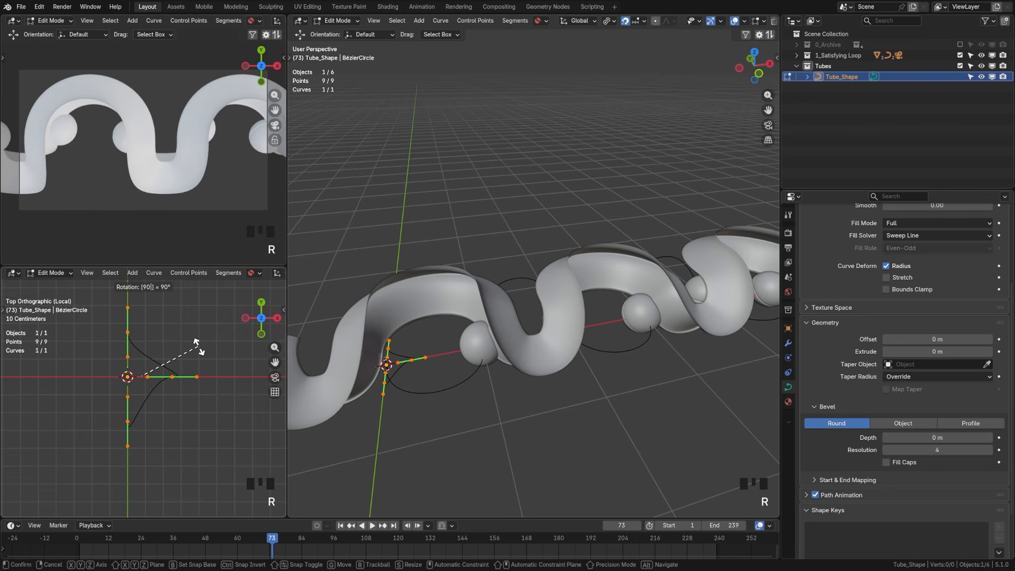
key("Return")
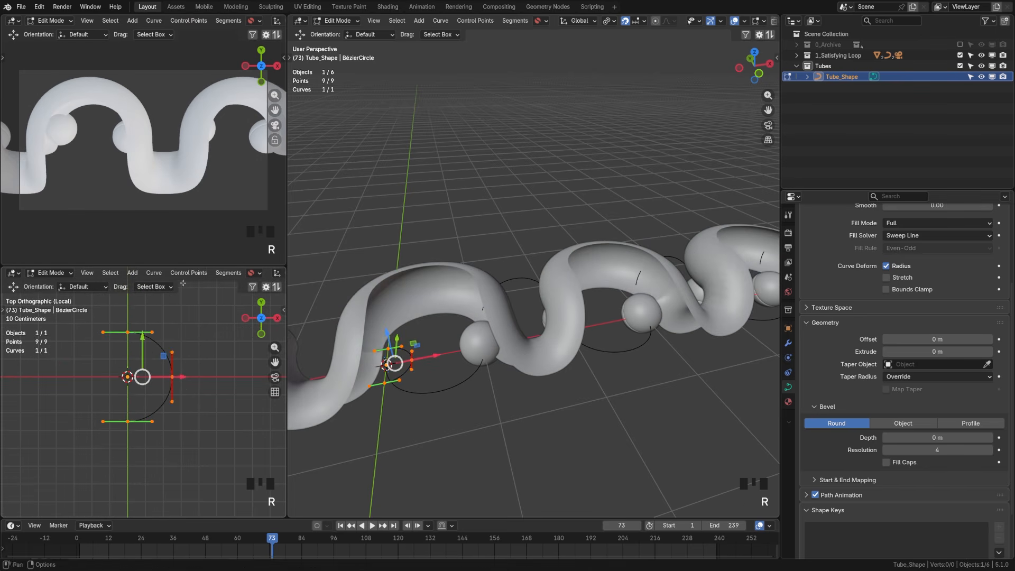
middle_click_drag(212, 273, 58, 273)
left_click(166, 273)
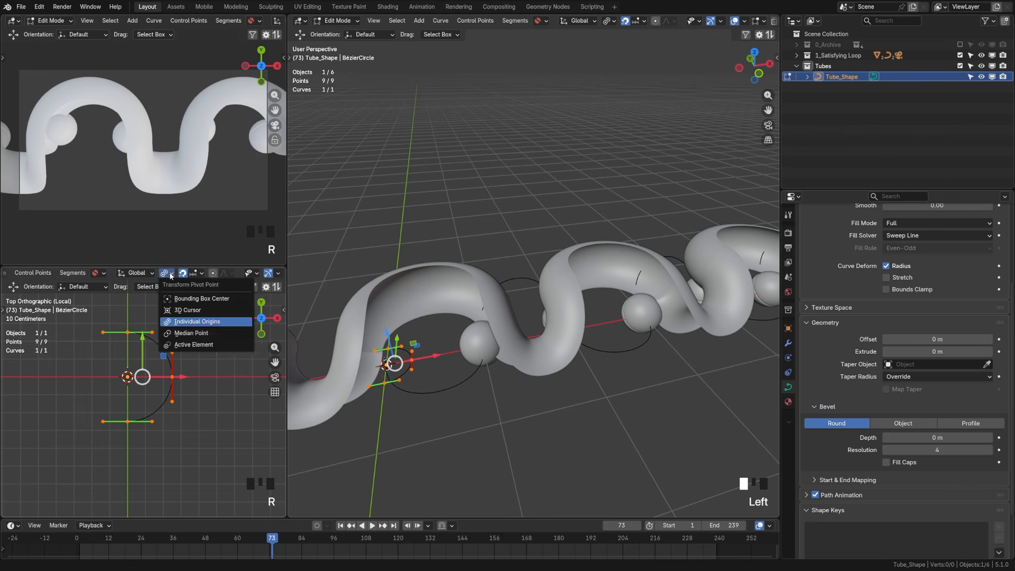
left_click(191, 334)
type("r90")
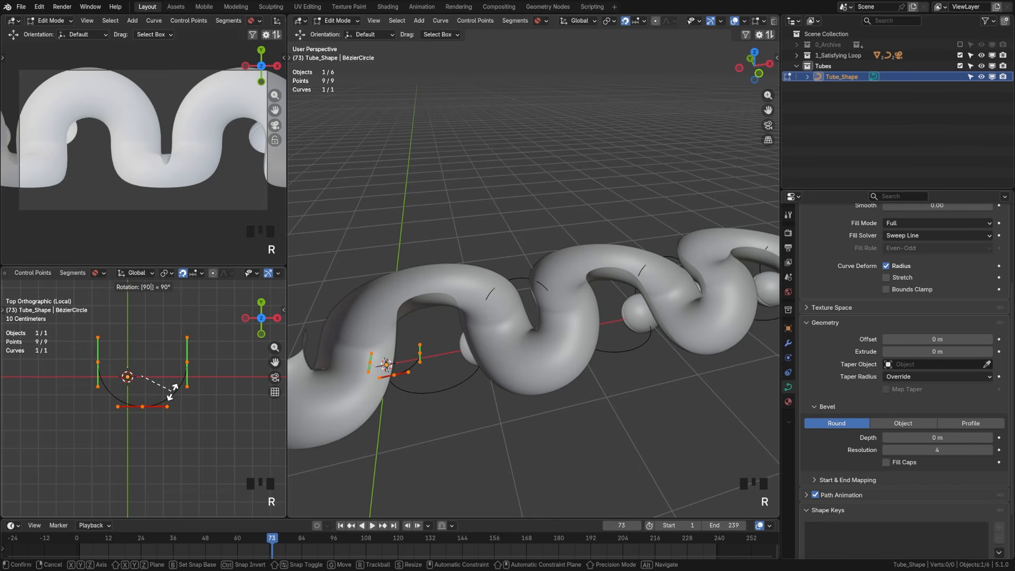
left_click(172, 392)
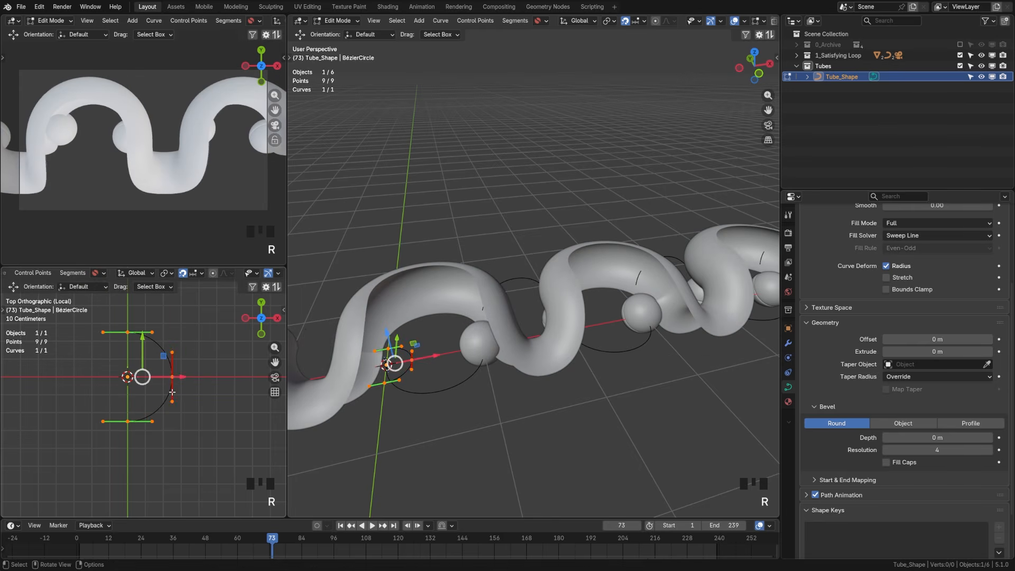
Rotate all of Tube_Shape's points by 90° about the 3D cursor and return to Object Mode.
left_click(163, 275)
left_click(180, 312)
type("r90")
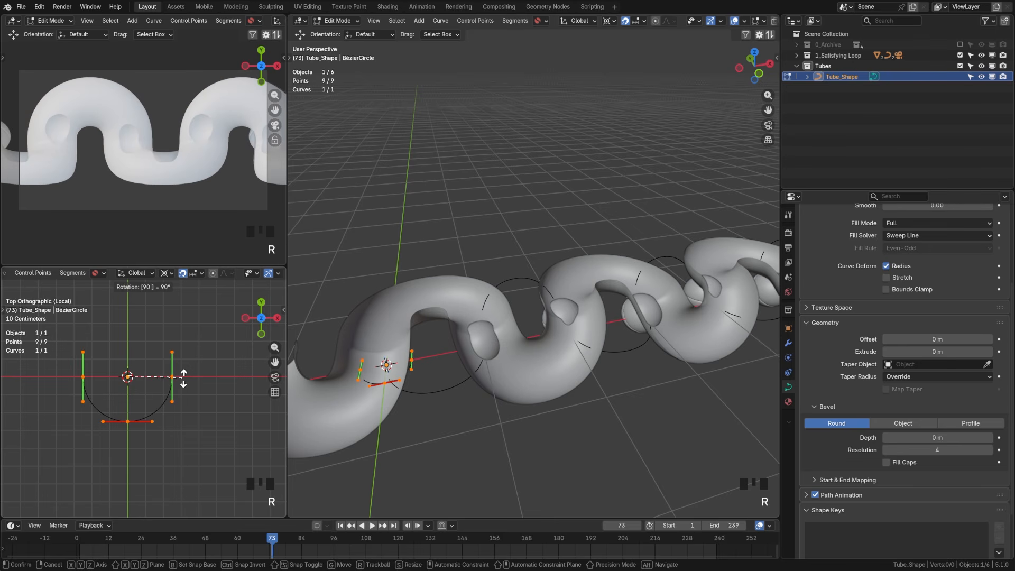
key("Return")
middle_click_drag(318, 349, 509, 327)
key("Tab")
Clear the bevel object from Loop.Curve.001 and duplicate both loop curves in place without their spheres.
left_click(579, 282)
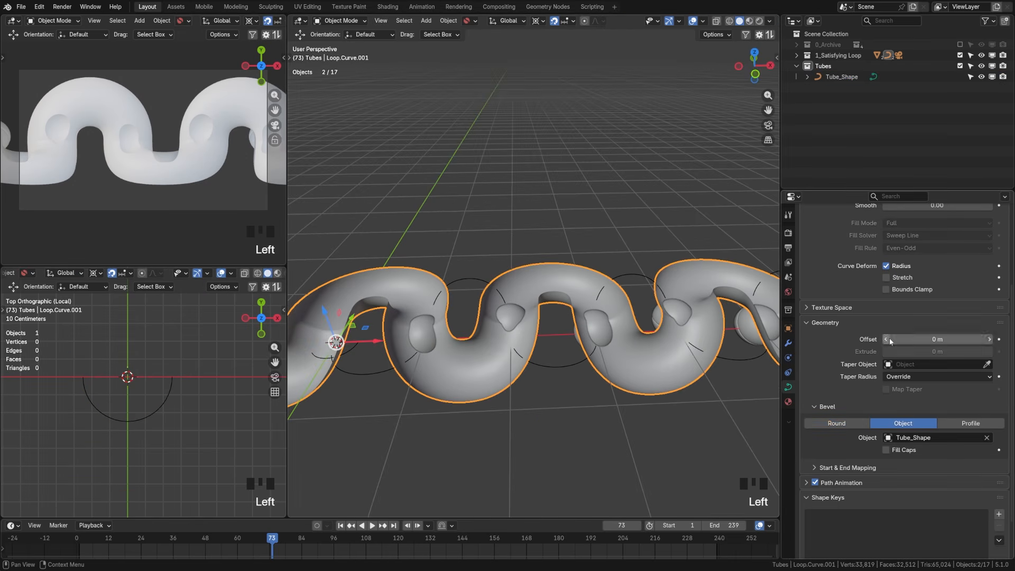
left_click(985, 438)
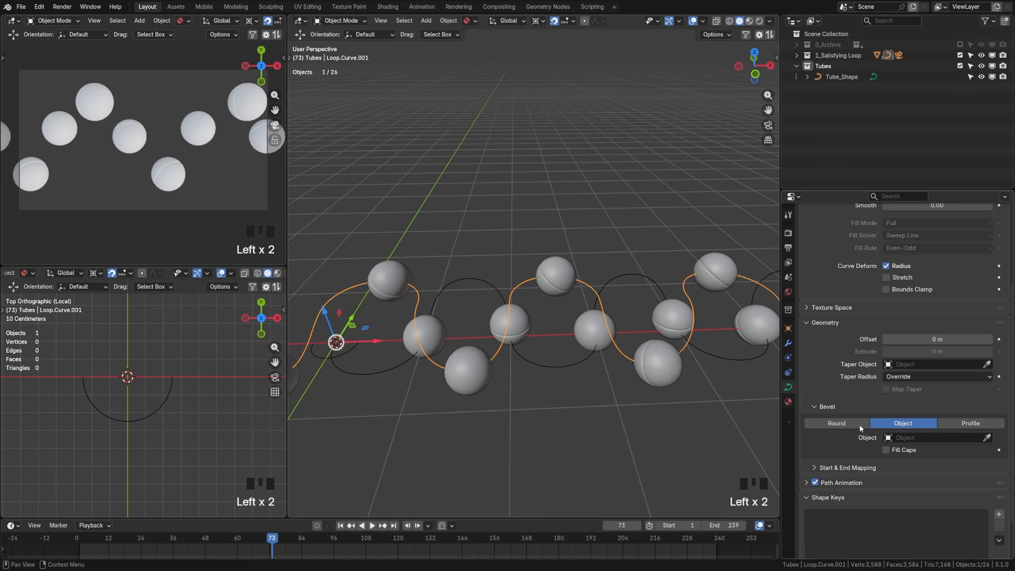
left_click(797, 55)
left_click(843, 75)
left_click(844, 88, "shift")
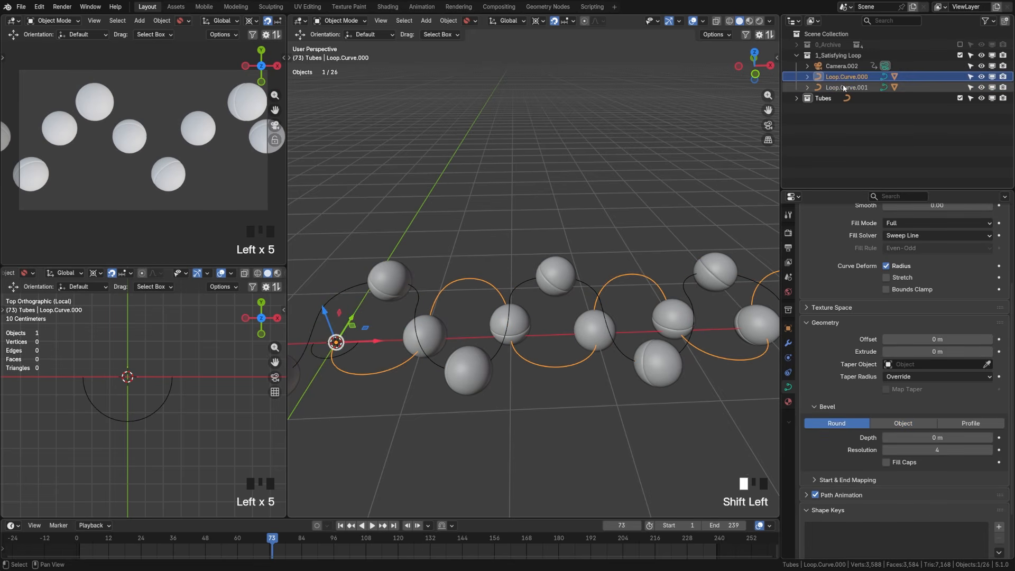
key("shift+d")
right_click(568, 306)
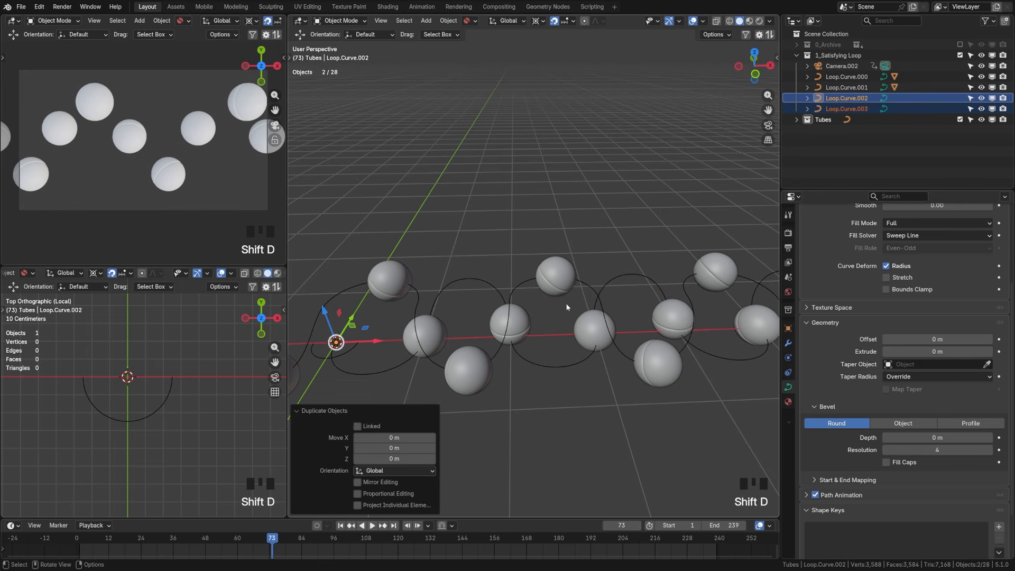
Move the two duplicated loop curves into the Tubes collection.
left_click_drag(836, 109, 827, 119)
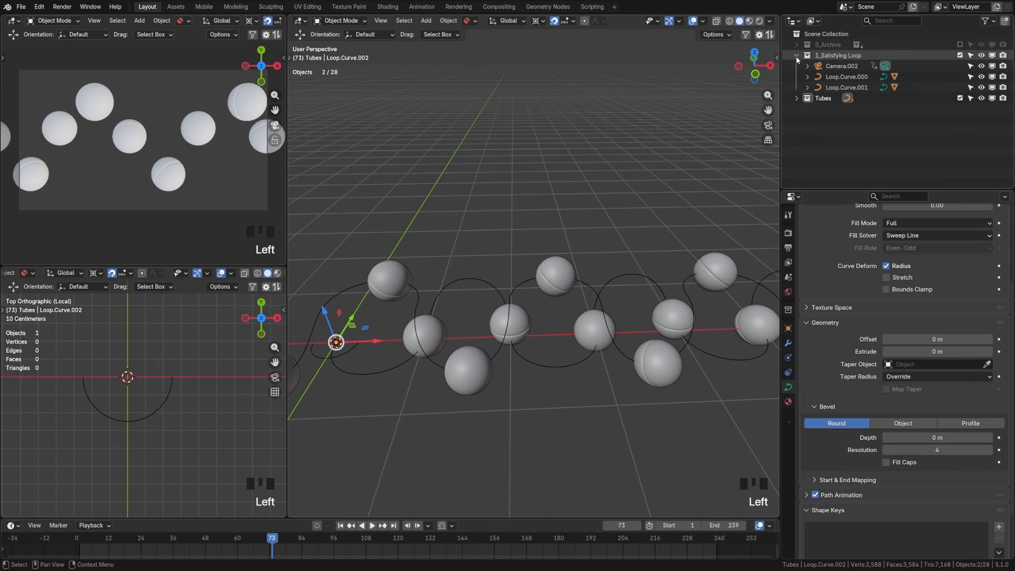
left_click(797, 55)
left_click(797, 66)
left_click(824, 112)
Set the bevel of Loop.Curve.002 to Object with Tube_Shape as the bevel object, and save the file.
left_click(842, 78)
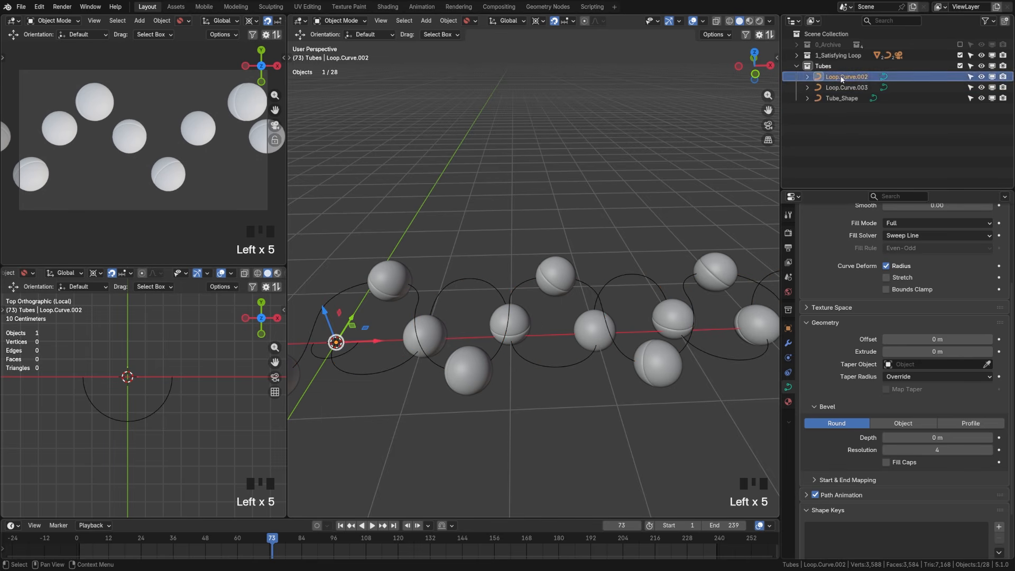
middle_click_drag(341, 342, 447, 314, "shift")
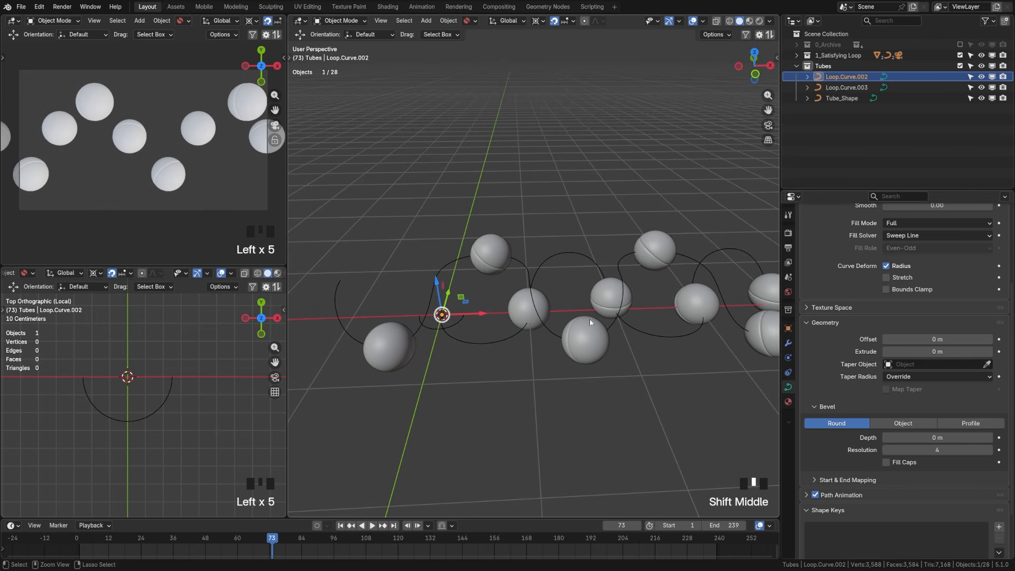
left_click(903, 423)
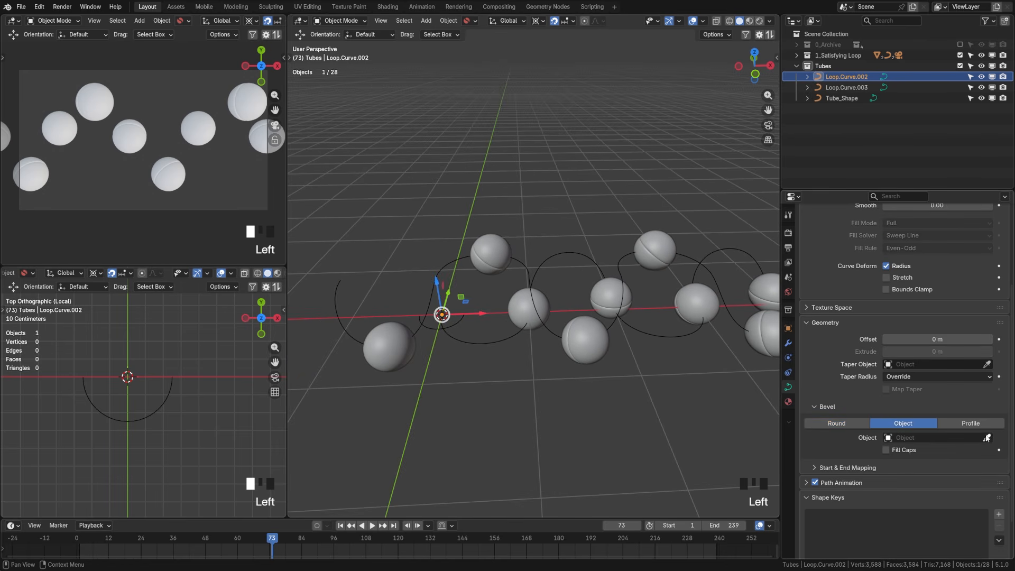
left_click(848, 98)
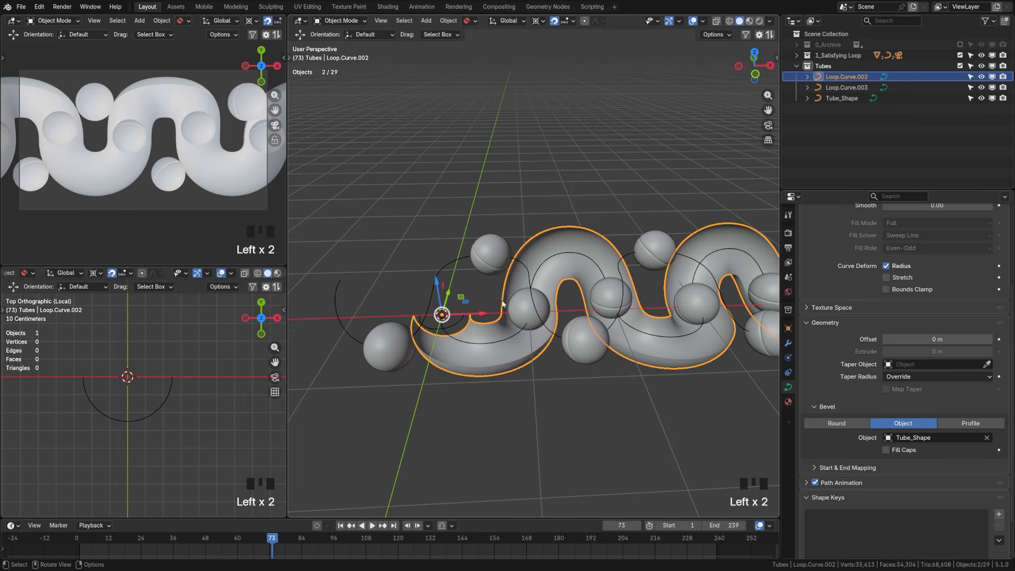
key("alt+a")
key("ctrl+s")
middle_click_drag(506, 307, 392, 264, "shift")
key("ctrl+s")
Assign Tube_Shape as the bevel object of Loop.Curve.001 and save the file.
left_click(394, 265)
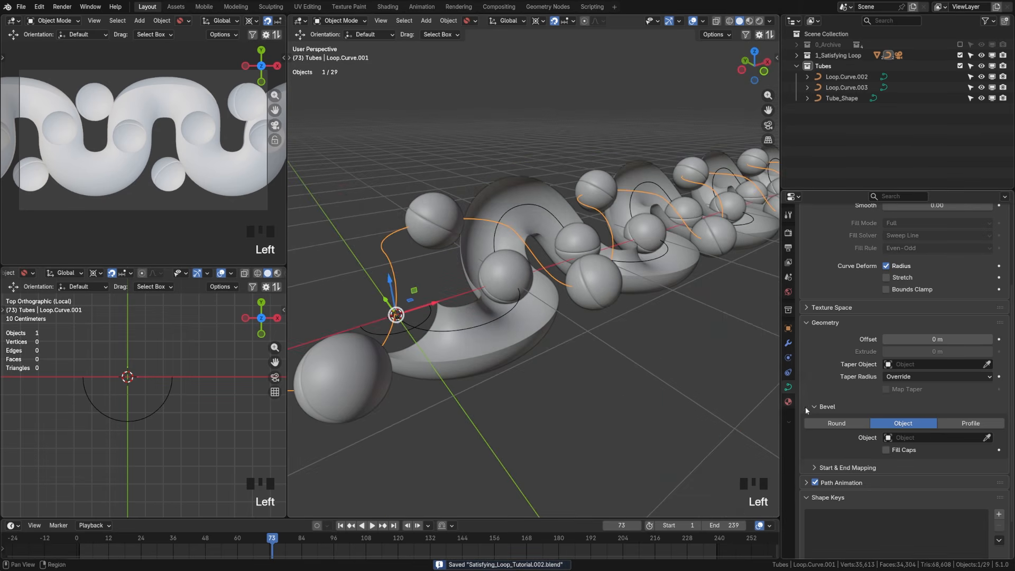
left_click(845, 100)
key("a")
middle_click_drag(577, 291, 634, 306)
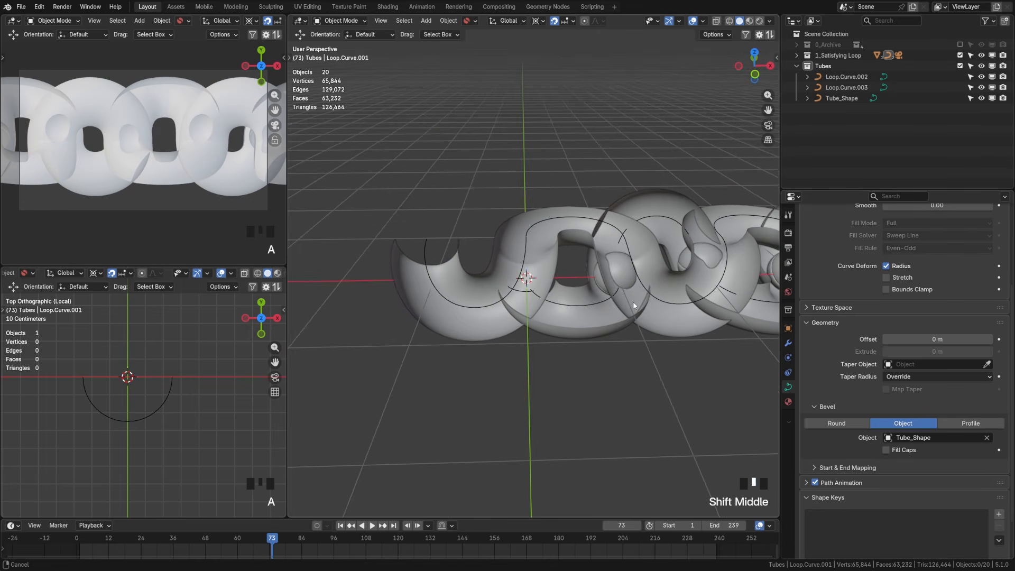
key("ctrl+s")
middle_click_drag(545, 317, 562, 324, "shift")
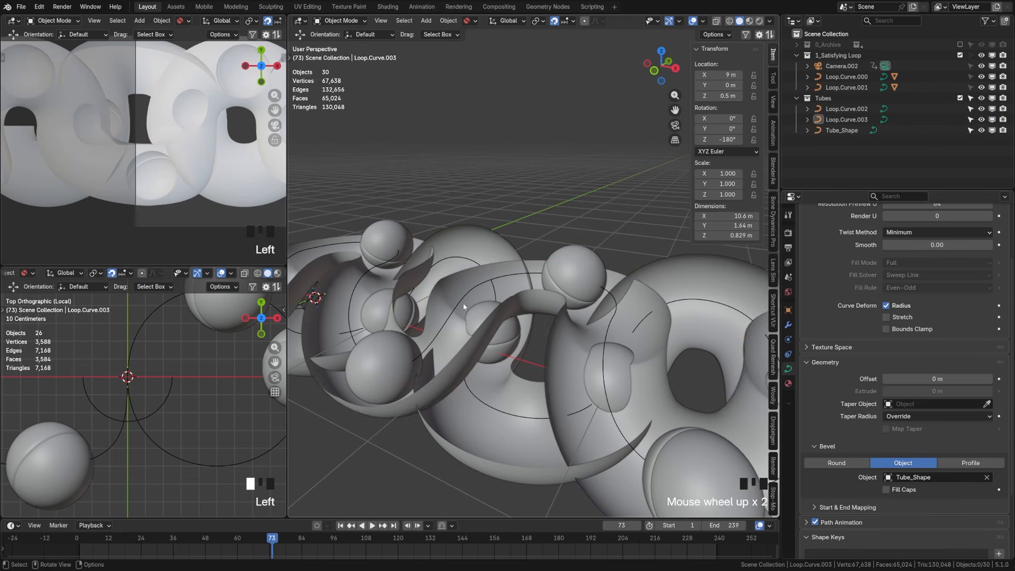
Make the 1_Satisfying Loop collection selectable in the viewport.
left_click(431, 349)
left_click(433, 347, "shift")
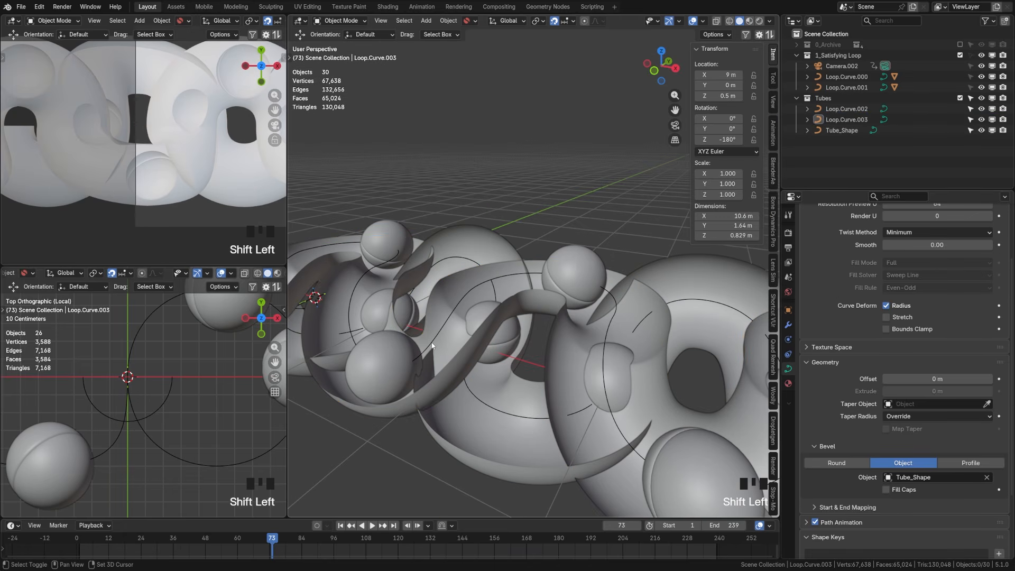
left_click(971, 56)
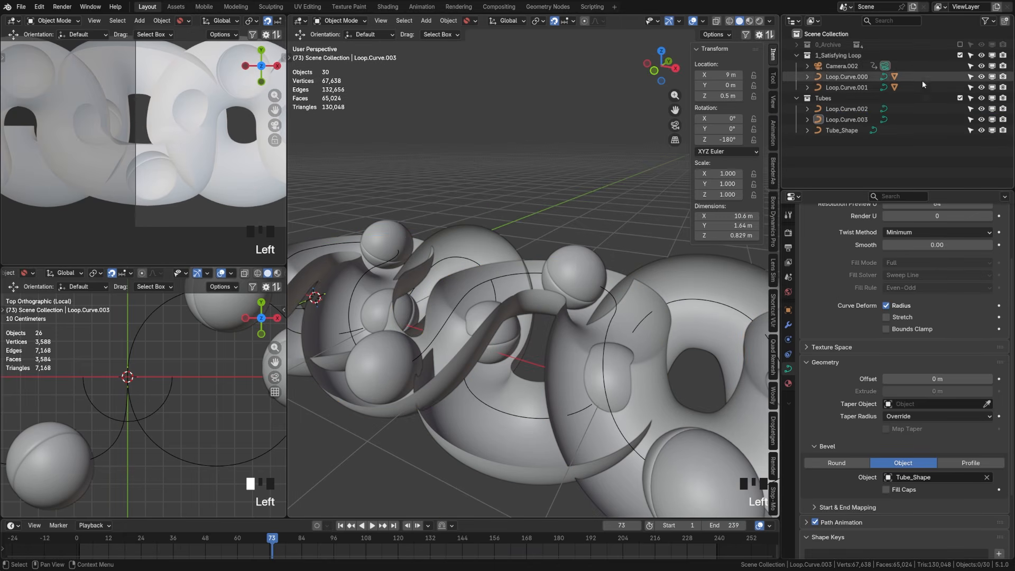
Raise Loop.Curve.001 and its tube Loop.Curve.003 together by 0.3 m along the Z axis in the front view.
left_click(842, 78)
left_click(842, 87)
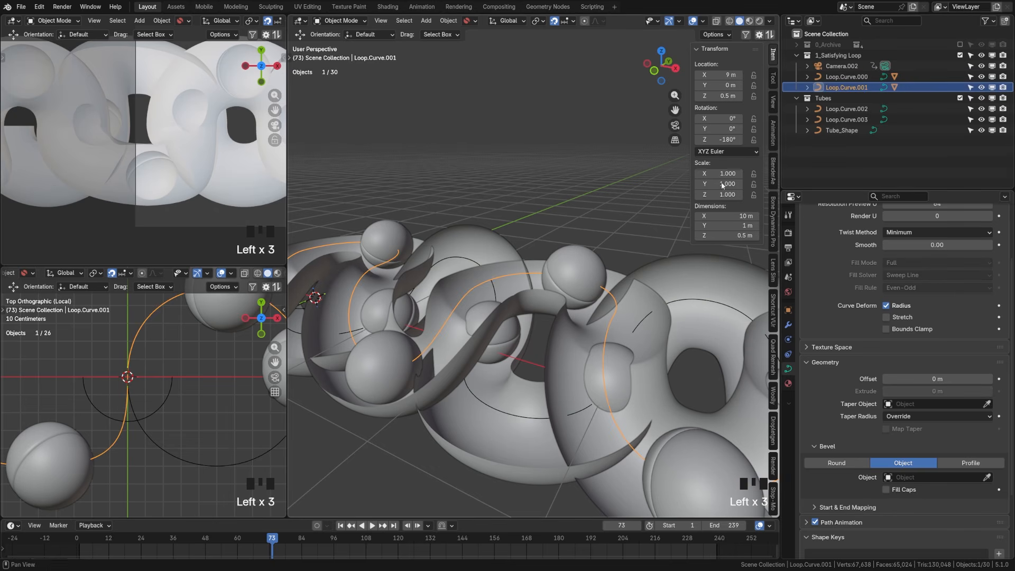
left_click(366, 373, "shift")
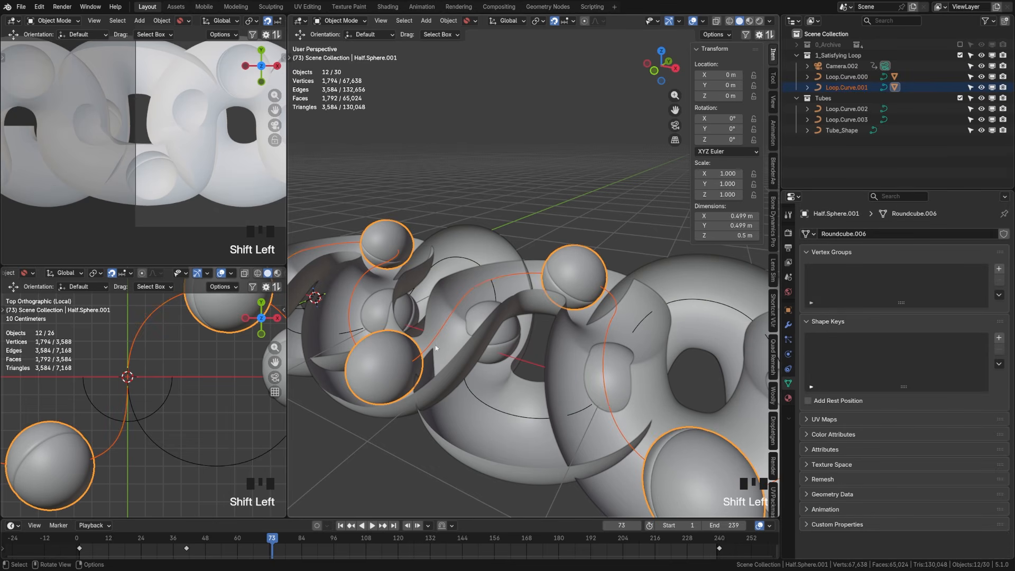
left_click(848, 88)
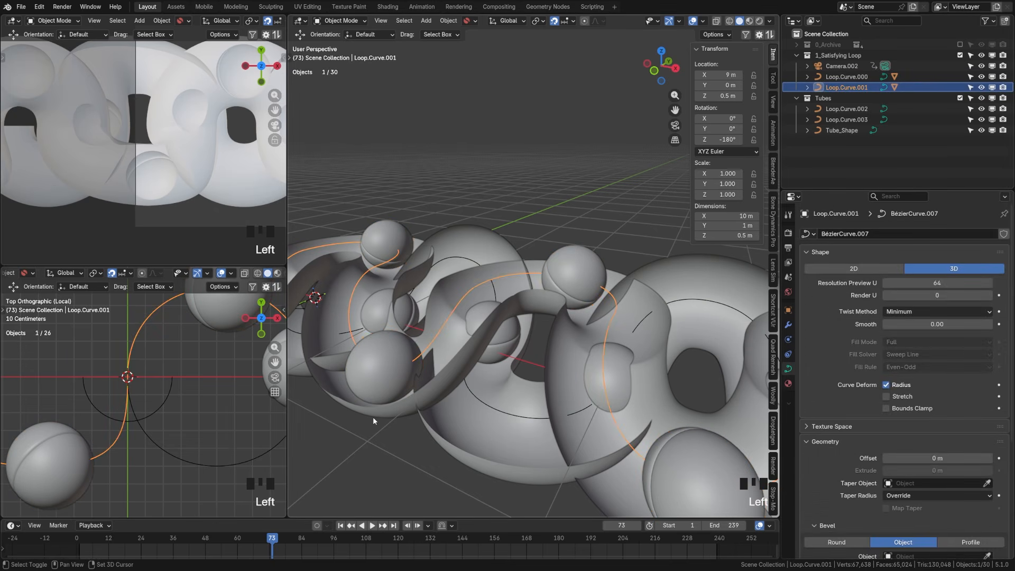
left_click(427, 414, "shift")
key("KP_1")
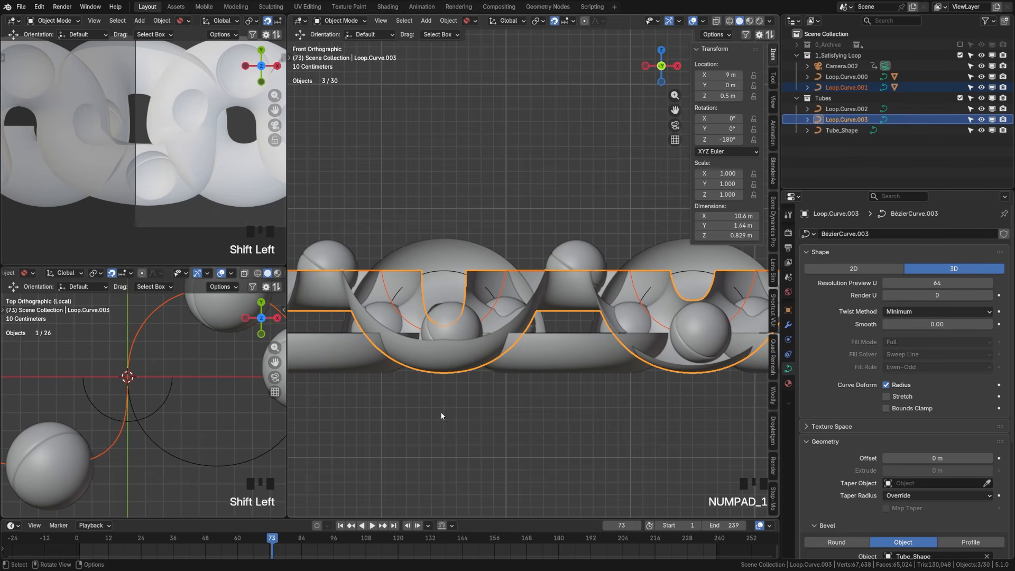
key("g")
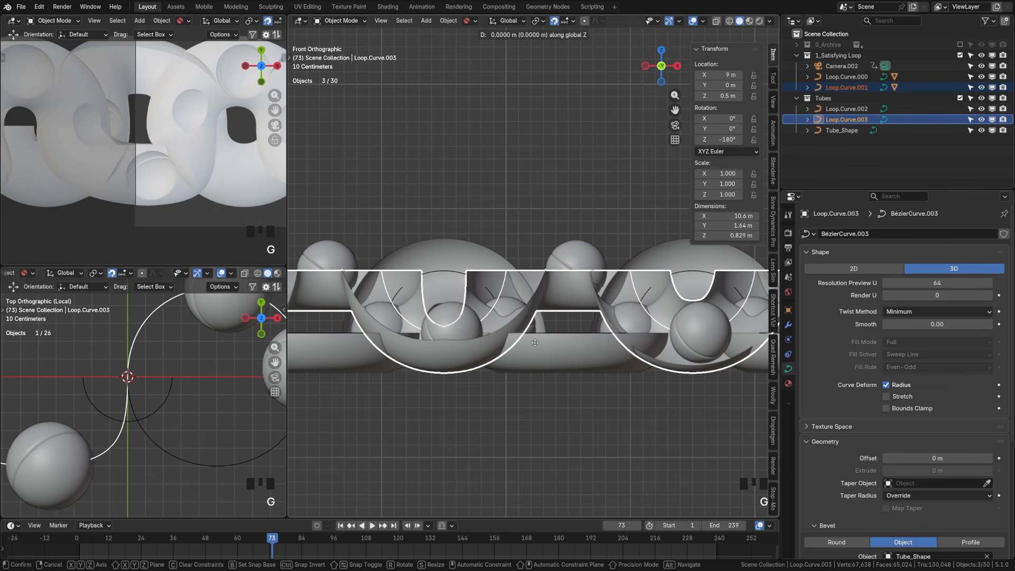
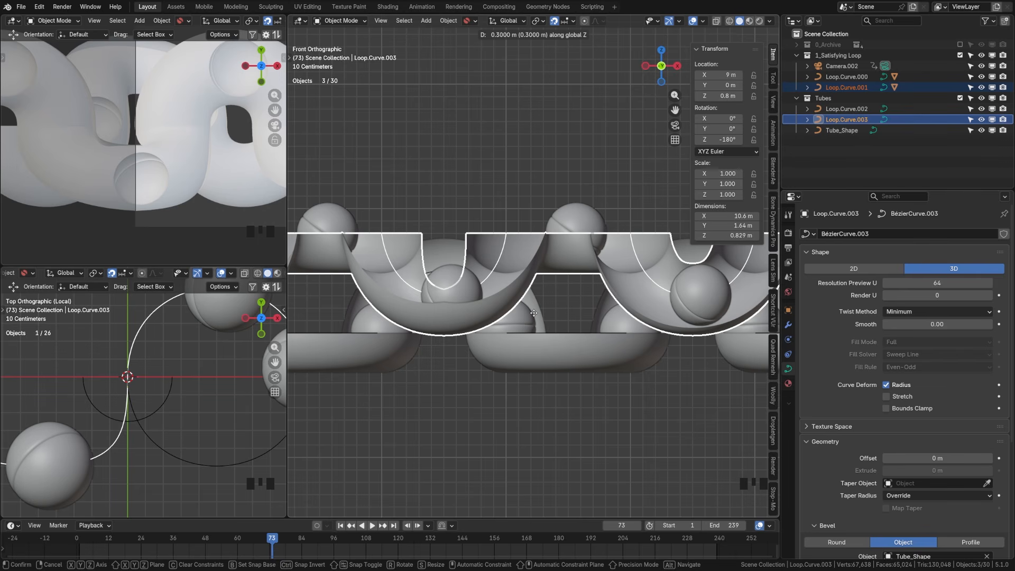
left_click(533, 313)
key("alt+a")
Open Loop.Curve.001 and its tube Loop.Curve.003 together in Edit Mode.
middle_click_drag(588, 336, 506, 363)
left_click(520, 341)
left_click(525, 326)
left_click(525, 326)
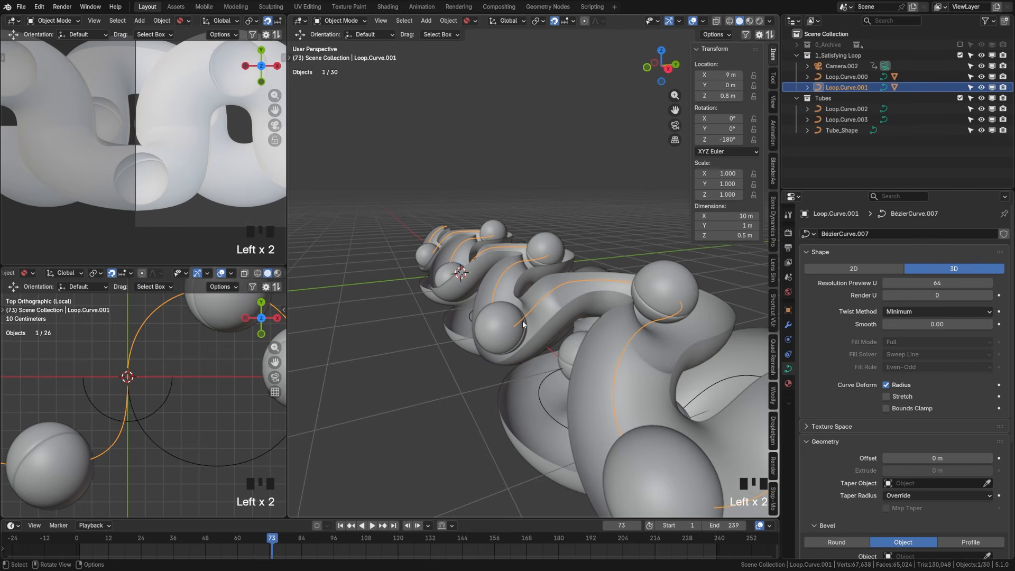
key("Tab")
left_click(404, 339)
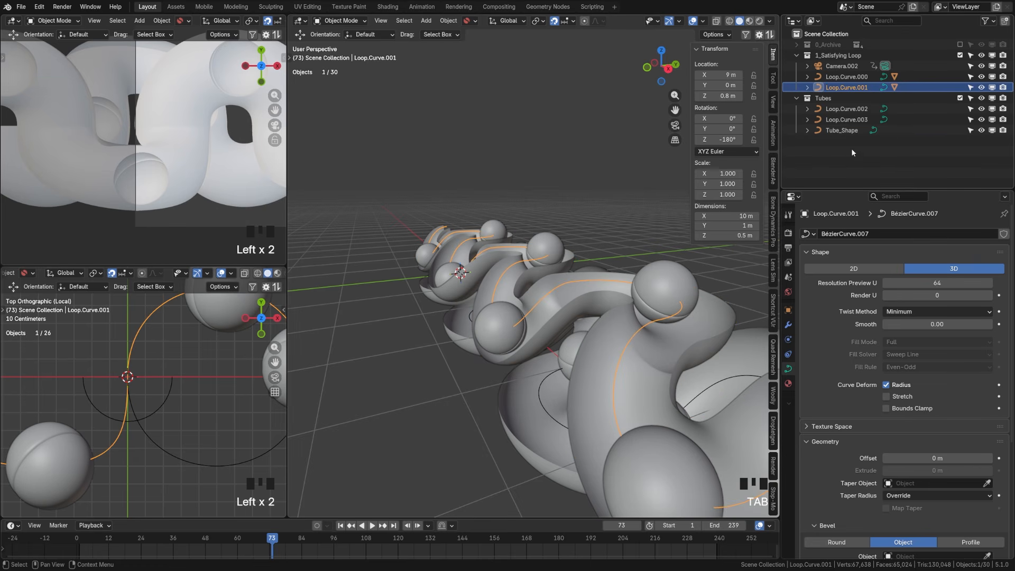
left_click(854, 108)
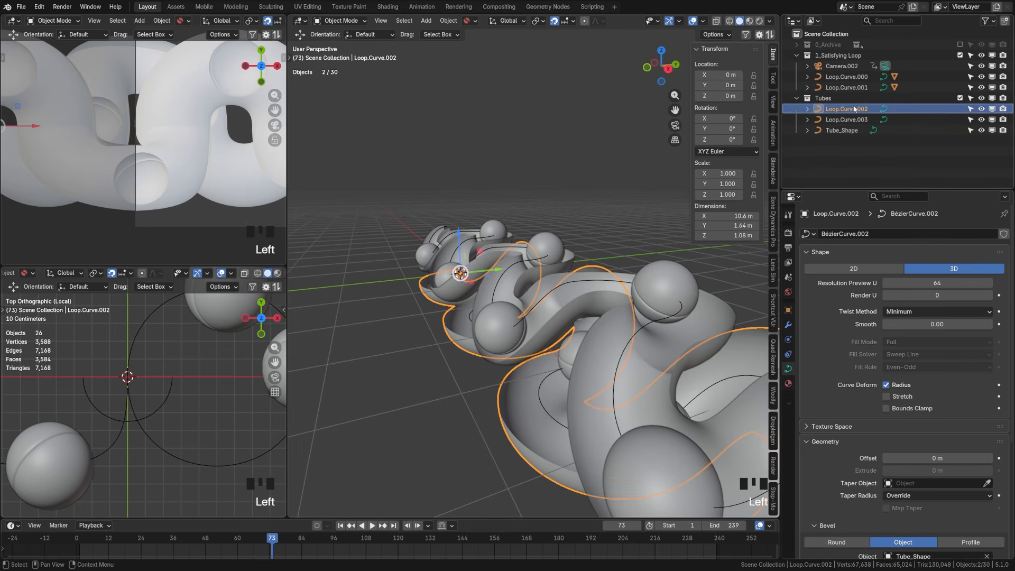
left_click(846, 77)
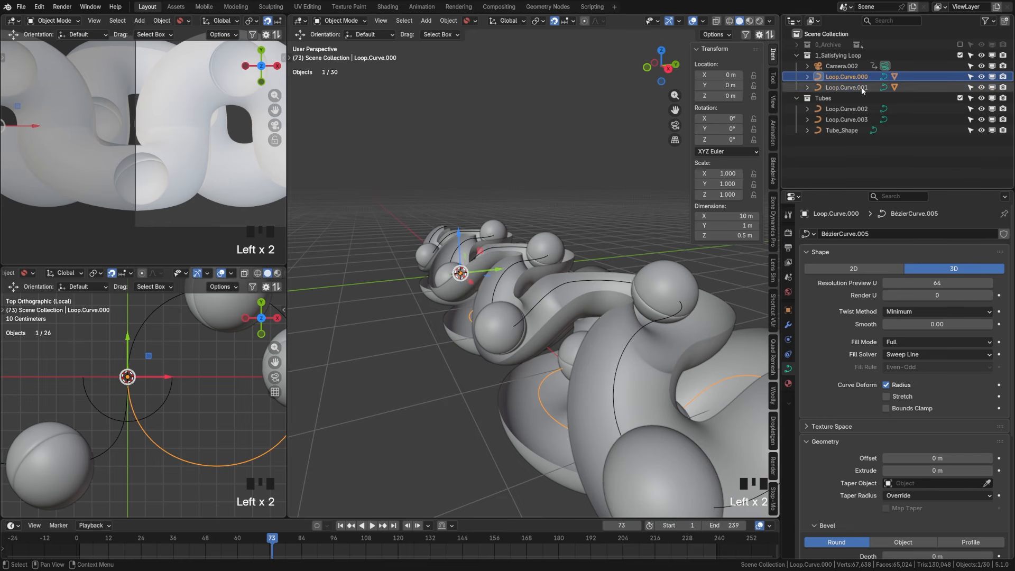
left_click(587, 300)
left_click(544, 335, "shift")
key("Tab")
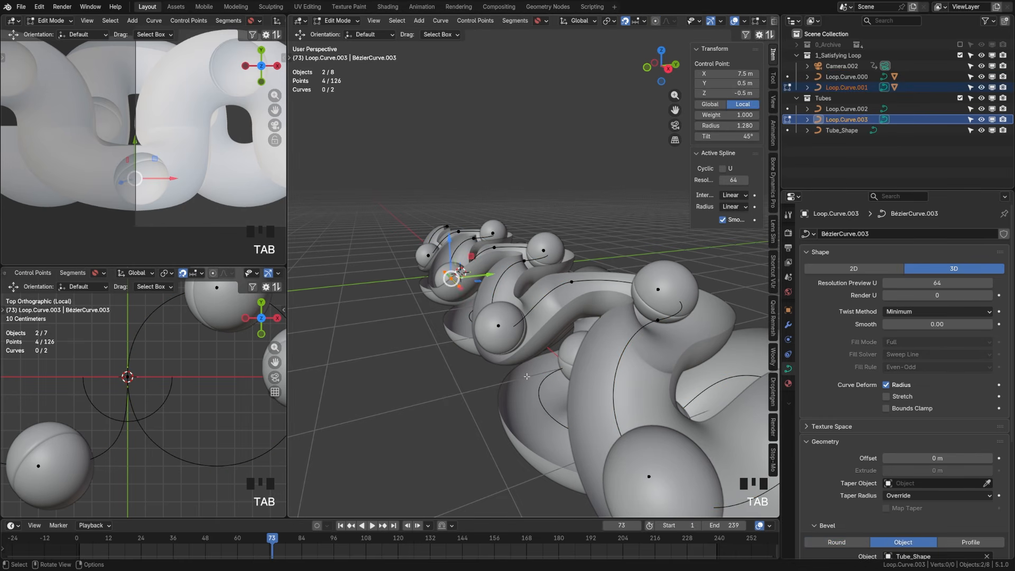
In the top view, select the control points on the negative-Y side of both curves and set their mean tilt to 45°.
key("KP_7")
scroll(527, 376, "down", 3)
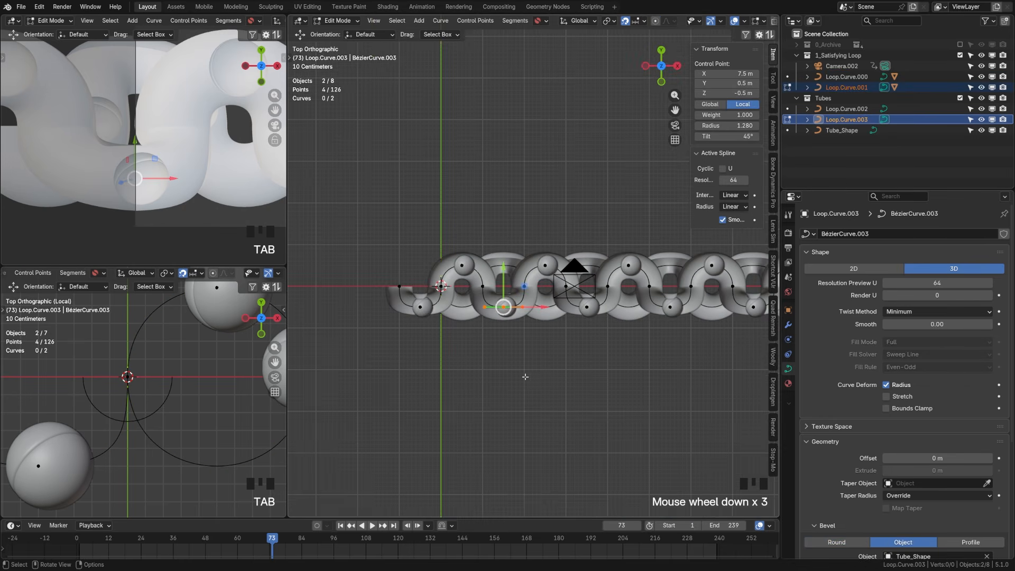
middle_click_drag(528, 376, 505, 355, "shift")
key("a")
scroll(505, 354, "down", 2)
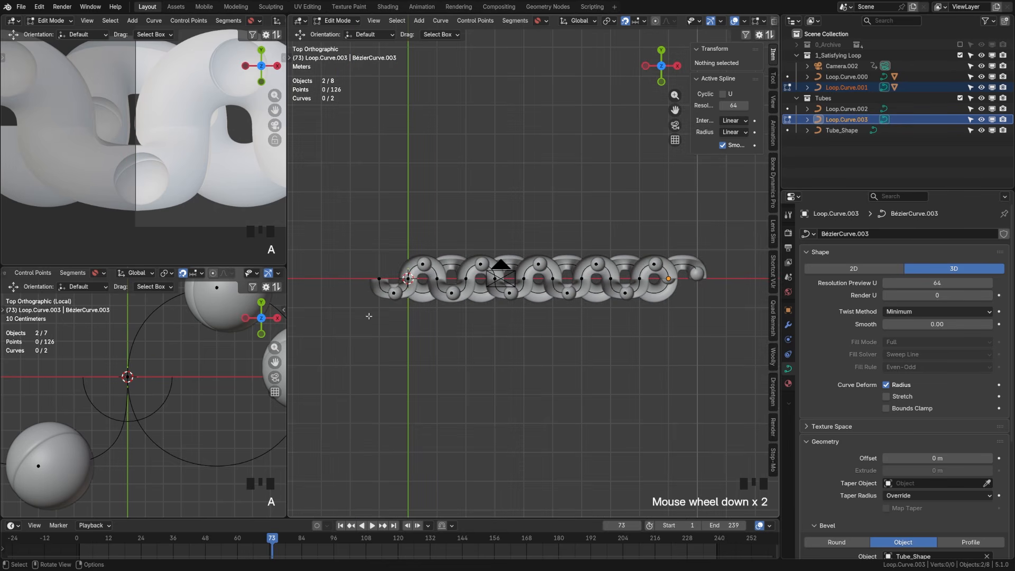
left_click_drag(369, 316, 669, 285)
middle_click_drag(656, 286, 720, 141)
scroll(564, 249, "up", 3)
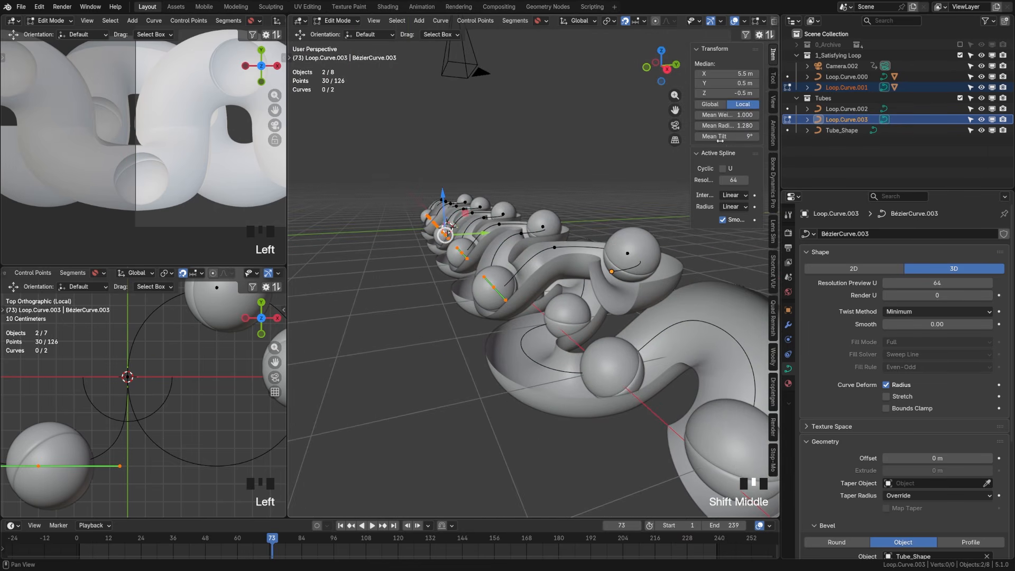
left_click(731, 137)
type("45")
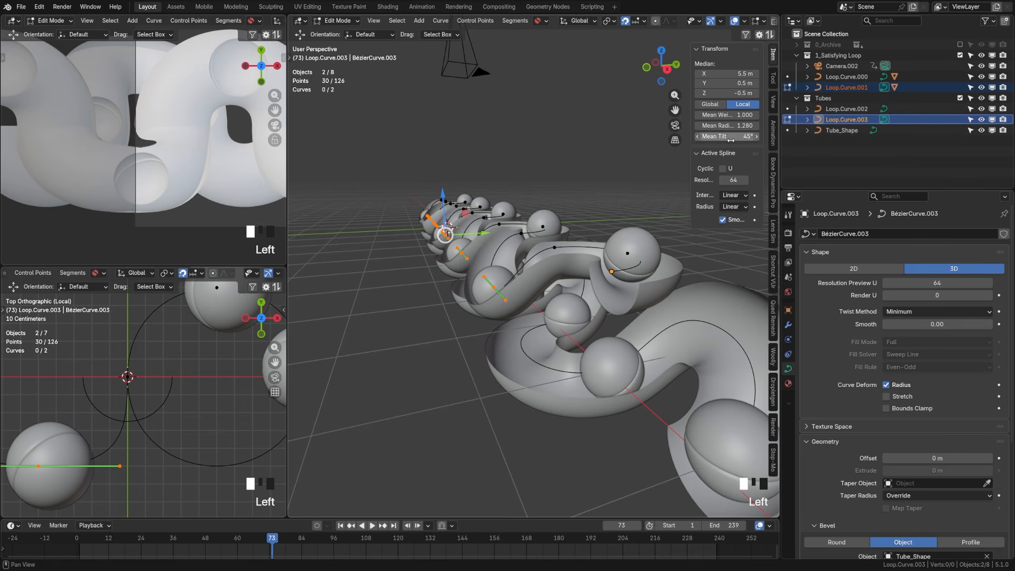
key("Return")
middle_click_drag(534, 296, 576, 227)
Rotate all control points along the X axis centre line of Loop.Curve.001 and Loop.Curve.003 by -15° in the right view.
key("a")
key("KP_7")
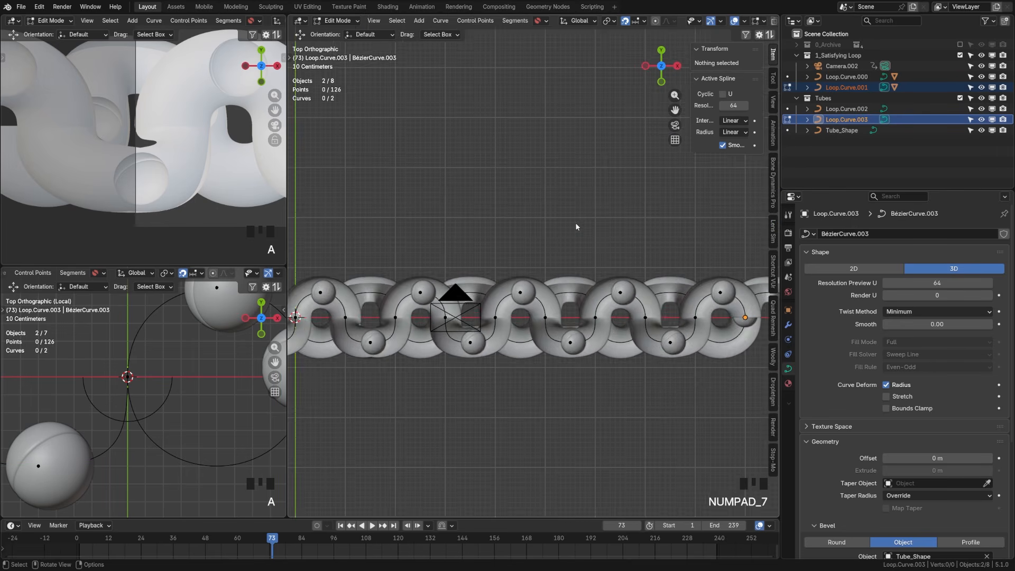
scroll(440, 292, "down", 2)
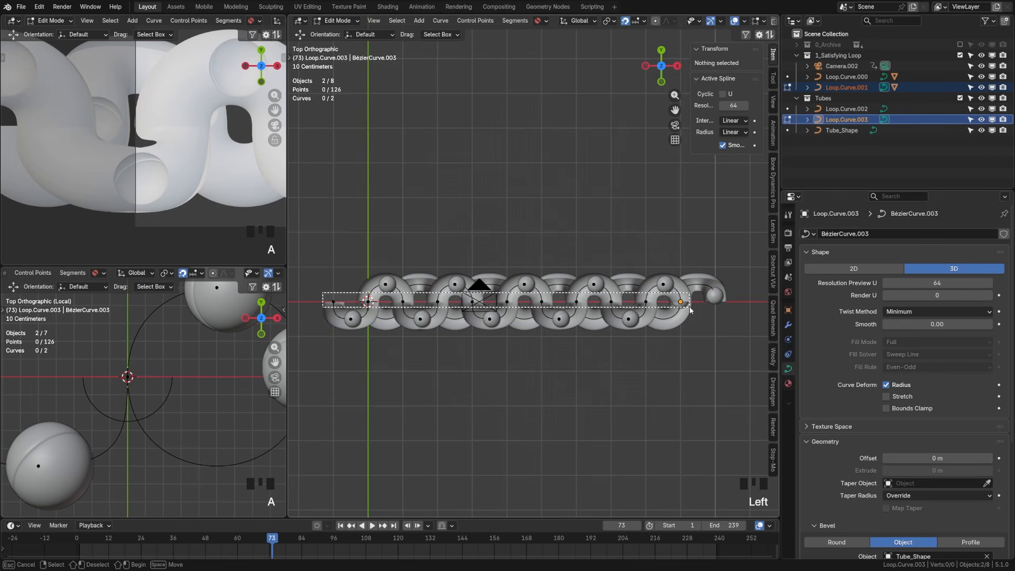
left_click_drag(712, 312, 712, 312)
middle_click_drag(712, 312, 506, 341)
scroll(497, 374, "up", 2)
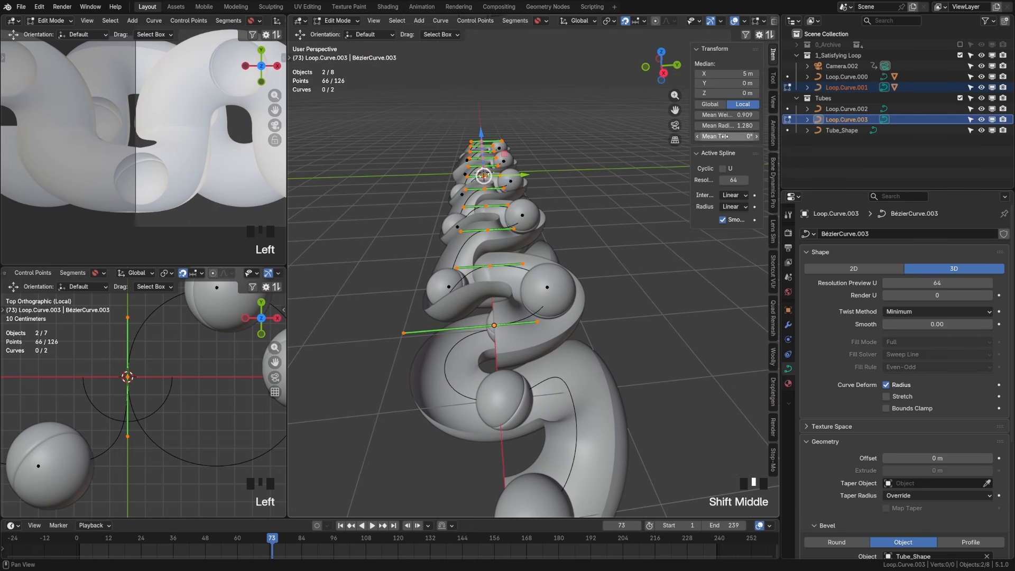
key("ctrl+z")
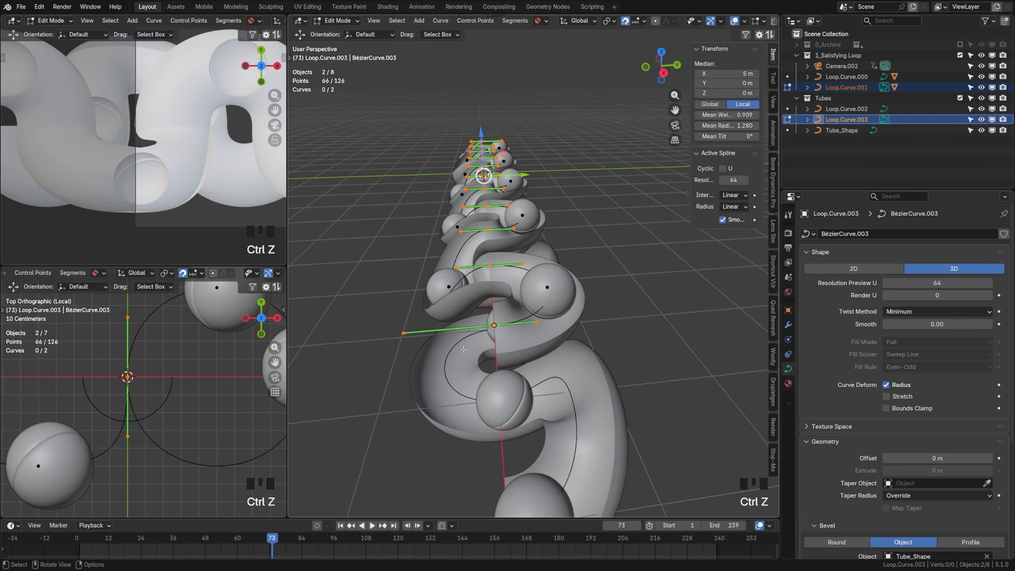
key("KP_1")
key("KP_3")
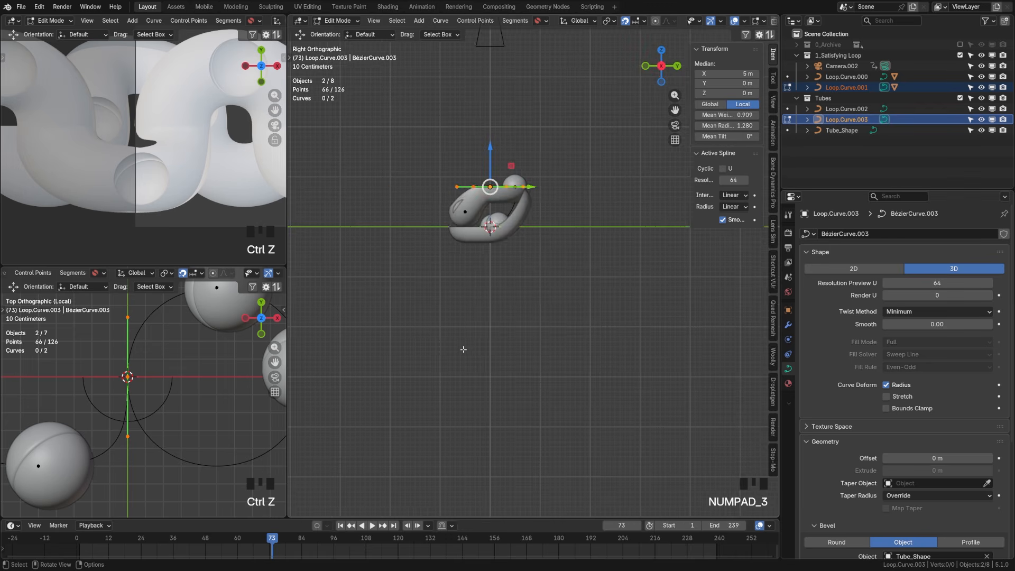
scroll(463, 349, "up", 3)
middle_click_drag(490, 186, 532, 322, "shift")
scroll(490, 339, "up", 3)
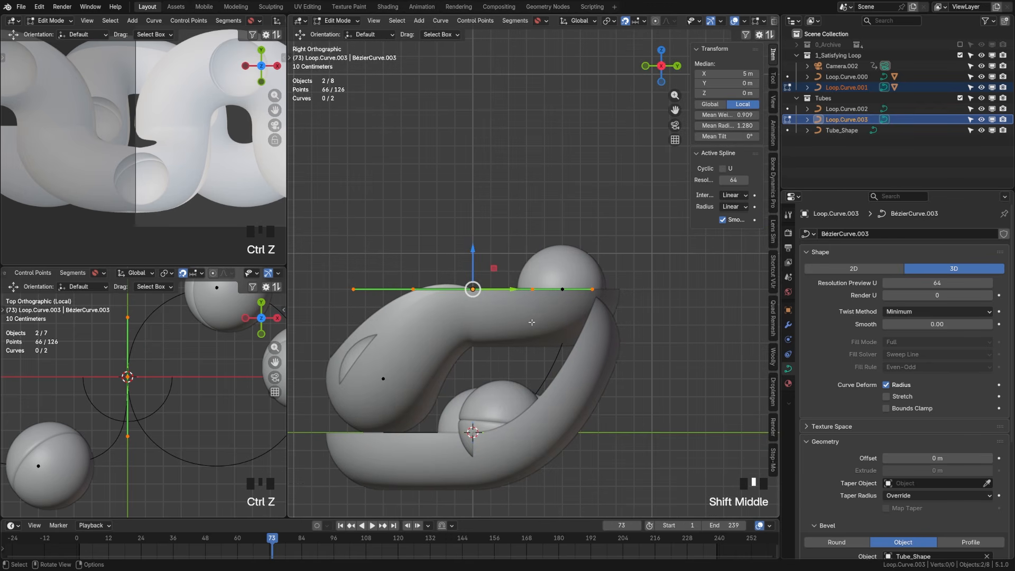
type("r-15")
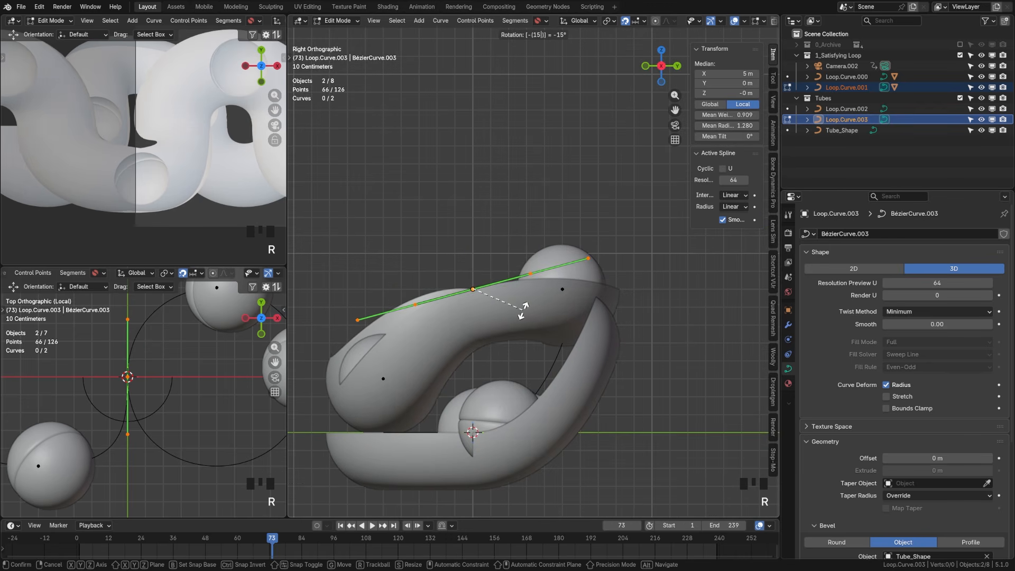
key("Return")
key("a")
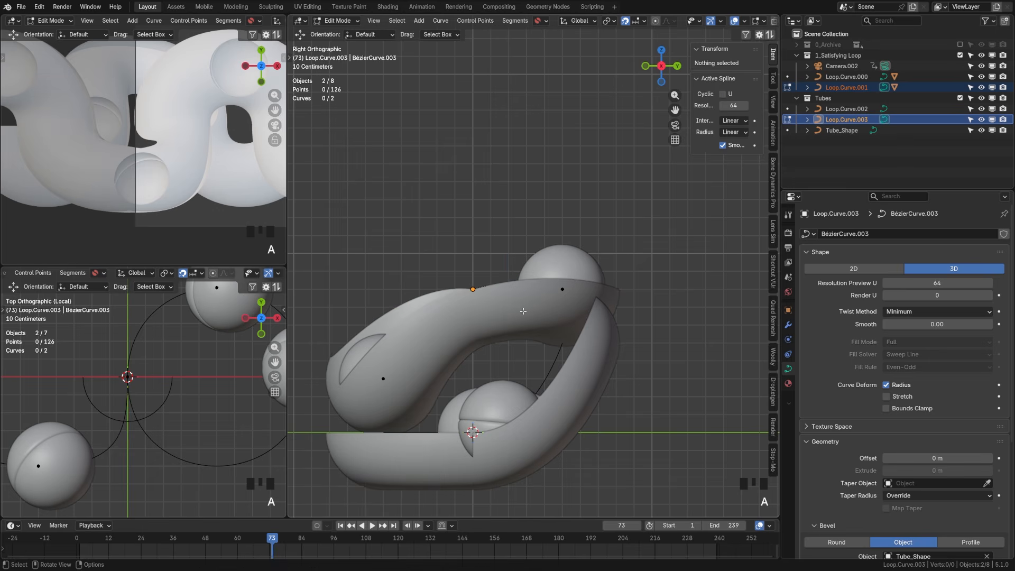
Leave Edit Mode, and open Loop.Curve.000 and its tube Loop.Curve.002 together for editing.
middle_click_drag(524, 311, 563, 339)
scroll(563, 339, "down", 3)
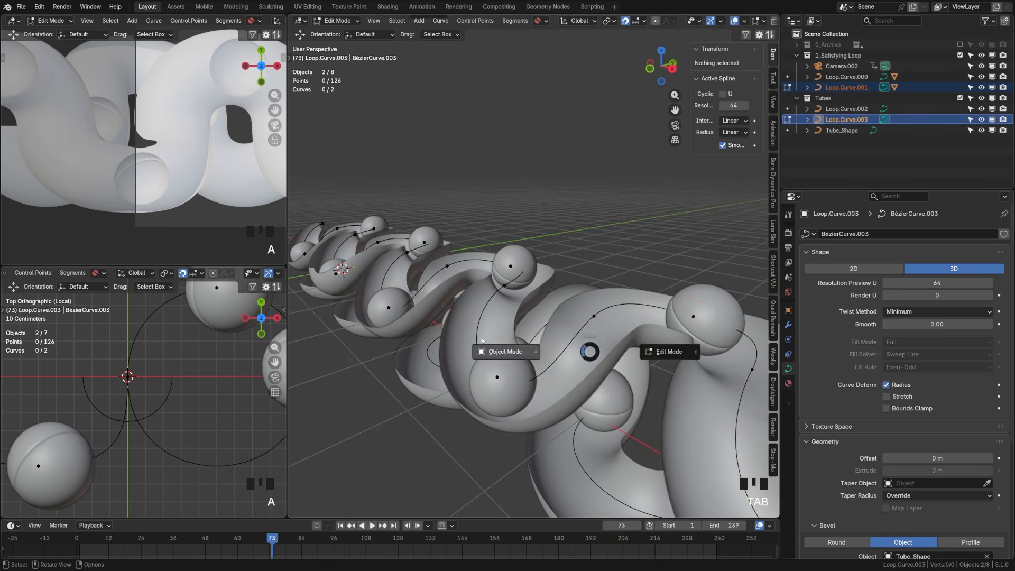
left_click(481, 346)
middle_click_drag(478, 344, 551, 329)
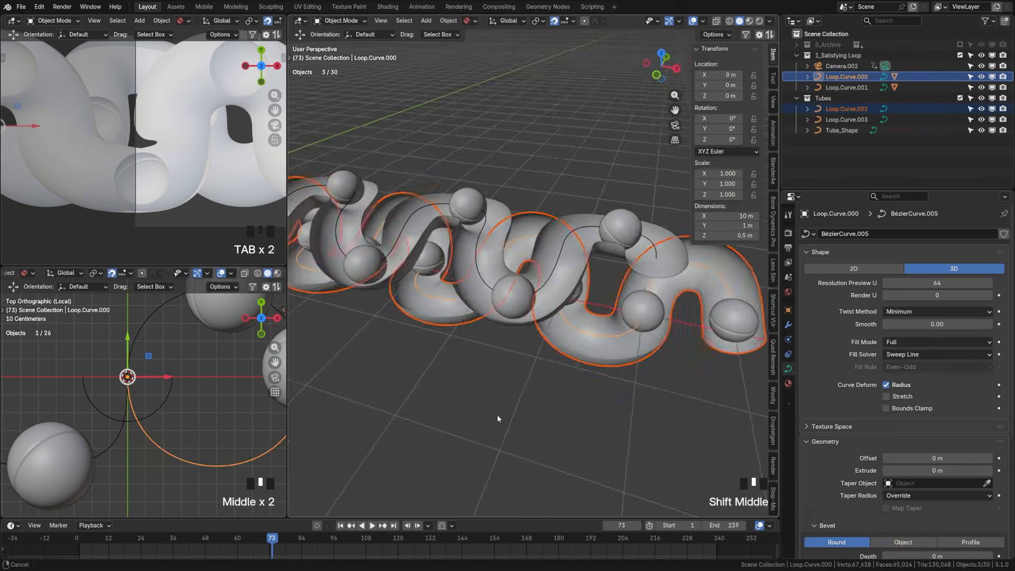
middle_click_drag(497, 415, 423, 407, "shift")
left_click(449, 339, "shift")
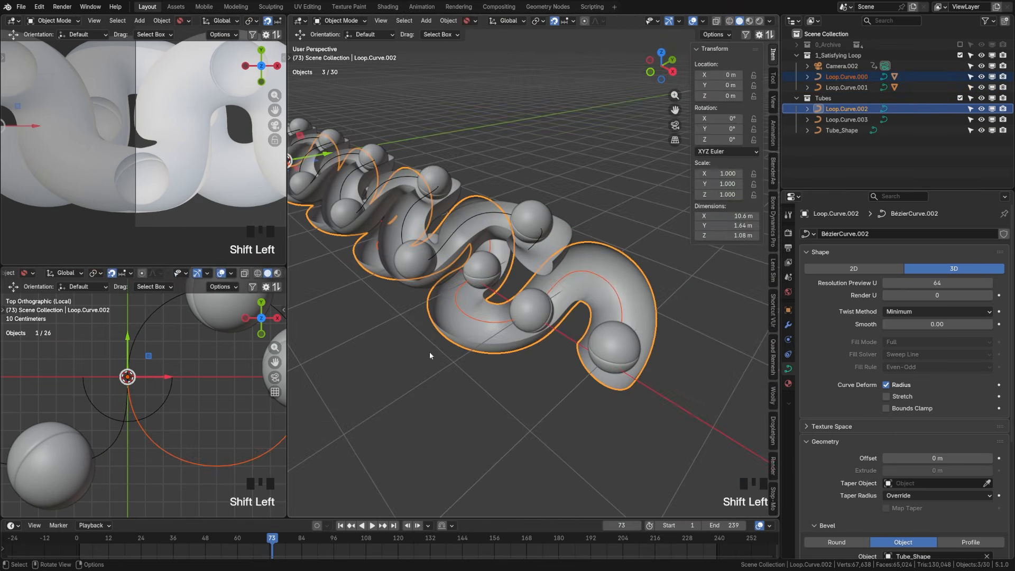
key("Tab")
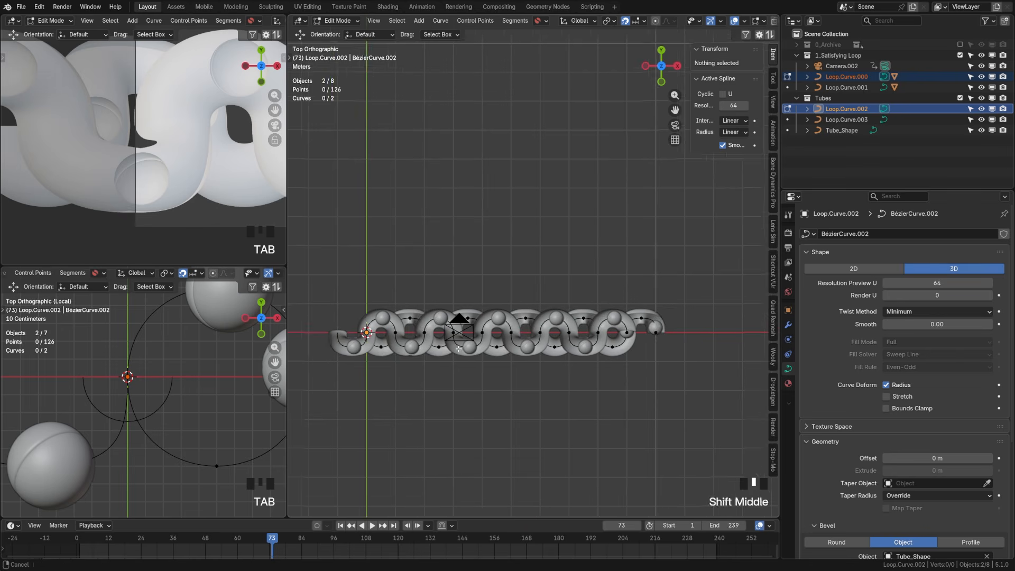
Select the control points on the positive-Y side of Loop.Curve.000 and Loop.Curve.002 and set their mean tilt to 45°.
left_click_drag(666, 331, 338, 284)
middle_click_drag(371, 289, 507, 222)
scroll(507, 222, "up", 3)
left_click(727, 136)
type("45")
key("Return")
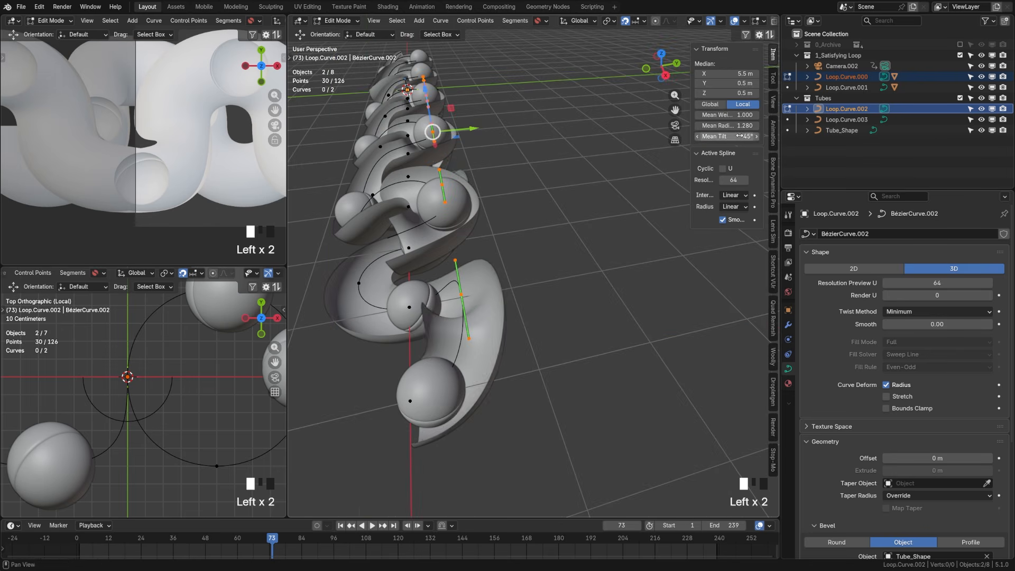
middle_click_drag(529, 265, 576, 259)
Rotate the centre-line control points of Loop.Curve.000 and Loop.Curve.002 by 15° in the right view.
key("a")
key("KP_3")
left_click_drag(450, 204, 483, 241)
scroll(484, 240, "up", 4)
middle_click_drag(502, 228, 512, 277, "shift")
type("r15")
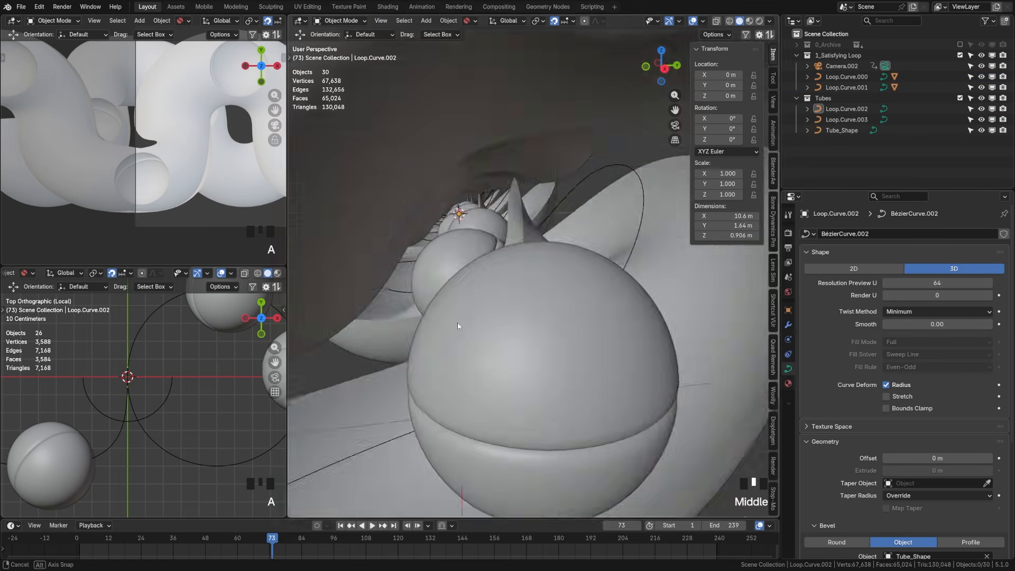
Play the animation and check how the spheres travel along the tilted tube tracks.
scroll(413, 487, "down", 3)
left_click(376, 526)
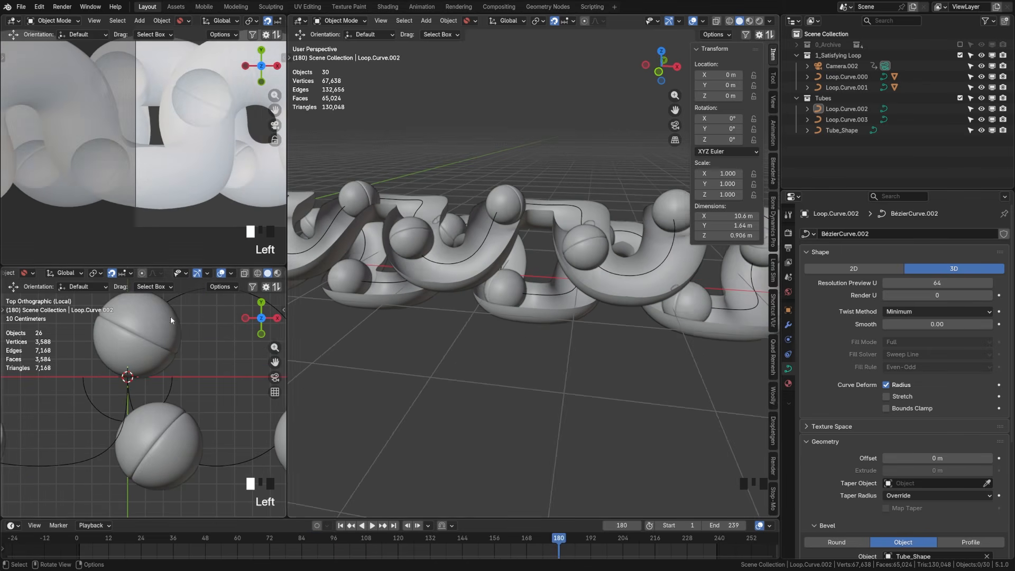
middle_click_drag(496, 326, 461, 339)
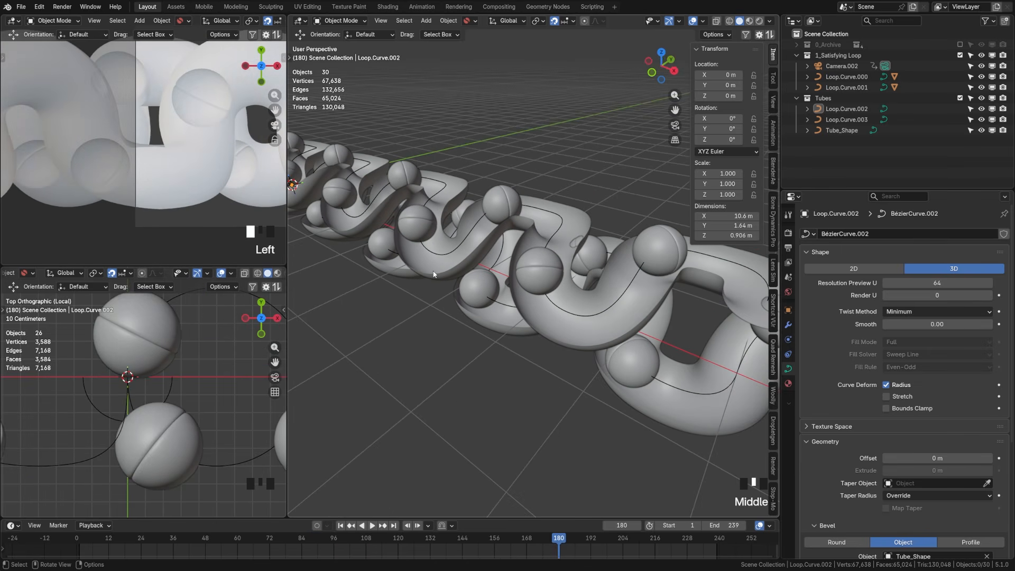
Join the two tubes Loop.Curve.002 and Loop.Curve.003 into one object and rename it Loop.Tube.
left_click(433, 275)
left_click(477, 323, "shift")
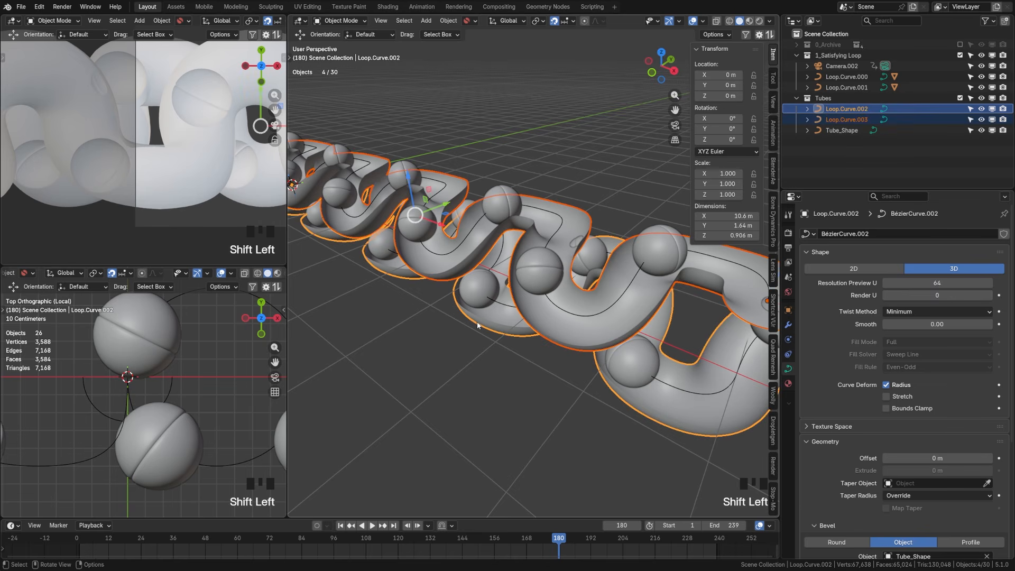
key("ctrl+j")
double_click(852, 108)
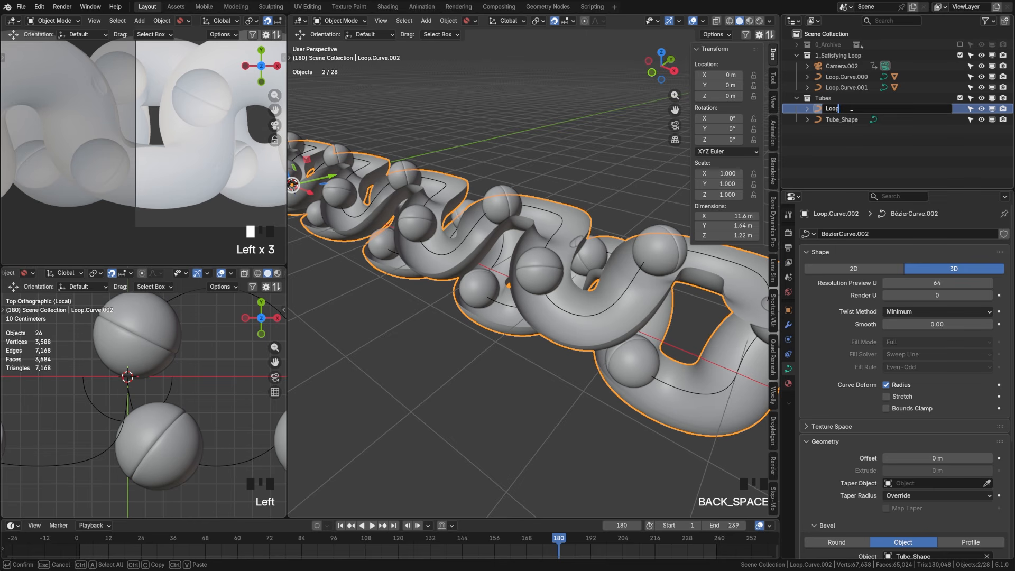
key("Return")
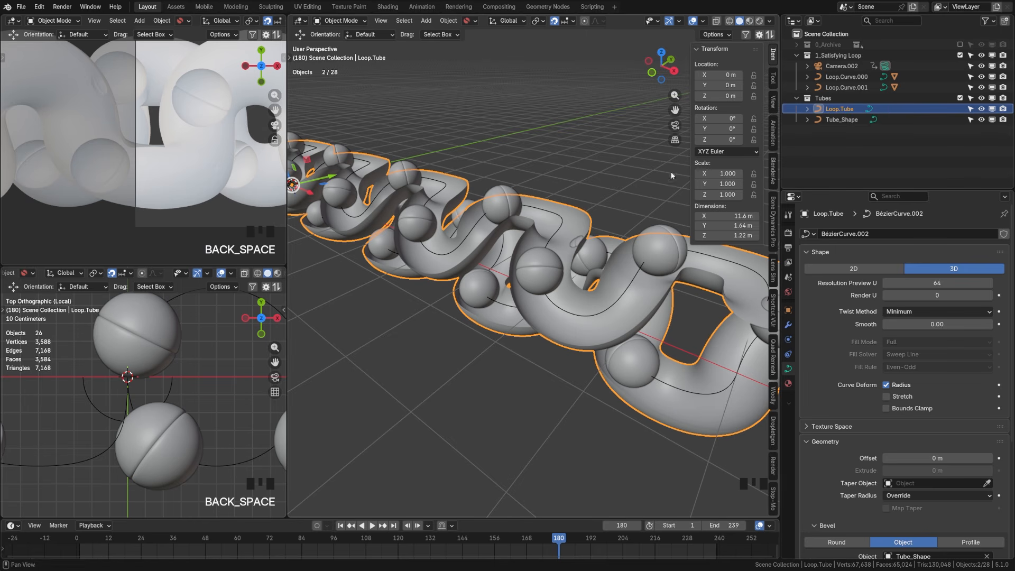
Add a Solidify modifier to Loop.Tube.
middle_click_drag(596, 300, 574, 306, "shift")
scroll(574, 305, "up", 3)
middle_click_drag(672, 330, 546, 295, "shift")
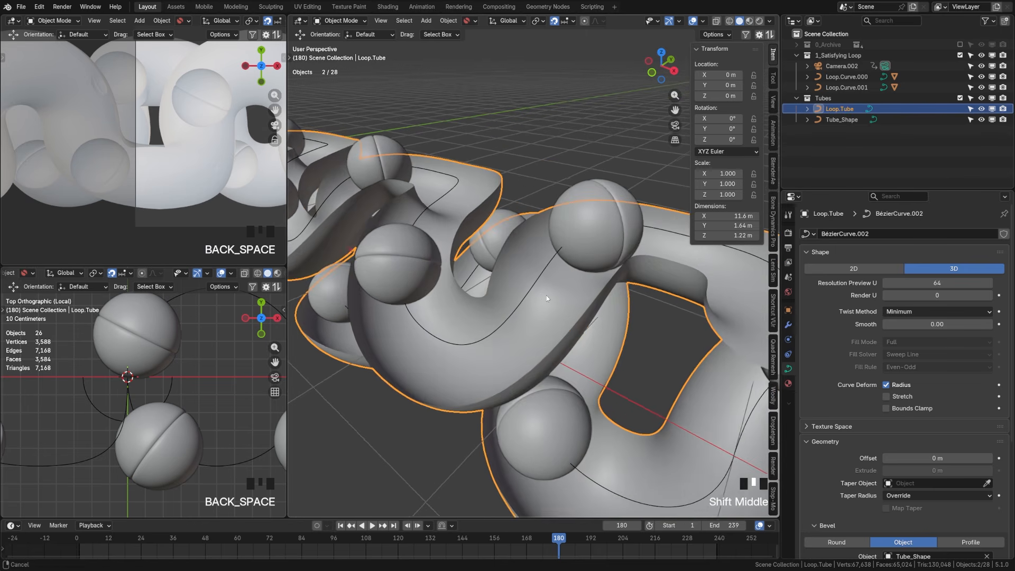
left_click(789, 326)
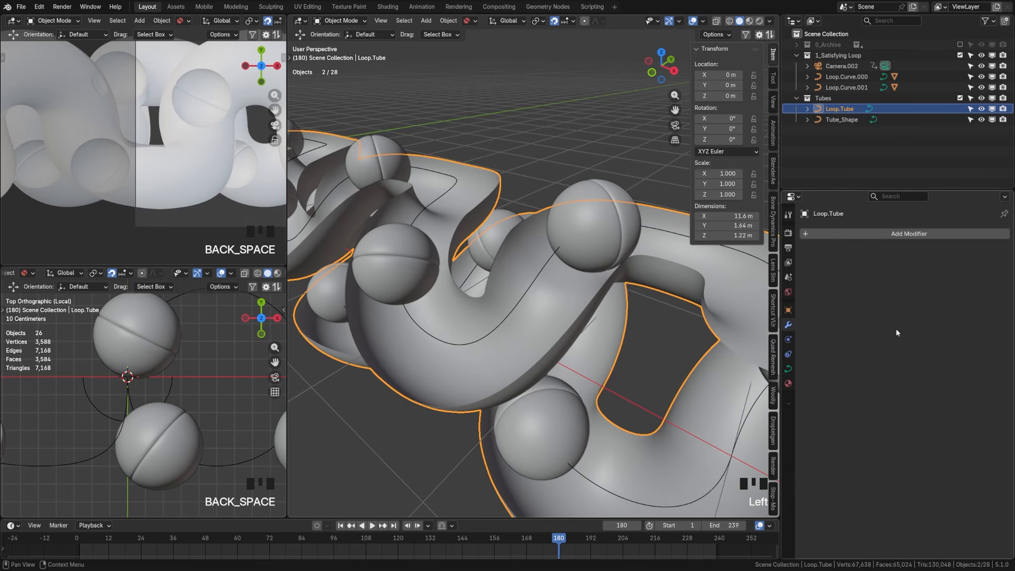
left_click(875, 234)
left_click(867, 242)
left_click(842, 258)
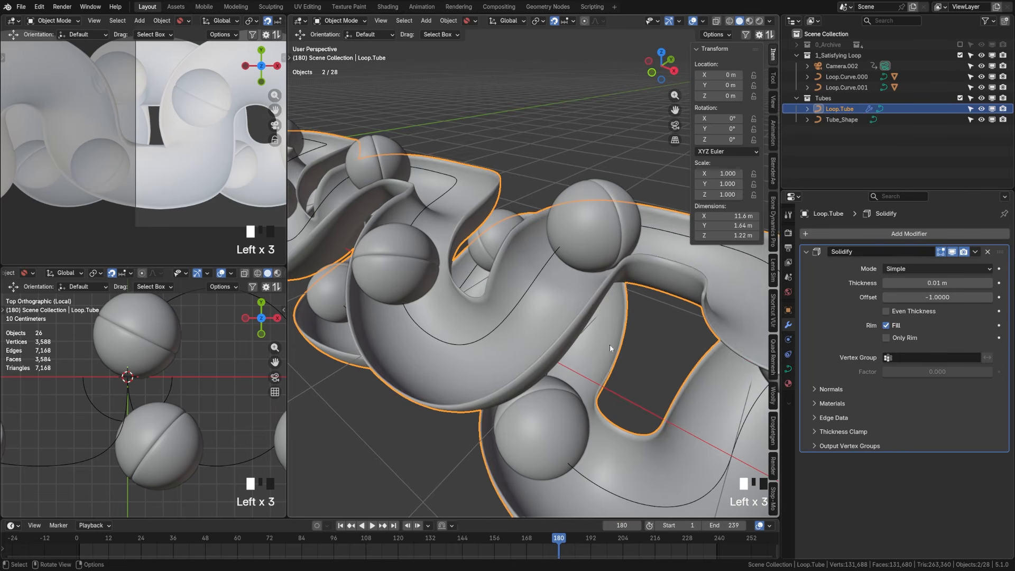
Set the Solidify thickness to 0.05 m with Even Thickness enabled, and collapse the modifier's settings.
middle_click_drag(610, 345, 650, 338, "shift")
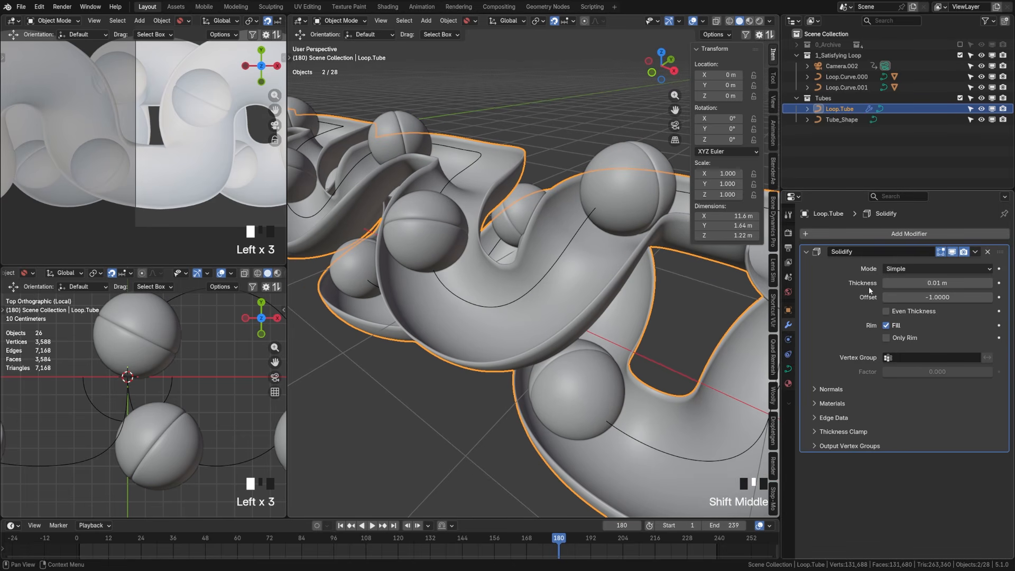
left_click(920, 283)
type(".05")
key("Return")
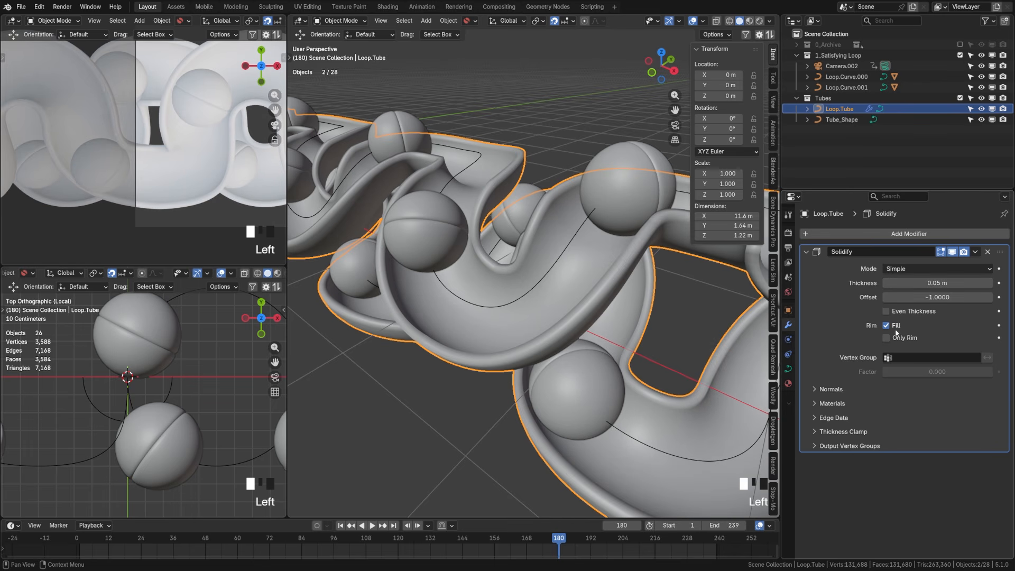
middle_click_drag(484, 295, 525, 303)
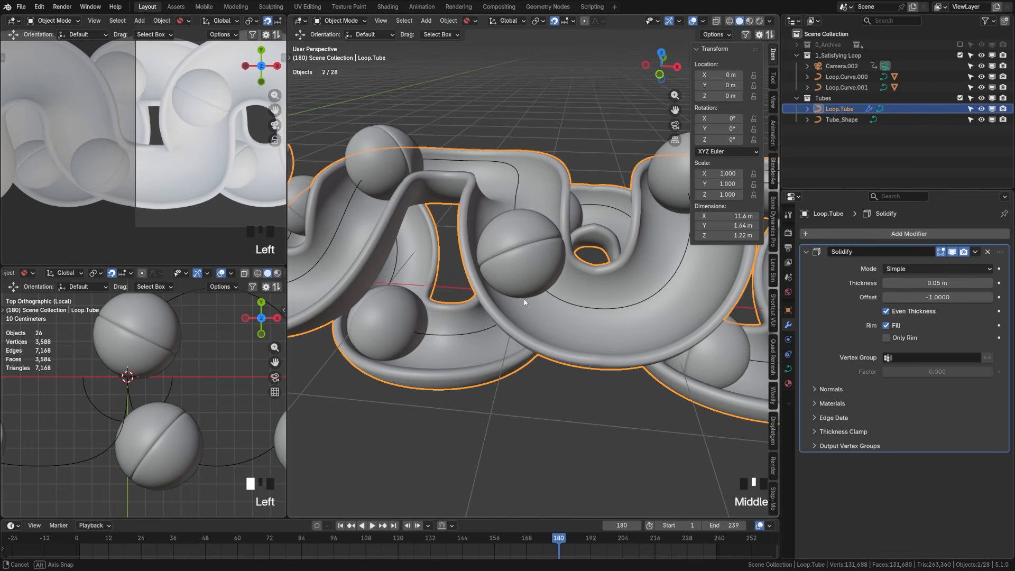
left_click(805, 252)
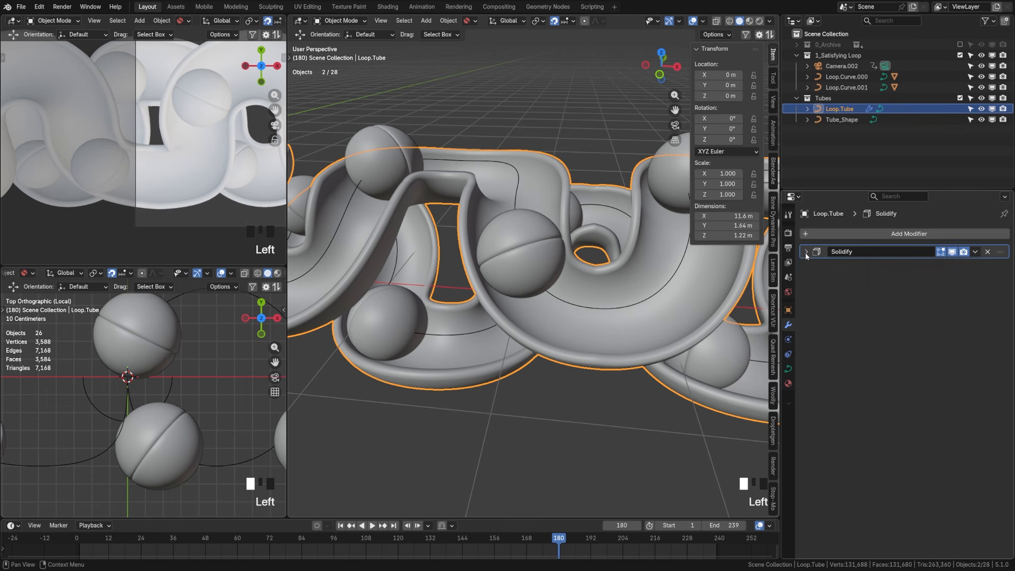
Add a Bevel modifier to Loop.Tube after the Solidify modifier.
left_click(805, 253)
left_click(804, 253)
left_click(832, 234)
left_click(833, 235)
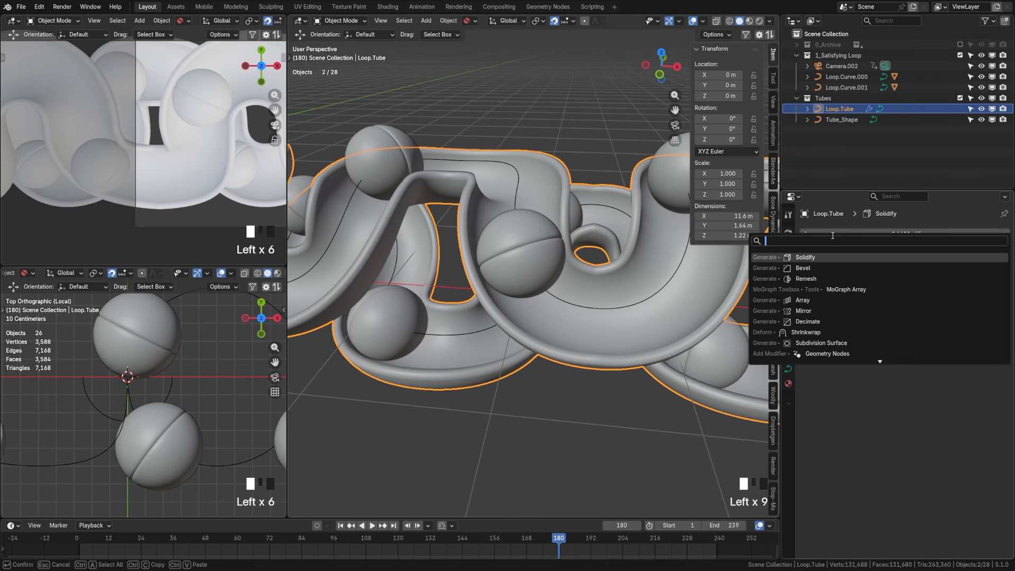
type("bevel")
key("Return")
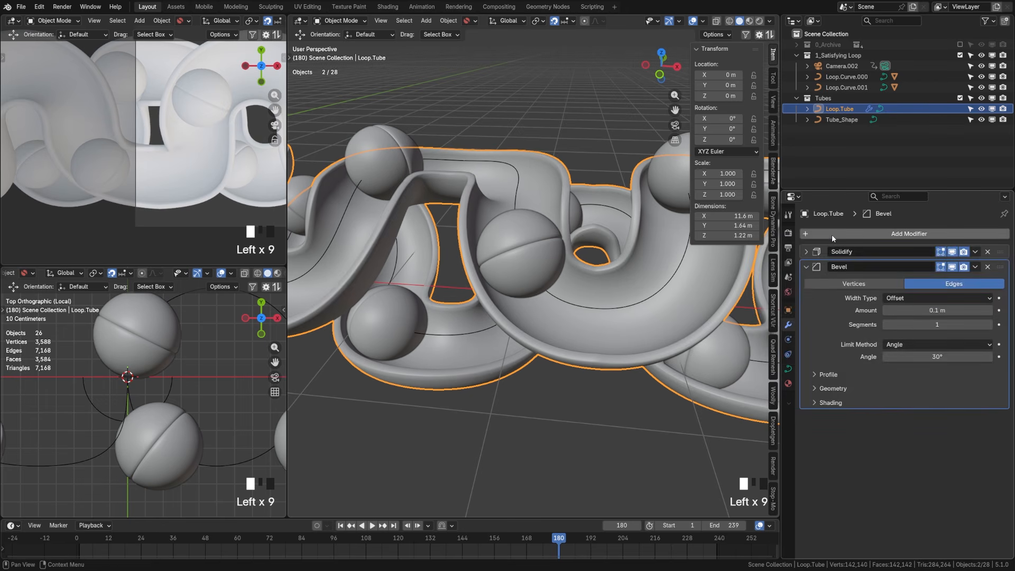
Examine the bevelled tube edges and the fit of the spheres from several angles.
scroll(593, 345, "up", 2)
scroll(535, 352, "down", 2)
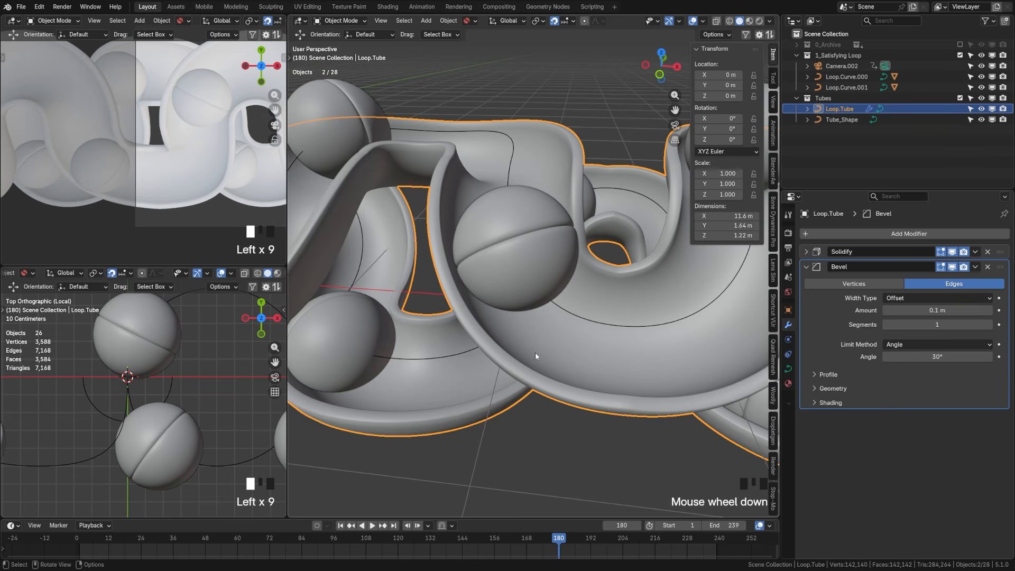
key("alt+a")
middle_click_drag(573, 347, 483, 335)
scroll(557, 344, "down", 2)
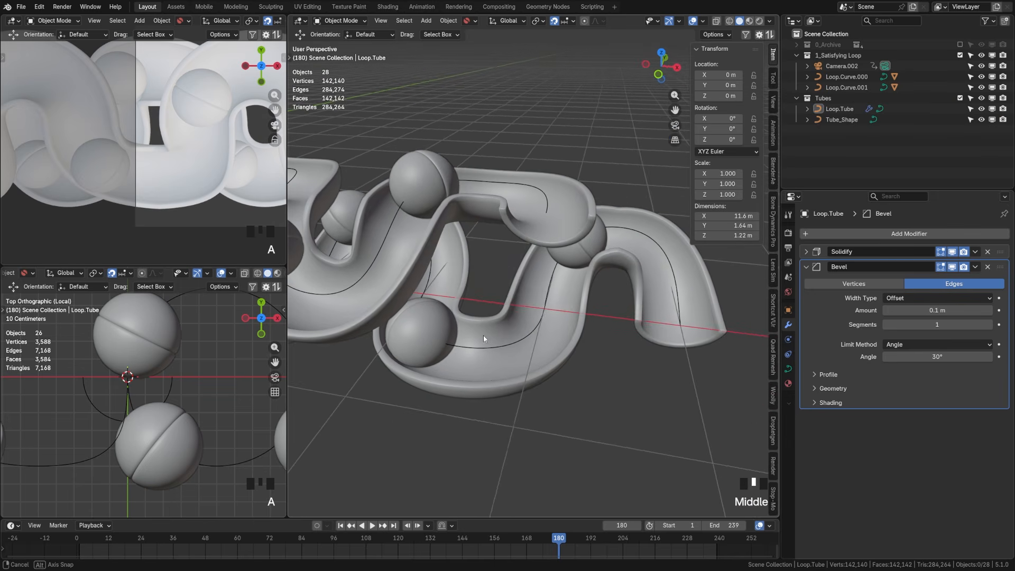
scroll(626, 290, "up", 1)
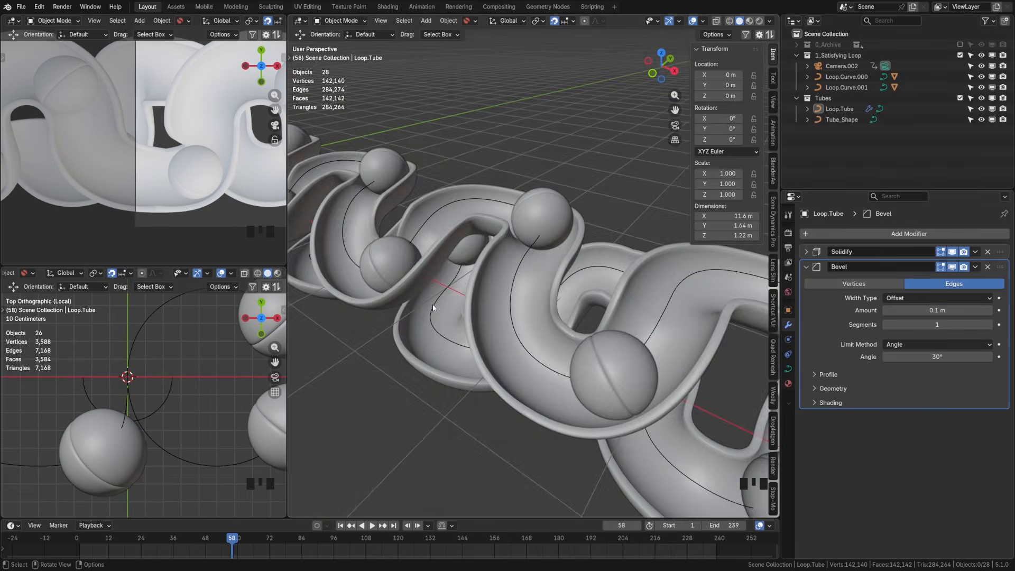
middle_click_drag(402, 317, 806, 282)
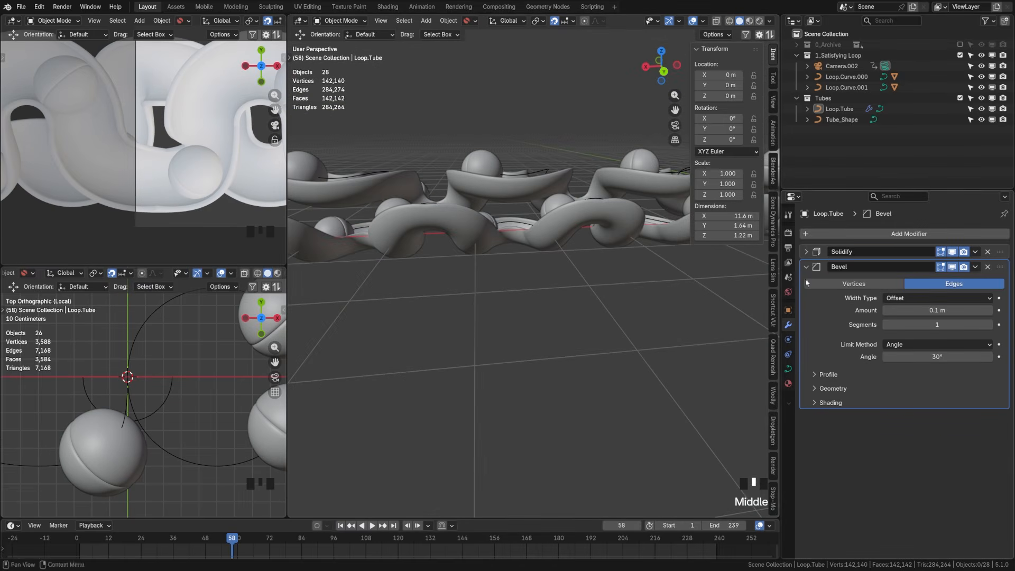
Select Half.Sphere.000 and set its MoGraph Array scale to 0.95 on X, Y and Z.
middle_click_drag(479, 254, 521, 295, "shift")
scroll(478, 310, "up", 6)
mouse_move(521, 295)
middle_mouse_down("shift")
mouse_move(537, 288)
mouse_move(506, 305)
middle_mouse_up("shift")
left_click(507, 310)
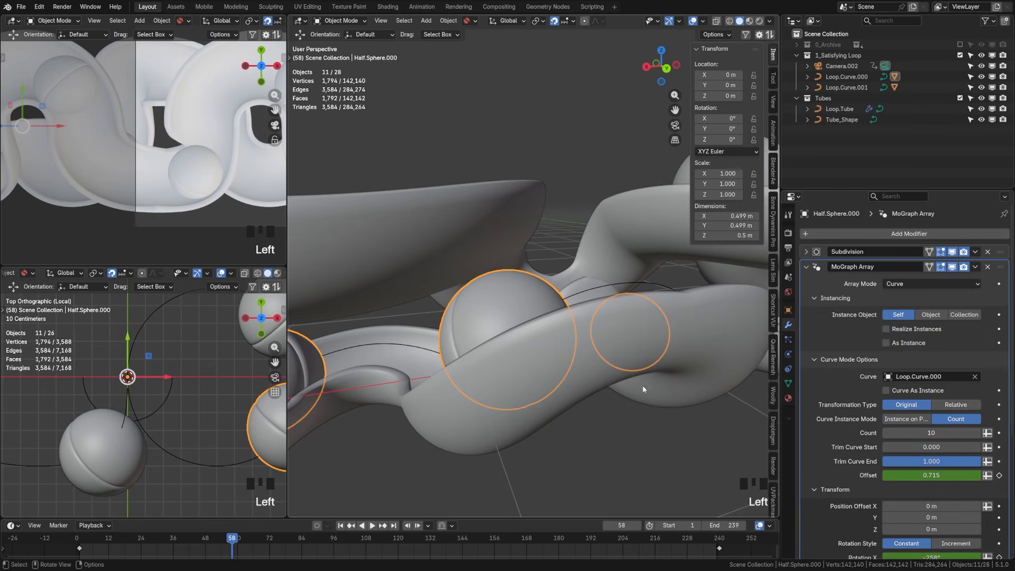
scroll(906, 458, "down", 10)
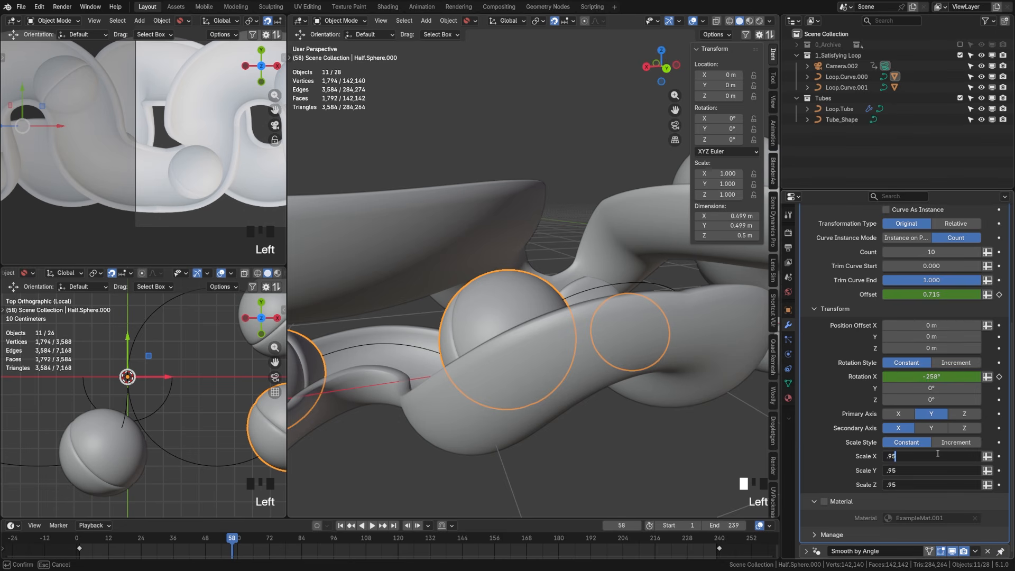
key("Return")
middle_click_drag(544, 348, 471, 352)
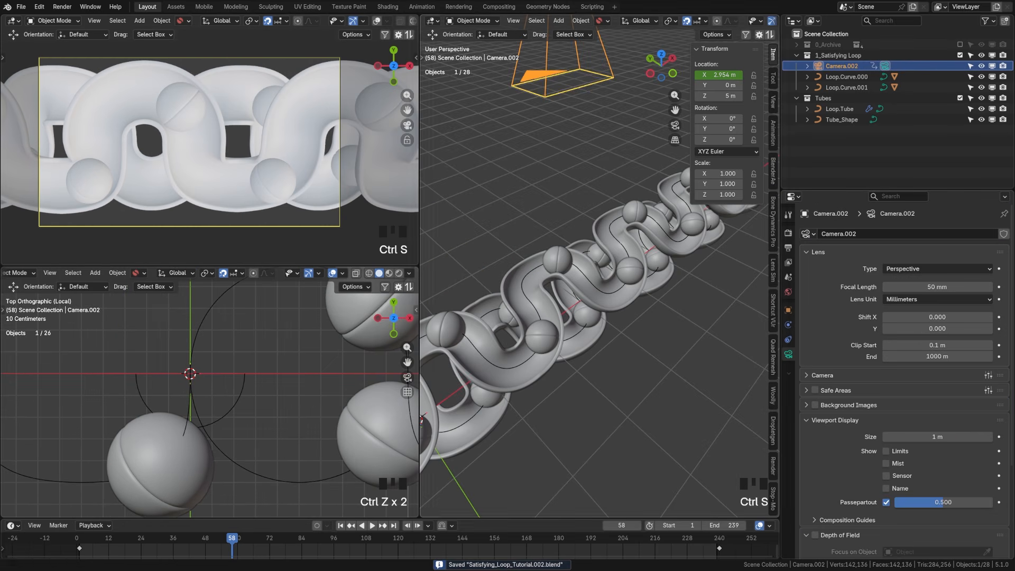
Switch Camera.002 to an orthographic lens with a scale of 3.5 and play the animation.
middle_click_drag(190, 135, 168, 147, "shift")
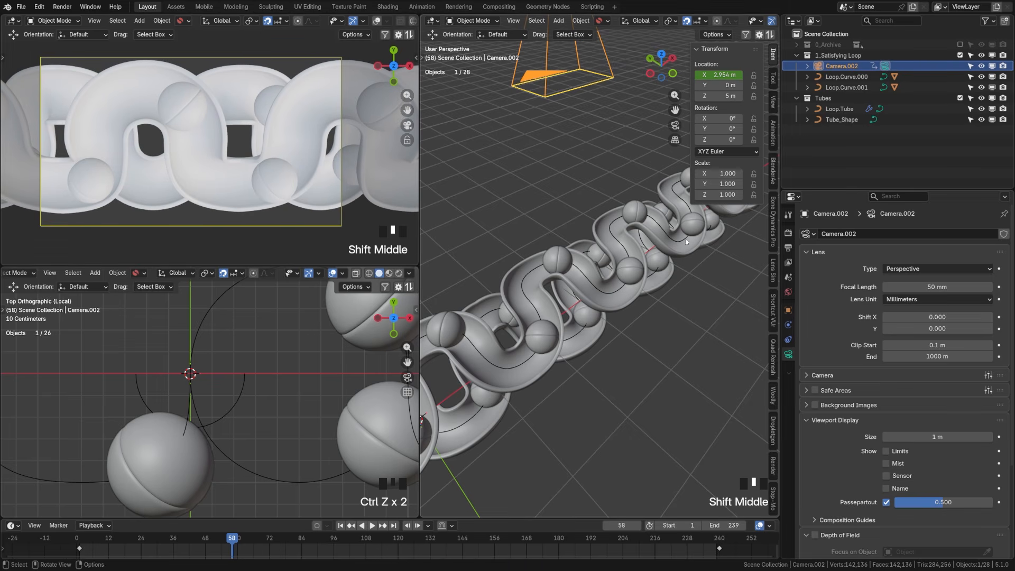
left_click(840, 65)
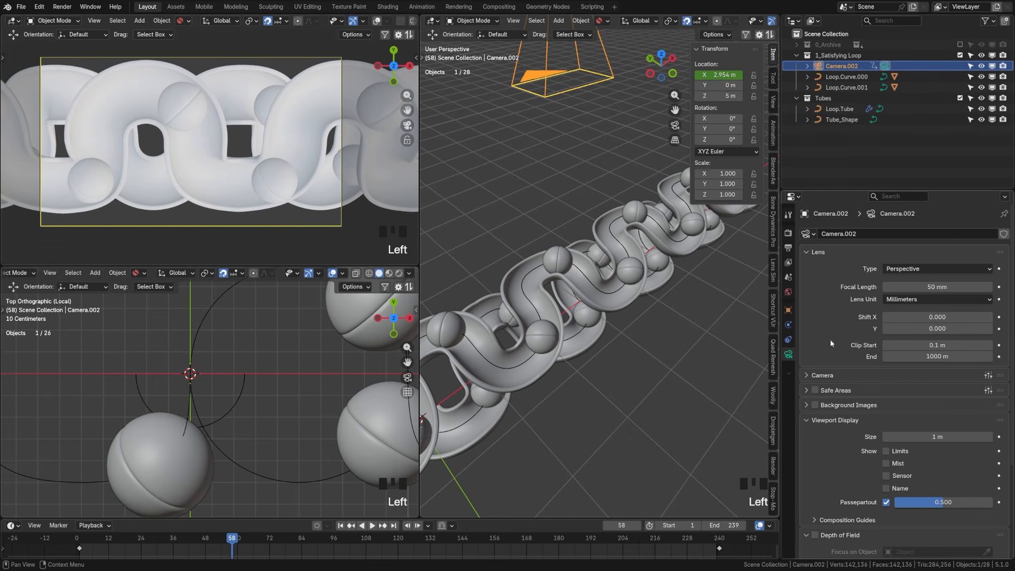
left_click(913, 268)
left_click(916, 296)
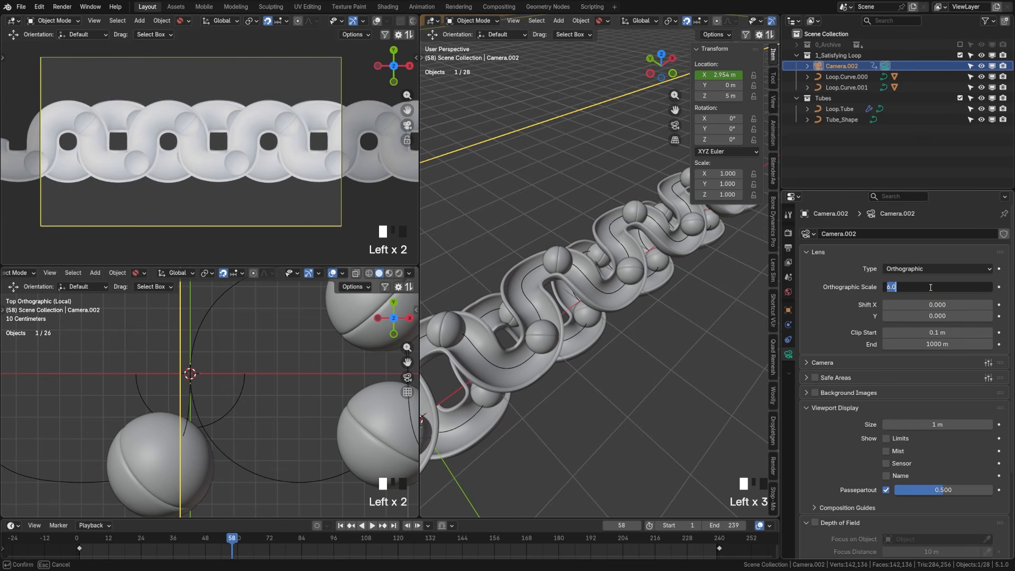
left_click(930, 287)
type("3.5")
left_click(930, 287)
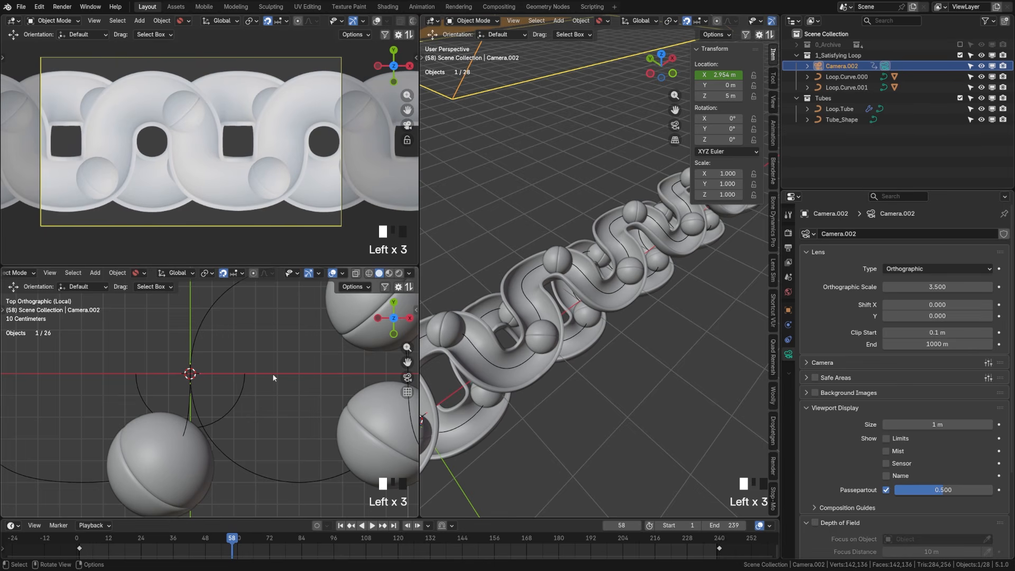
left_click(373, 526)
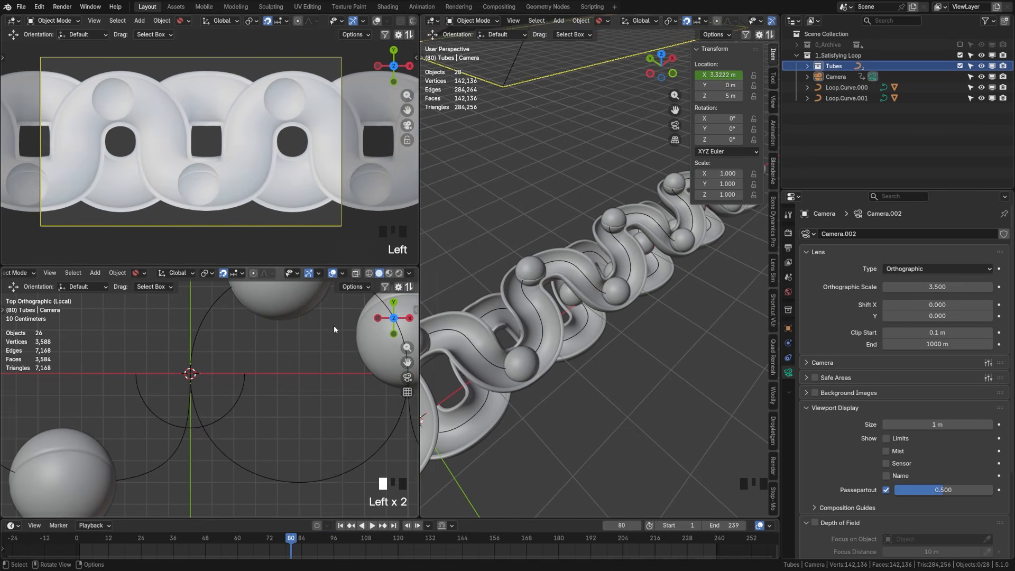
Add a mesh plane at the world origin.
middle_click_drag(571, 338, 528, 341)
scroll(528, 341, "down", 3)
key("shift+a")
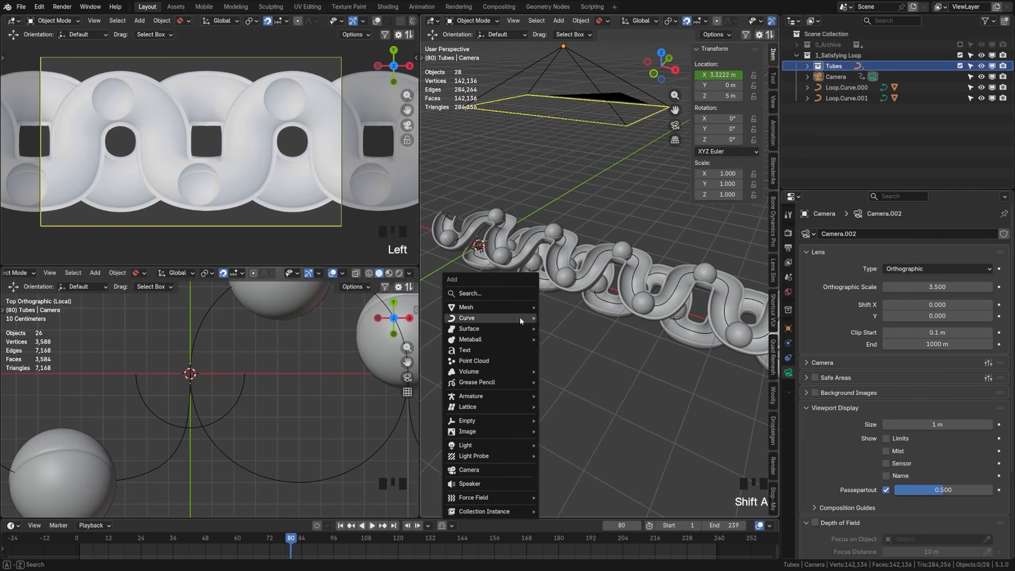
mouse_move(521, 308)
left_click(555, 308)
Stretch the plane beneath the tubes by moving its edge on the positive X side 9 m along X.
key("KP_7")
key("Tab")
scroll(548, 280, "down", 1)
middle_click_drag(550, 290, 572, 294, "shift")
left_click_drag(494, 230, 537, 312)
key("g")
key("x")
left_click(716, 294)
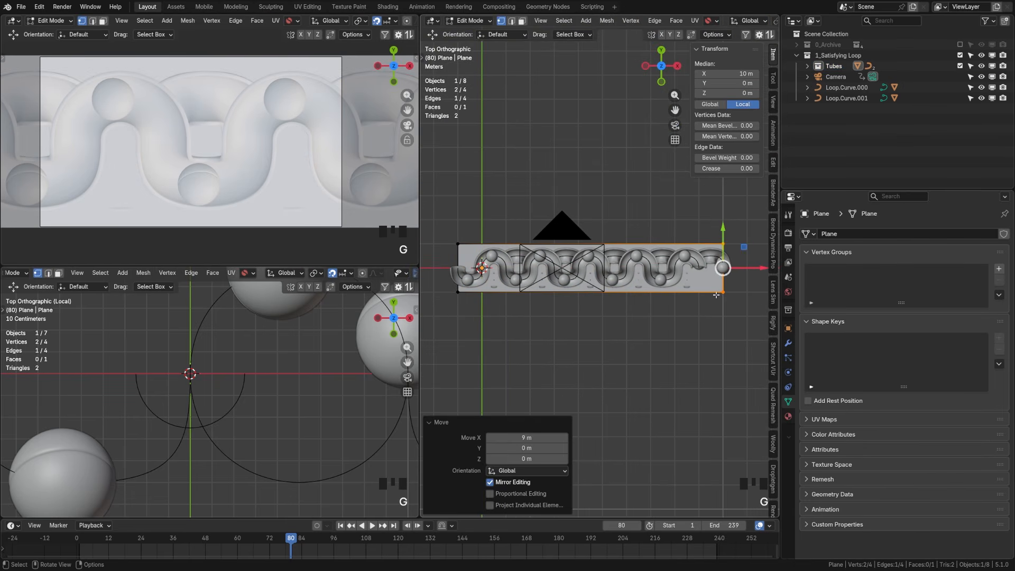
key("Tab")
Move the plane out of the Tubes collection into 1_Satisfying Loop and rename it Ground.
left_click(808, 67)
left_click_drag(834, 87, 838, 55)
left_click(806, 66)
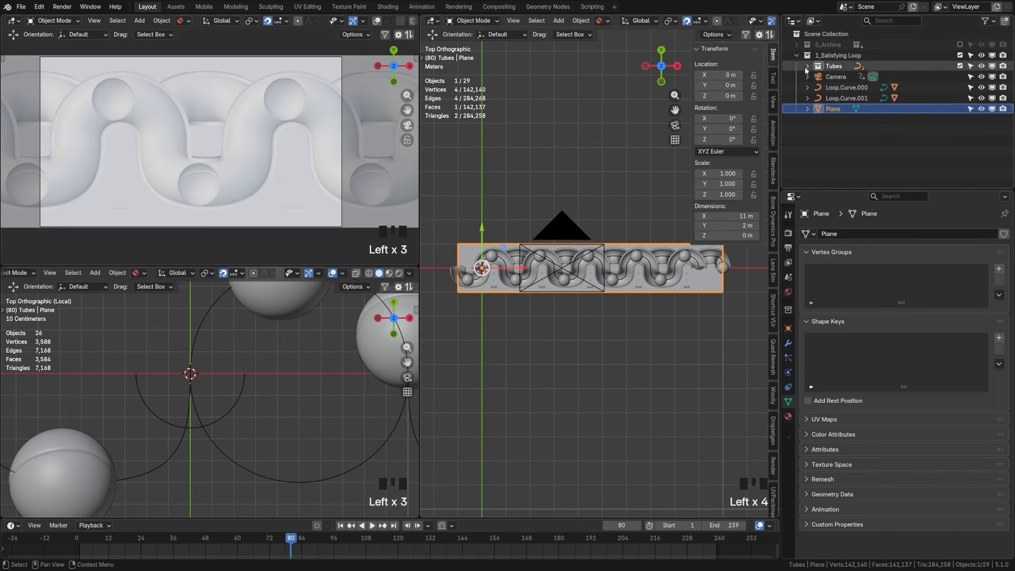
double_click(835, 108)
key("Return")
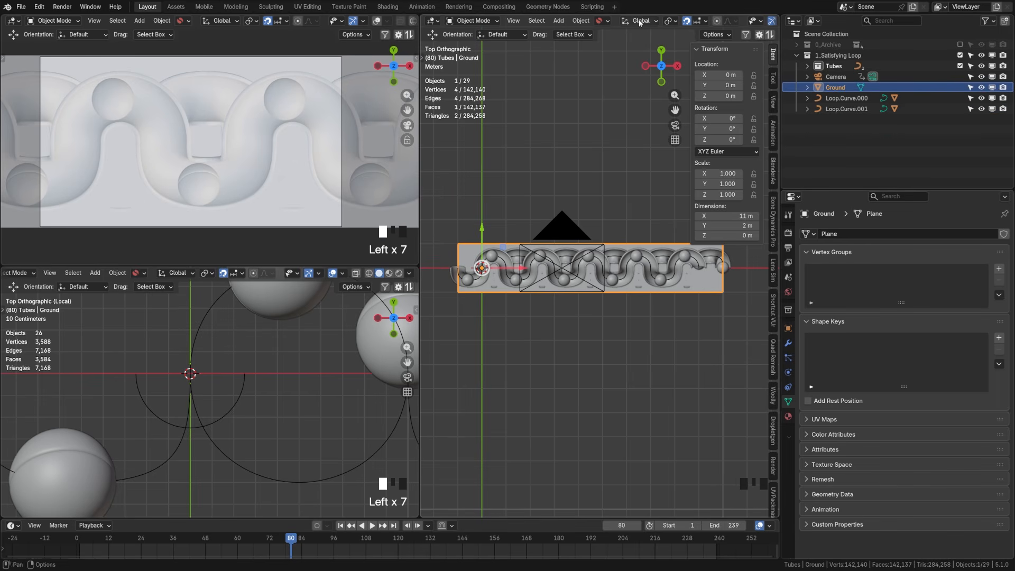
Lower the Ground plane along Z to just below the tubes and save the file.
key("KP_1")
left_click_drag(481, 239, 481, 254)
scroll(538, 305, "up", 3)
middle_click_drag(538, 305, 621, 324, "shift")
left_click_drag(524, 284, 526, 272)
key("ctrl+s")
Create a material named Tube on Loop.Tube and give it an orange base color.
middle_click_drag(590, 312, 612, 335)
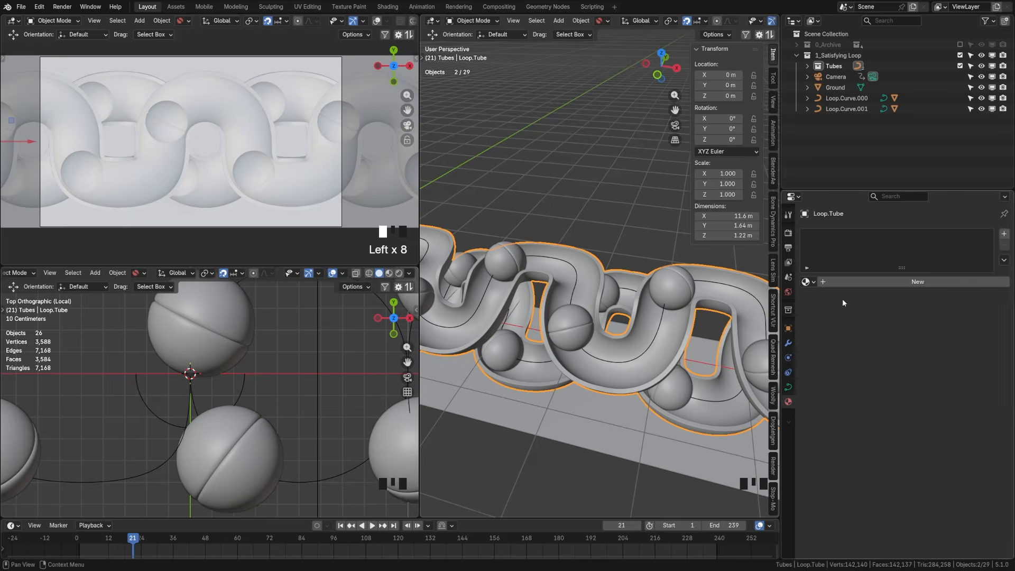
double_click(870, 281)
type("Tube")
left_click(943, 351)
left_click(947, 234)
Add a second material slot to Loop.Tube and set the Solidify Rim material offset to 1.
left_click(1003, 234)
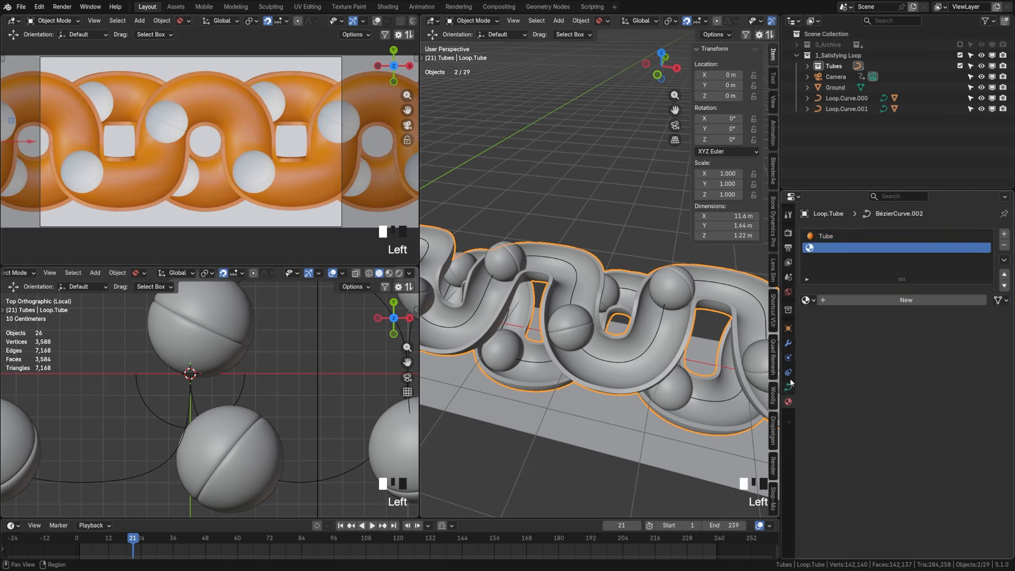
left_click(788, 343)
left_click(989, 435)
middle_click_drag(275, 180, 262, 114)
key("KP_0")
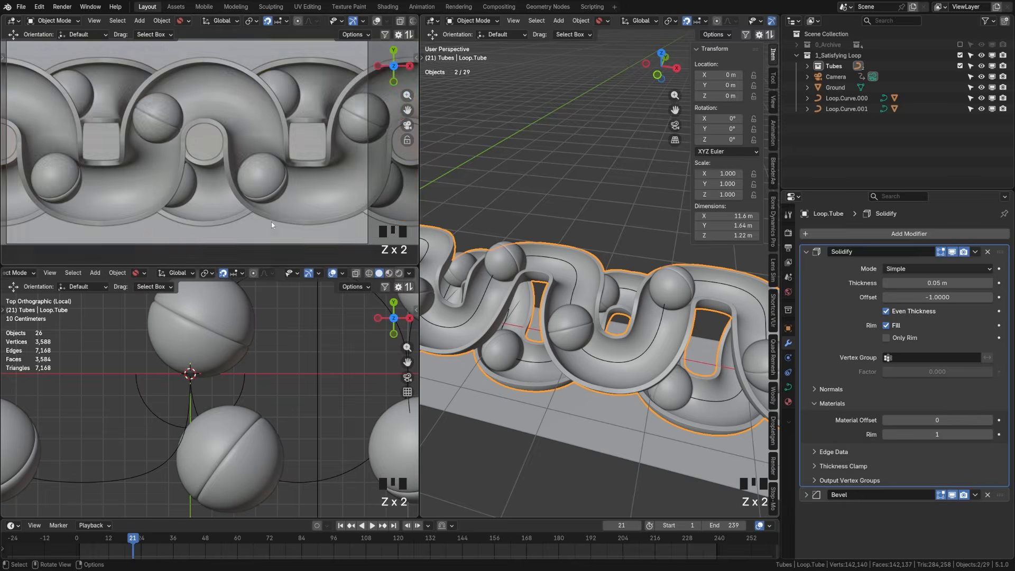
Create a material named Tube Rim in the second slot with a light beige base color.
left_click(788, 402)
double_click(878, 299)
type("Tube Rim")
key("Return")
left_click(943, 370)
mouse_move(925, 231)
left_mouse_down()
mouse_move(935, 224)
mouse_move(930, 241)
mouse_move(963, 175)
mouse_move(929, 241)
left_mouse_up()
Give the ground plane a material named Ground with a salmon-red base color, and save the file.
left_click(626, 437)
key("ctrl+s")
left_click(874, 281)
double_click(873, 281)
type("Ground")
left_click(943, 351)
key("a")
key("ctrl+s")
Turn off the MoGraph Array's viewport display on both half spheres and isolate them in local view.
left_click(263, 179)
scroll(593, 264, "up", 3)
left_click(788, 343)
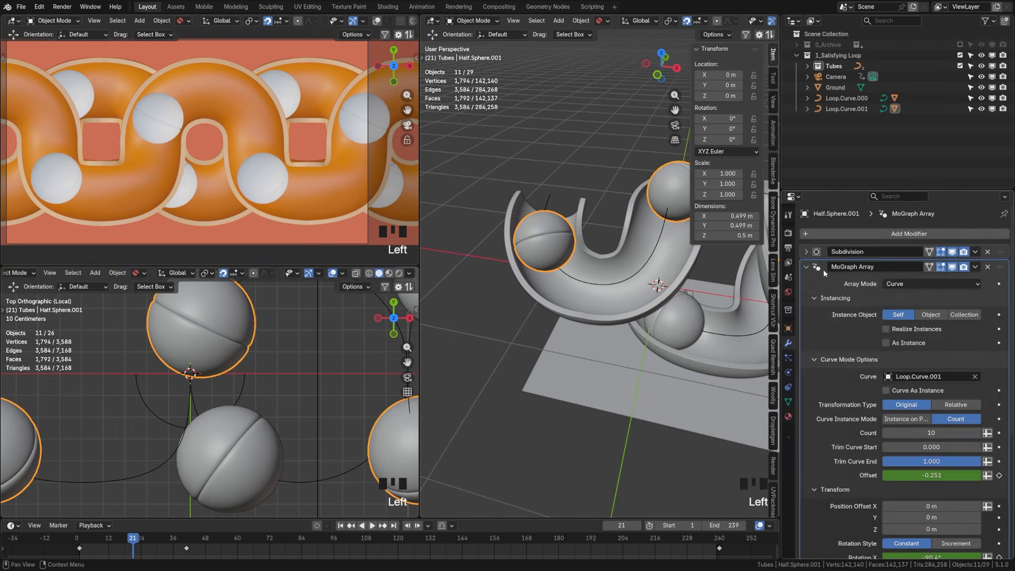
left_click(951, 267)
left_click(229, 459)
left_click(952, 267)
left_click(858, 152, "ctrl")
key("KP_Divide")
Create a mirror-like metallic material named Sphere.Top on Half.Sphere.000.
left_click(491, 257)
key("KP_Decimal")
scroll(552, 265, "down", 2)
middle_click_drag(552, 264, 574, 243)
left_click(788, 417)
left_click(878, 282)
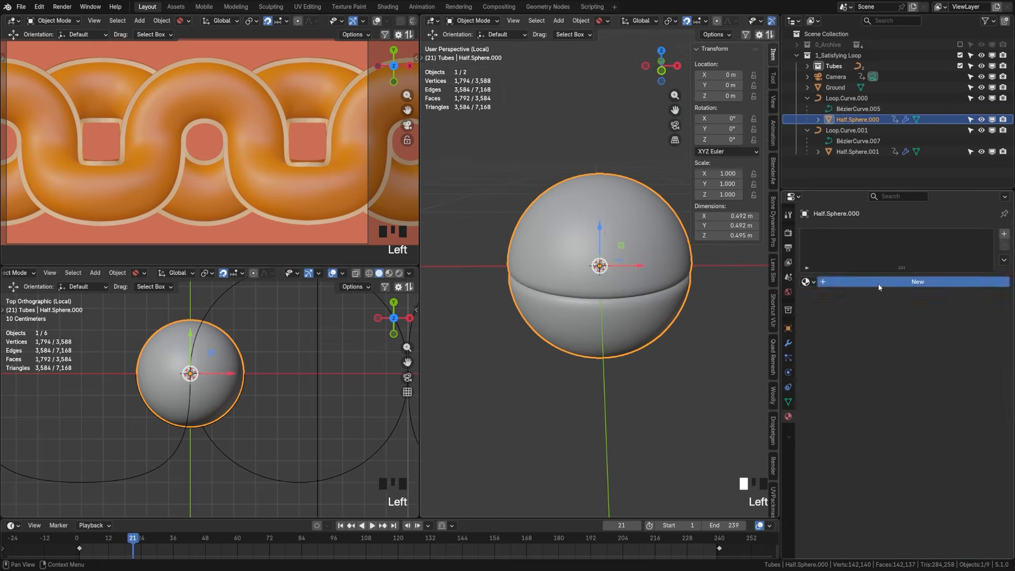
left_click(872, 282)
type("Spherez")
middle_click_drag(577, 339, 561, 339)
left_click_drag(943, 380, 894, 379)
Add a second material slot to Half.Sphere.000 with a copy of Sphere.Top renamed Sphere.Bottom.
left_click(1003, 234)
left_click(808, 300)
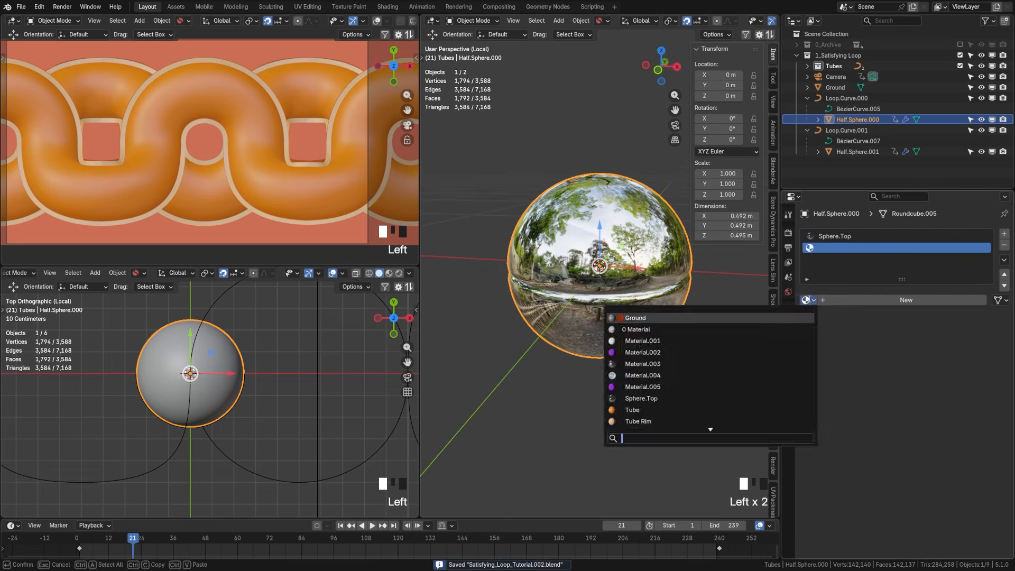
left_click(645, 397)
left_click(969, 299)
left_click(862, 300)
Open the Shader Editor and delete the shader node feeding Sphere.Bottom's Material Output.
middle_click_drag(147, 303, 191, 302)
left_click(11, 273)
left_click(42, 371)
left_click(215, 364)
key("x")
key("n")
Add a Glass - Dispersion (Strong) node to Sphere.Bottom and connect its BSDF to the Material Output's Surface.
left_click_drag(292, 386, 74, 377)
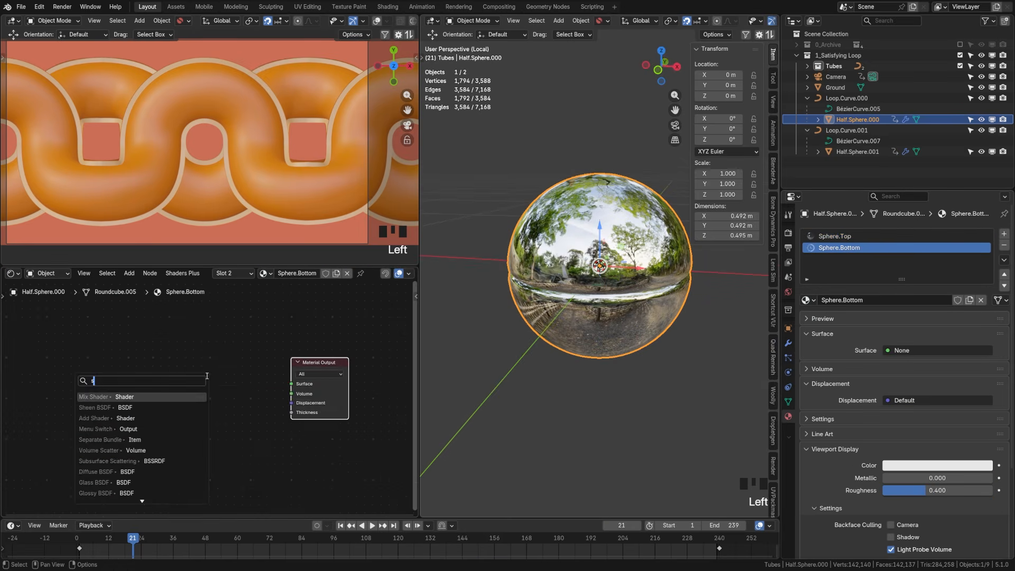
key("shift+a")
mouse_move(312, 422)
left_click(395, 354)
left_click(203, 365)
left_click_drag(223, 356, 290, 384)
Select the lower half of Half.Sphere.000 by growing from its bottom vertex, assign Sphere.Bottom to it, and save the file.
key("Tab")
middle_click_drag(582, 328, 582, 290)
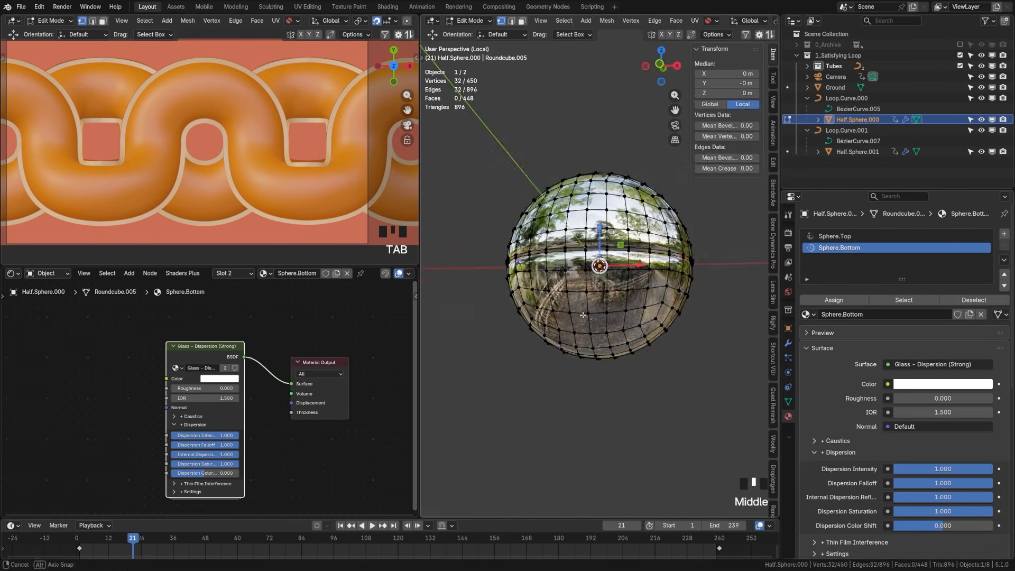
left_click(599, 350)
key("ctrl+KP_Add")
key("ctrl+KP_Add")
key("ctrl+KP_Add")
key("ctrl+KP_Add")
key("ctrl+KP_Add")
key("ctrl+KP_Add")
key("ctrl+KP_Add")
key("ctrl+KP_Add")
key("ctrl+KP_Add")
key("ctrl+KP_Add")
key("ctrl+KP_Add")
key("Tab")
key("ctrl+s")
Link the materials of Half.Sphere.000 to Half.Sphere.001.
key("slash")
left_click(734, 261, "shift")
left_click(494, 337, "shift")
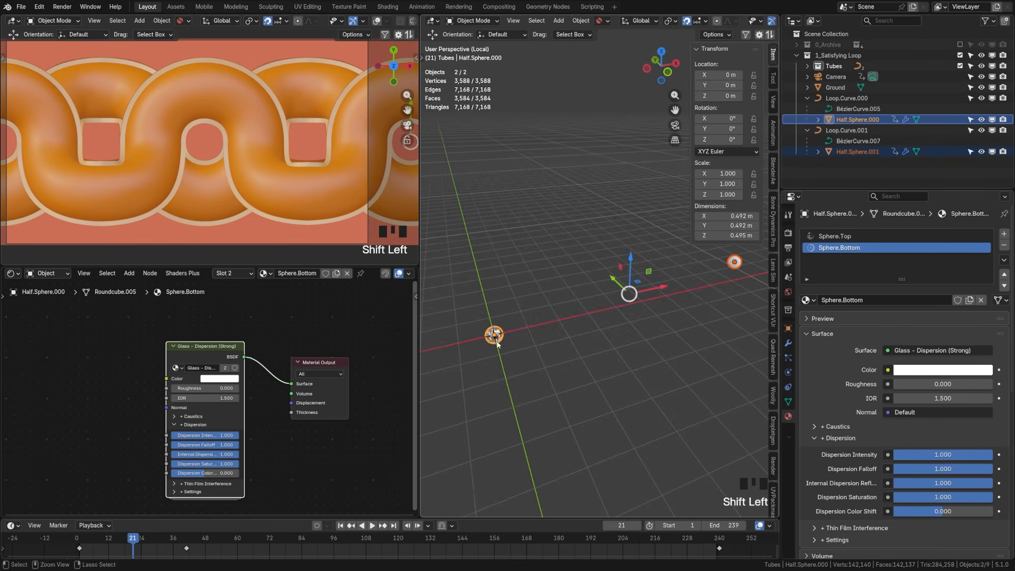
key("ctrl+l")
key("m")
Isolate Half.Sphere.001, select its upper half by growing from the top vertex, assign Sphere.Bottom to it, and save the file.
left_click(734, 261)
key("slash")
key("Tab")
middle_click_drag(625, 153, 606, 162)
left_click(604, 185)
key("ctrl+KP_Add")
key("ctrl+KP_Add")
key("ctrl+KP_Add")
key("ctrl+KP_Add")
key("ctrl+KP_Add")
key("ctrl+KP_Add")
key("ctrl+KP_Add")
key("ctrl+KP_Add")
key("ctrl+KP_Add")
key("ctrl+KP_Add")
key("ctrl+KP_Add")
key("ctrl+KP_Add")
key("ctrl+KP_Add")
key("ctrl+KP_Add")
left_click(840, 248)
left_click(834, 300)
key("Tab")
key("ctrl+s")
key("KP_1")
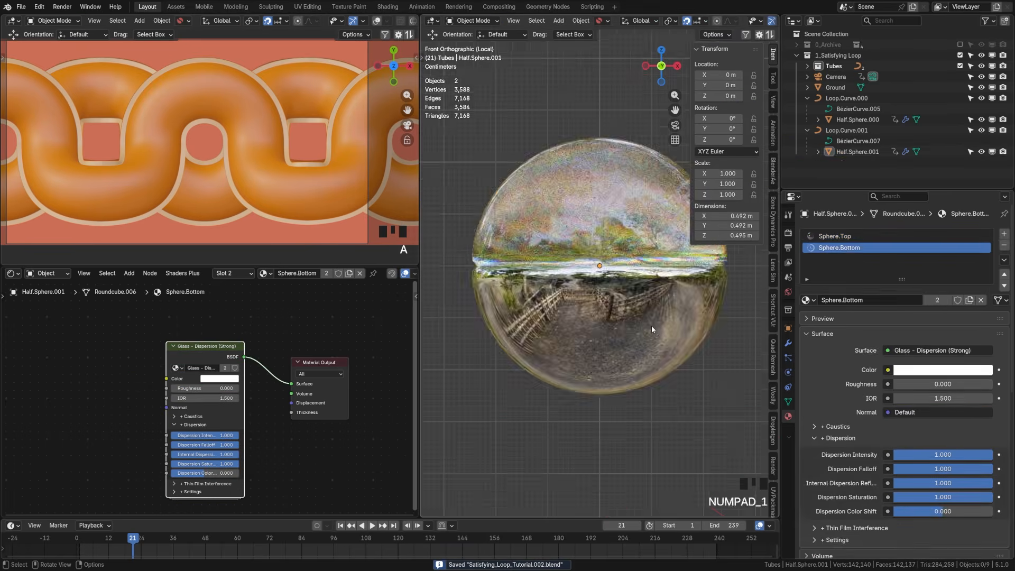
Exit the isolated view, turn the MoGraph Array modifier's viewport display back on for the half spheres, and save the file.
scroll(693, 296, "down", 6)
left_click(666, 267)
left_click(788, 342)
middle_click_drag(563, 302, 583, 293, "shift")
left_click(858, 120)
left_click(952, 266)
key("alt+a")
key("ctrl+s")
Replace the dispersion glass node in Sphere.Bottom with a Glass - Caustics (Default) node and connect its BSDF to the Material Output's Surface.
key("x")
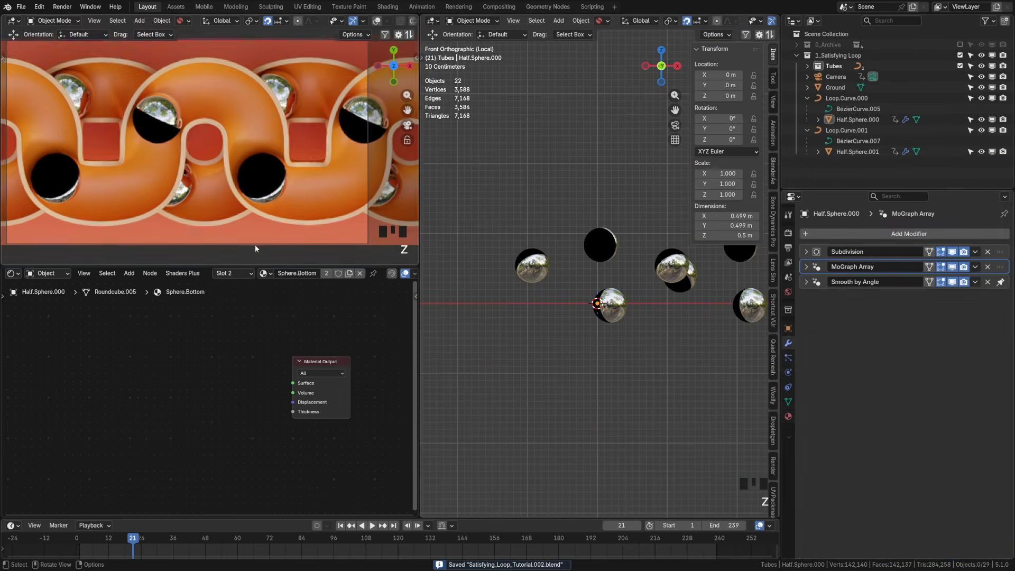
key("shift+a")
left_click(391, 418)
left_click(197, 370)
left_click_drag(226, 362, 292, 383)
Set the Glass - Caustics node's Roughness to 0.500 and save the file.
scroll(290, 385, "up", 1)
middle_click_drag(290, 386, 325, 337)
left_click_drag(183, 313, 148, 313)
left_click_drag(166, 345, 210, 347)
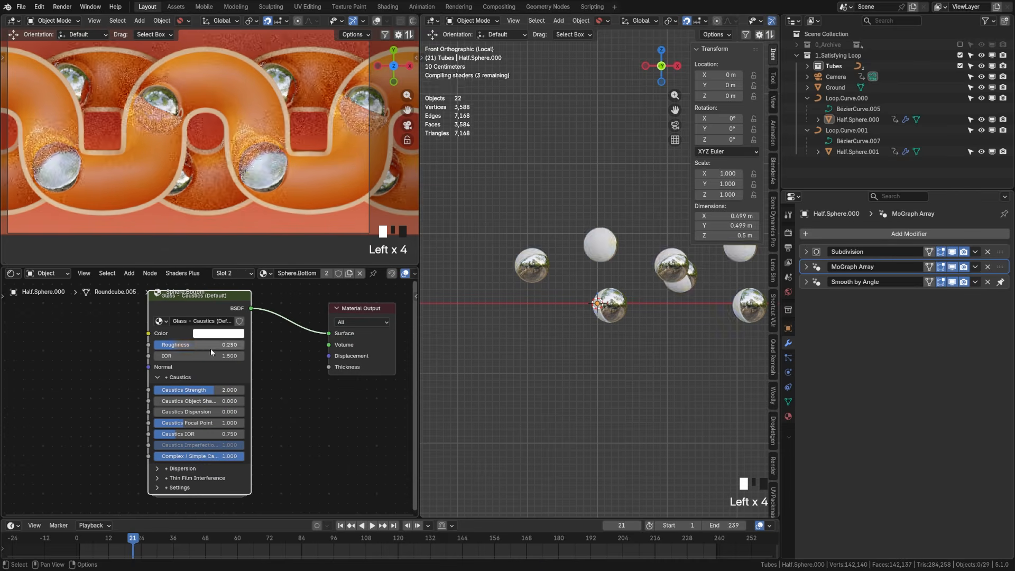
middle_click_drag(266, 218, 274, 223, "shift")
key("ctrl+s")
Browse all asset libraries with the search cleared and apply the 1k-Paint-Brush-Grunge material to the Ground plane.
key("shift+F1")
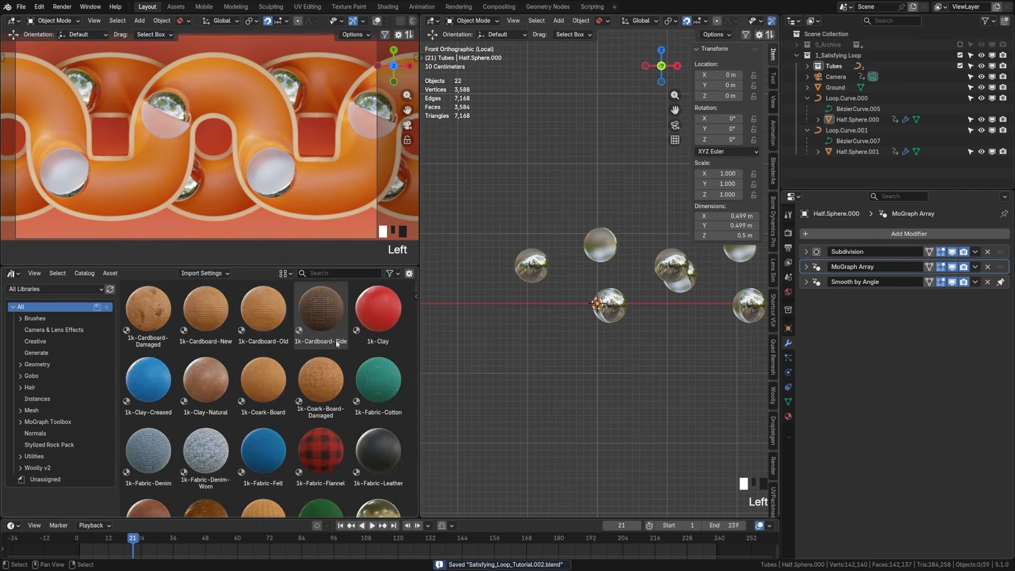
left_click(344, 273)
key("BackSpace")
key("BackSpace")
key("BackSpace")
left_click(53, 288)
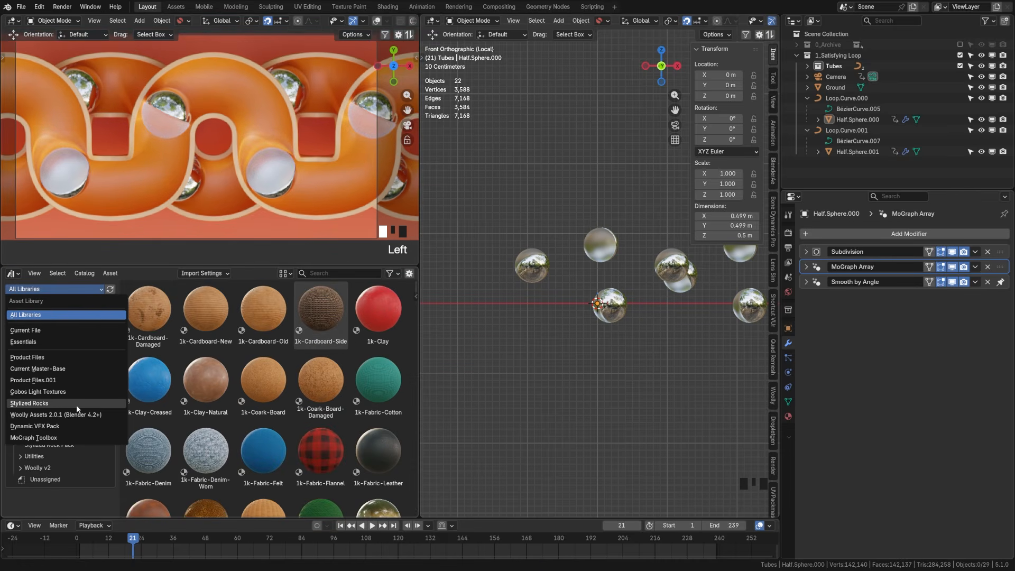
scroll(263, 386, "down", 17)
left_click_drag(378, 381, 199, 238)
In the Ground material's shader, connect the Texture Coordinate's Object output to Paint-Brush-Grunge's Mapping and slightly lower the blue colour's saturation.
key("shift+F3")
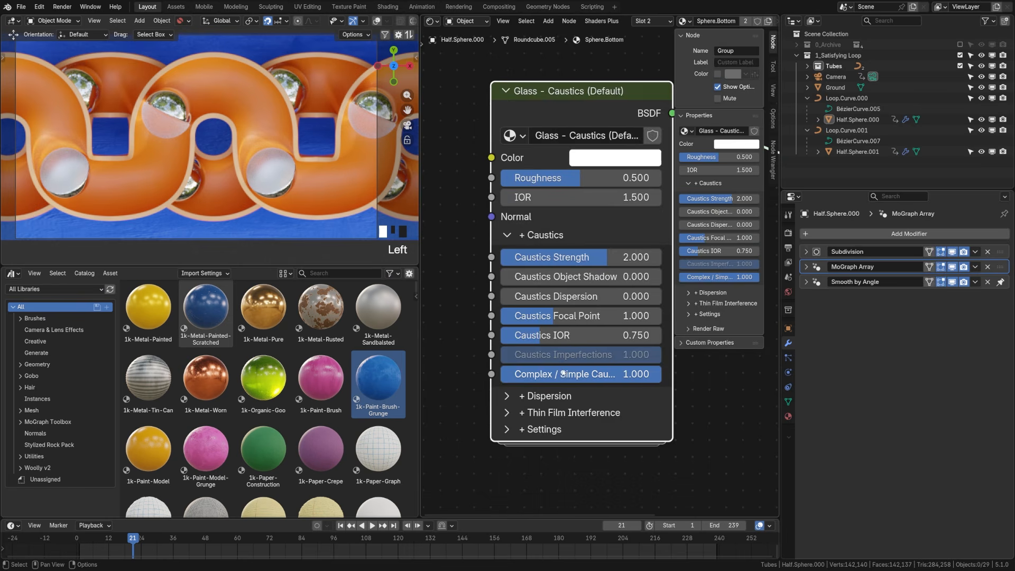
key("n")
key("Home")
left_click(371, 230)
middle_click_drag(477, 261, 556, 277)
left_click_drag(555, 262, 576, 252)
left_click(641, 264)
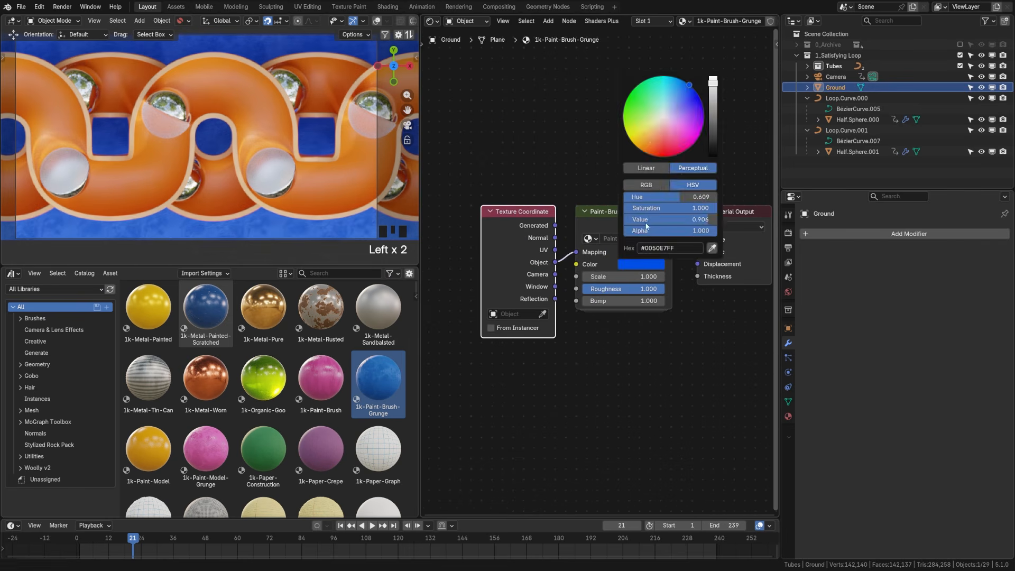
mouse_move(687, 208)
left_mouse_down()
mouse_move(629, 207)
mouse_move(676, 207)
left_mouse_up()
Search the asset library for "wood" and apply the 1k-Wood-Puppet-Painted material to the orange body of the tubes.
left_click(341, 273)
type("wood")
key("Return")
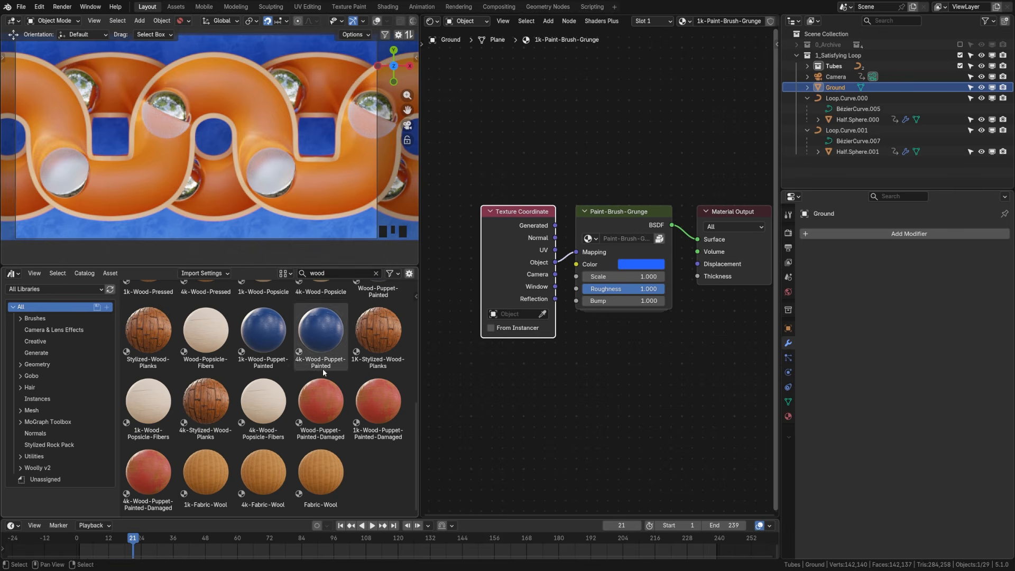
left_click_drag(263, 337, 323, 196)
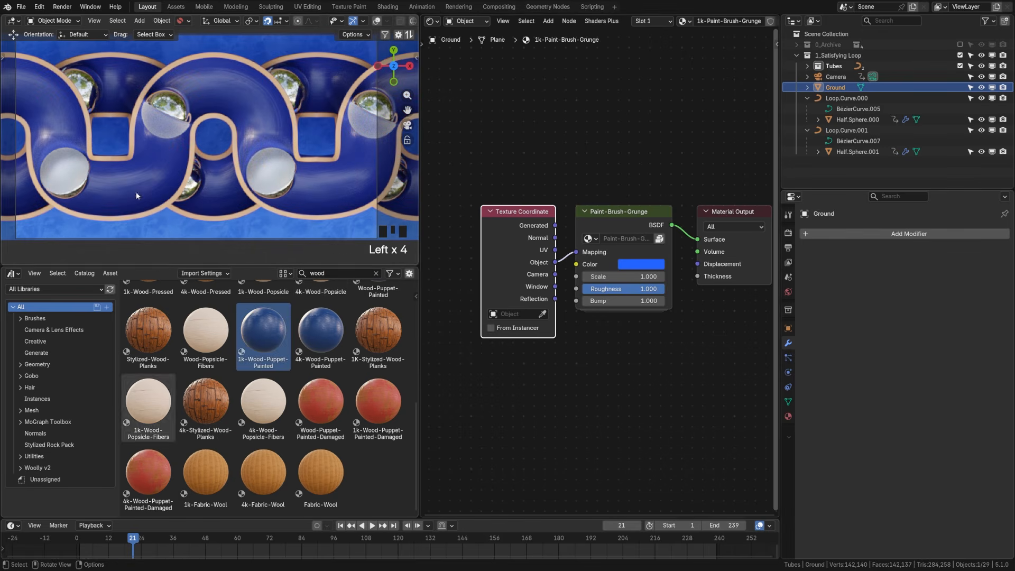